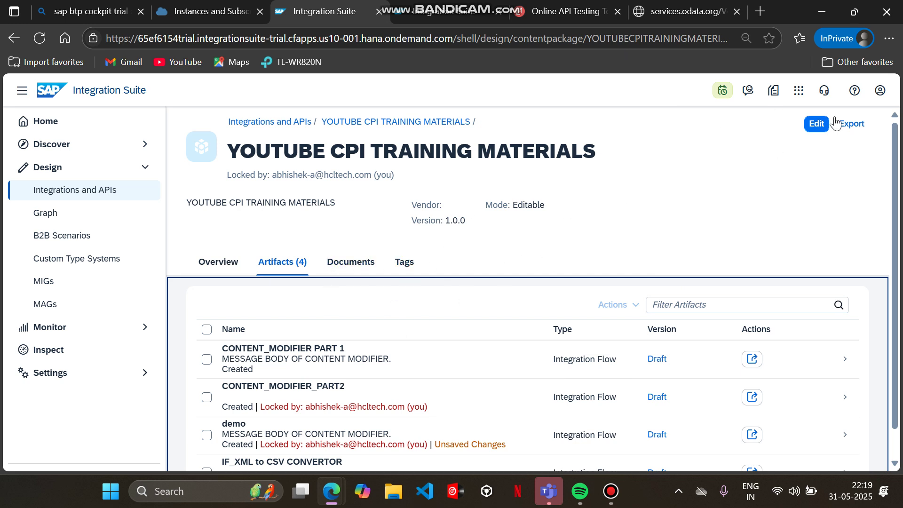
- Switch the YOUTUBE CPI TRAINING MATERIALS package to edit mode, closing the previous session, and start adding an integration flow
left_click(818, 125)
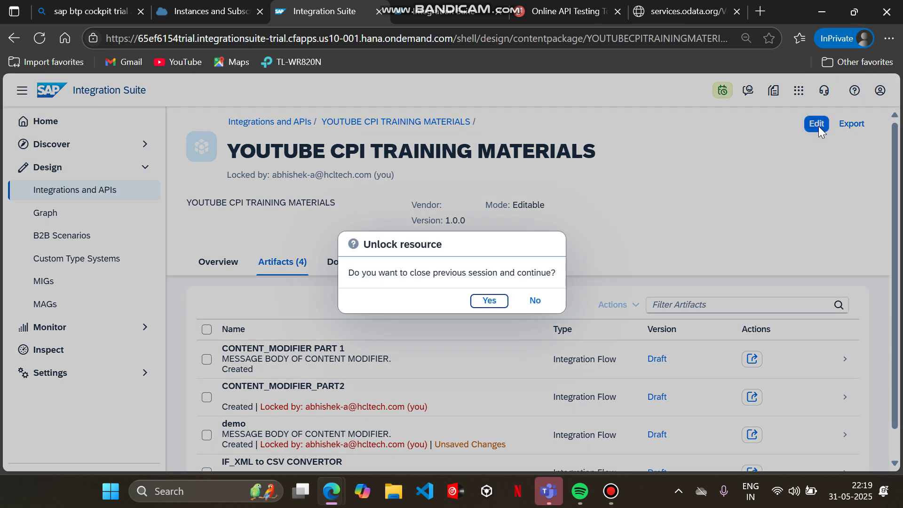
left_click(489, 301)
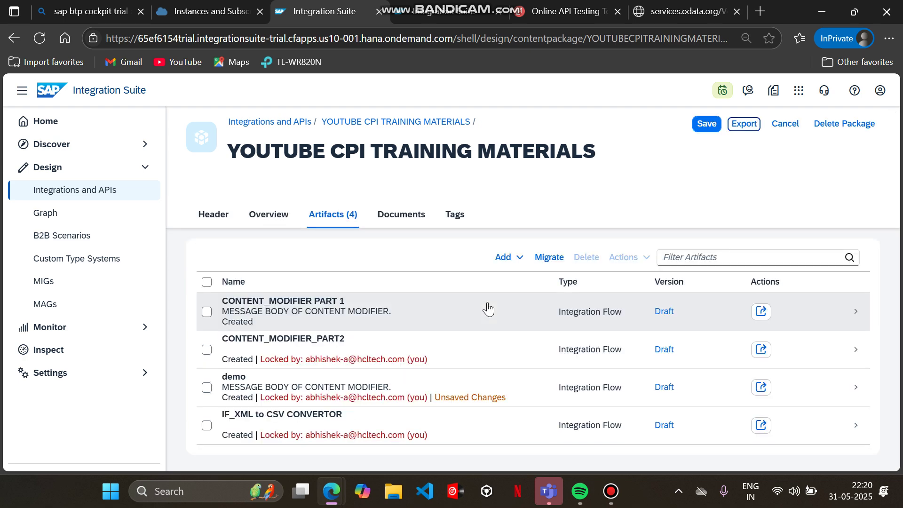
left_click(505, 258)
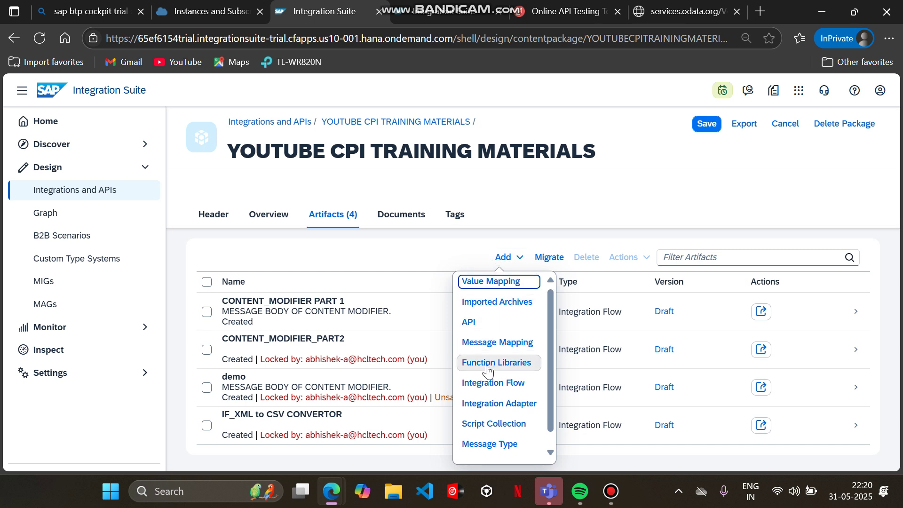
left_click(486, 383)
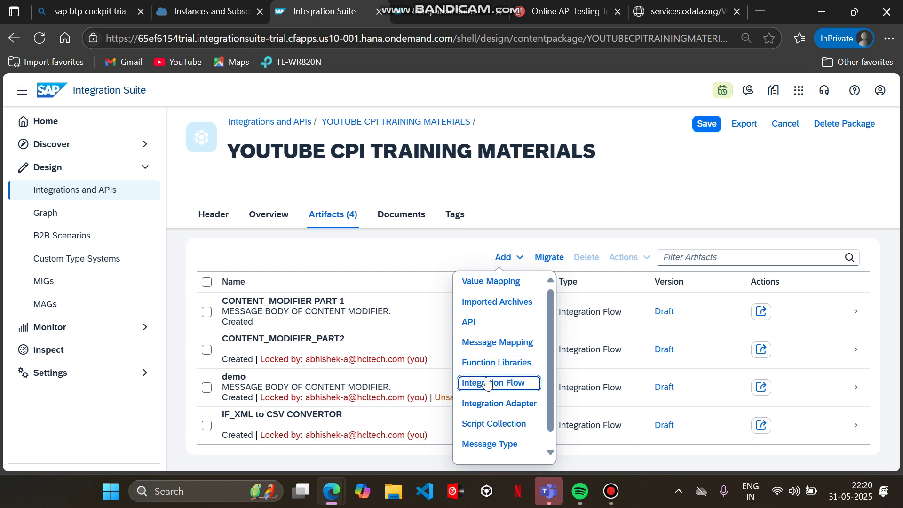
left_click(487, 383)
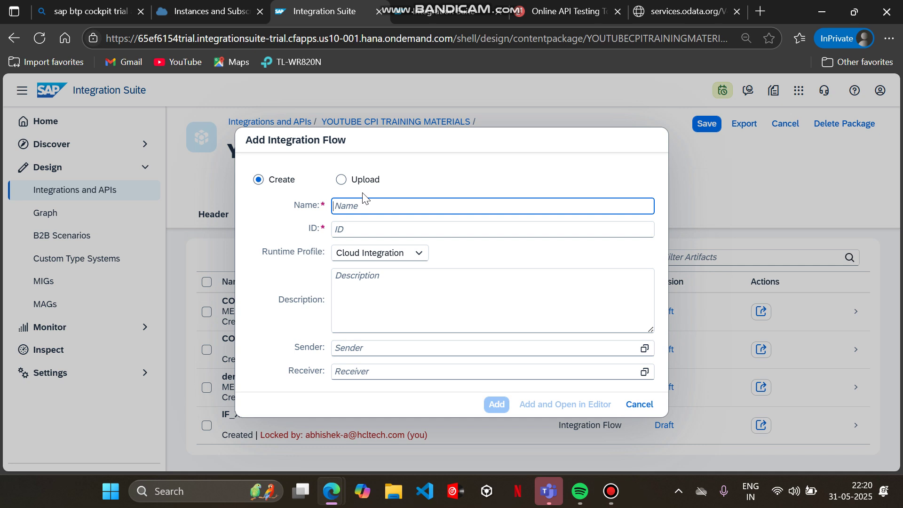
- Name the new integration flow IF_REQUEST REPLY
type("Re")
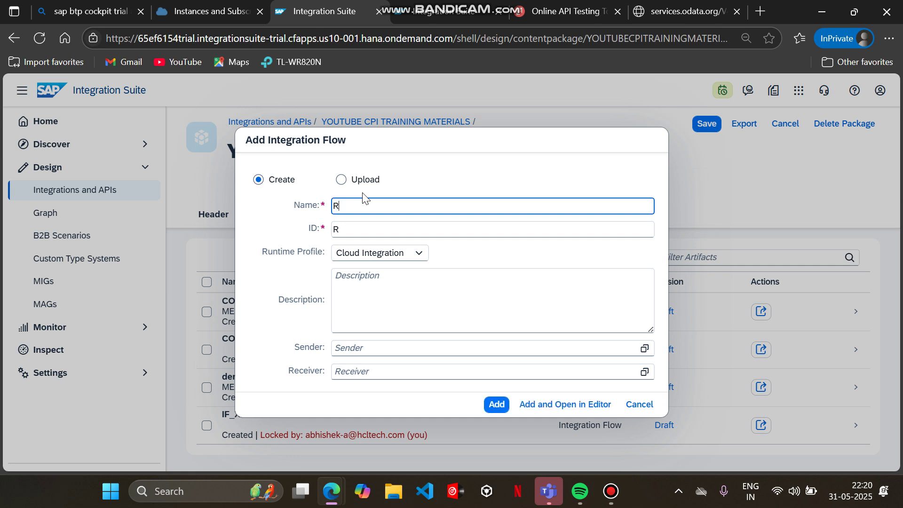
key("BackSpace")
key("BackSpace")
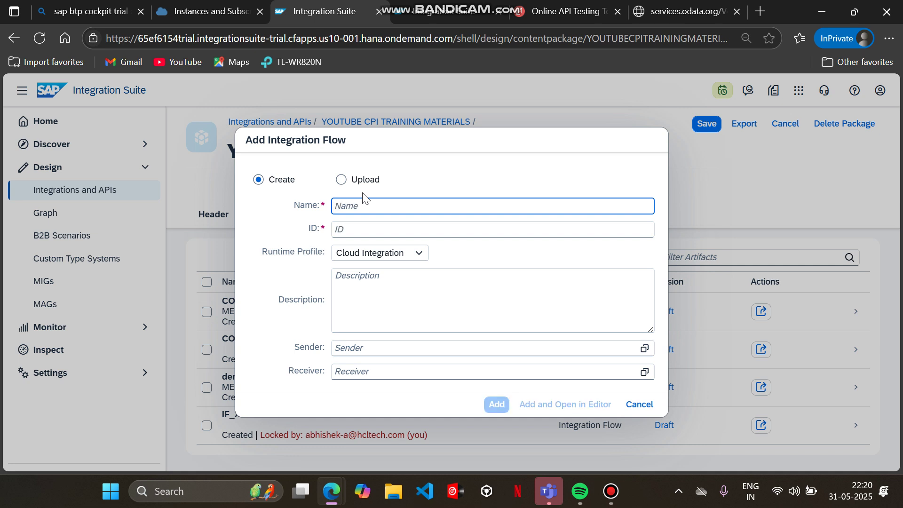
type("R")
key("BackSpace")
type("IF")
key("Caps_Lock")
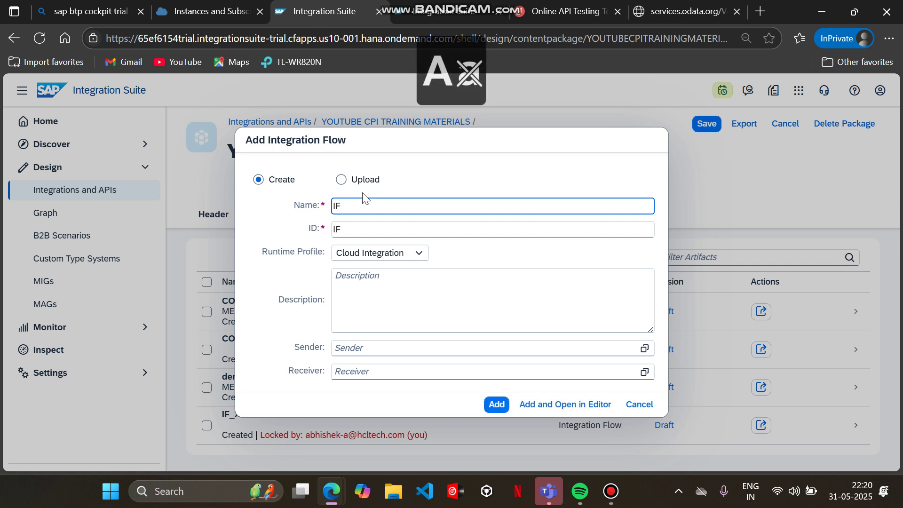
type("_R")
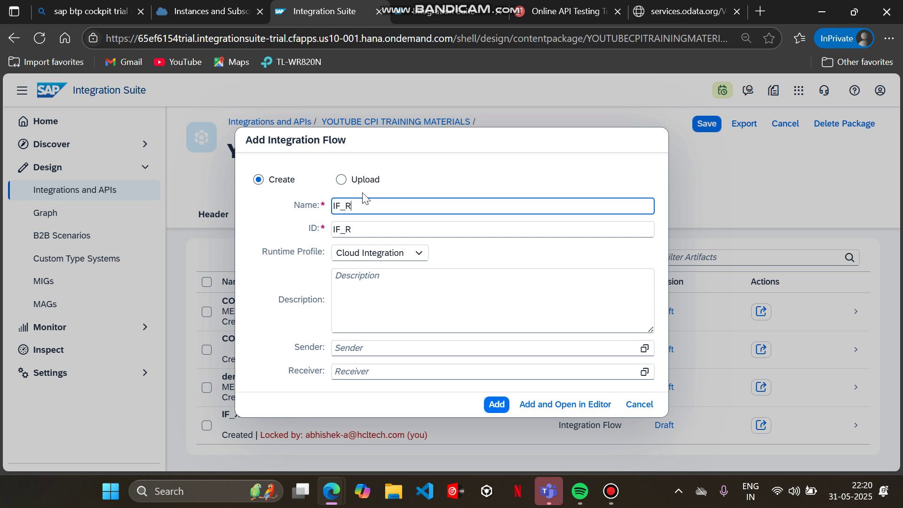
type("EQUEST REP")
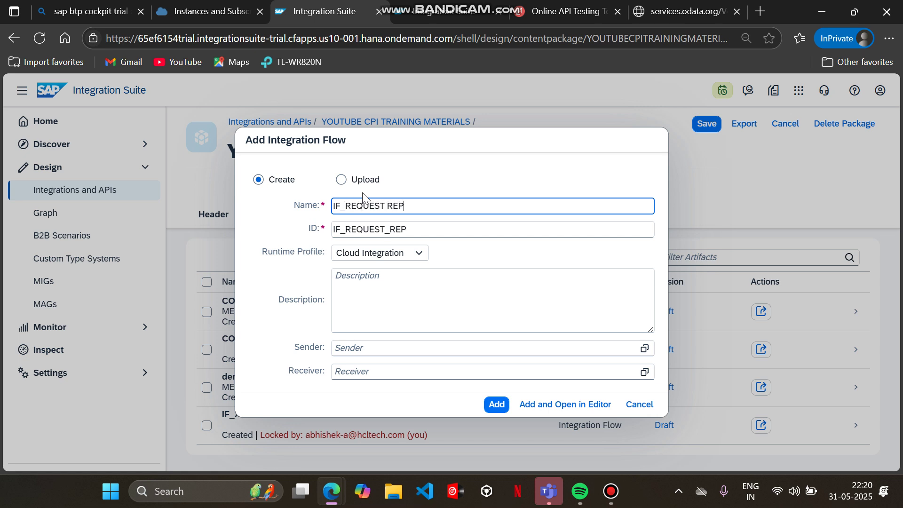
type("LY")
- Enter the description IT IS FOR UNDERSTANDING OF REQUEST REPLY and add the integration flow to the package
left_click(362, 286)
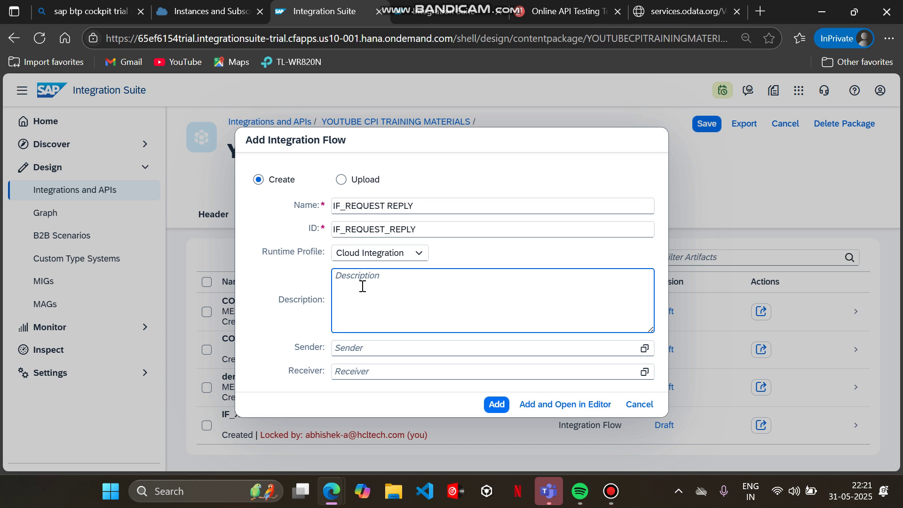
type("IT FOR UN")
key("BackSpace")
key("BackSpace")
key("BackSpace")
key("BackSpace")
key("BackSpace")
key("BackSpace")
type("IS FOR UNDERSTANDING ")
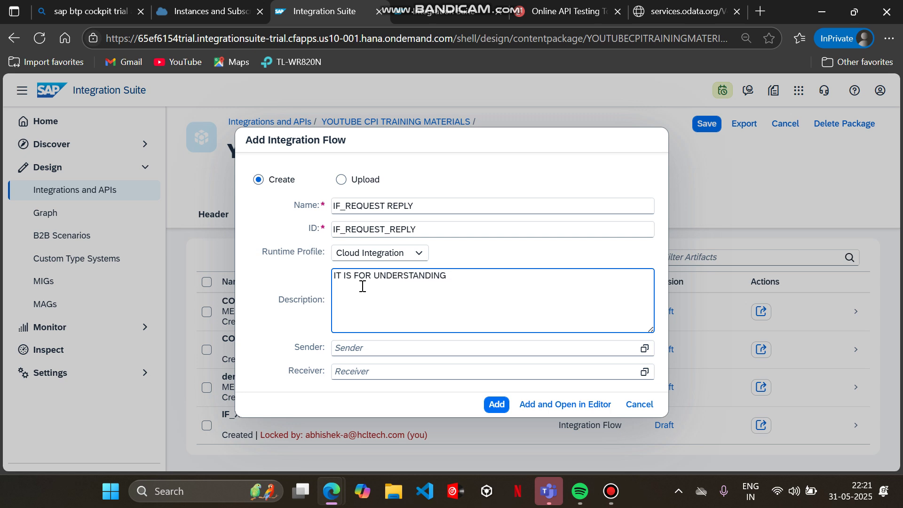
type("OF ")
type("RES")
key("BackSpace")
type("QUEST REPLY")
left_click(495, 406)
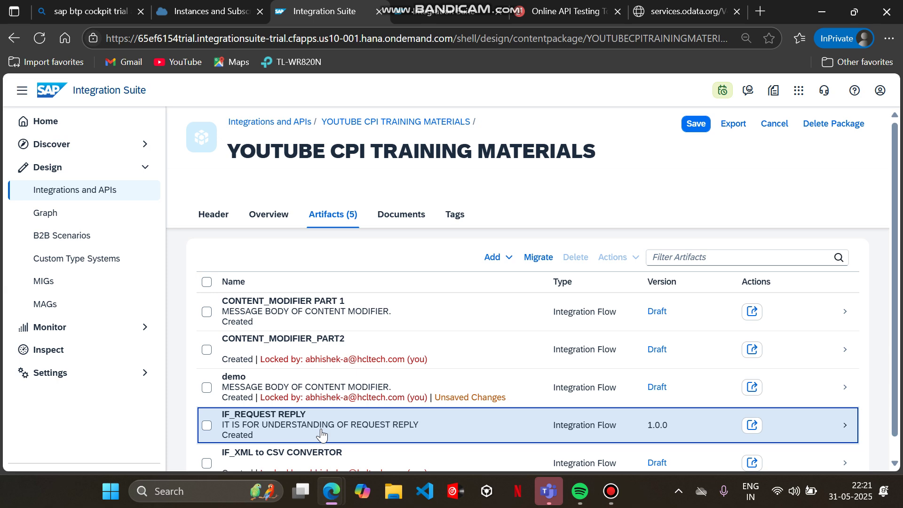
- Open the IF_REQUEST REPLY integration flow and switch it to edit mode
left_click(493, 258)
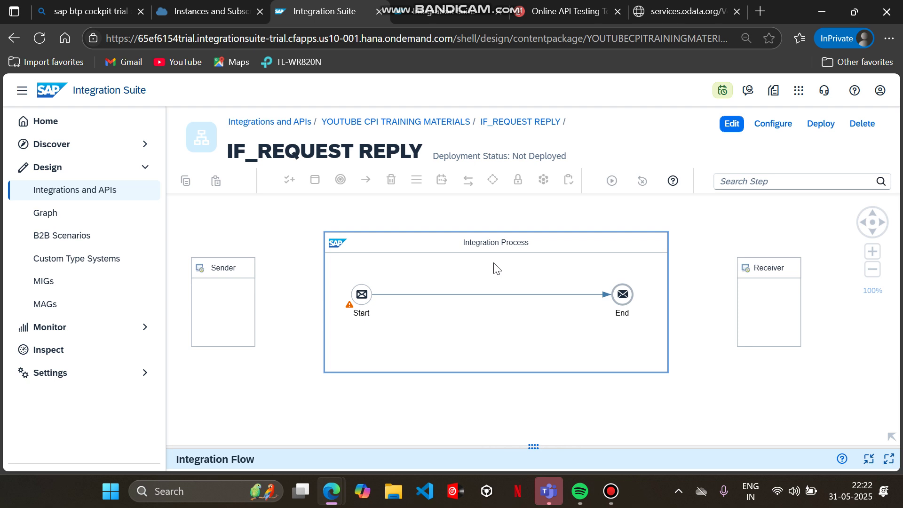
left_click(738, 124)
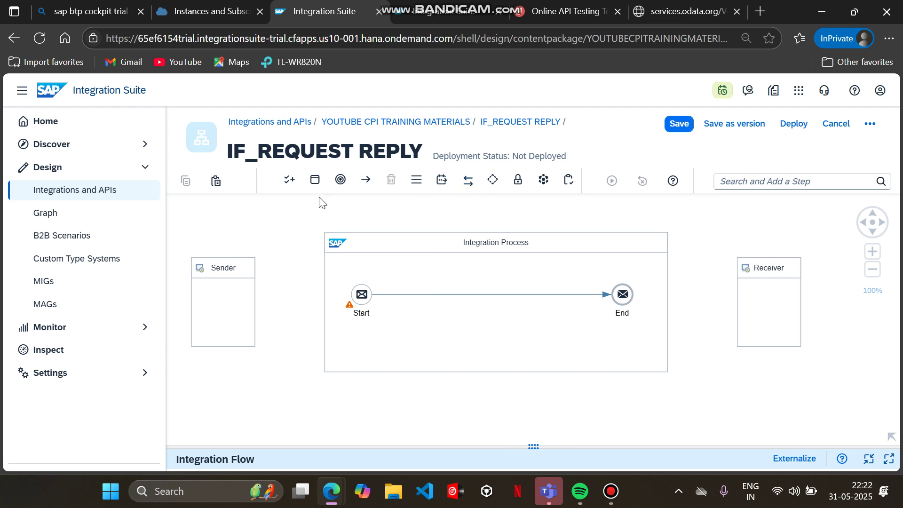
left_click(470, 181)
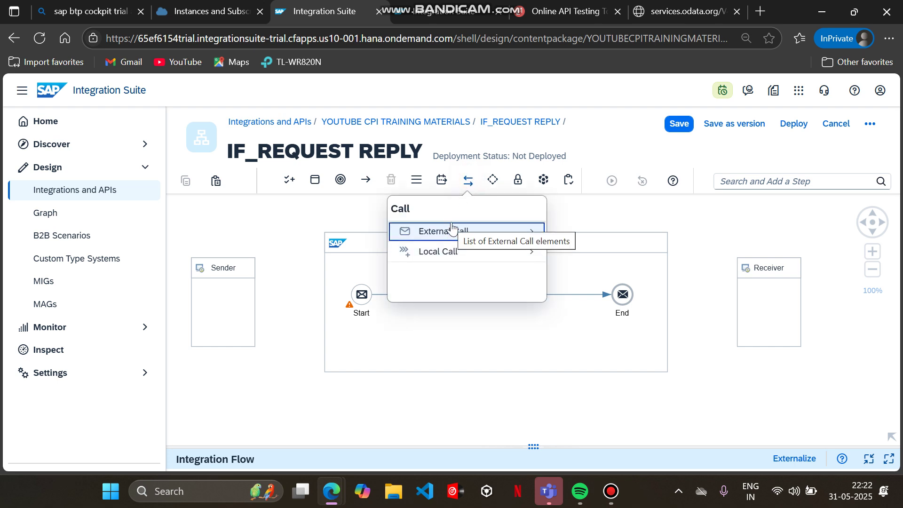
left_click(536, 231)
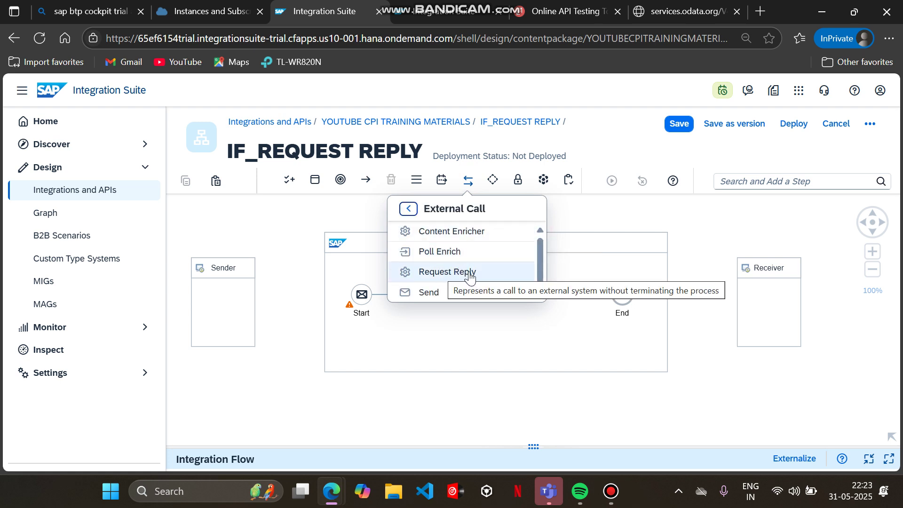
left_click(280, 277)
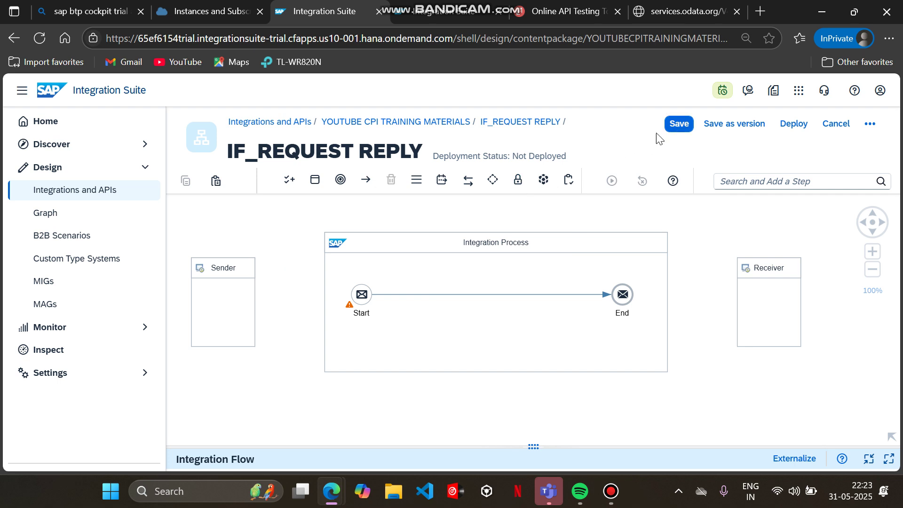
- Connect the Sender to the Start event with an HTTPS adapter
left_click(235, 315)
left_click(241, 304)
left_click_drag(269, 302, 360, 299)
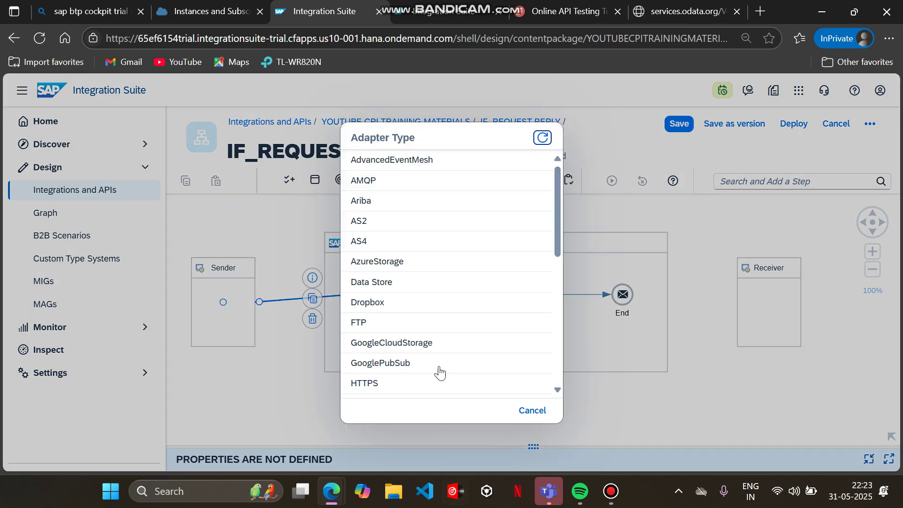
scroll(445, 326, "down", 1)
left_click(445, 325)
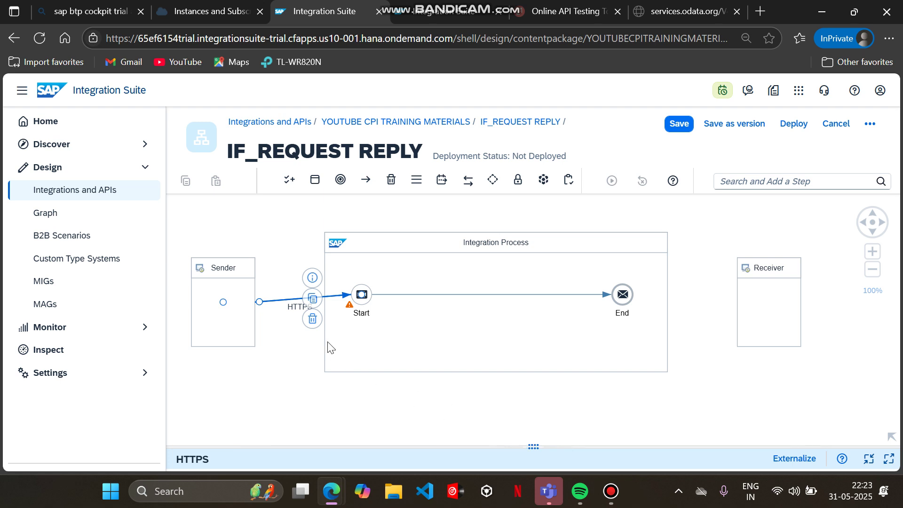
- Set the HTTPS sender connection's address to /calllAPIusingRR and save the integration flow
left_click(889, 458)
left_click(281, 234)
left_click(321, 284)
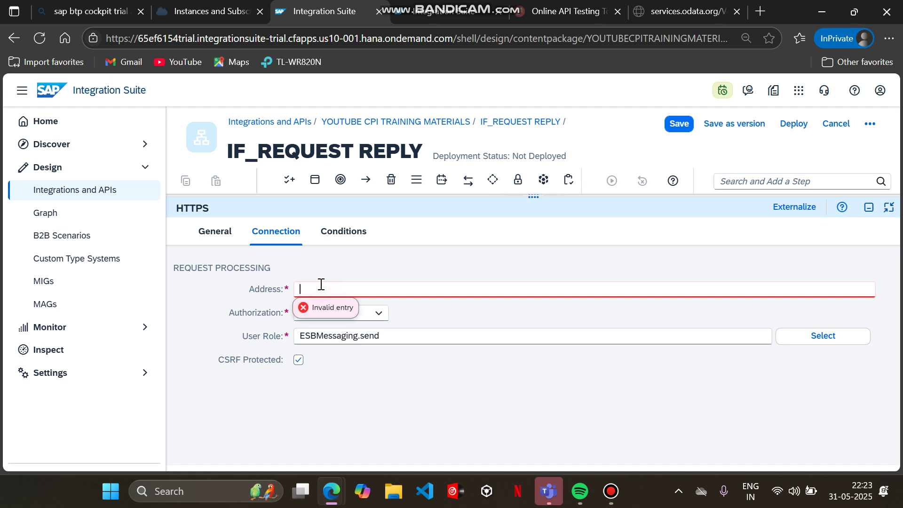
type("/CALL")
key("BackSpace")
key("BackSpace")
key("BackSpace")
type("APIusingRR")
left_click(678, 135)
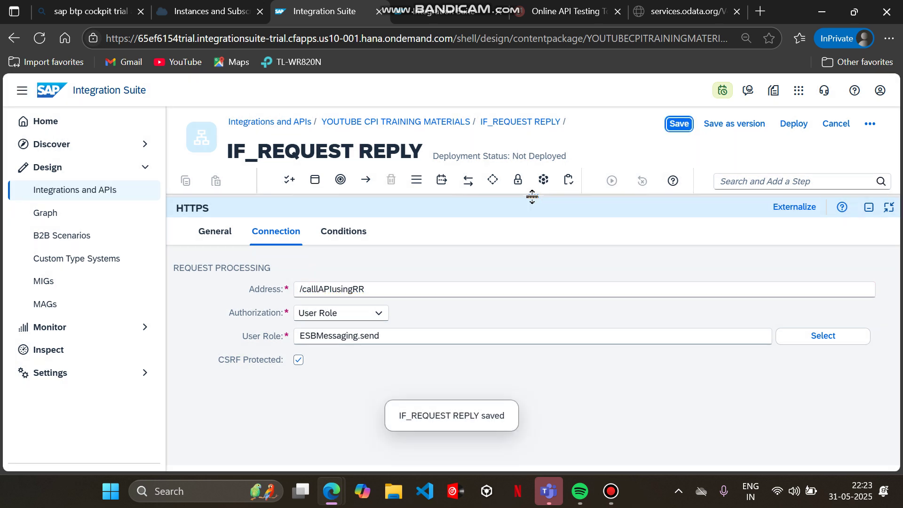
- Insert a Request Reply external call on the line between the Start and End events
left_click_drag(531, 196, 511, 379)
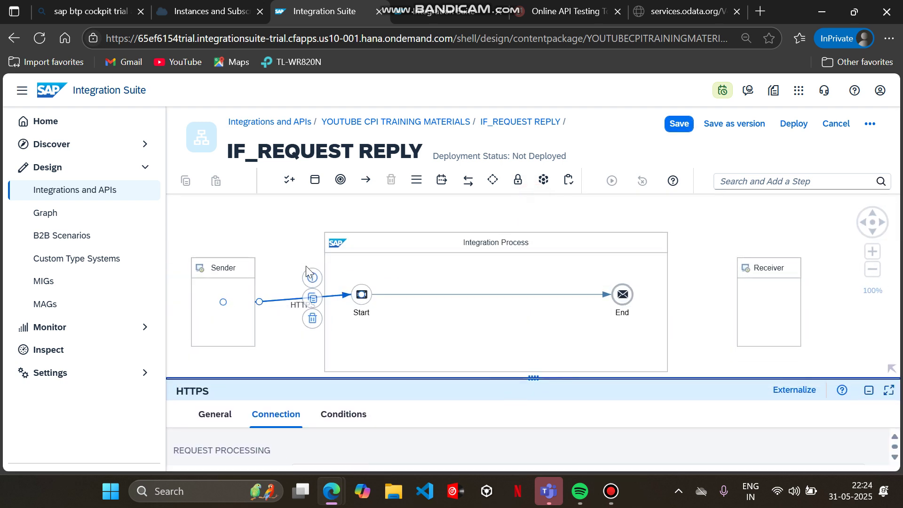
left_click(297, 254)
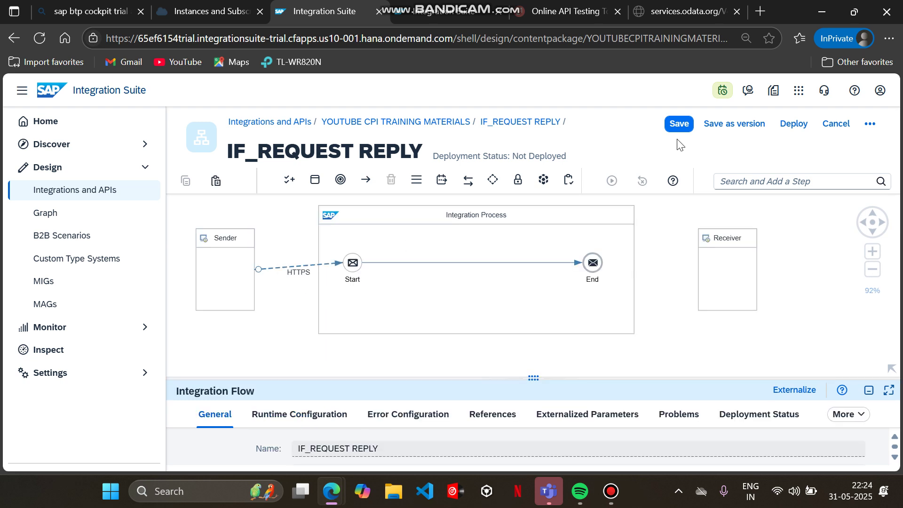
left_click(468, 180)
left_click(535, 230)
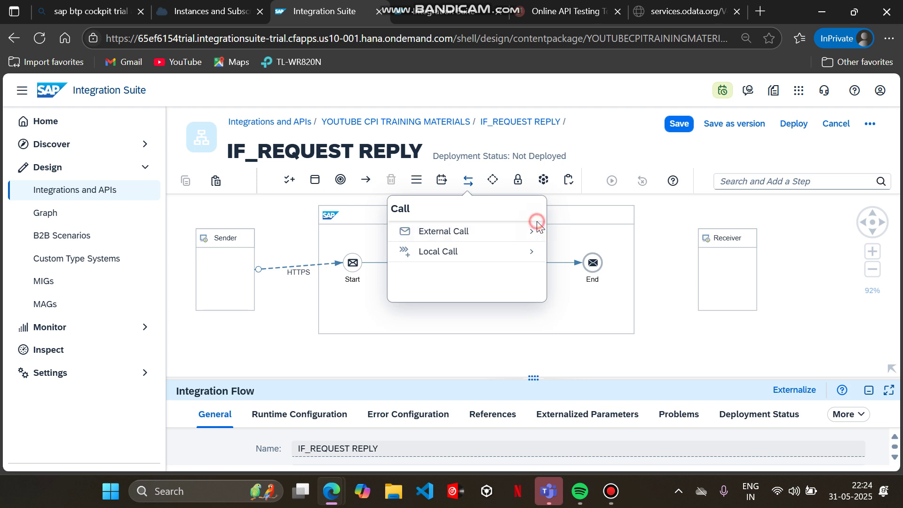
left_click(535, 231)
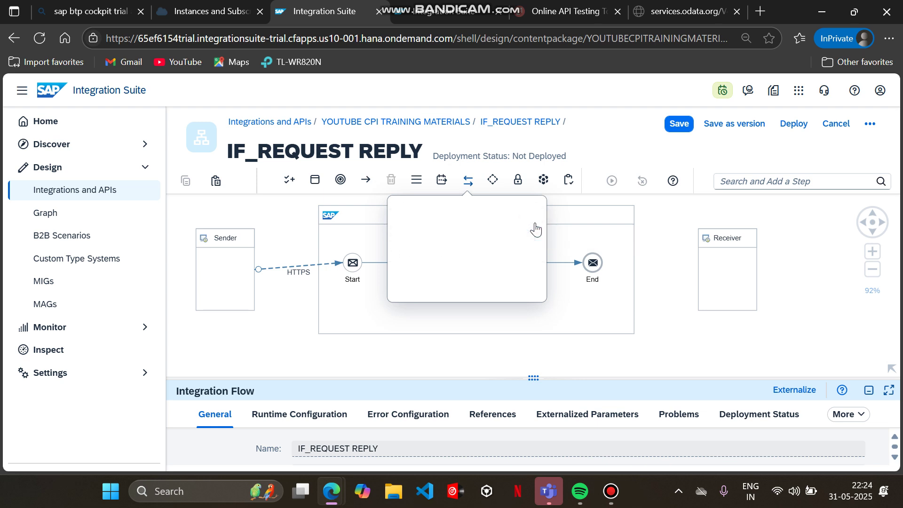
left_click(456, 277)
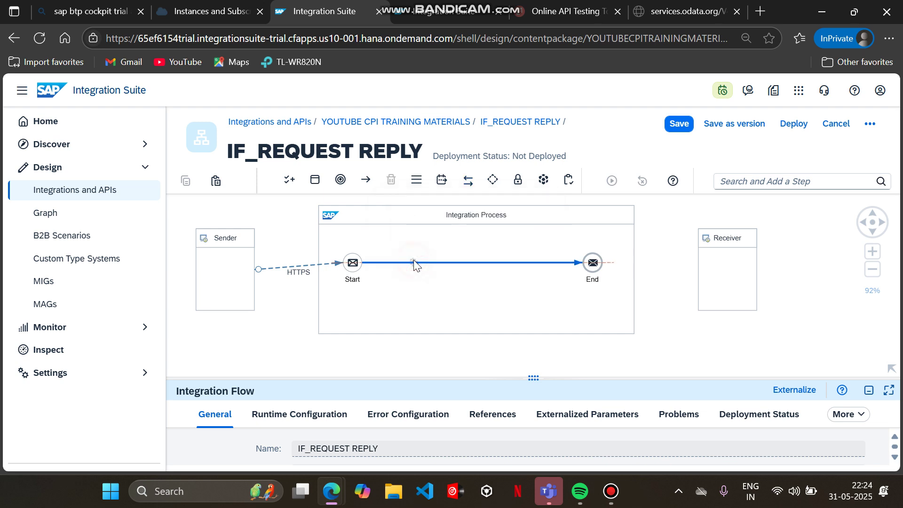
left_click(414, 264)
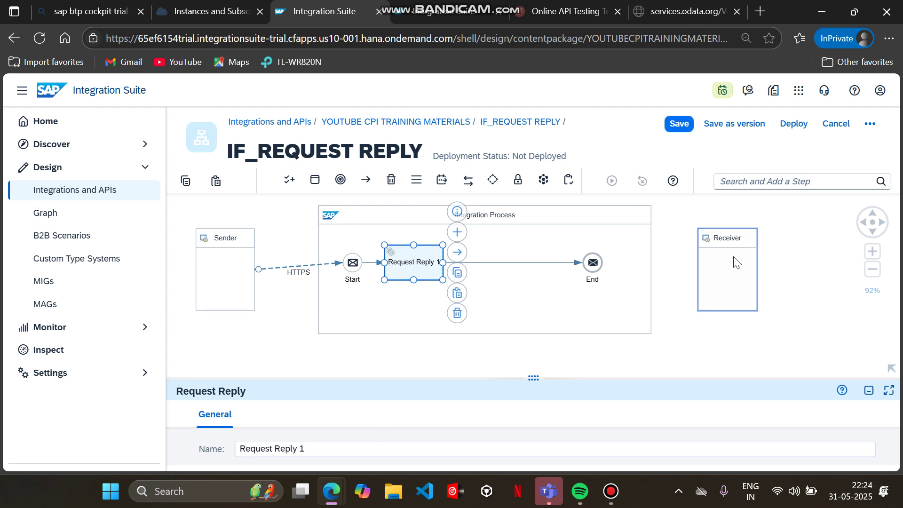
- Move the Receiver below the Integration Process, directly under the Request Reply step
left_click_drag(733, 248, 417, 367)
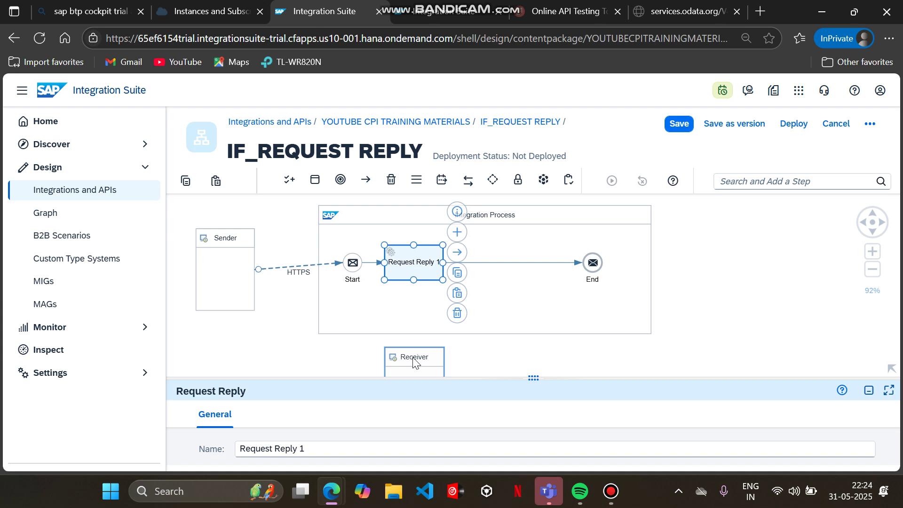
left_click(416, 360)
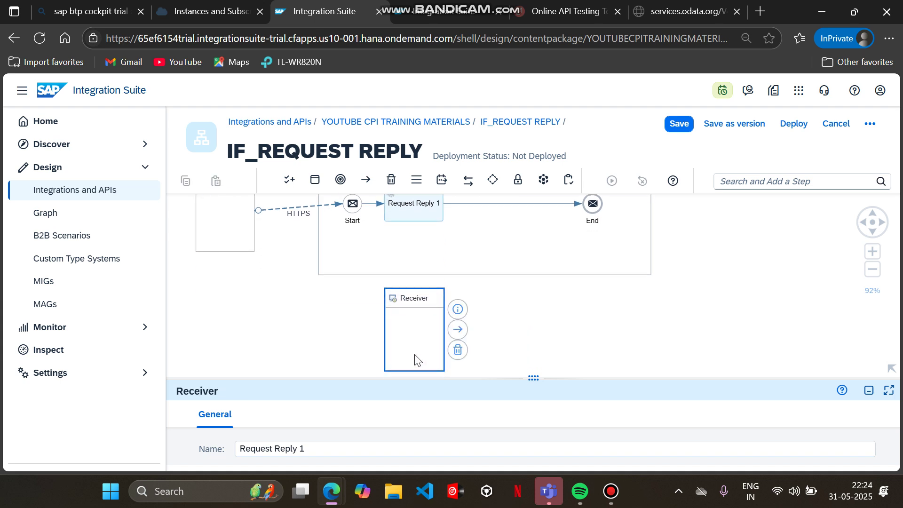
left_click(475, 309)
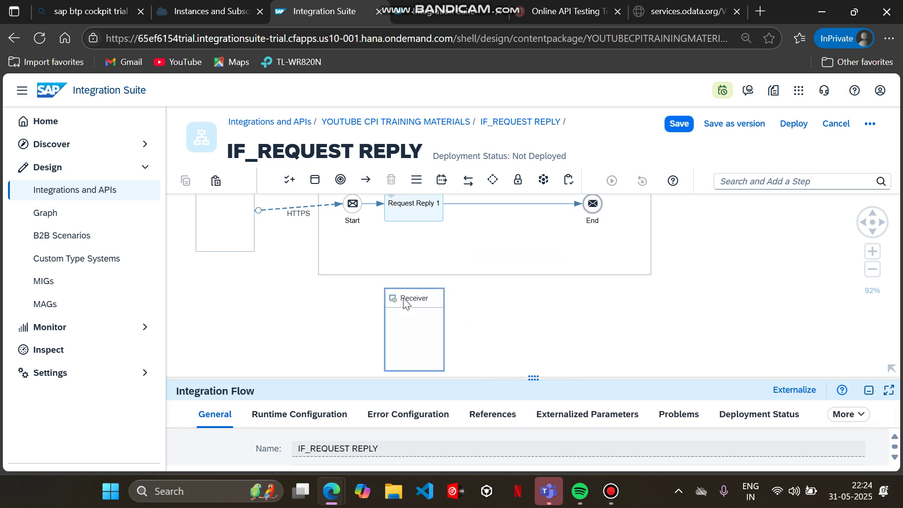
left_click_drag(462, 317, 466, 338)
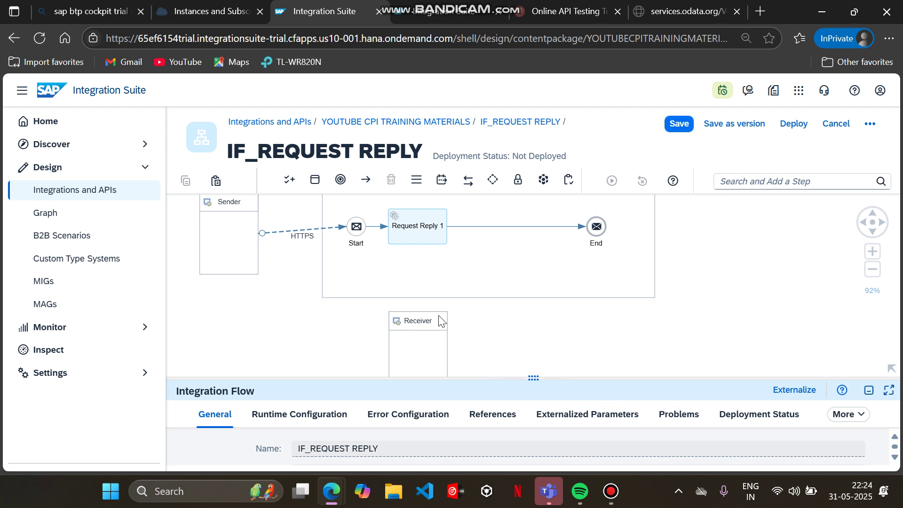
- Connect the Request Reply step to the Receiver with an OData adapter using the OData V2 message protocol
left_click(417, 219)
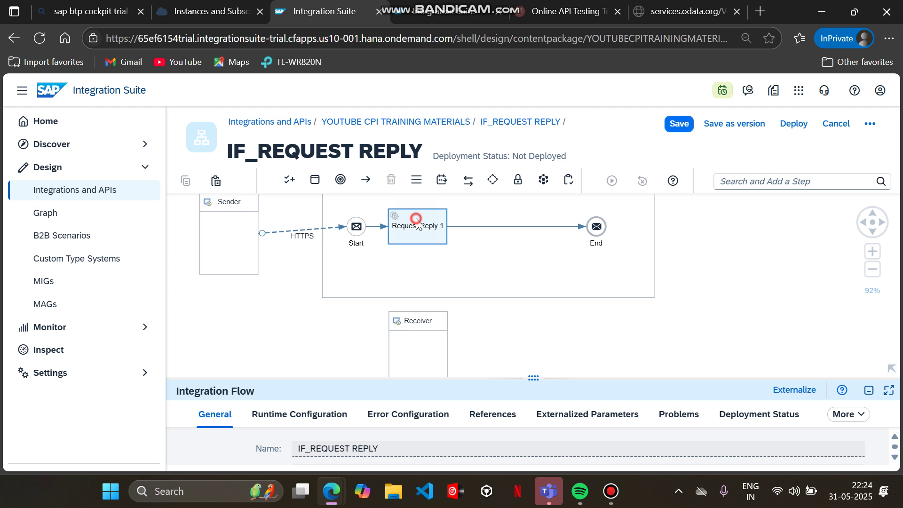
left_click_drag(416, 220, 416, 383)
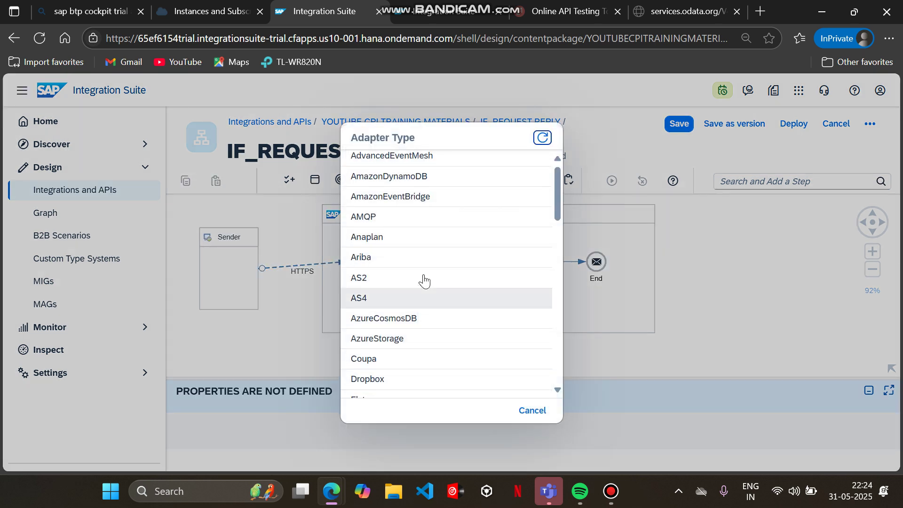
scroll(424, 281, "down", 3)
scroll(423, 281, "down", 3)
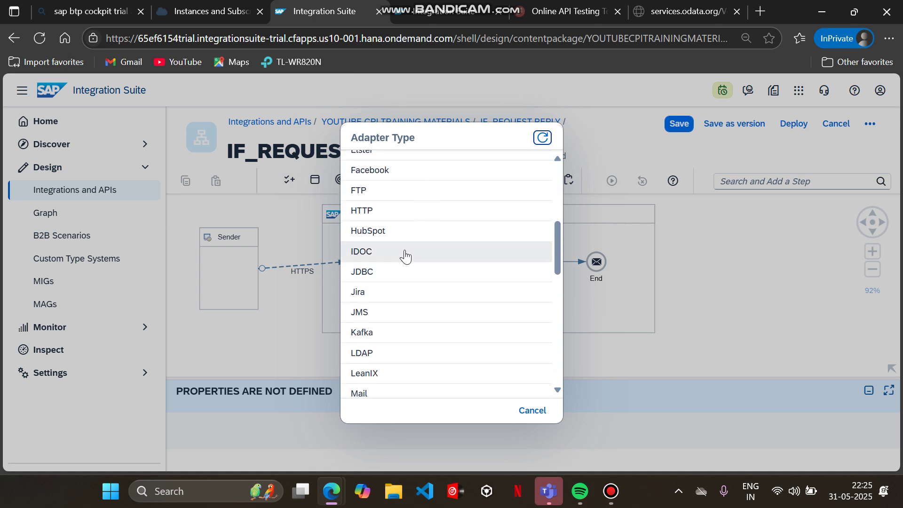
scroll(389, 361, "down", 4)
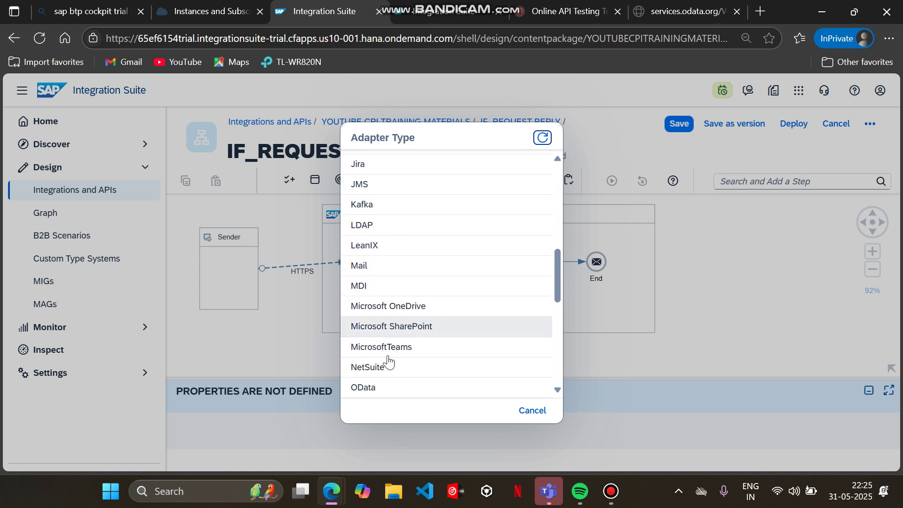
scroll(388, 362, "down", 1)
scroll(389, 361, "down", 2)
left_click(377, 238)
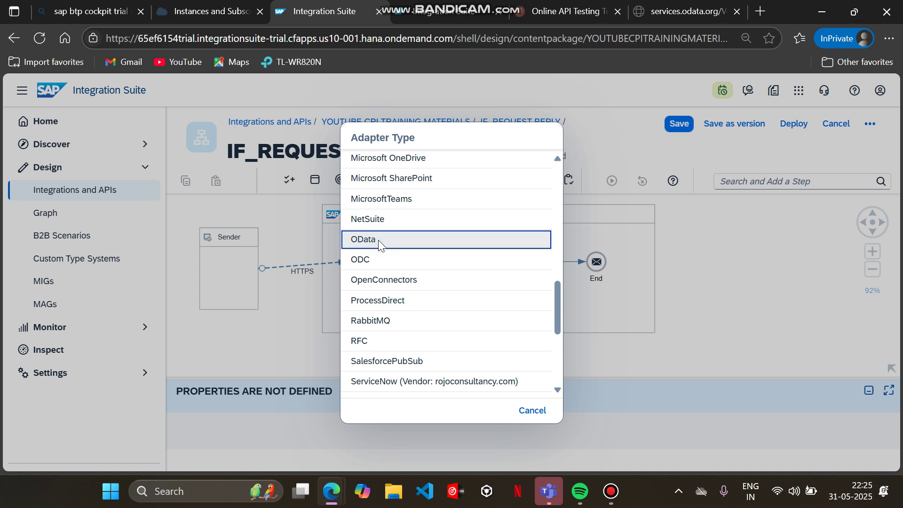
left_click(384, 161)
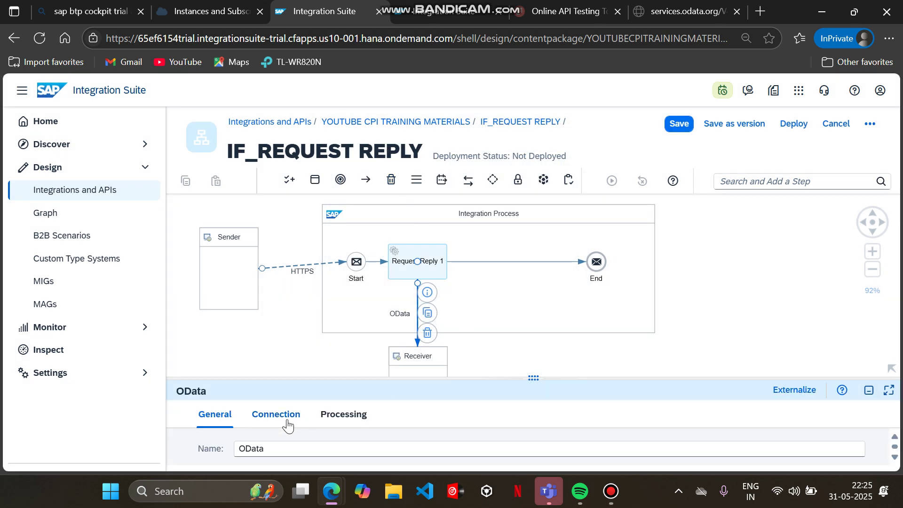
- Examine the OData receiver channel's general details and its connection settings, including the available proxy types and authentication options
left_click_drag(548, 378, 485, 268)
left_click(276, 282)
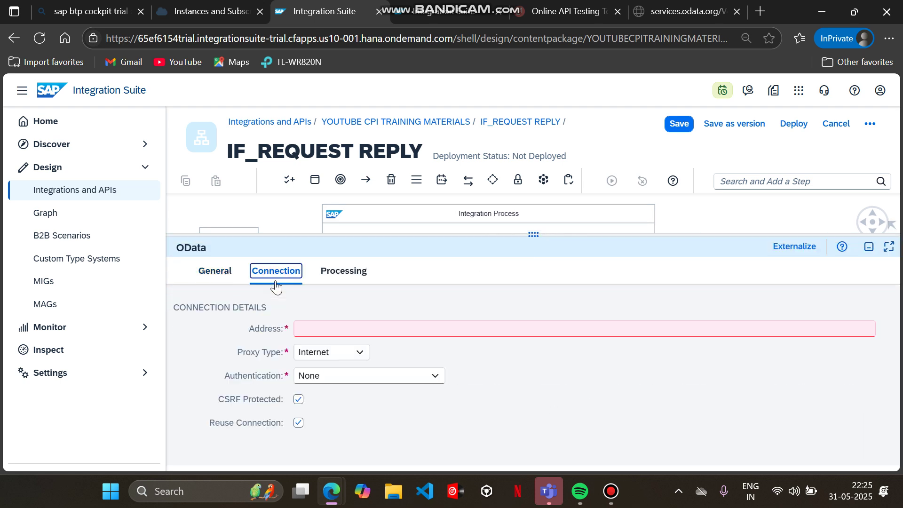
left_click(231, 273)
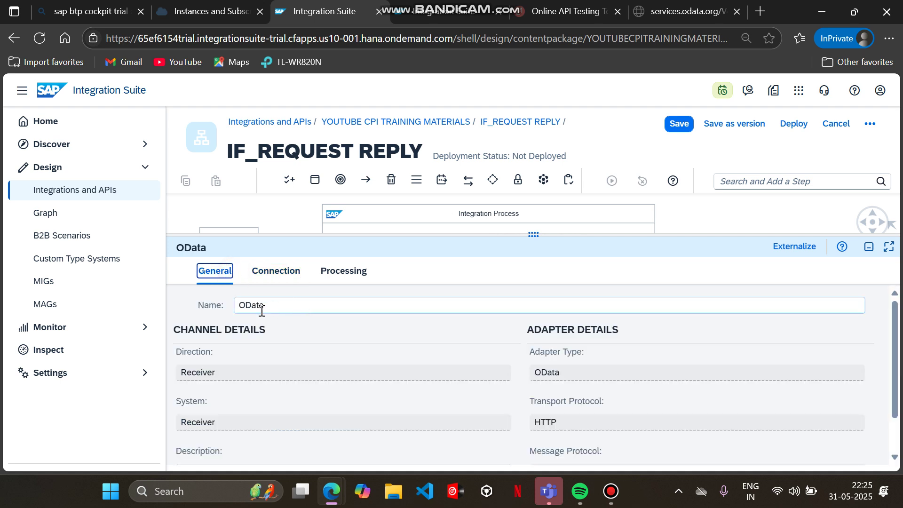
scroll(421, 342, "down", 2)
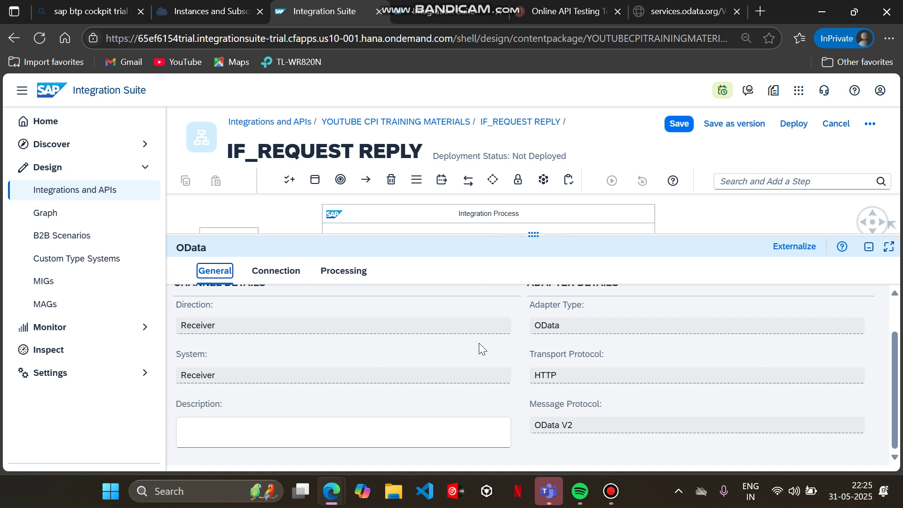
left_click(294, 274)
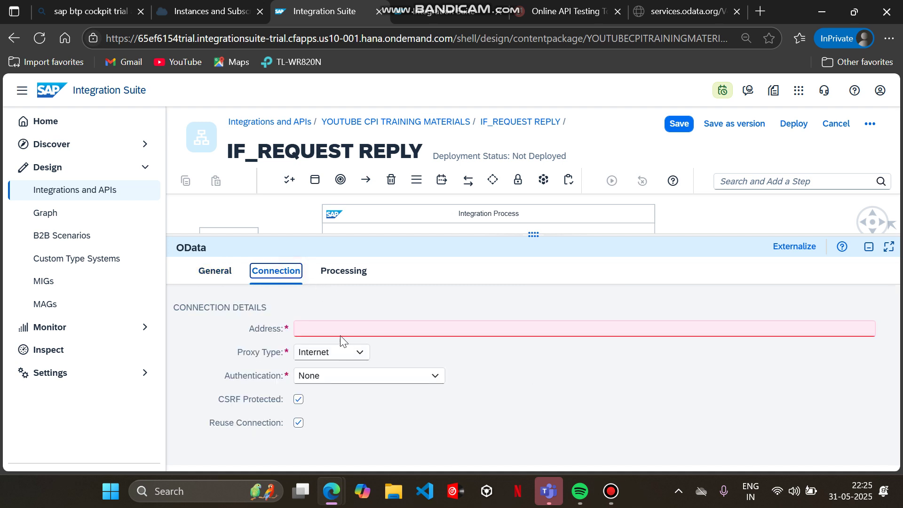
left_click(305, 328)
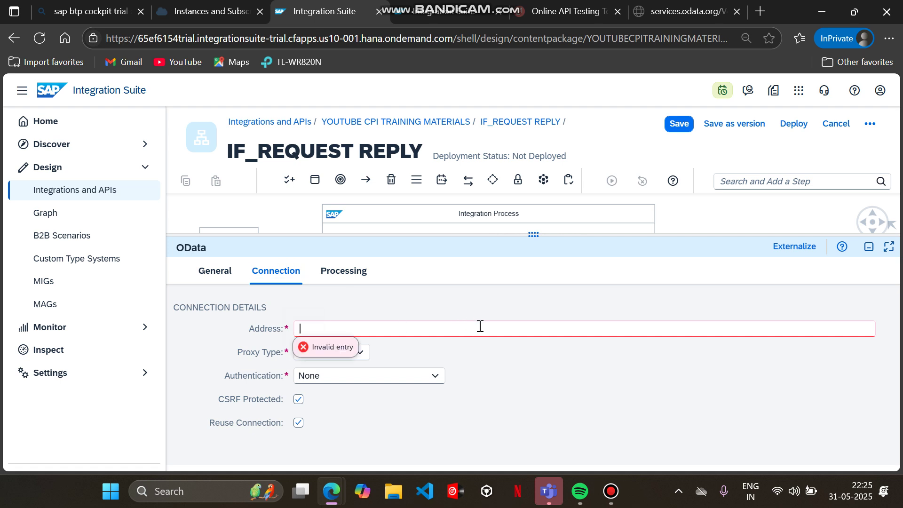
left_click(524, 394)
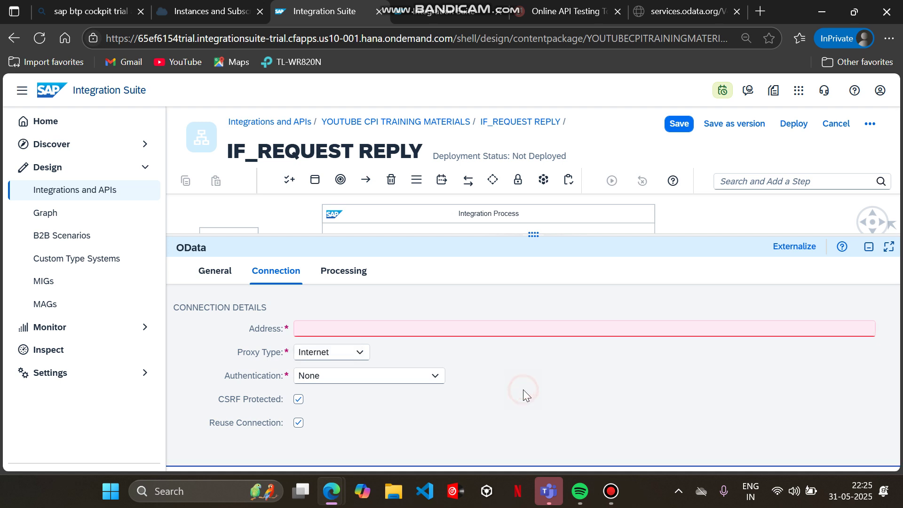
left_click(360, 352)
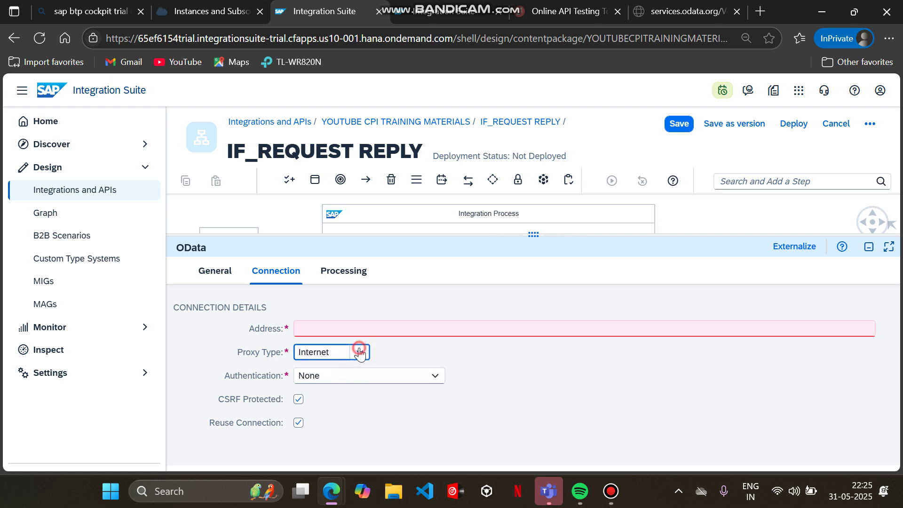
left_click(461, 354)
left_click(436, 379)
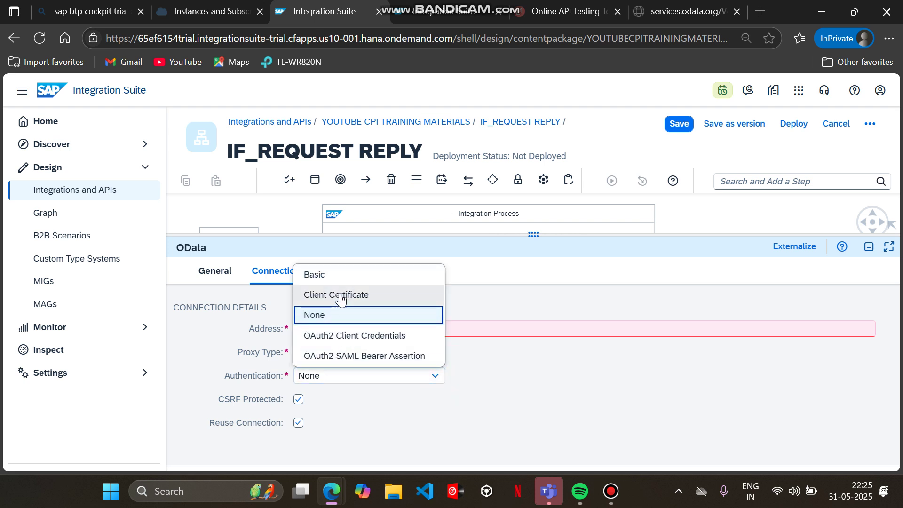
left_click(558, 400)
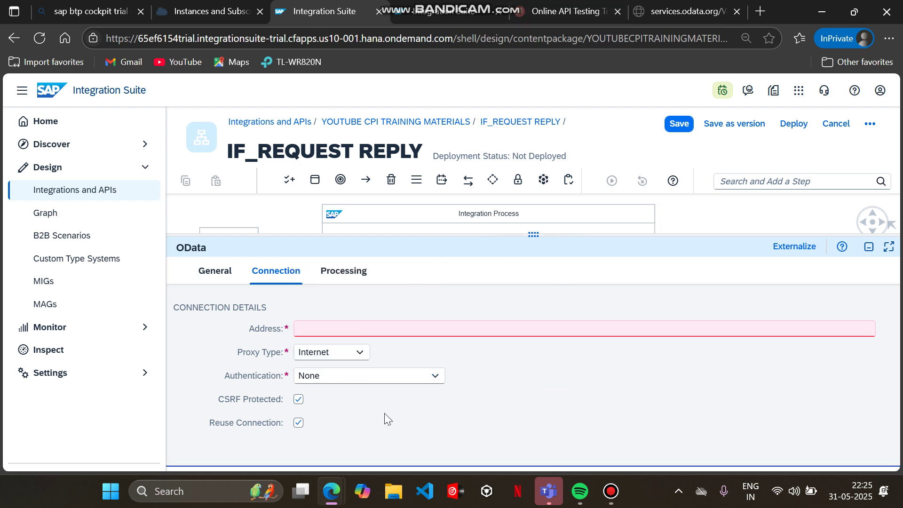
- Switch to the services.odata.org page and examine the collections offered by the Northwind OData service
left_click(664, 11)
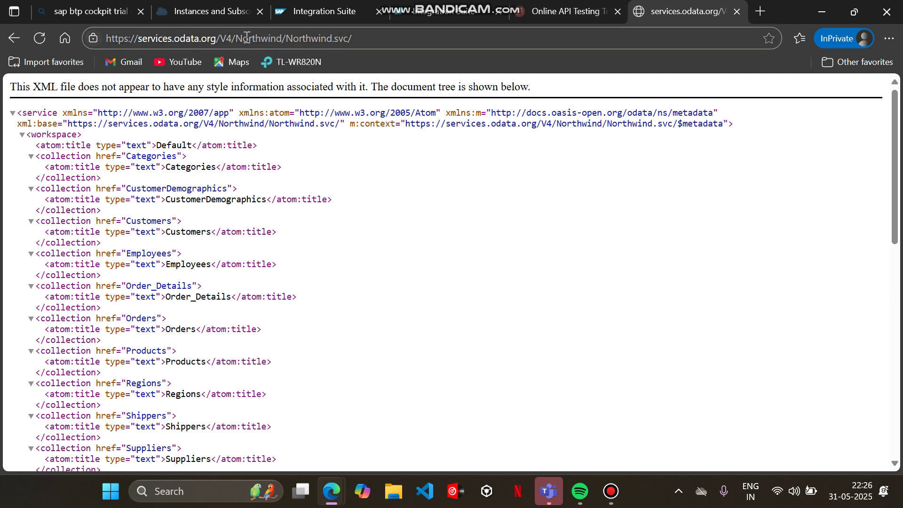
left_click_drag(286, 37, 241, 38)
scroll(212, 224, "down", 1)
scroll(212, 224, "up", 1)
scroll(212, 225, "down", 1)
scroll(212, 225, "up", 1)
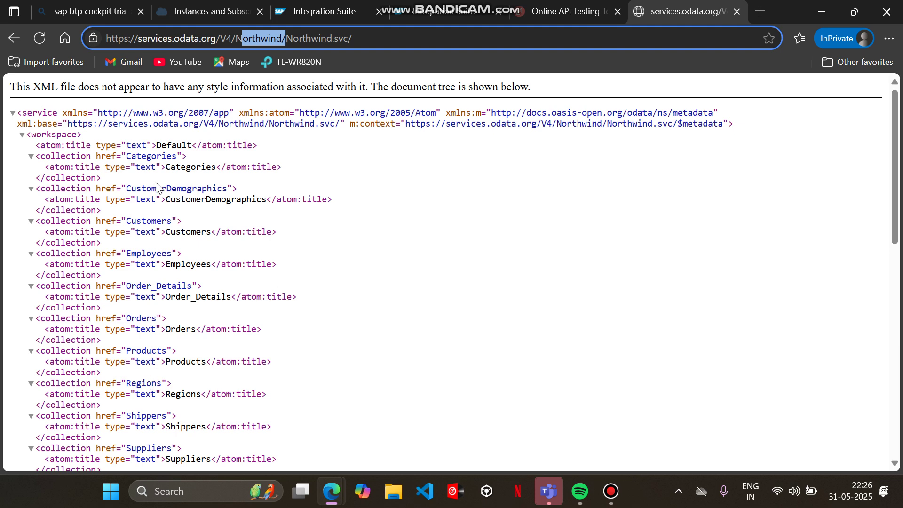
scroll(157, 187, "down", 3)
scroll(156, 187, "up", 3)
left_click(370, 37)
left_click_drag(370, 37, 306, 38)
key("ctrl+a")
key("ctrl+c")
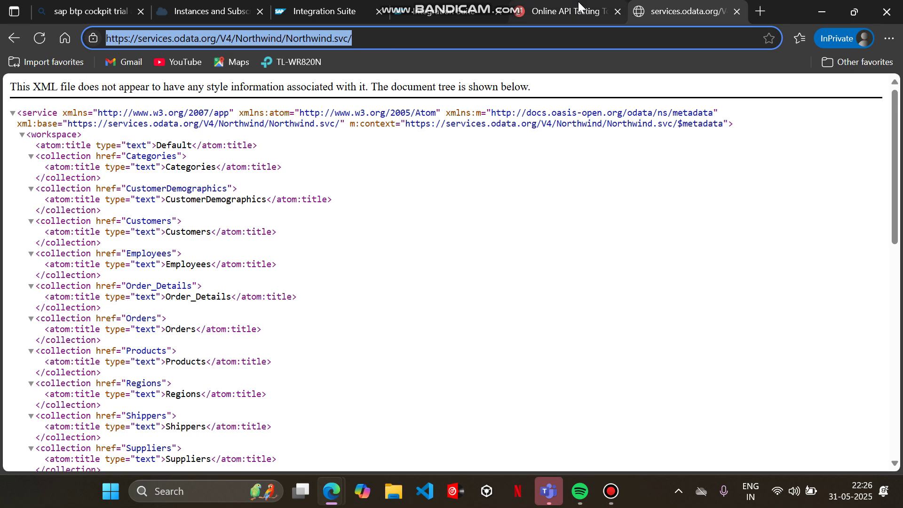
left_click(325, 11)
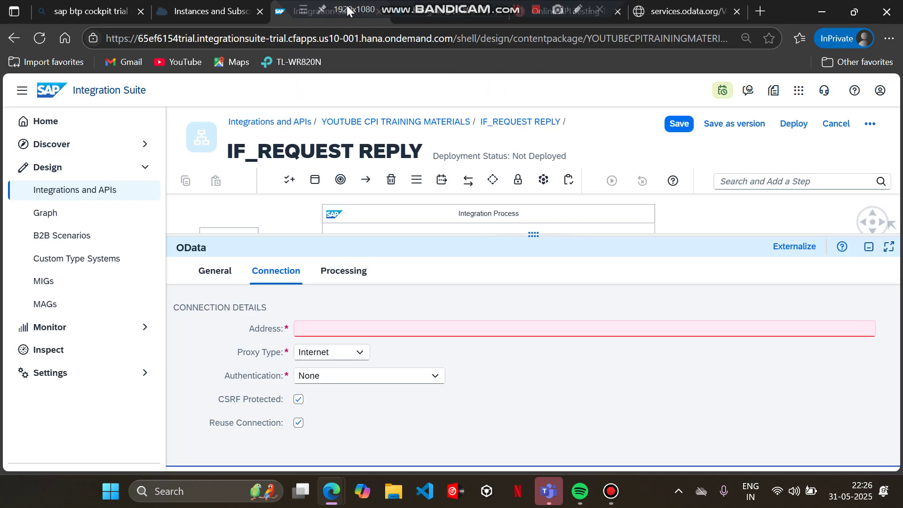
left_click(410, 319)
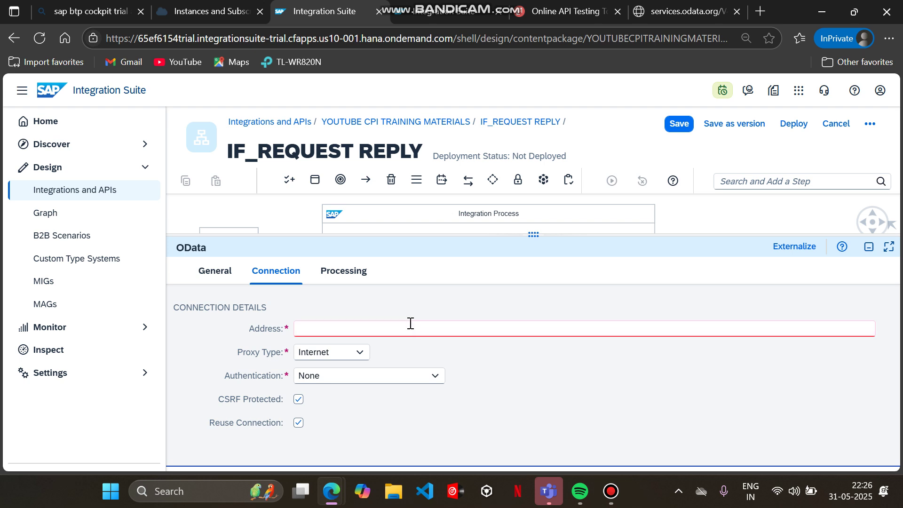
left_click(413, 333)
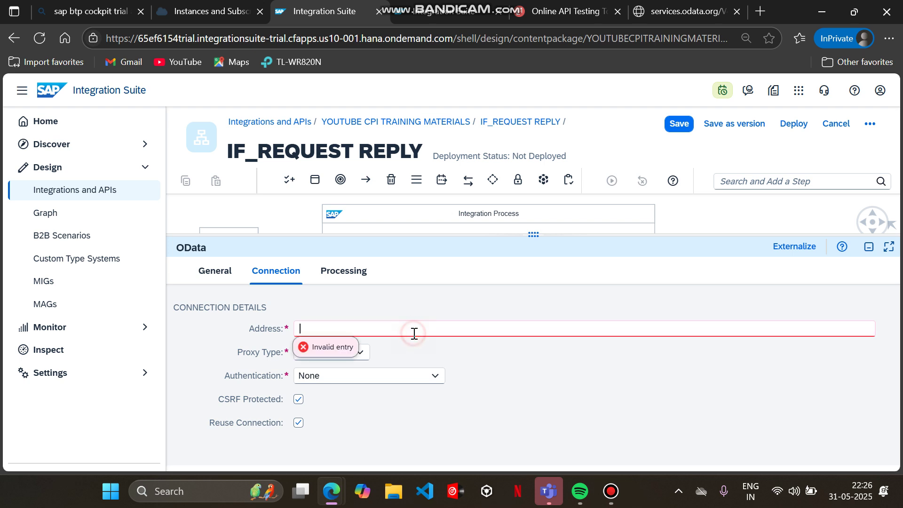
key("ctrl+v")
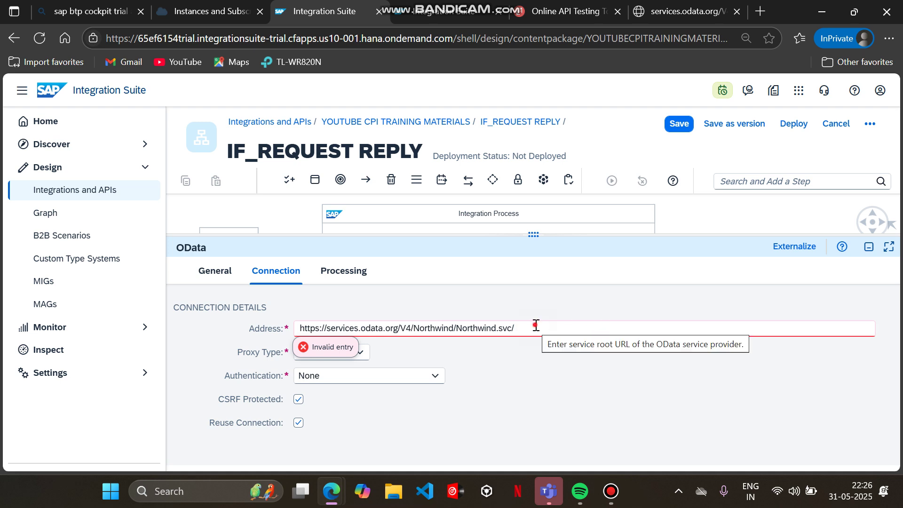
left_click_drag(536, 325, 300, 329)
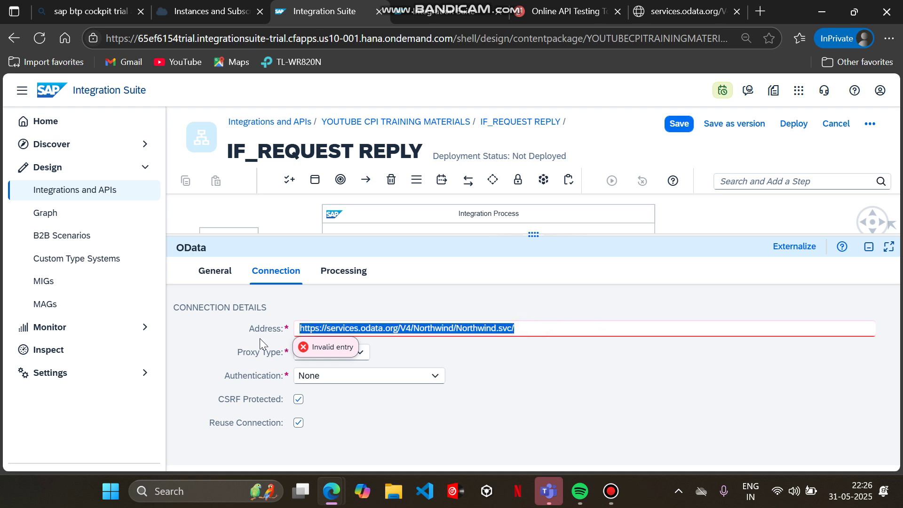
left_click(640, 295)
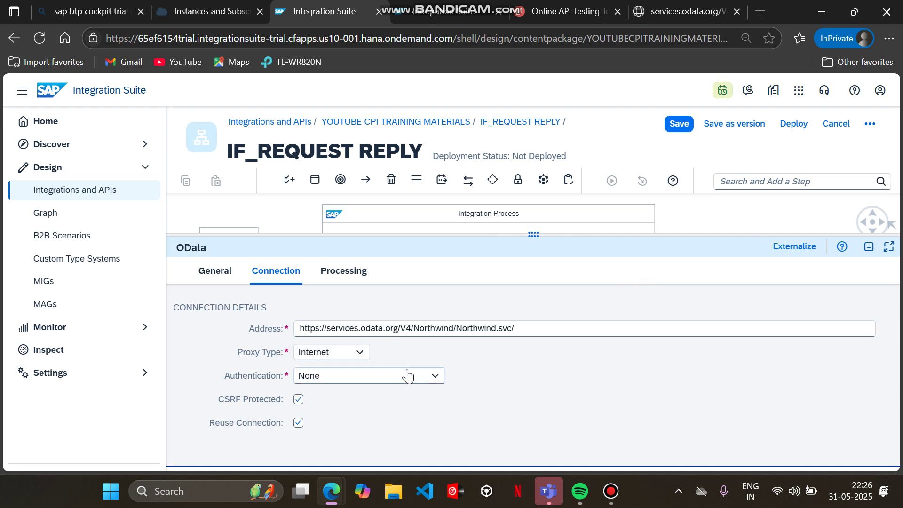
- Recheck the Northwind service page and set the OData receiver connection's authentication to None
left_click(432, 376)
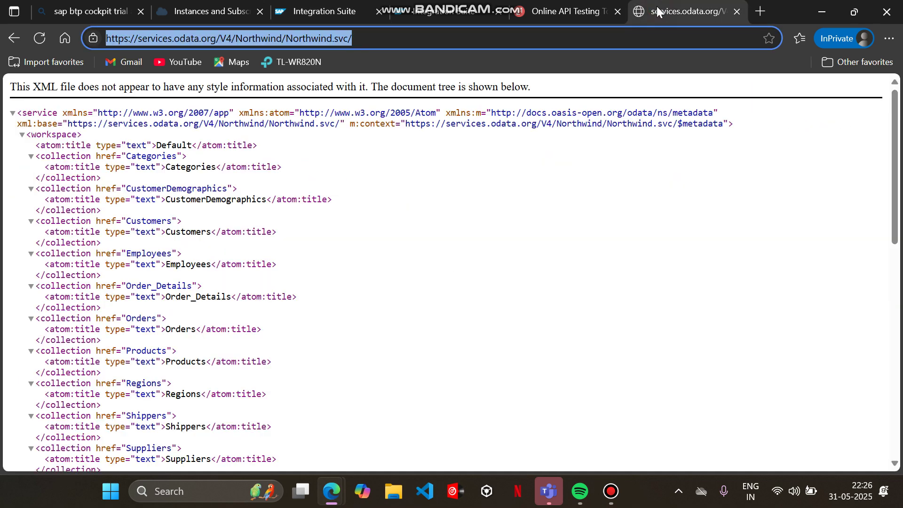
left_click(659, 12)
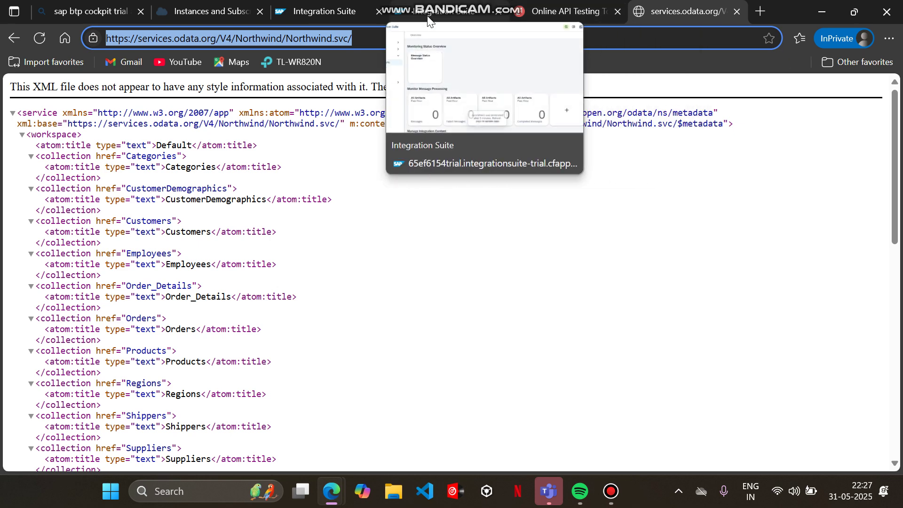
left_click(331, 5)
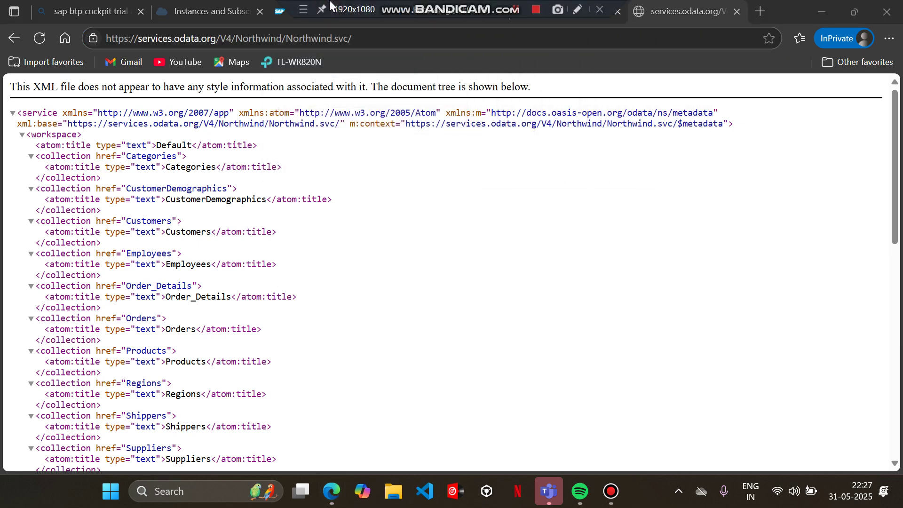
left_click(285, 42)
left_click(290, 9)
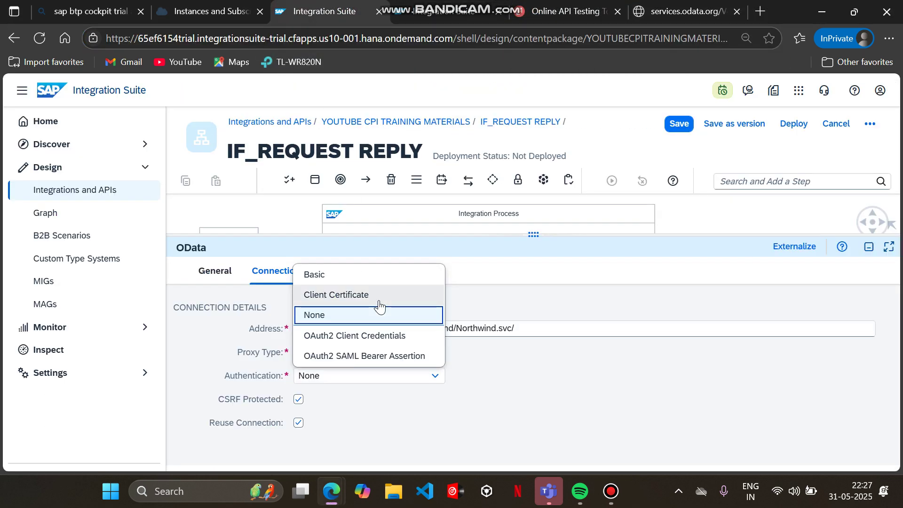
left_click(431, 320)
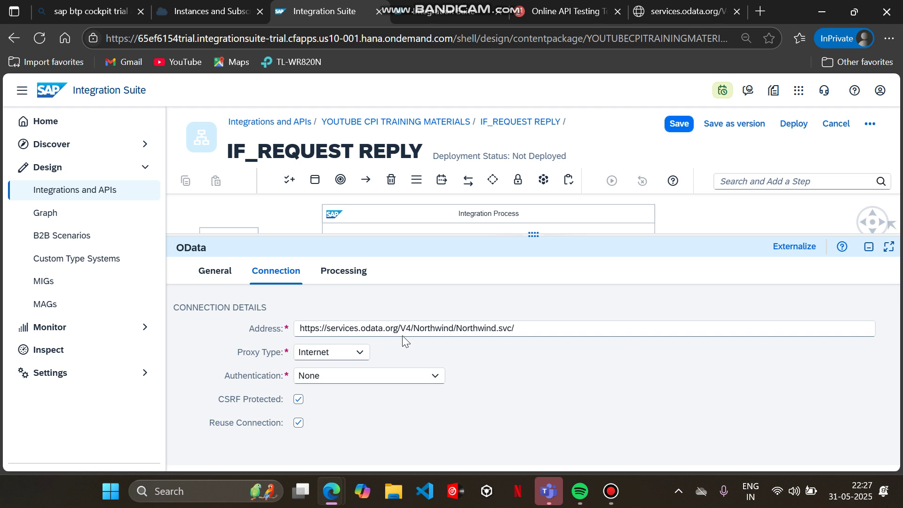
left_click_drag(411, 330, 408, 329)
- Enlarge the OData channel's properties and review its general, connection and processing settings
left_click_drag(528, 239, 527, 338)
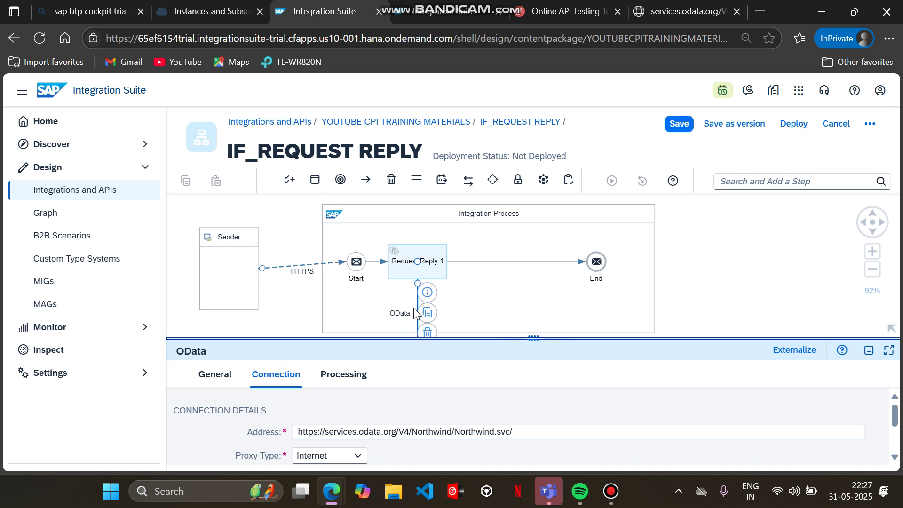
left_click(225, 377)
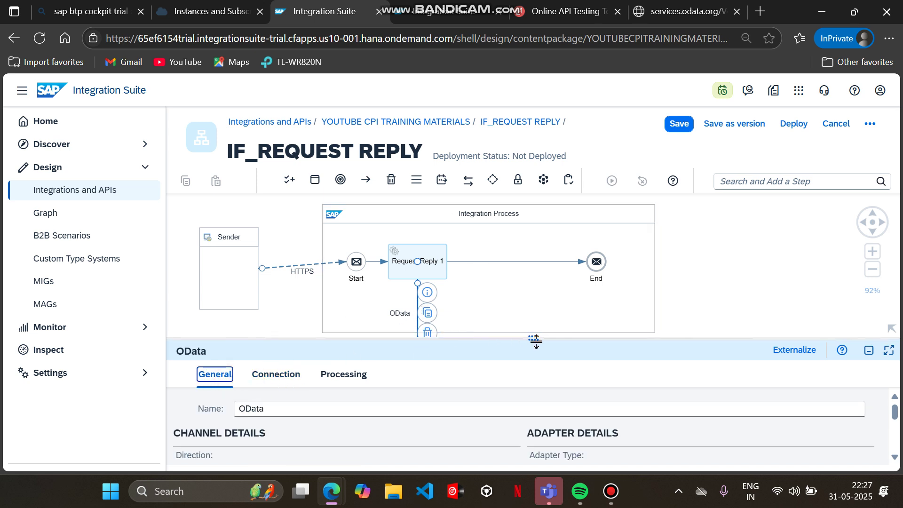
left_click_drag(534, 339, 534, 213)
left_click(365, 254)
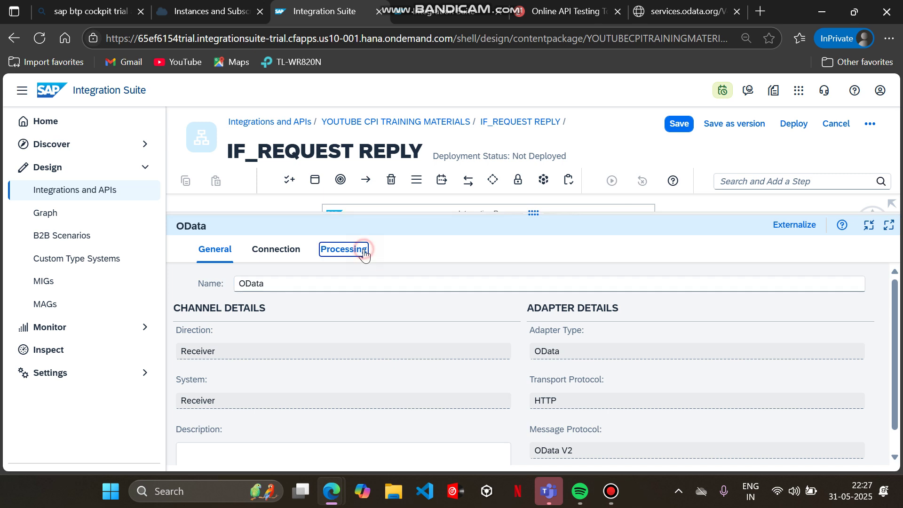
left_click(288, 250)
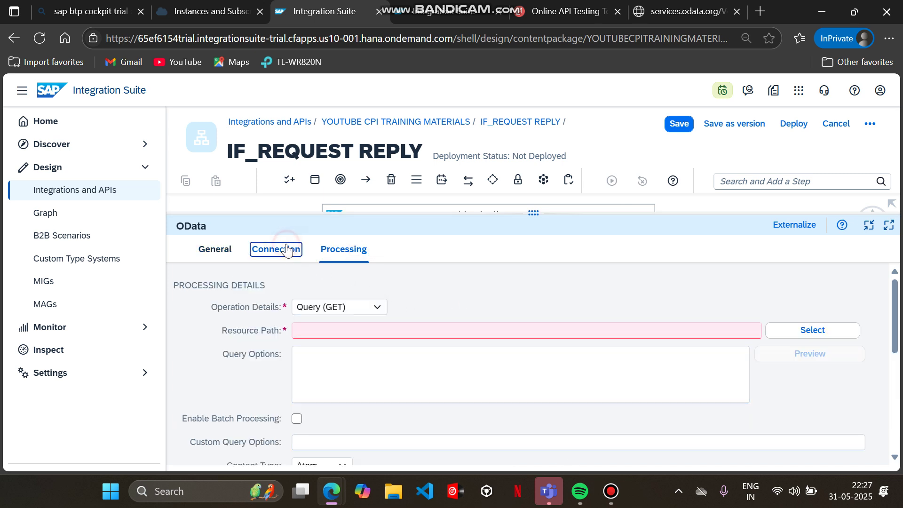
left_click(228, 249)
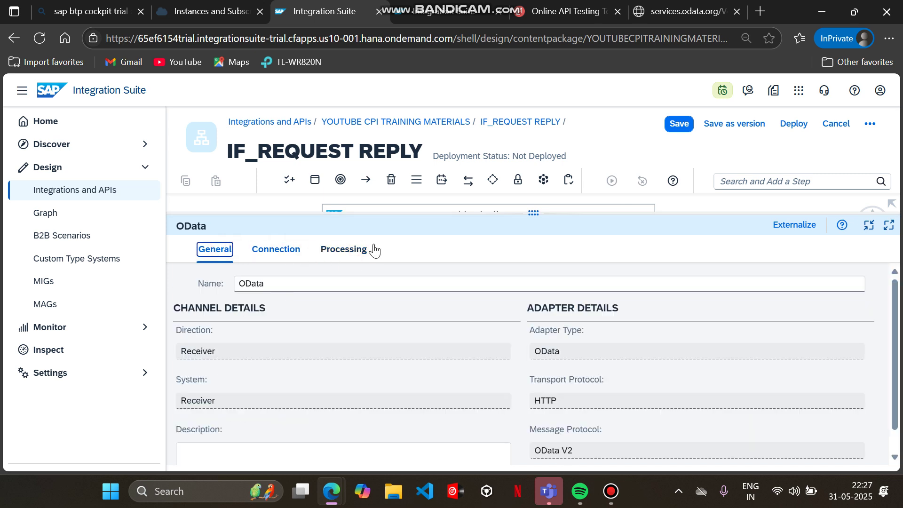
left_click_drag(539, 217, 538, 140)
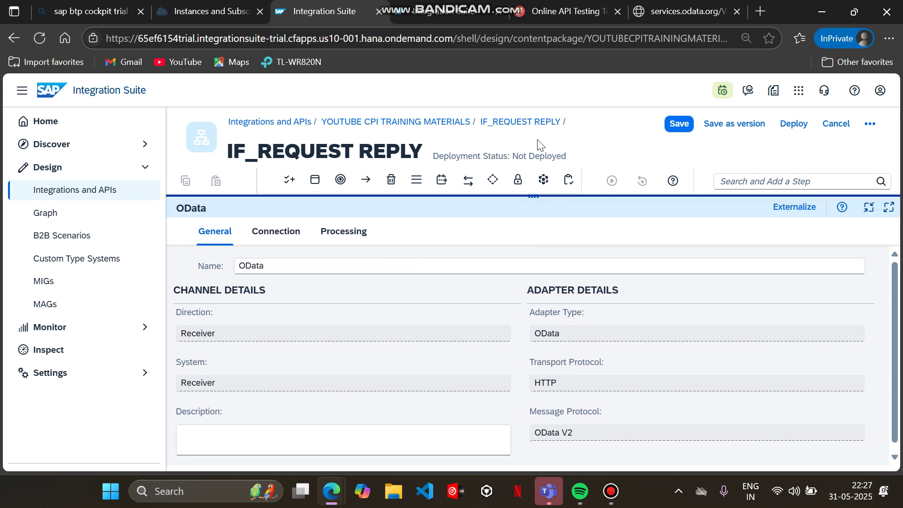
left_click_drag(578, 433, 547, 432)
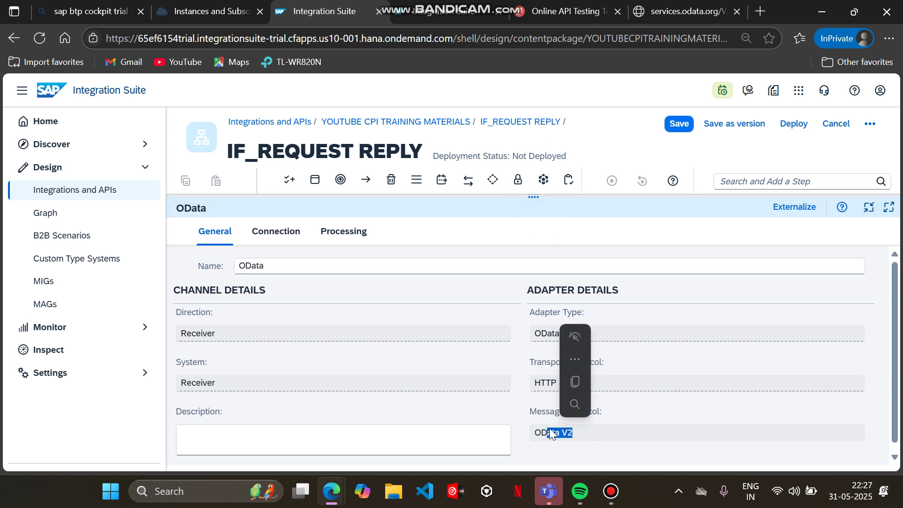
left_click(277, 231)
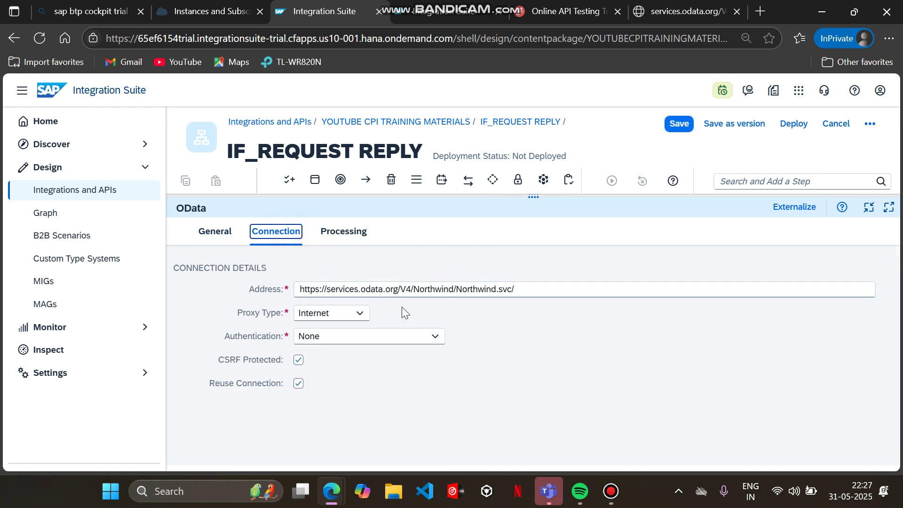
left_click(411, 290)
key("BackSpace")
type("2")
key("BackSpace")
type("4")
- Set the operation in the OData channel's processing details to Query (GET)
left_click(353, 238)
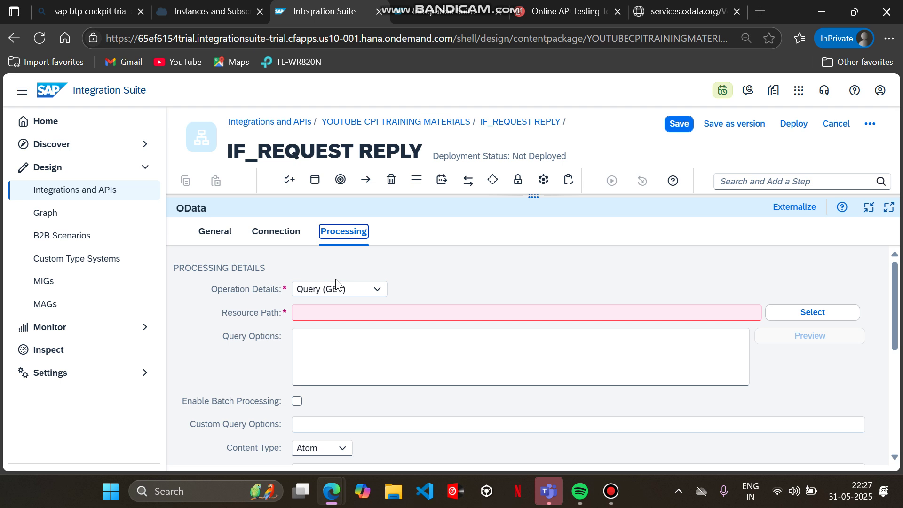
left_click(380, 289)
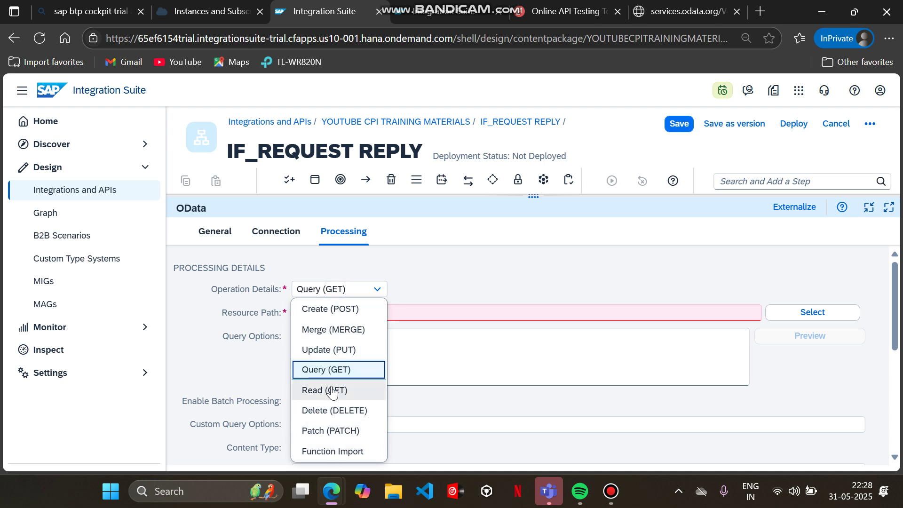
left_click(327, 369)
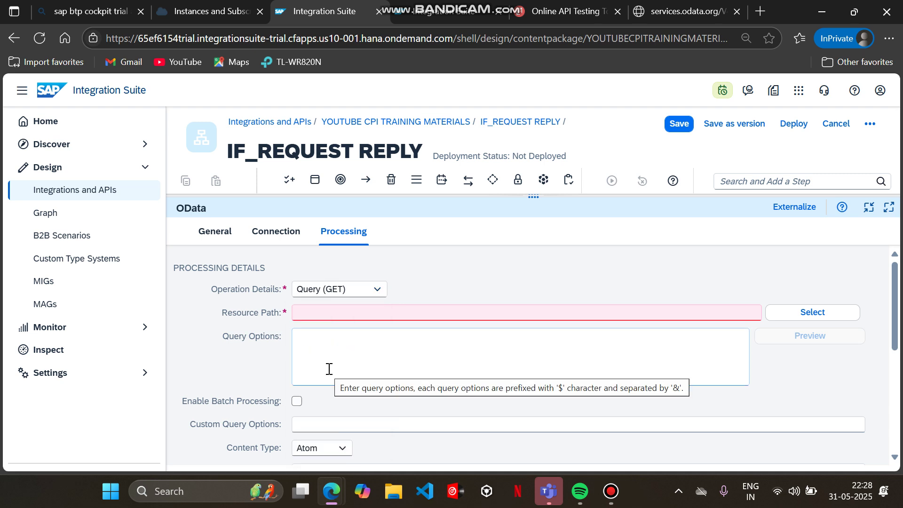
- Try to connect the resource path's Model Operation wizard to the V4 Northwind service, and discard the wizard
left_click(801, 316)
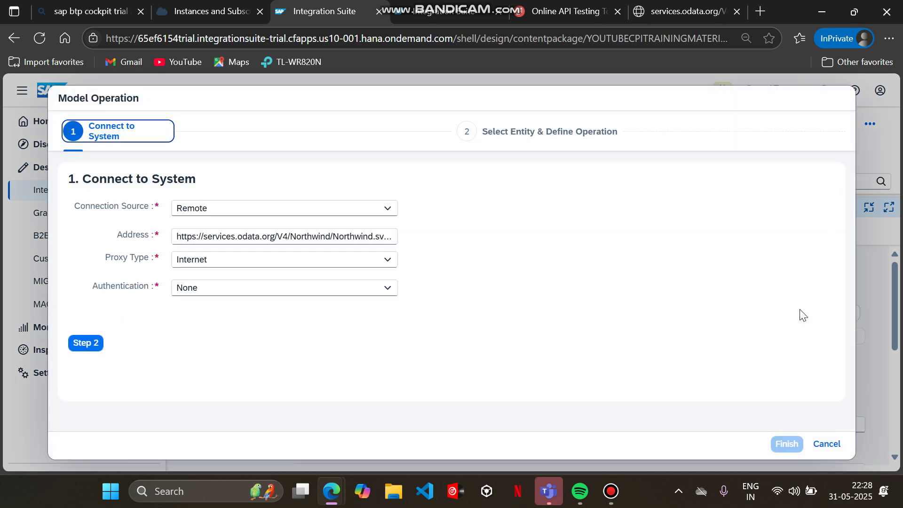
left_click(75, 343)
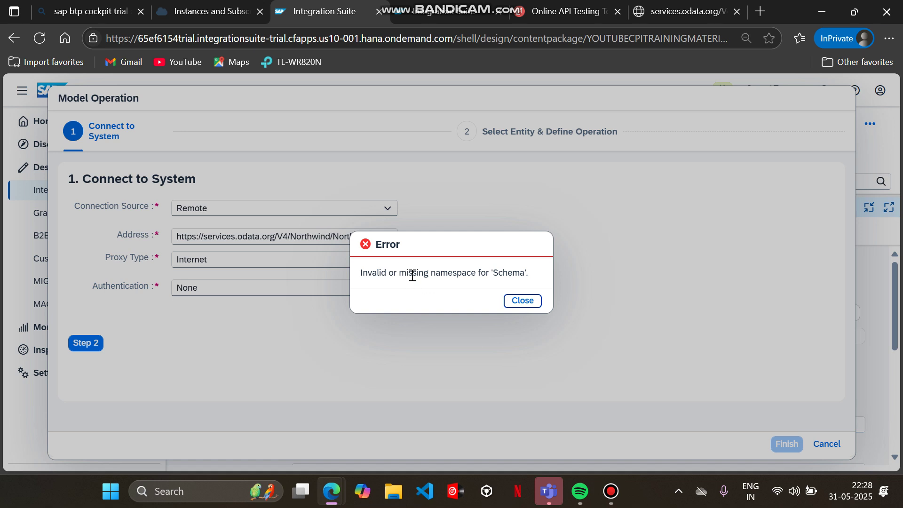
left_click(528, 302)
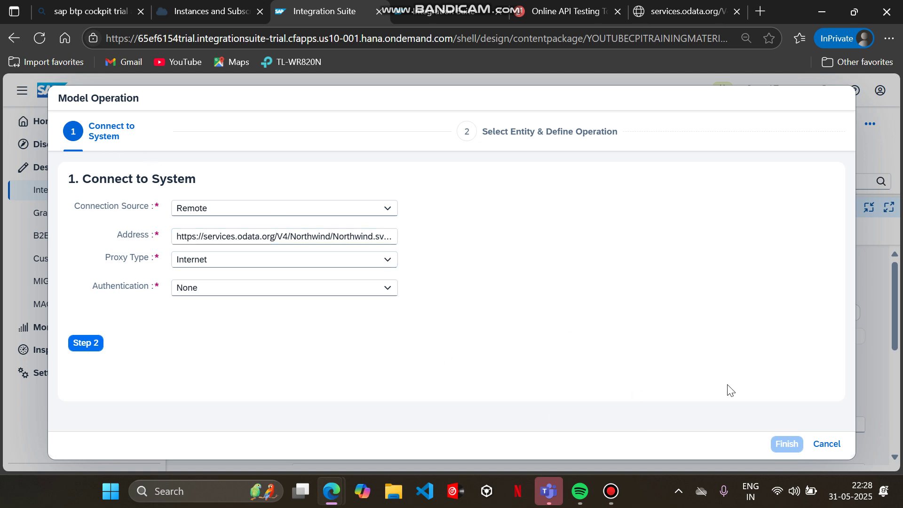
left_click(828, 444)
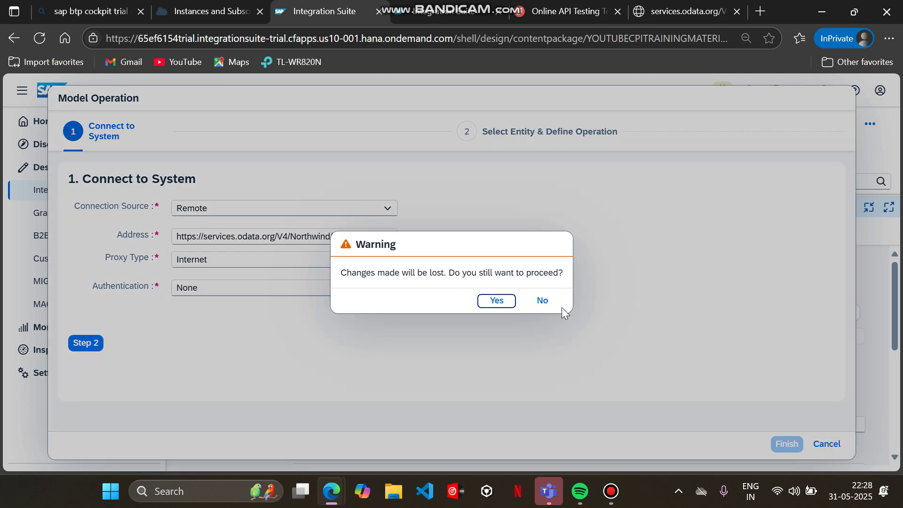
left_click(505, 301)
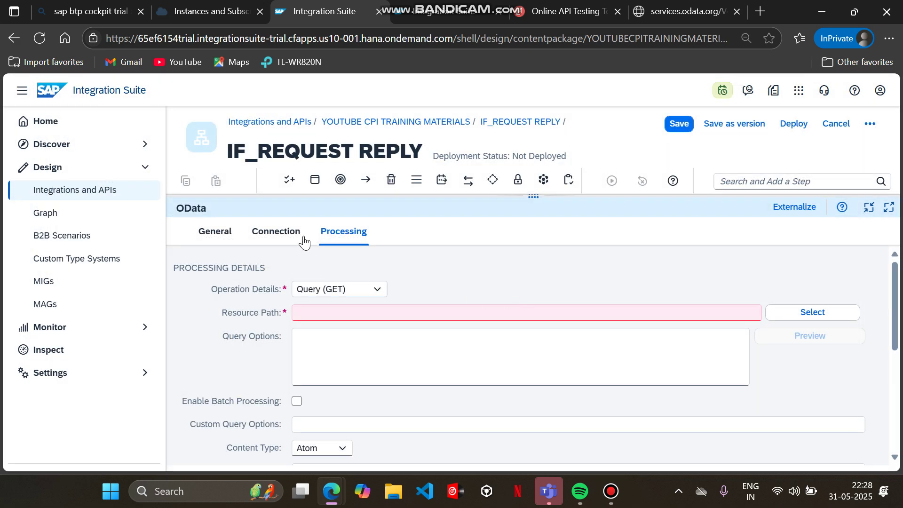
left_click(279, 232)
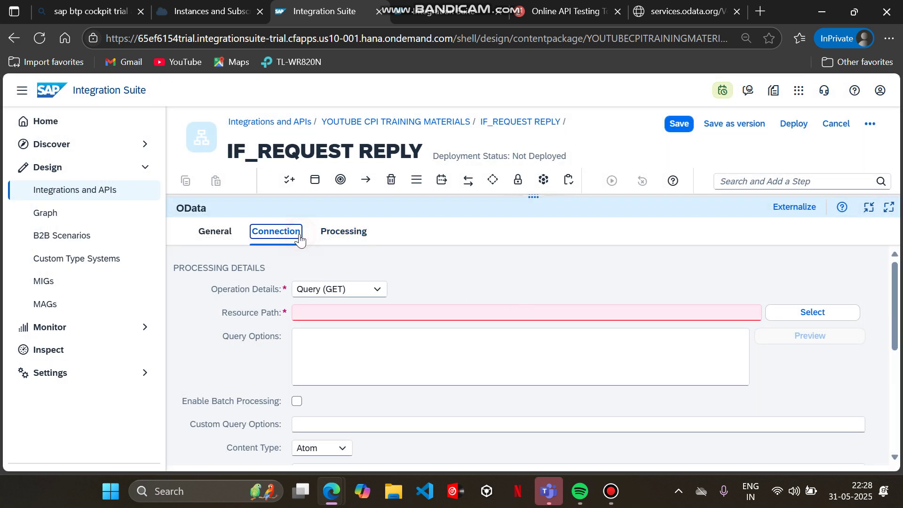
left_click(413, 288)
key("BackSpace")
type("2")
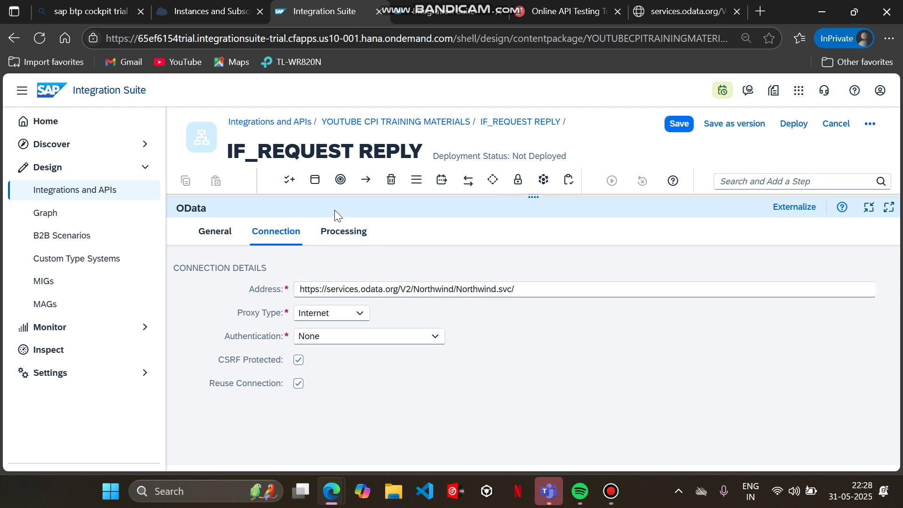
- Model the resource path's operation by connecting to the remote V2 Northwind service and choosing the Employees entity
left_click(343, 230)
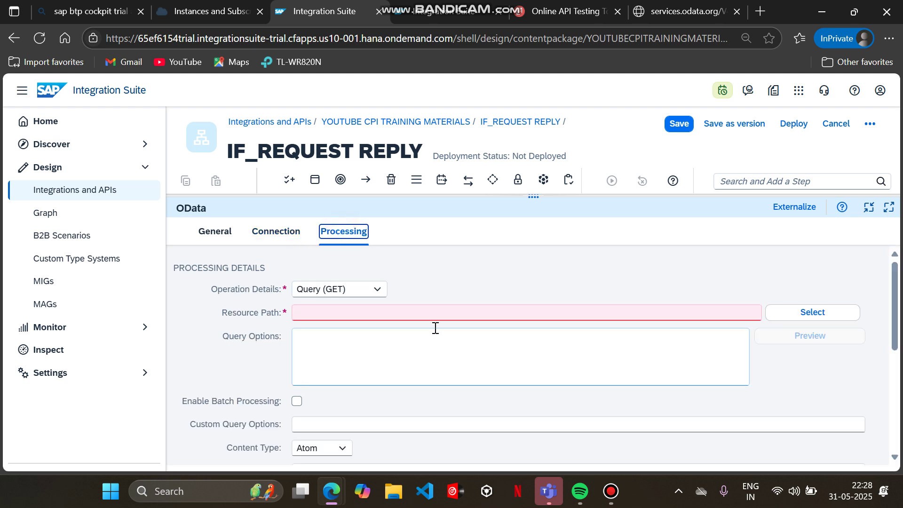
left_click(779, 312)
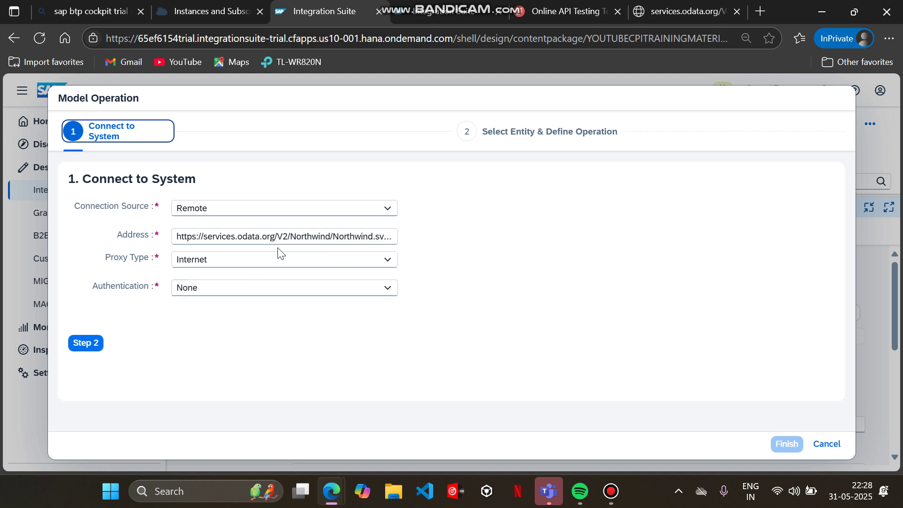
left_click(96, 345)
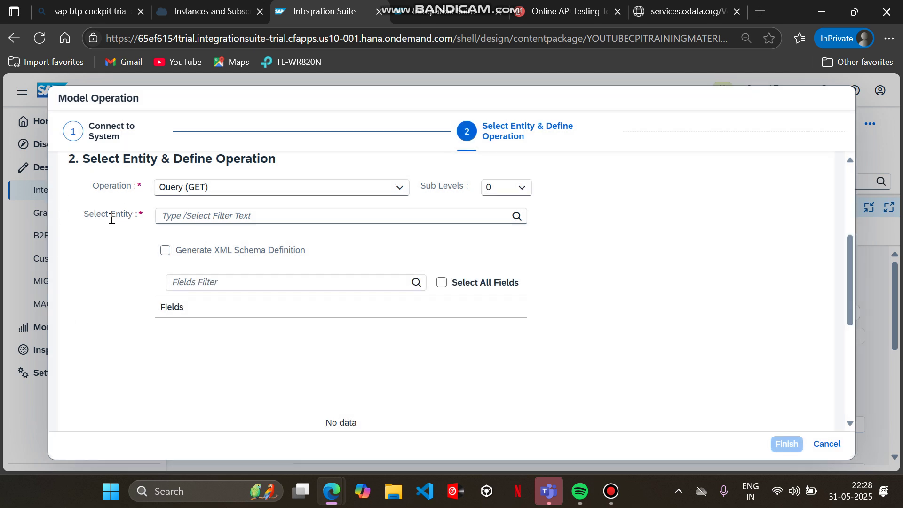
left_click(212, 217)
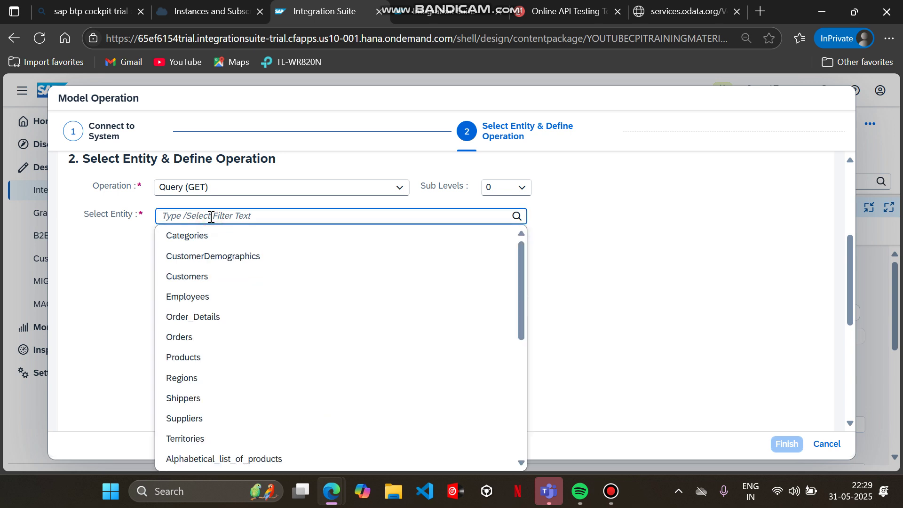
left_click(197, 300)
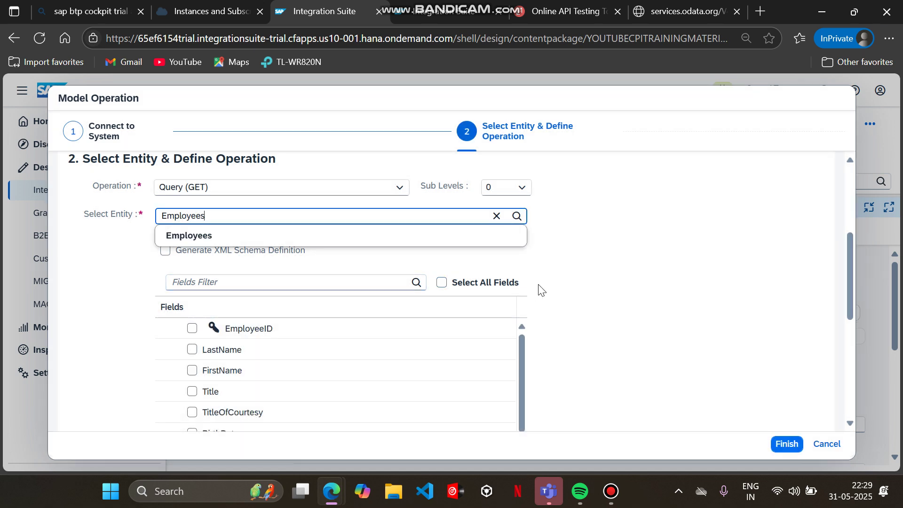
scroll(540, 289, "down", 1)
scroll(541, 290, "up", 1)
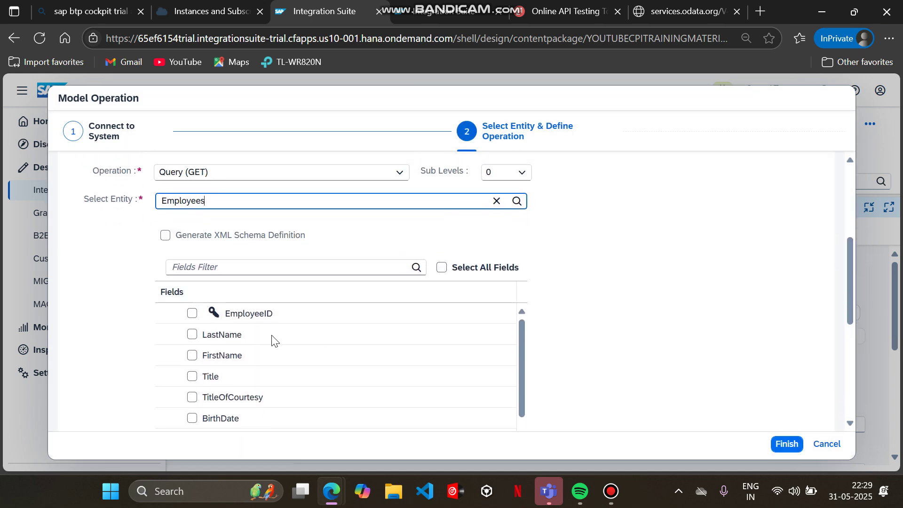
- Include all fields of the Employees entity in the query and finish the Model Operation wizard
left_click(193, 313)
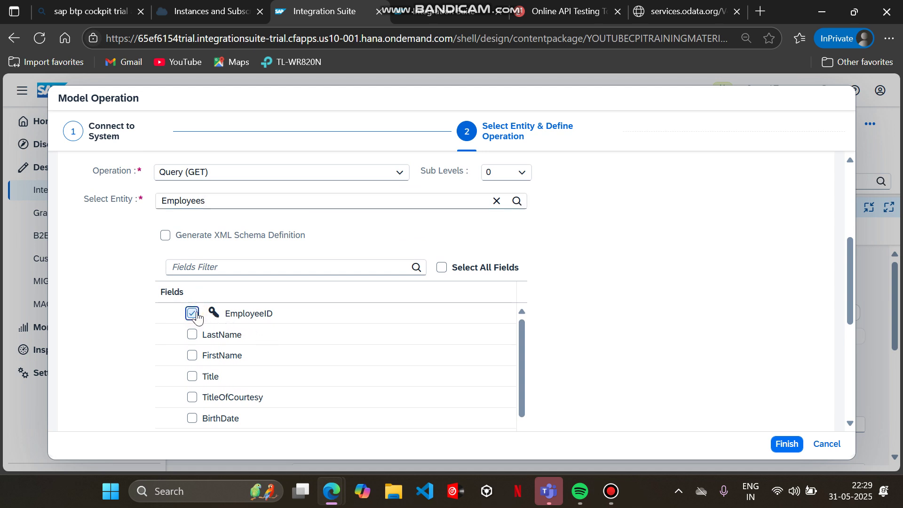
left_click(193, 334)
left_click(194, 356)
left_click(442, 268)
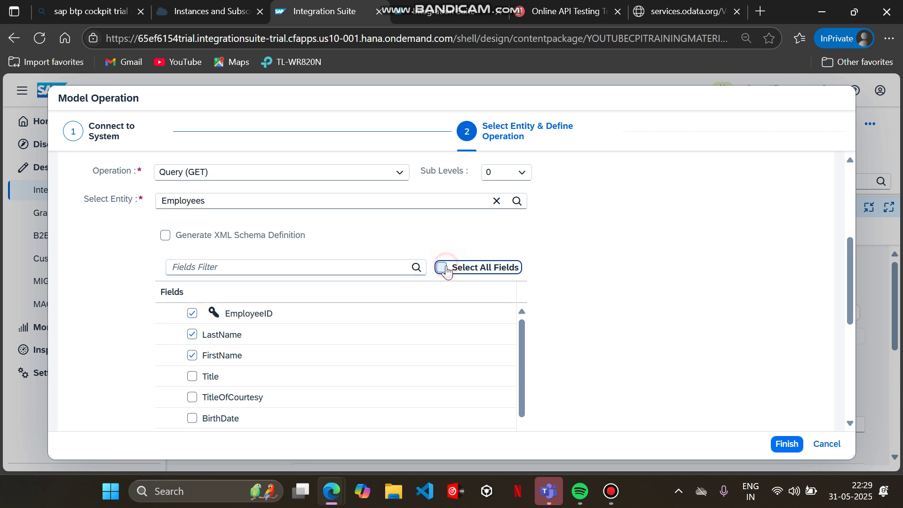
scroll(600, 281, "down", 6)
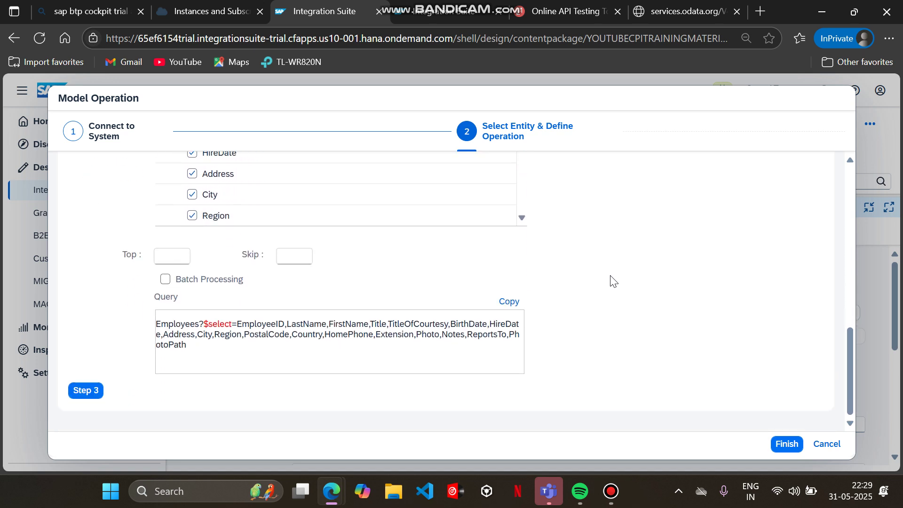
scroll(611, 282, "up", 1)
scroll(578, 311, "down", 1)
left_click(790, 444)
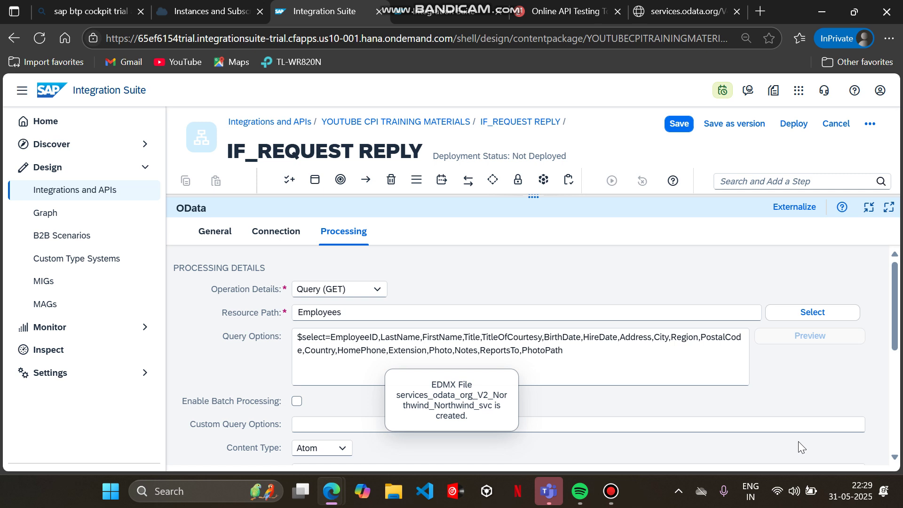
- Review the Employees resource path, the $select query options and the remaining processing settings of the OData channel
scroll(453, 311, "down", 1)
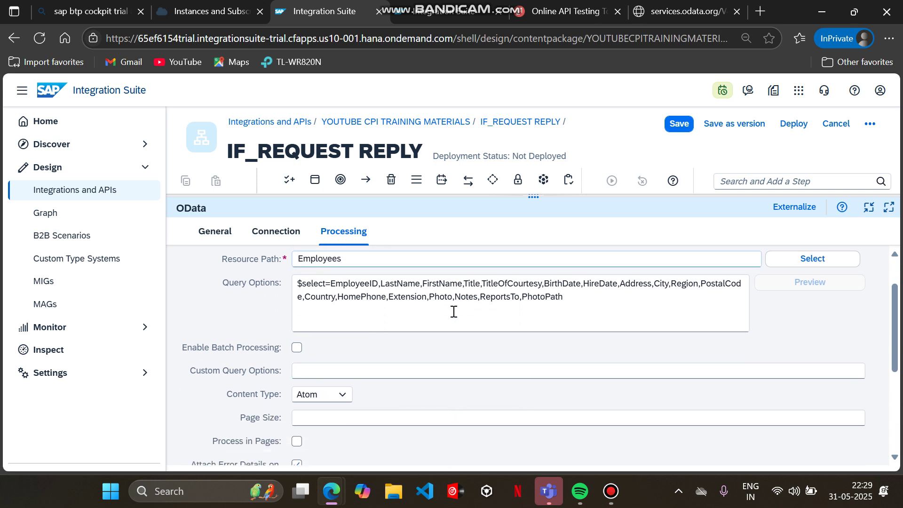
scroll(364, 310, "up", 1)
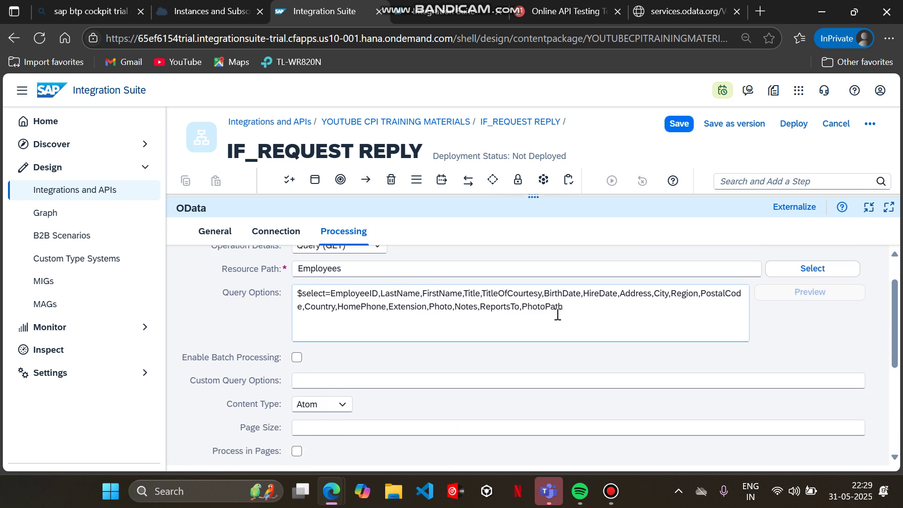
left_click_drag(567, 314, 289, 285)
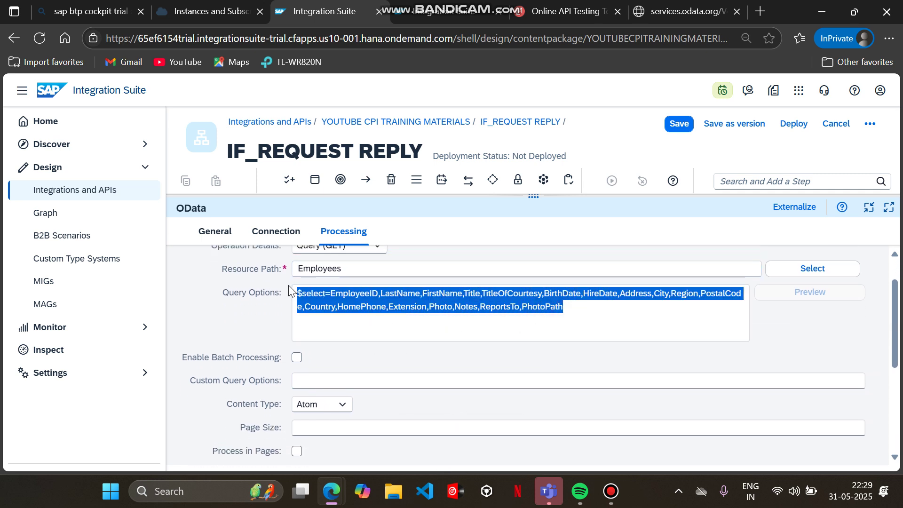
left_click(356, 266)
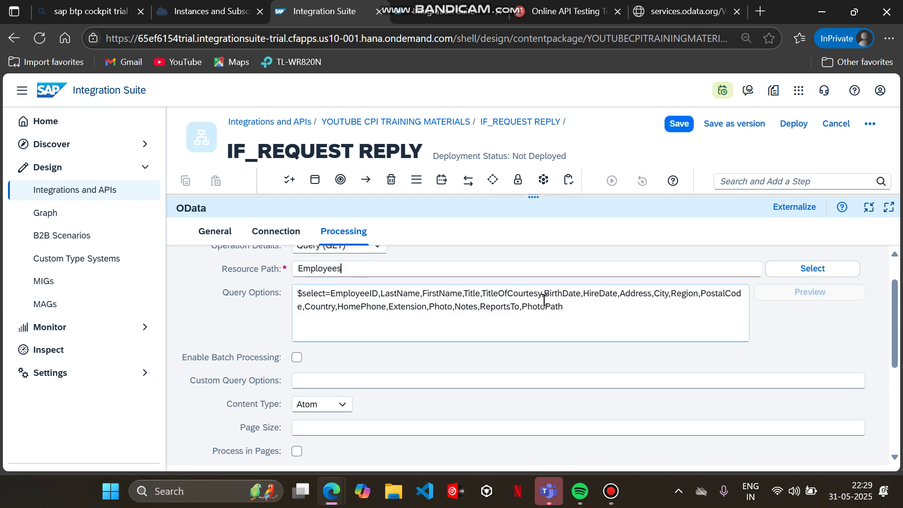
left_click_drag(578, 315, 282, 286)
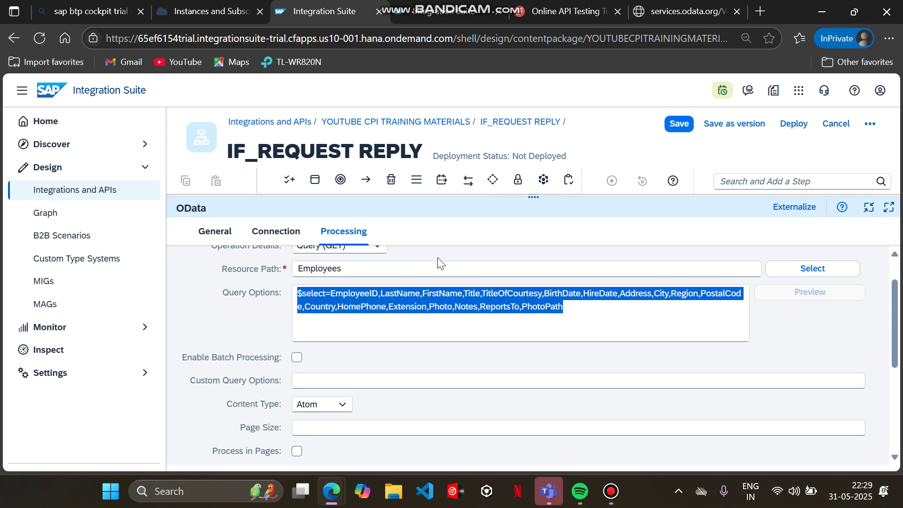
scroll(437, 258, "up", 1)
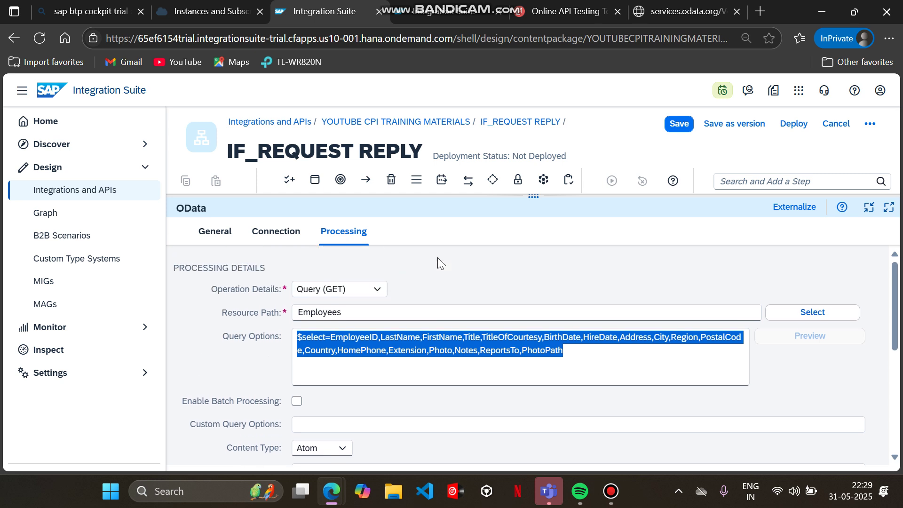
scroll(437, 258, "down", 3)
scroll(437, 258, "up", 2)
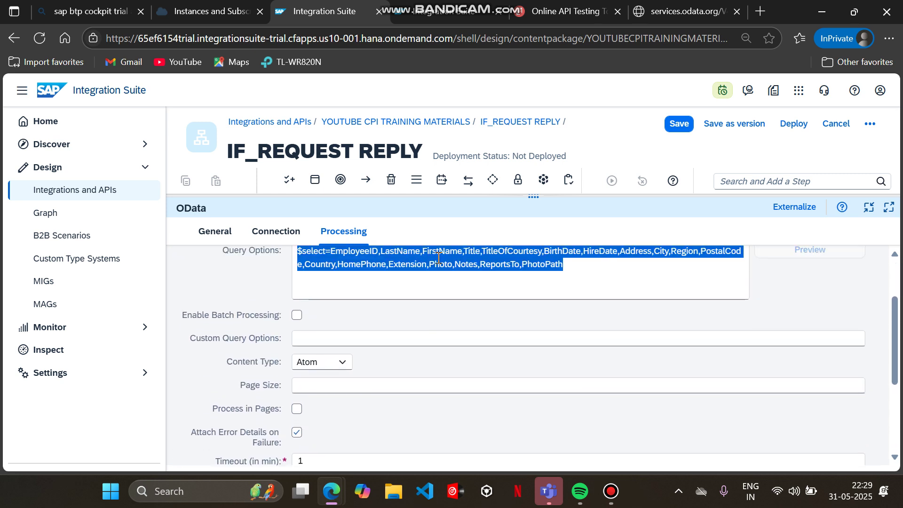
scroll(438, 262, "up", 1)
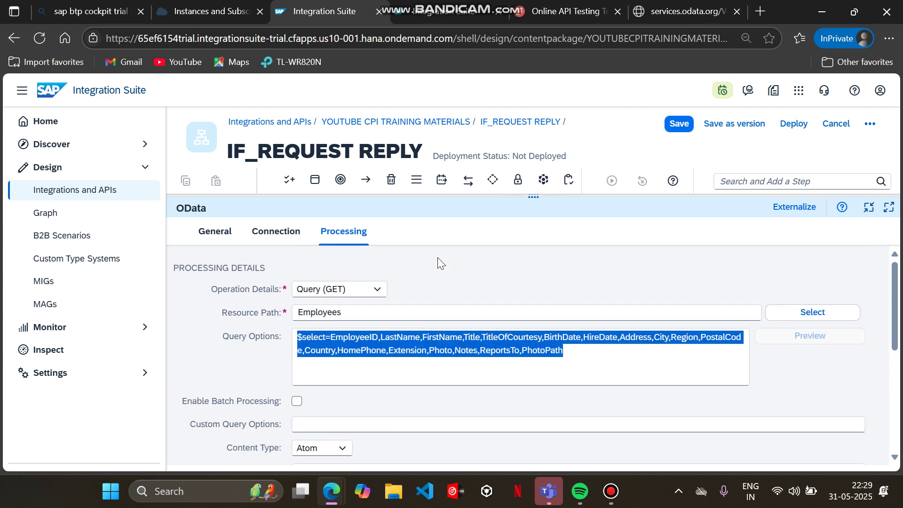
- Save the IF_REQUEST REPLY integration flow
left_click(678, 125)
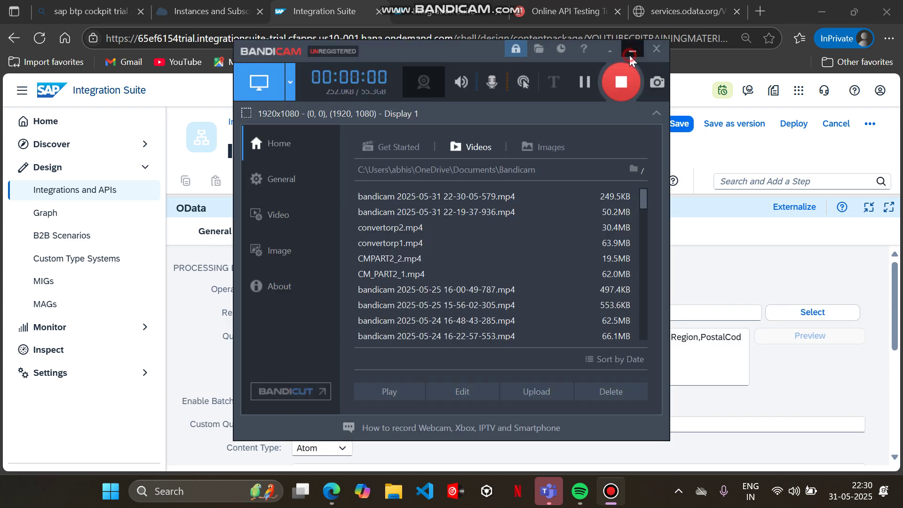
left_click(630, 55)
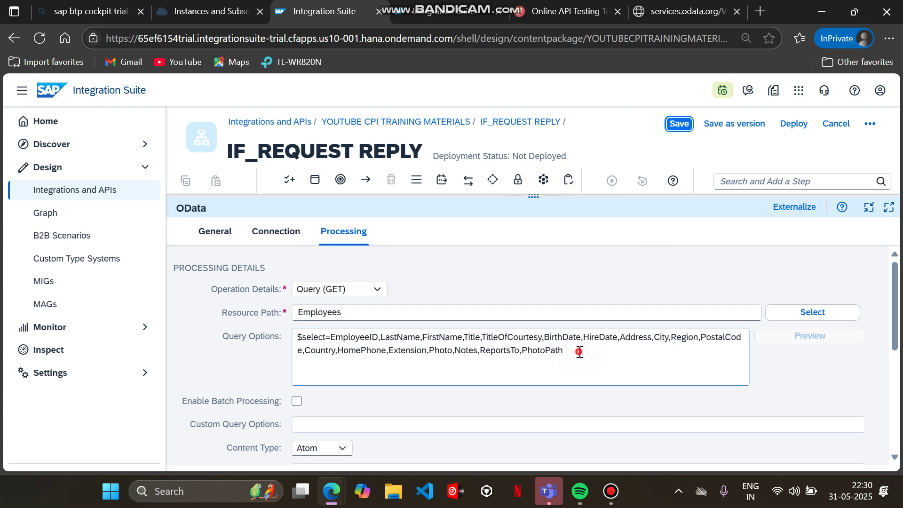
left_click_drag(580, 352, 394, 322)
left_click(602, 334)
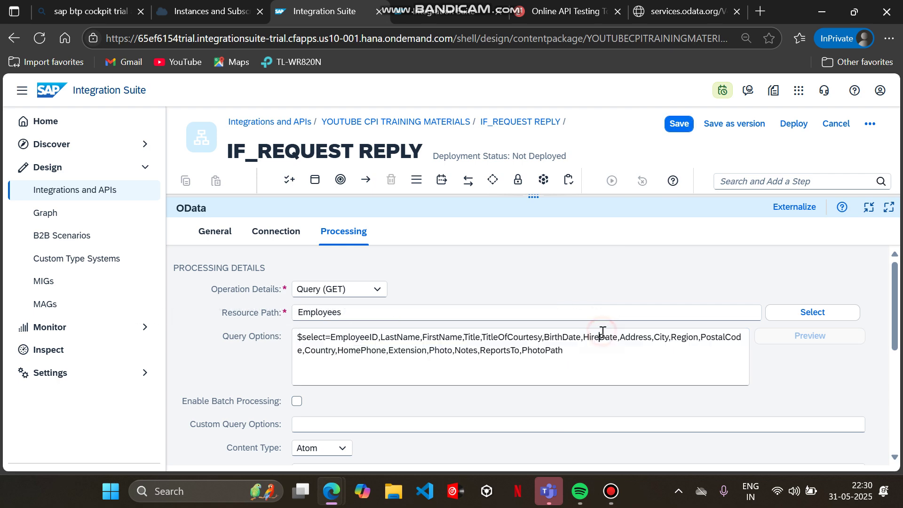
left_click(682, 125)
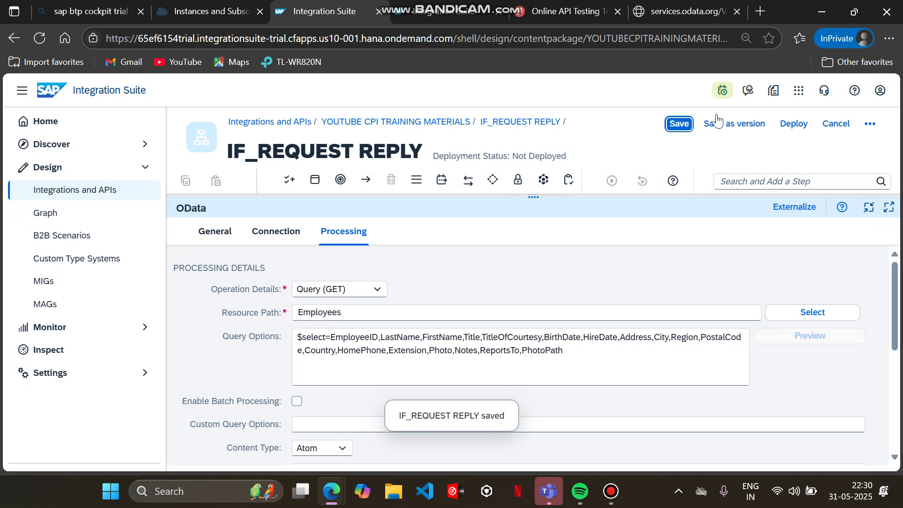
- Deploy the IF_REQUEST REPLY integration flow on the Cloud Integration runtime profile and dismiss the deployment notice
left_click(794, 124)
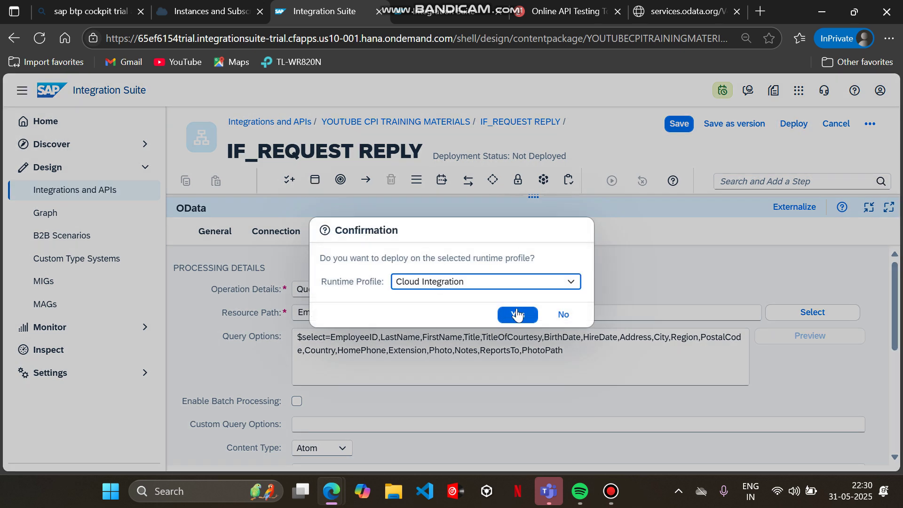
left_click(518, 315)
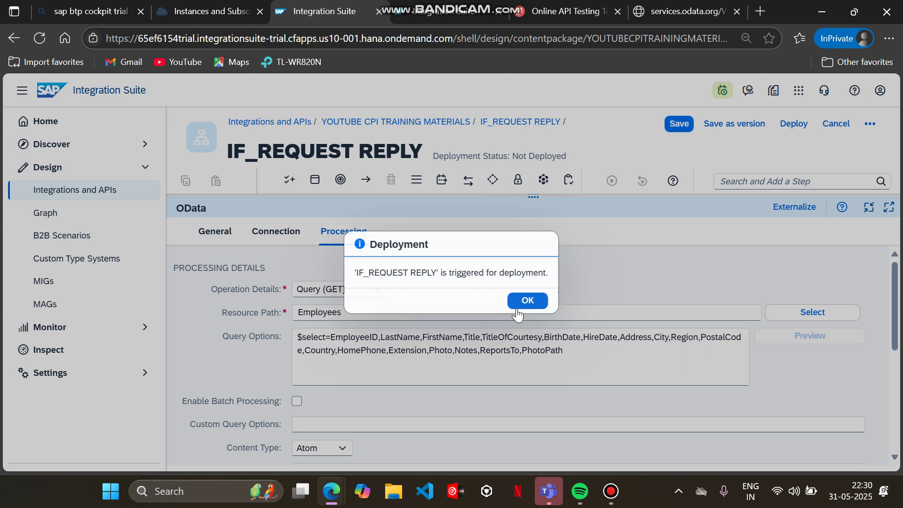
left_click(520, 305)
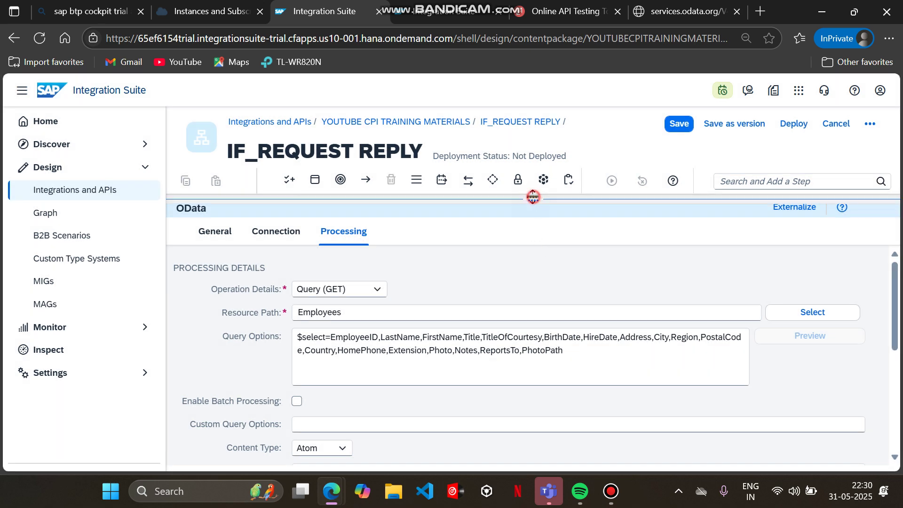
- Review the OData channel's resource path, service address, connection details and general adapter details
left_click_drag(532, 197, 528, 353)
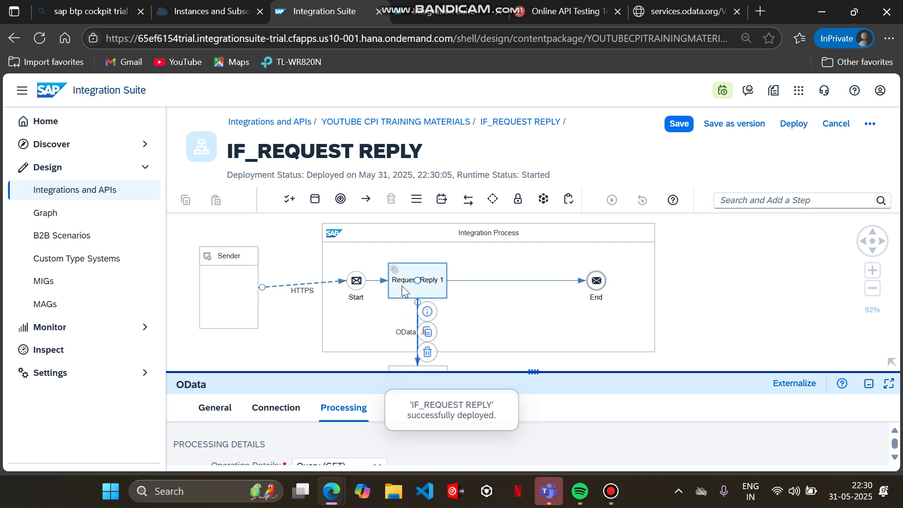
left_click(288, 407)
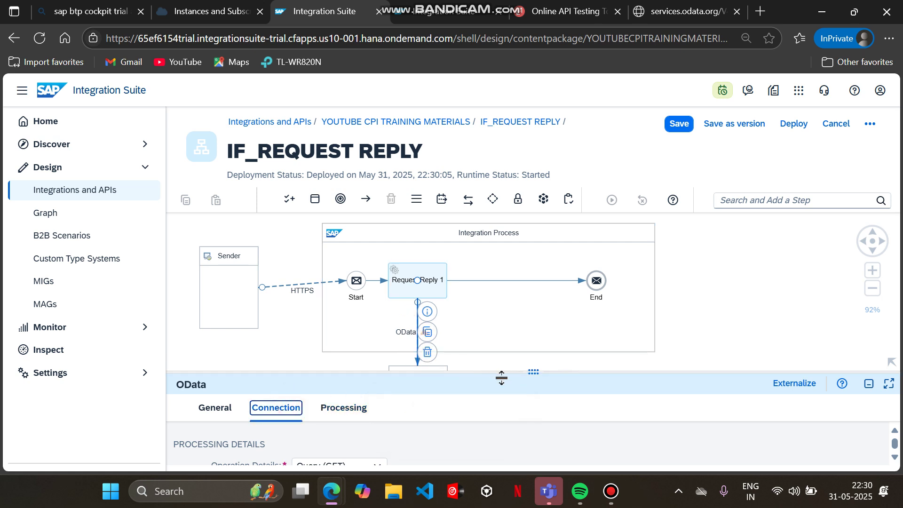
left_click_drag(533, 371, 534, 240)
left_click(351, 283)
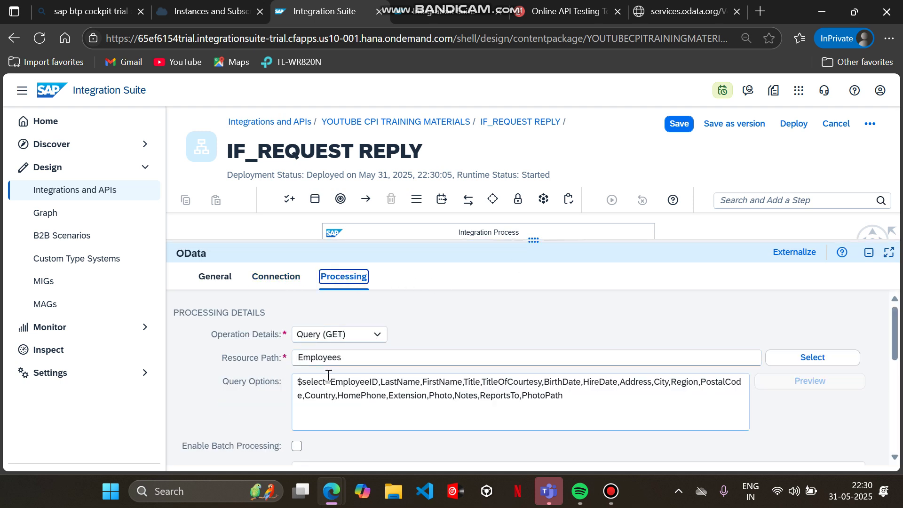
left_click_drag(307, 358, 393, 352)
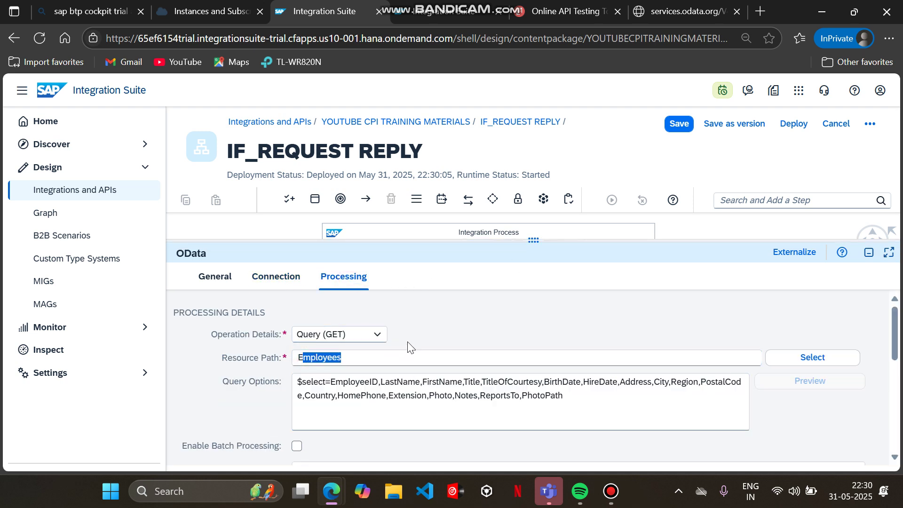
left_click(254, 274)
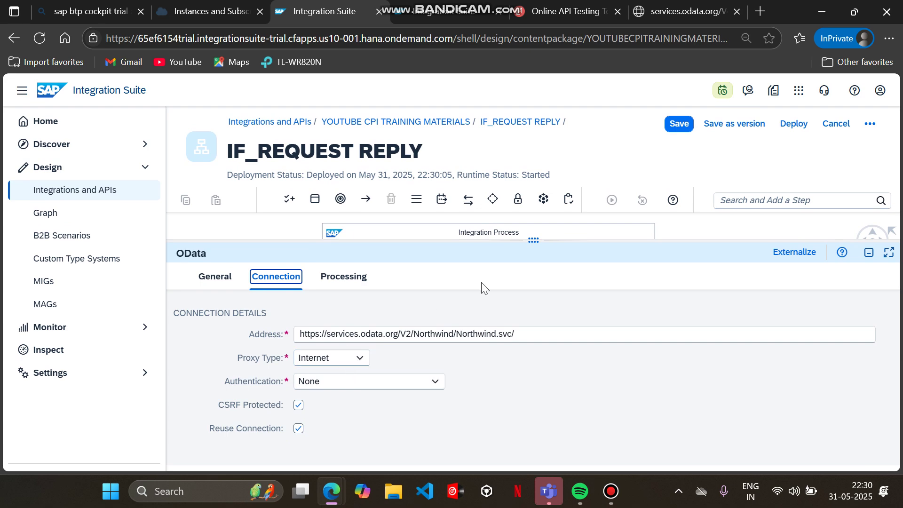
left_click_drag(543, 333, 219, 371)
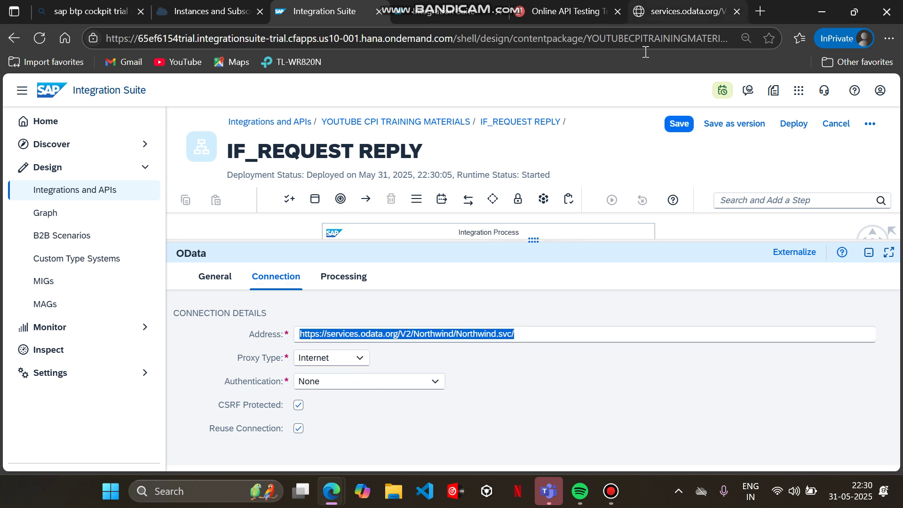
left_click(488, 387)
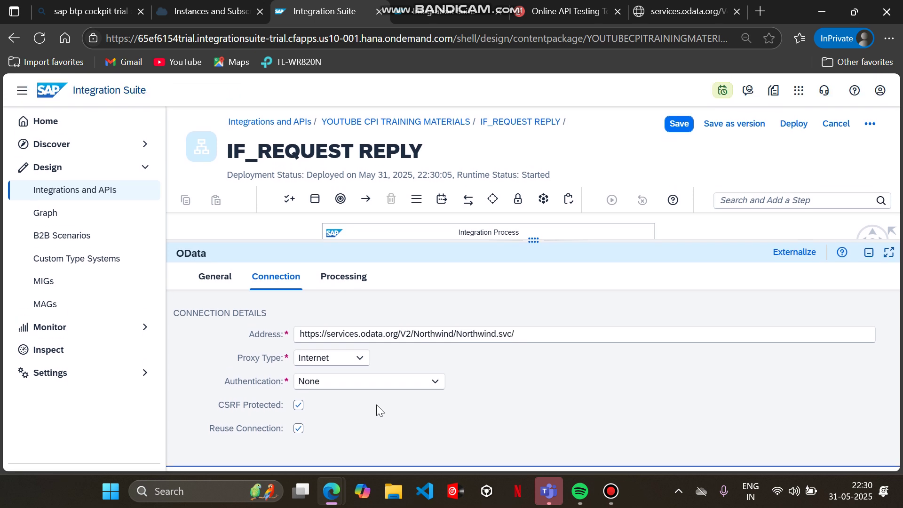
left_click(212, 281)
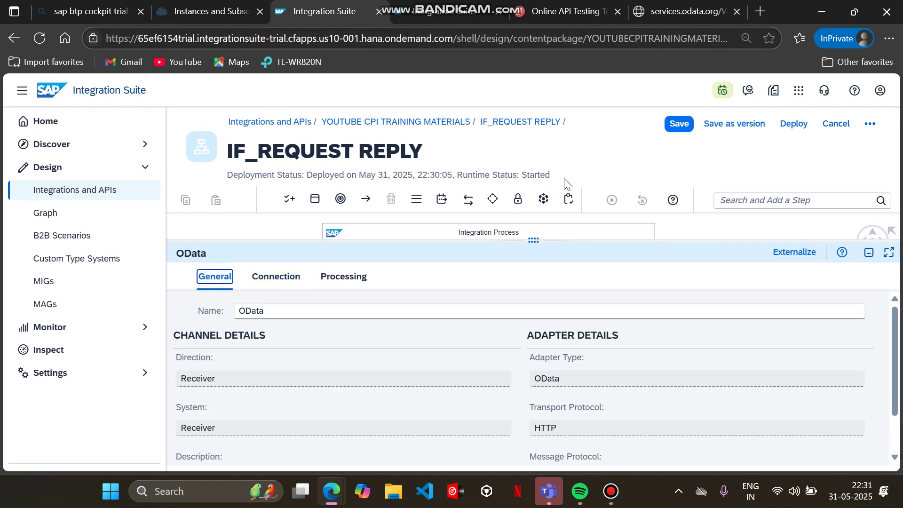
- Switch to the Integration Suite monitoring overview and open the list of started integration content
mouse_move(448, 6)
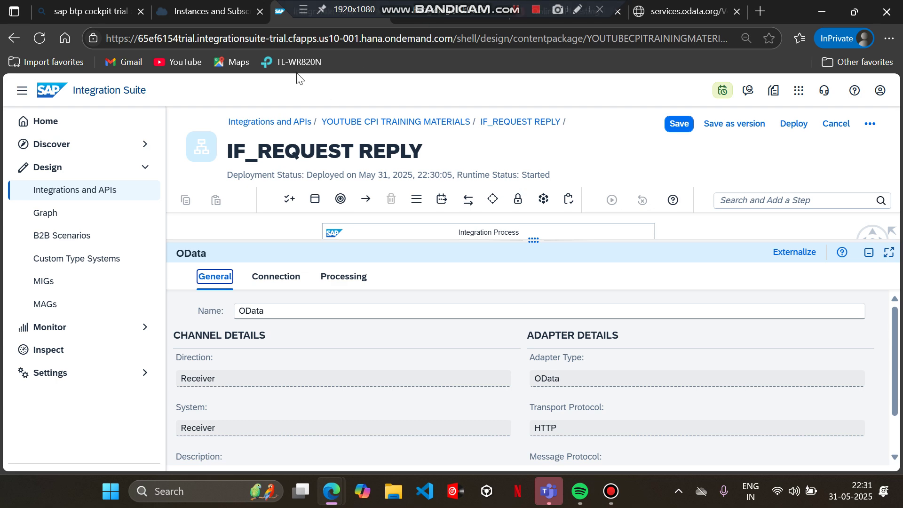
left_click(424, 12)
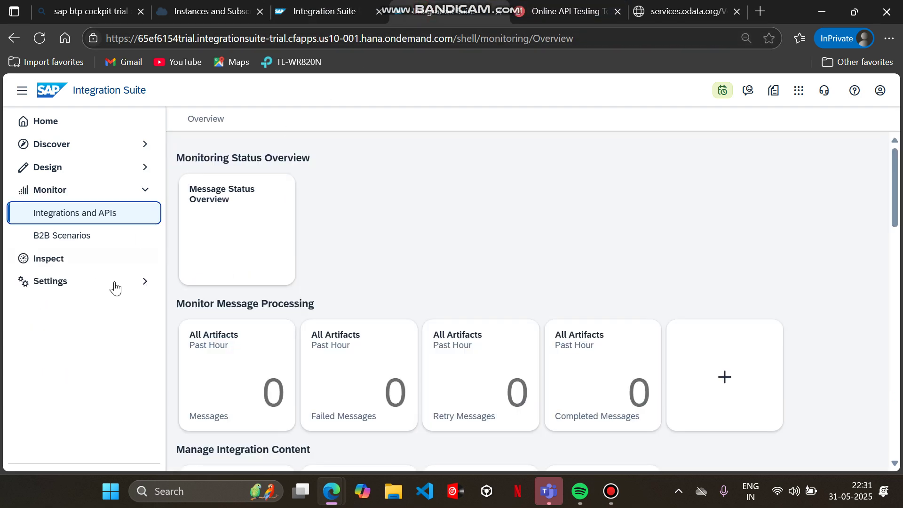
scroll(234, 333, "down", 5)
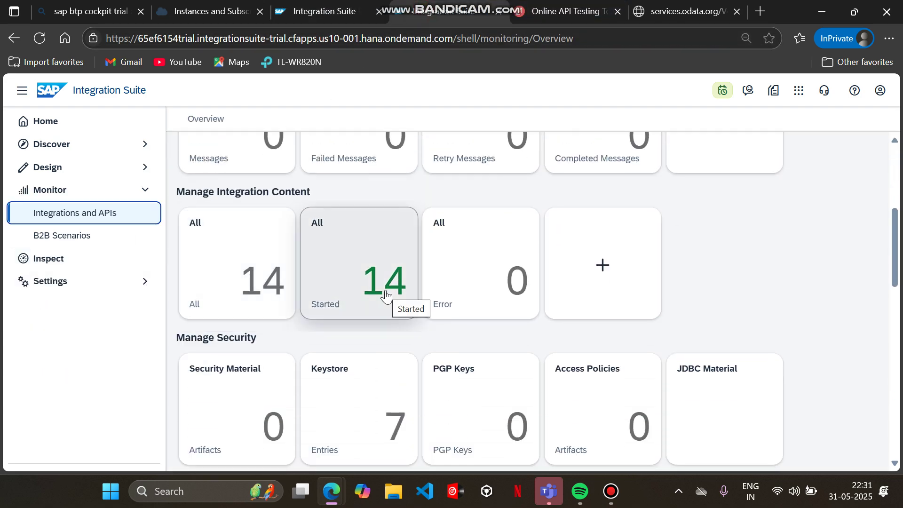
left_click(386, 296)
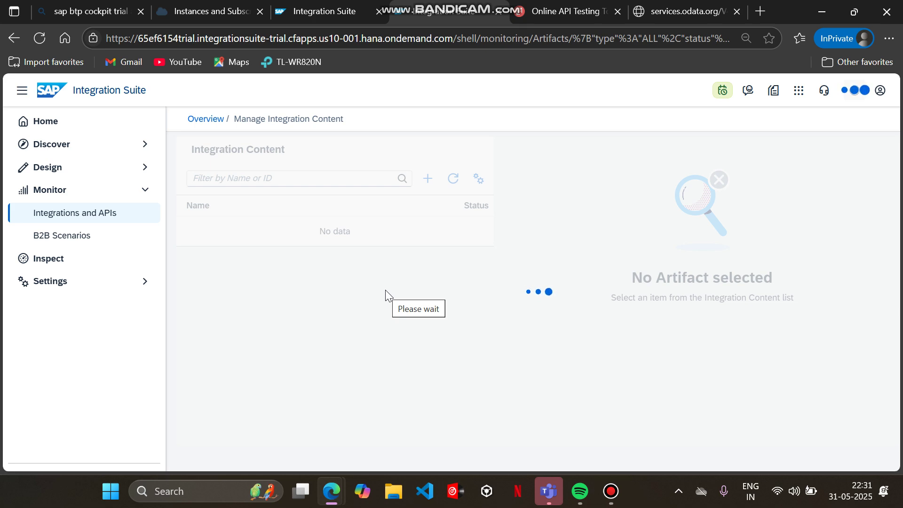
- Check the ReqBin page, then look over the service instance and its credentials entry in the BTP Cockpit
left_click(564, 13)
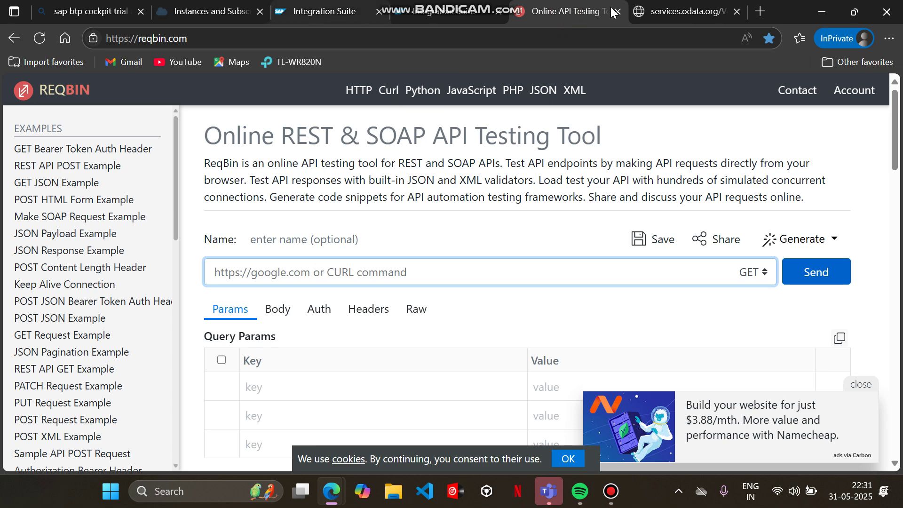
left_click(225, 5)
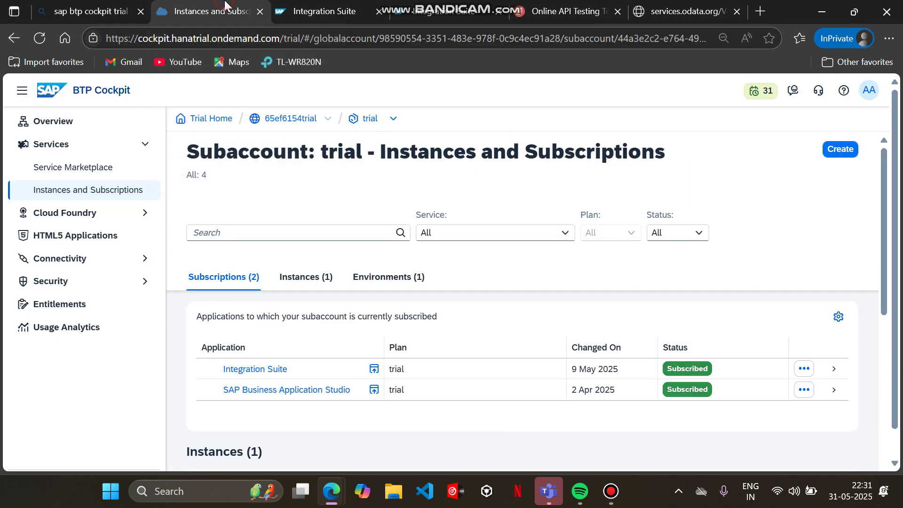
scroll(340, 269, "down", 2)
scroll(339, 269, "down", 3)
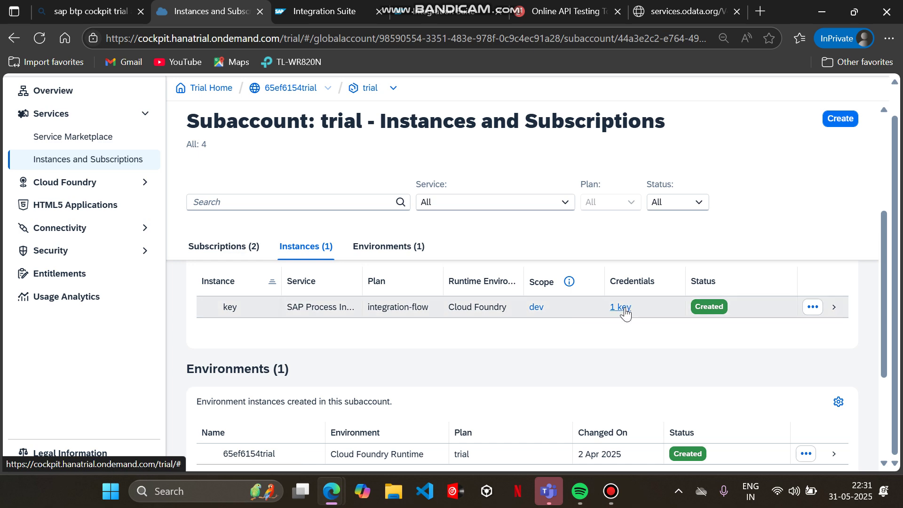
scroll(482, 362, "up", 2)
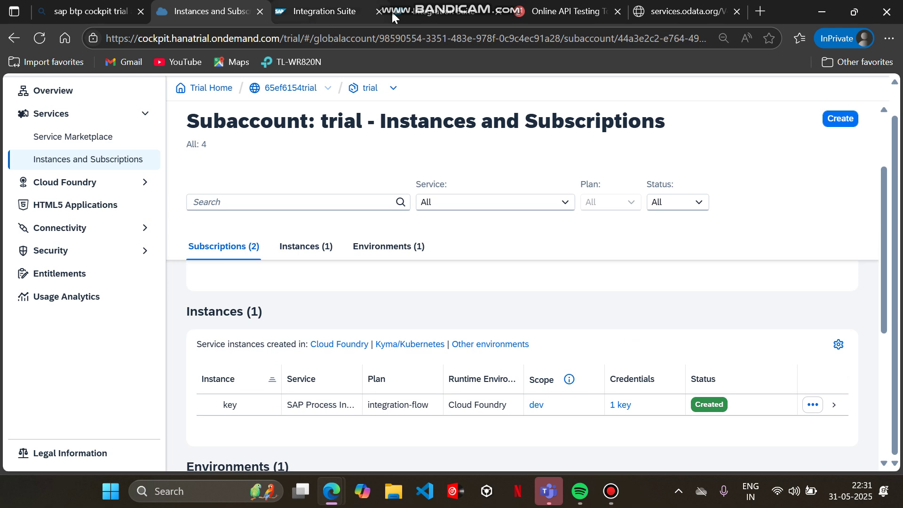
- Switch to ReqBin and set the request's authentication to Basic Auth
left_click(591, 11)
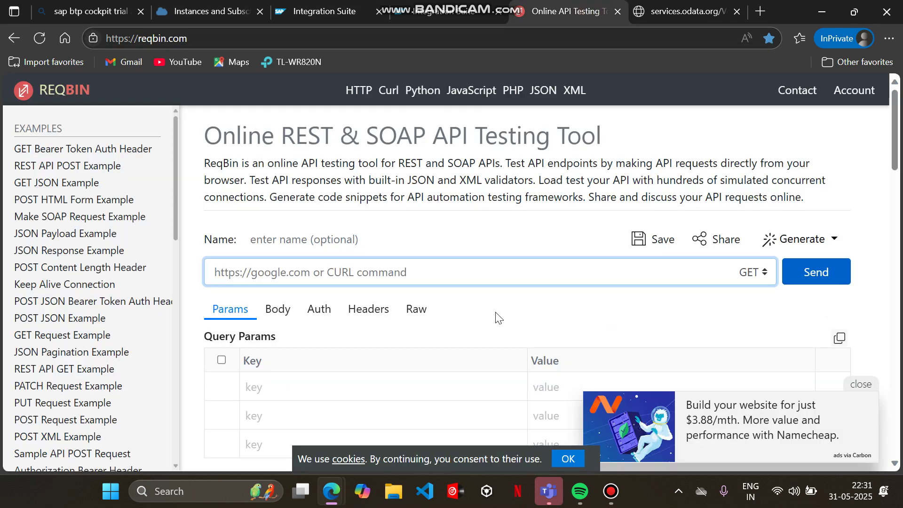
scroll(498, 317, "down", 1)
scroll(498, 316, "down", 1)
scroll(613, 226, "up", 2)
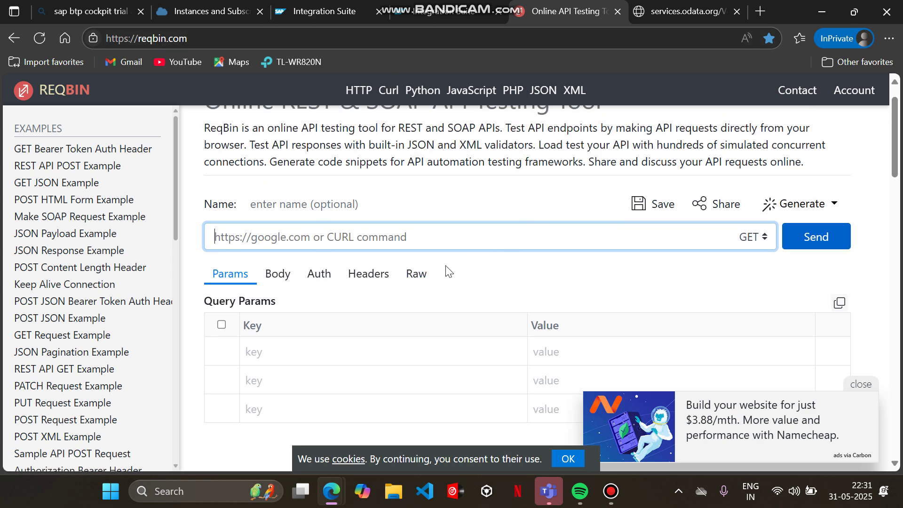
scroll(446, 271, "down", 2)
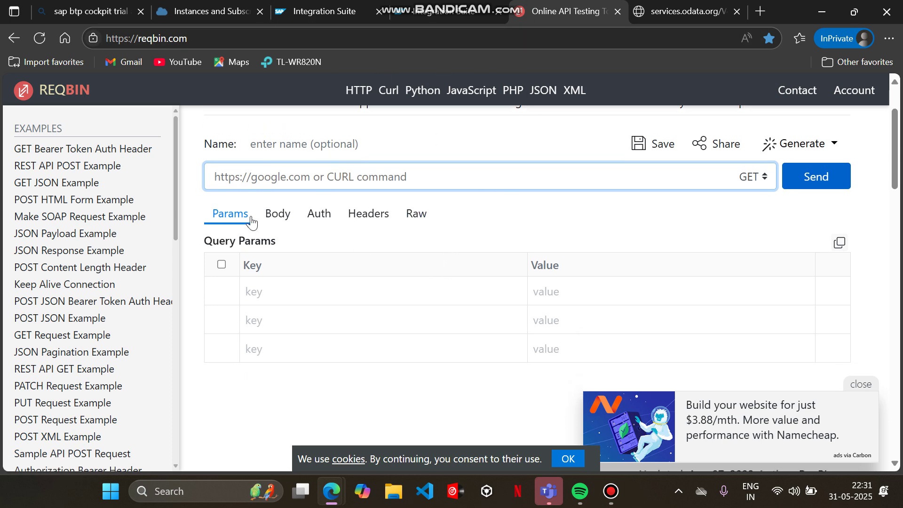
left_click(319, 215)
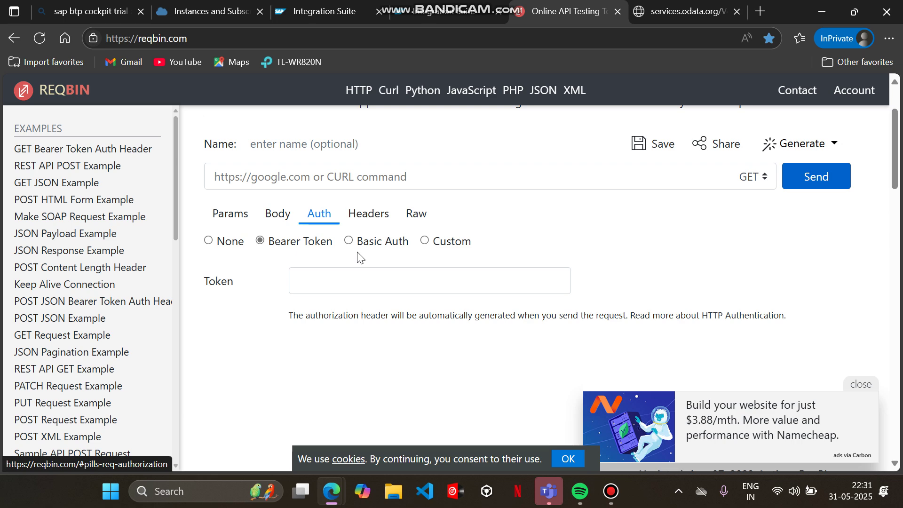
left_click(351, 241)
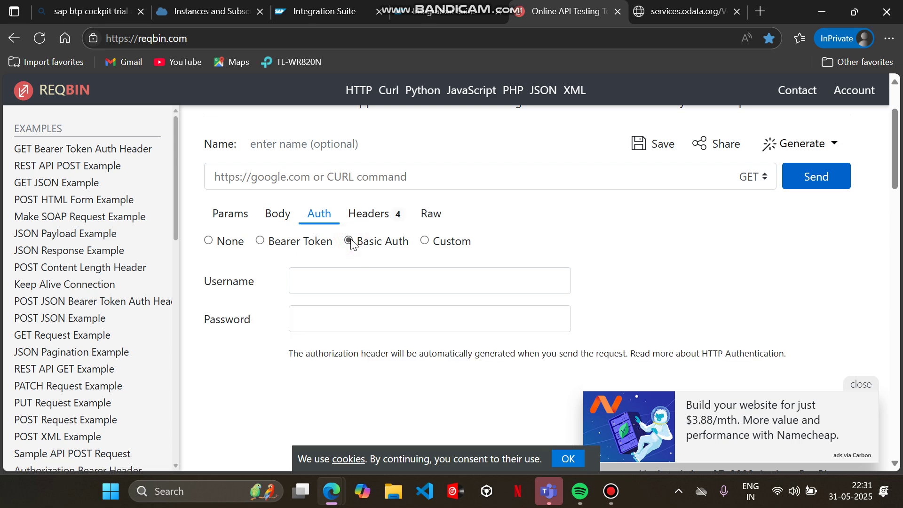
- Switch to the BTP Cockpit and show the SAP Process Integration Runtime instance's service key credentials in Form view
left_click(213, 6)
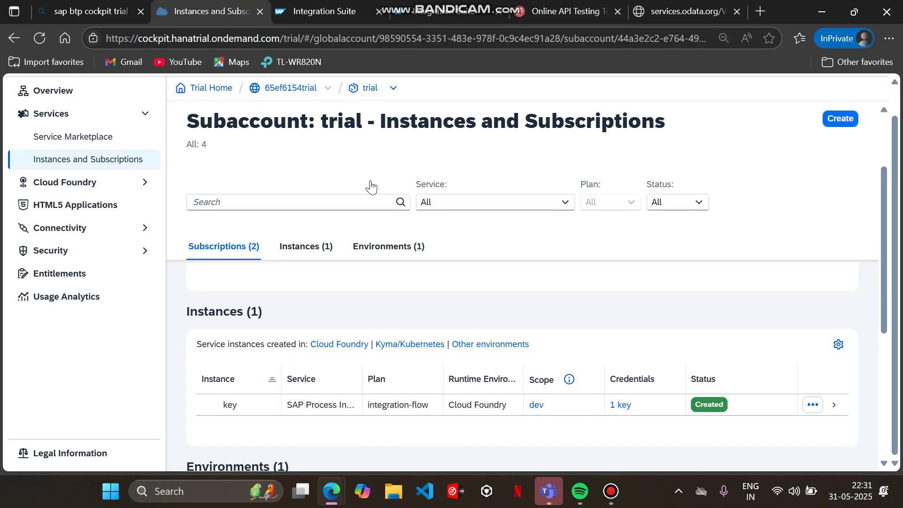
scroll(427, 290, "down", 5)
scroll(421, 367, "up", 3)
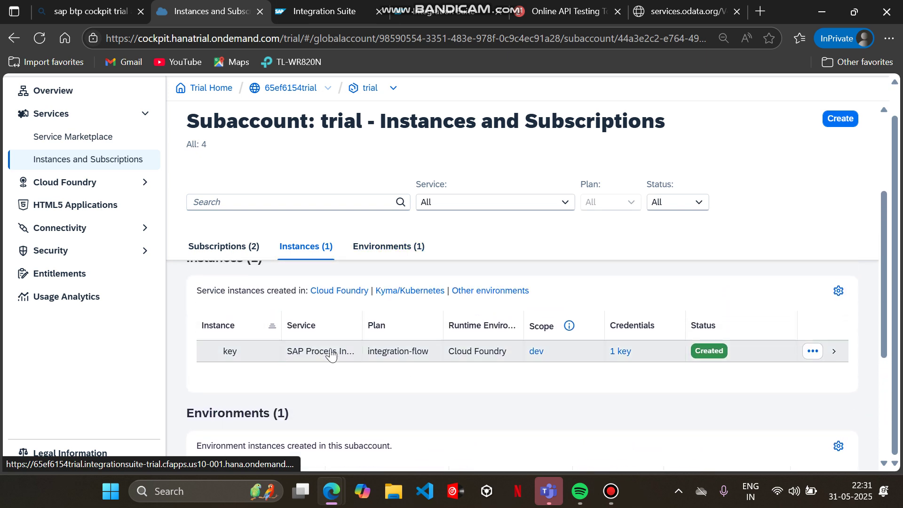
left_click_drag(360, 319, 456, 325)
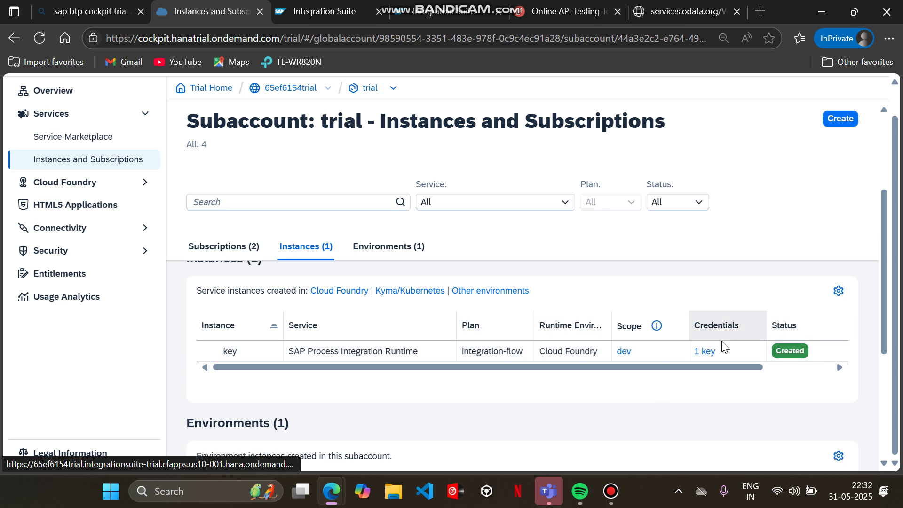
triple_click(706, 354)
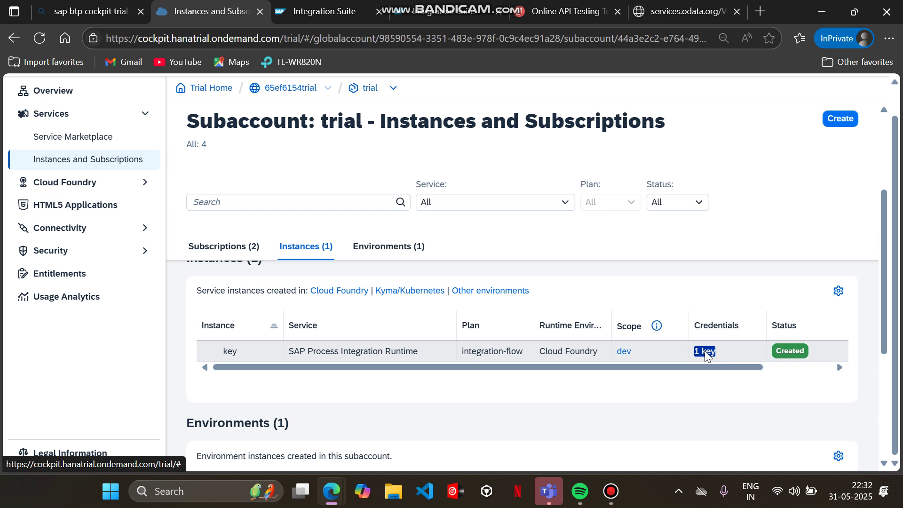
left_click(705, 353)
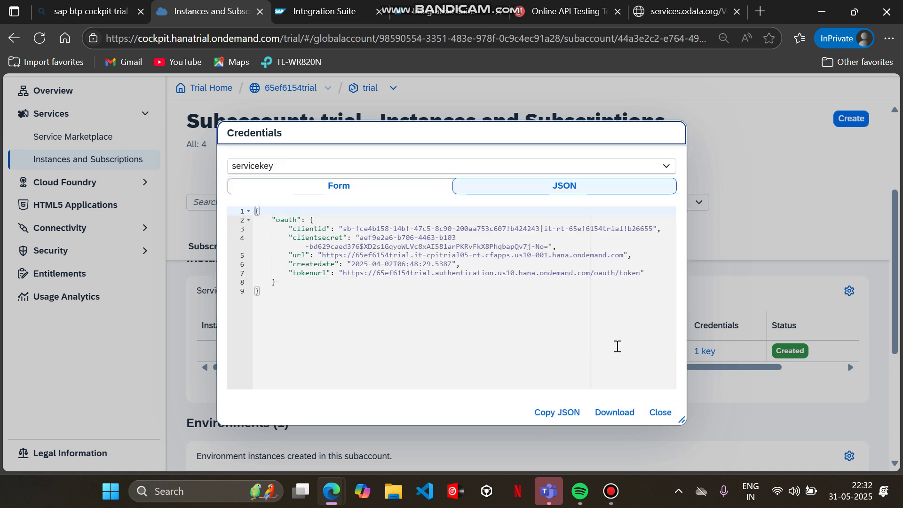
left_click(332, 188)
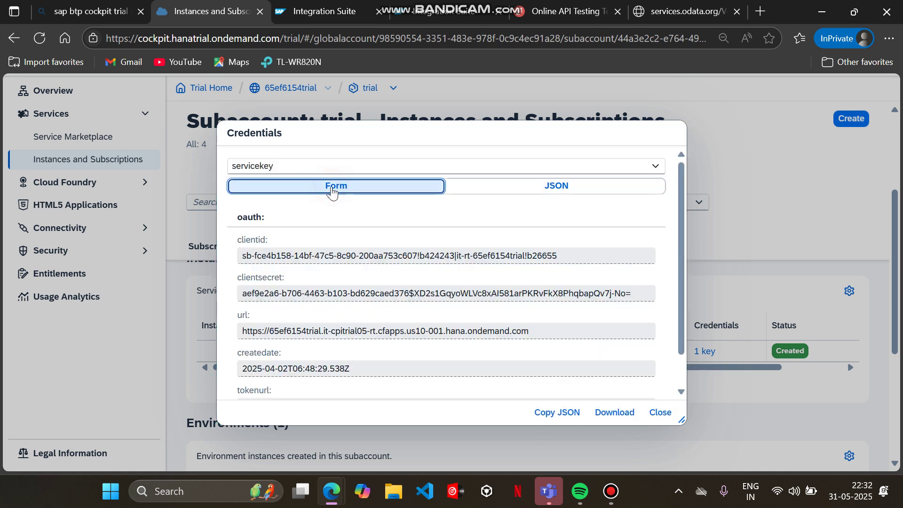
- Copy the service key's clientid and paste it as the Basic Auth username in ReqBin
left_click(319, 256)
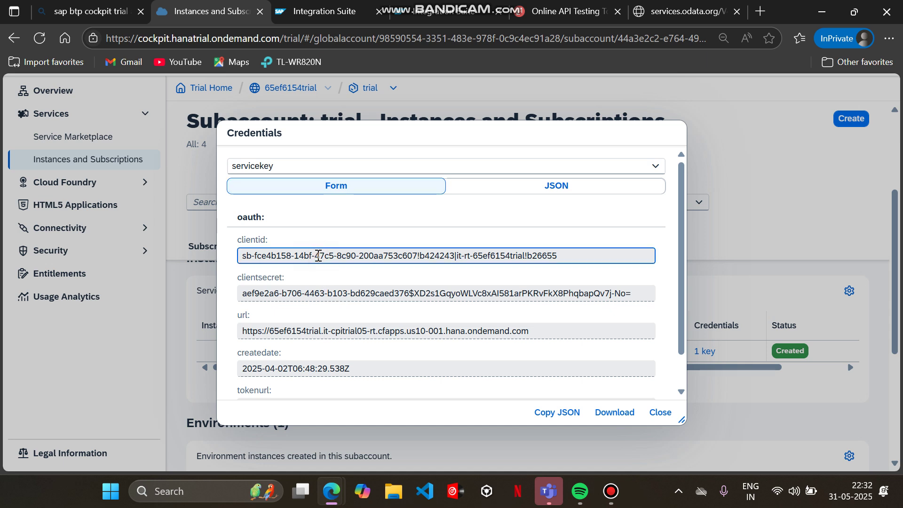
key("ctrl+a")
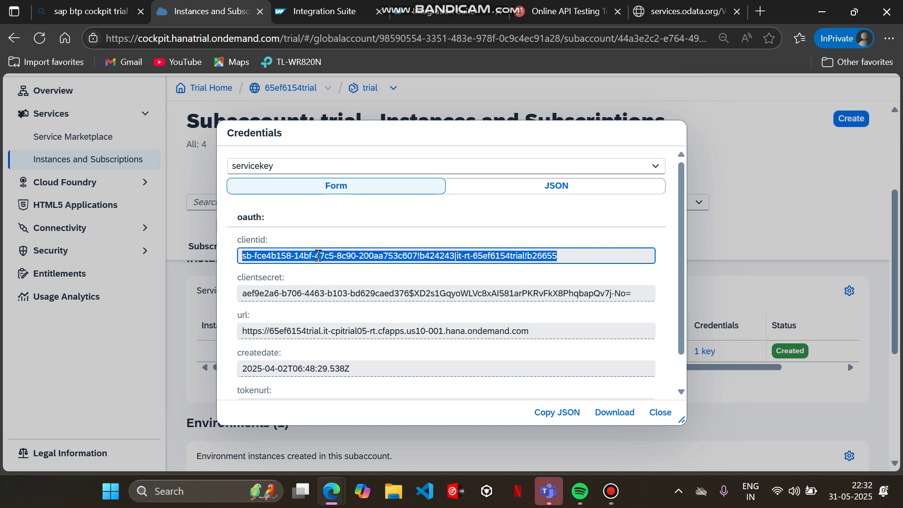
left_click(527, 6)
left_click(324, 278)
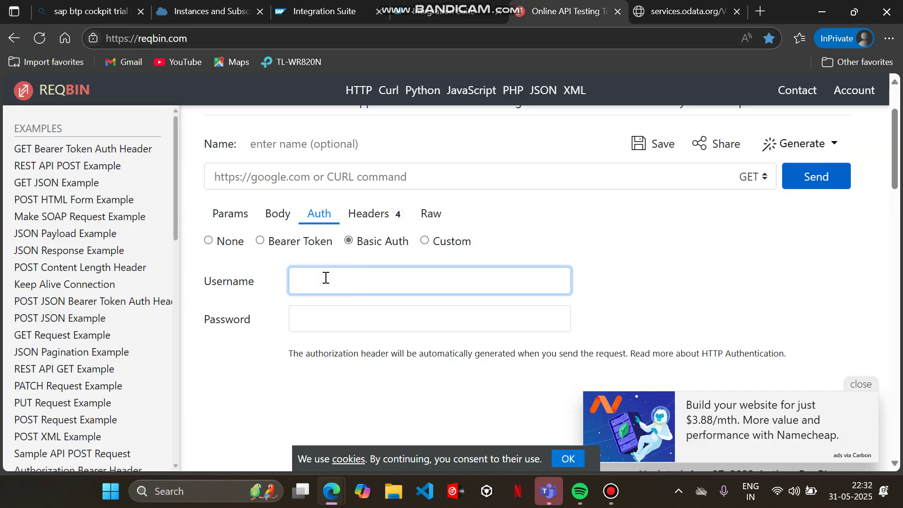
key("ctrl+v")
- Copy the service key's clientsecret from the BTP Cockpit and paste it as the Basic Auth password in ReqBin
left_click(320, 10)
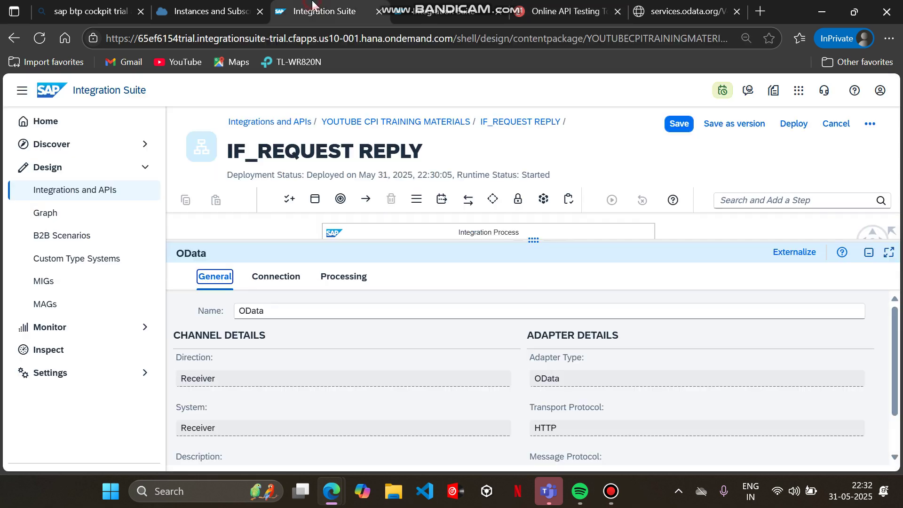
left_click(212, 10)
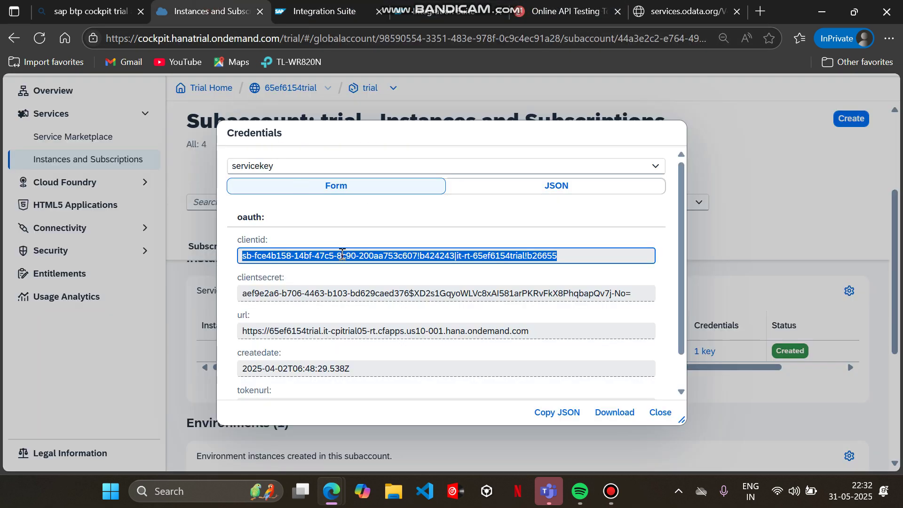
left_click(333, 288)
key("ctrl+a")
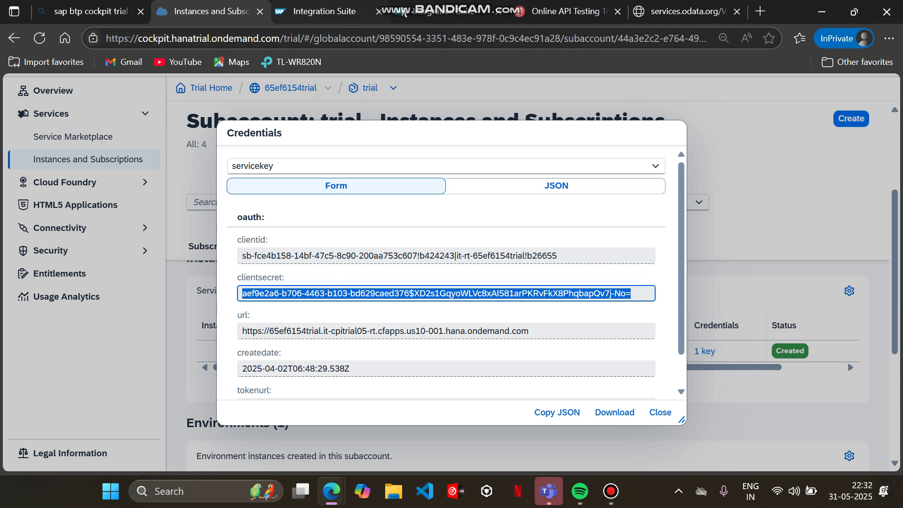
left_click(344, 6)
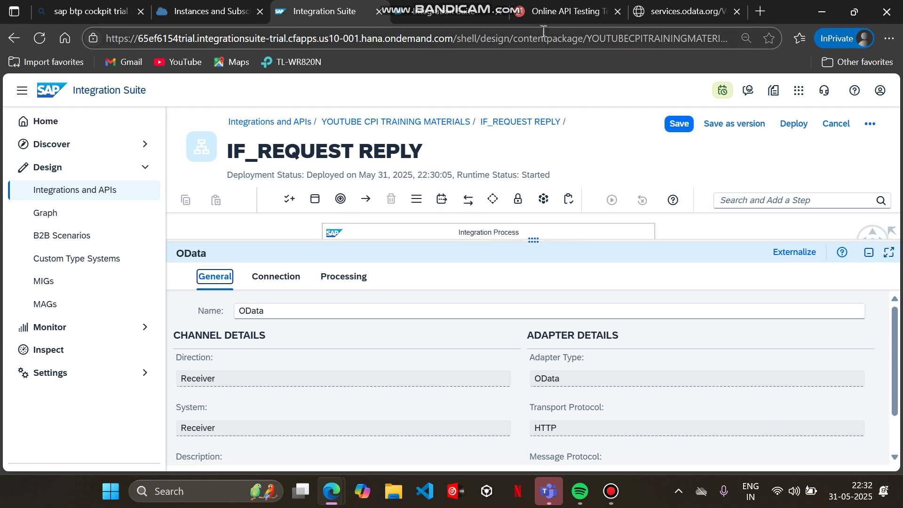
left_click(545, 9)
left_click(355, 319)
key("ctrl+v")
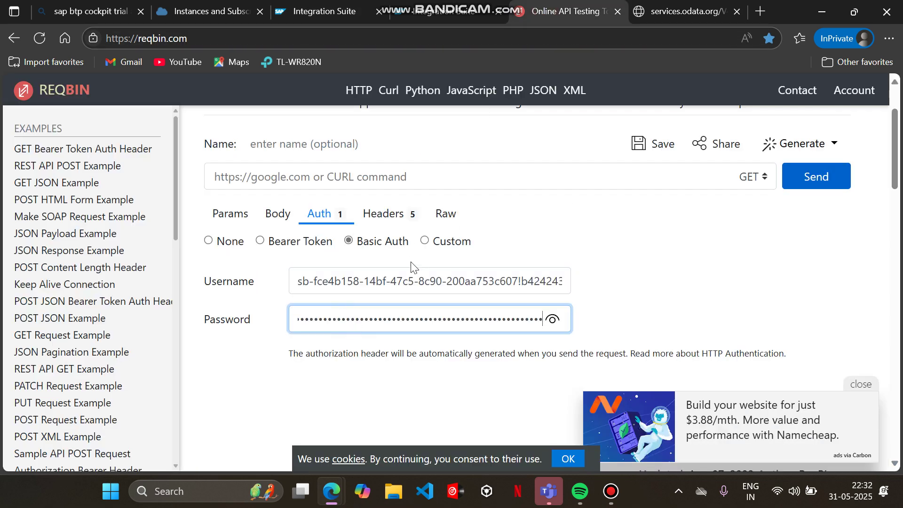
scroll(459, 300, "down", 1)
scroll(459, 300, "up", 1)
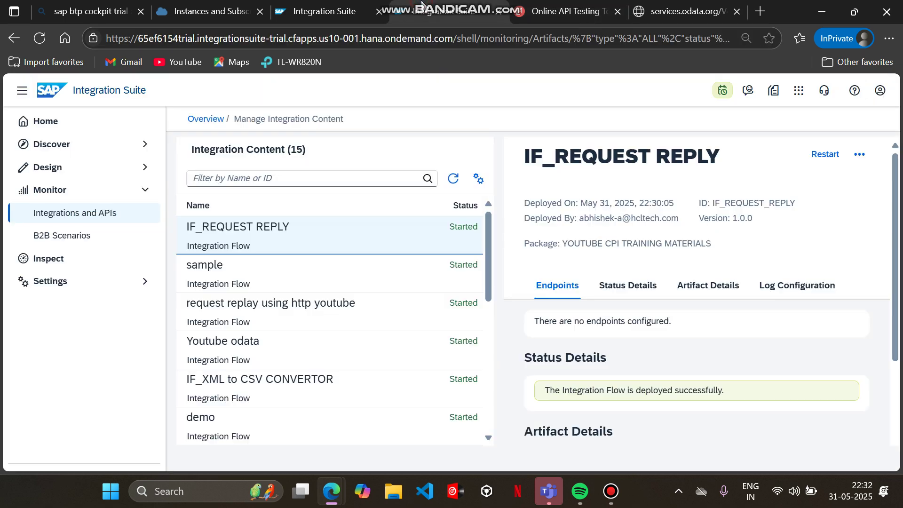
- Switch to the Integration Suite monitoring page, refresh the integration content, and copy the IF_REQUEST REPLY endpoint URL
left_click(447, 11)
left_click(454, 175)
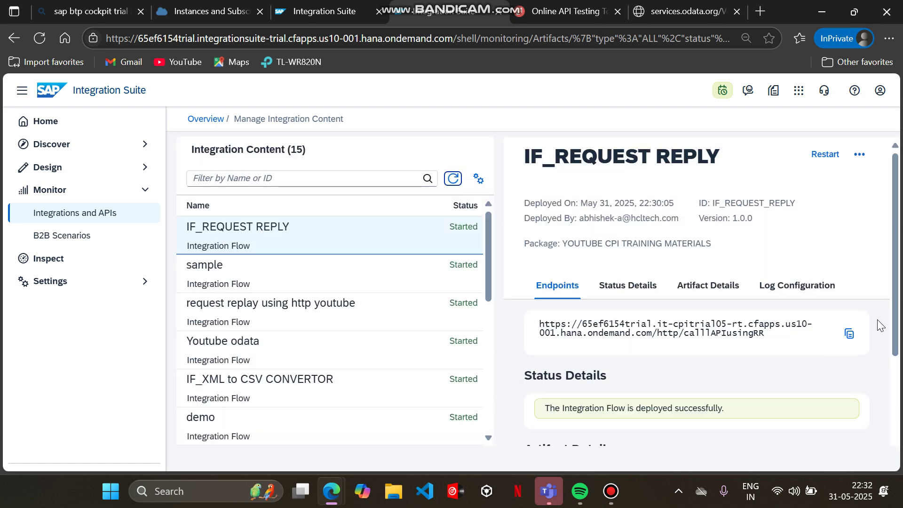
left_click_drag(686, 335, 749, 337)
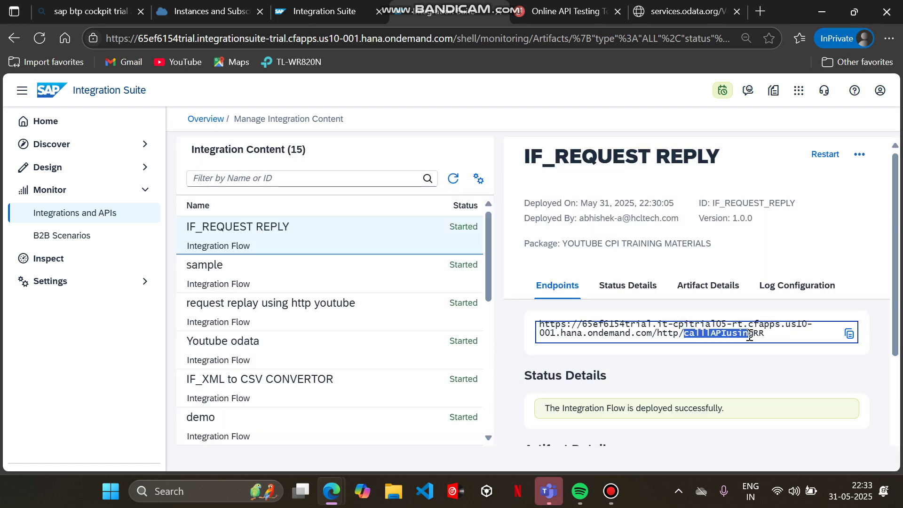
left_click(849, 335)
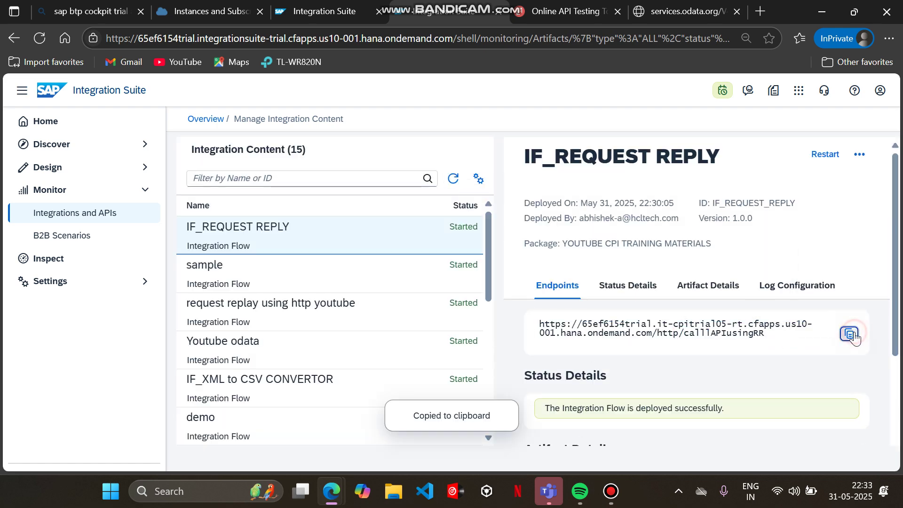
- Switch to ReqBin, paste the copied endpoint as the request URL, and send the GET request
left_click(558, 5)
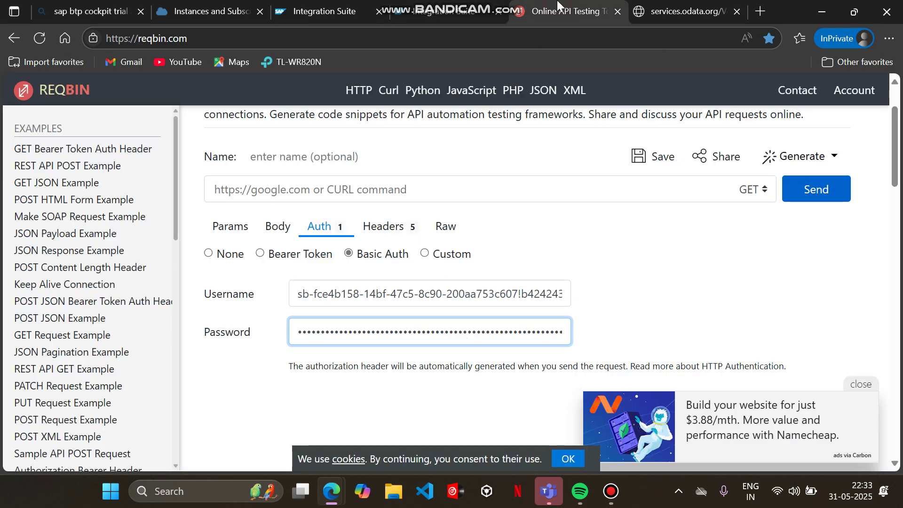
left_click(401, 179)
key("ctrl+v")
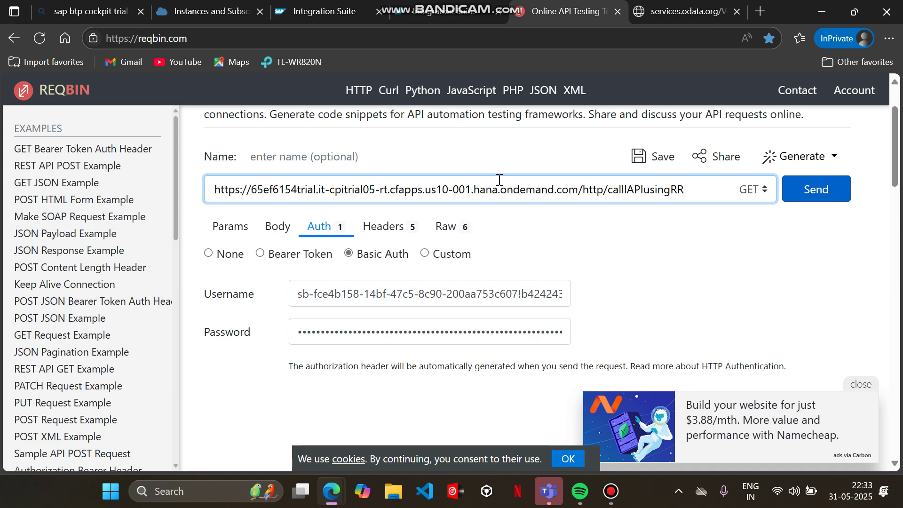
left_click(817, 189)
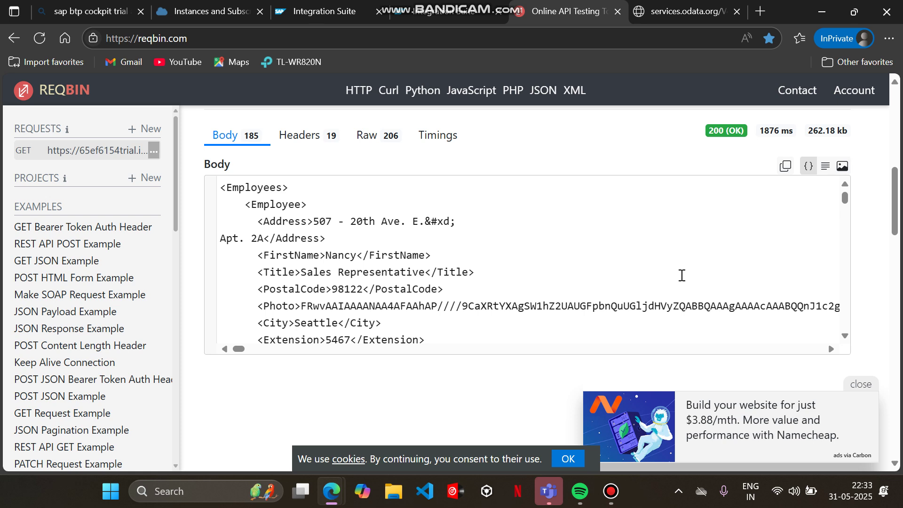
- Examine the Employee records in the response body through to the end of the XML
scroll(564, 255, "down", 2)
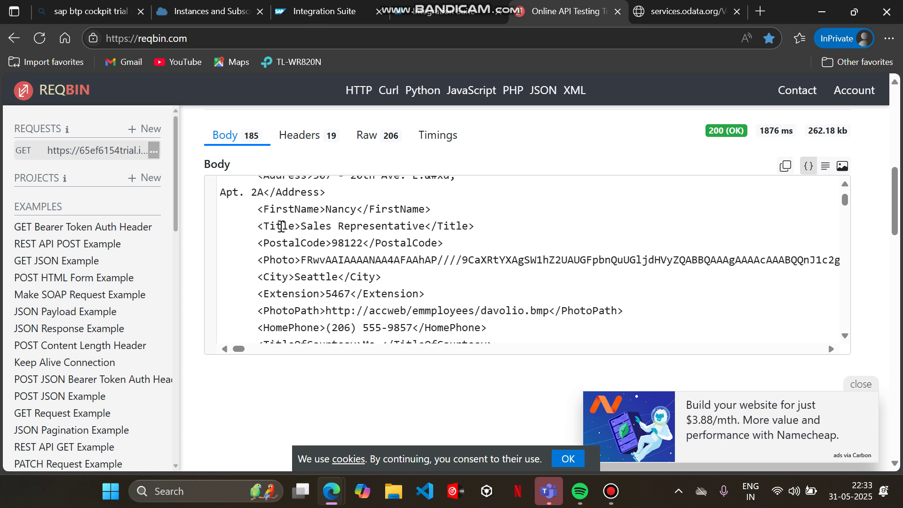
scroll(299, 291, "down", 5)
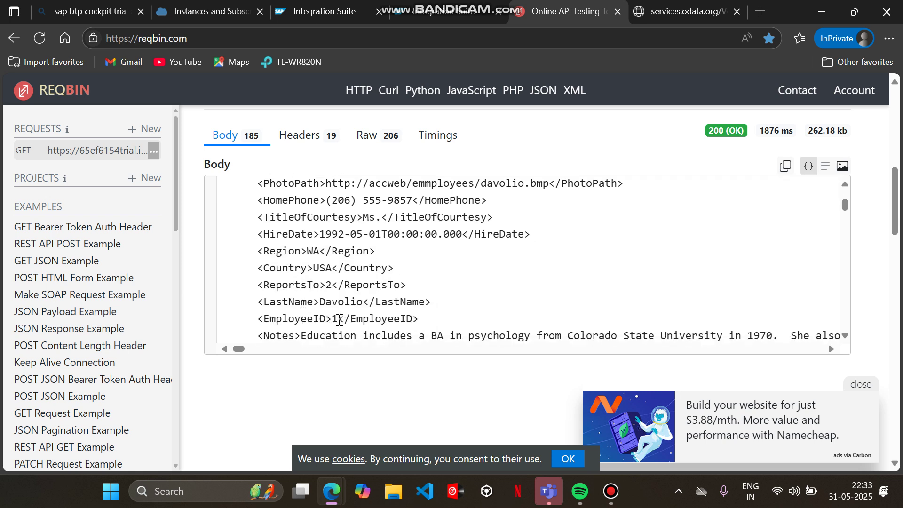
scroll(339, 320, "down", 10)
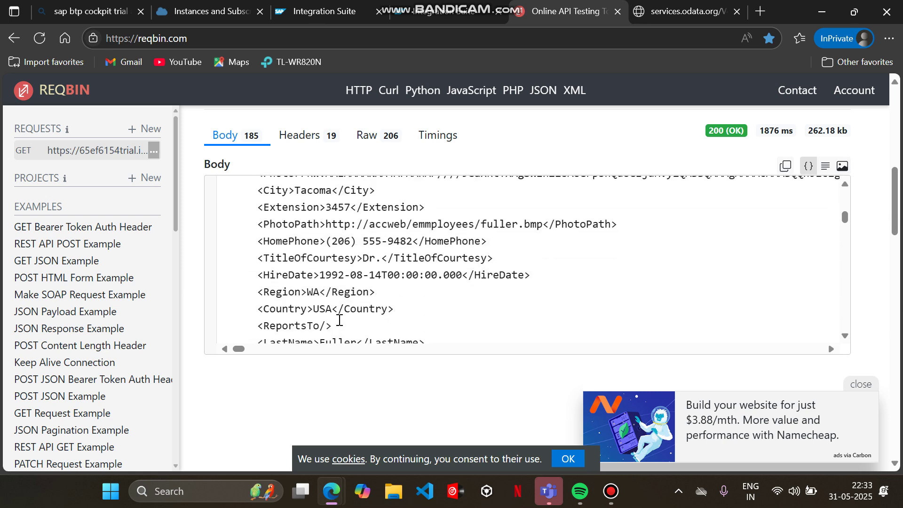
scroll(345, 278, "down", 1)
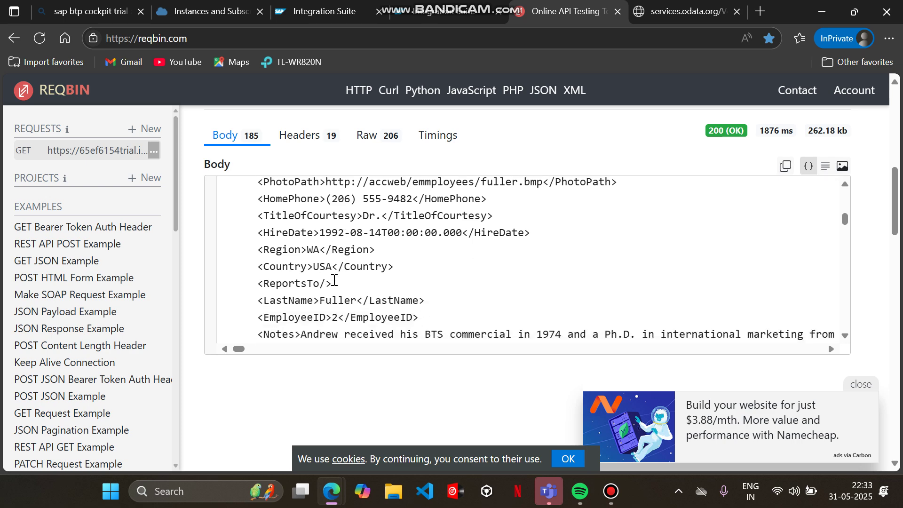
scroll(331, 288, "down", 2)
left_click_drag(335, 262, 346, 360)
left_click_drag(363, 276, 364, 276)
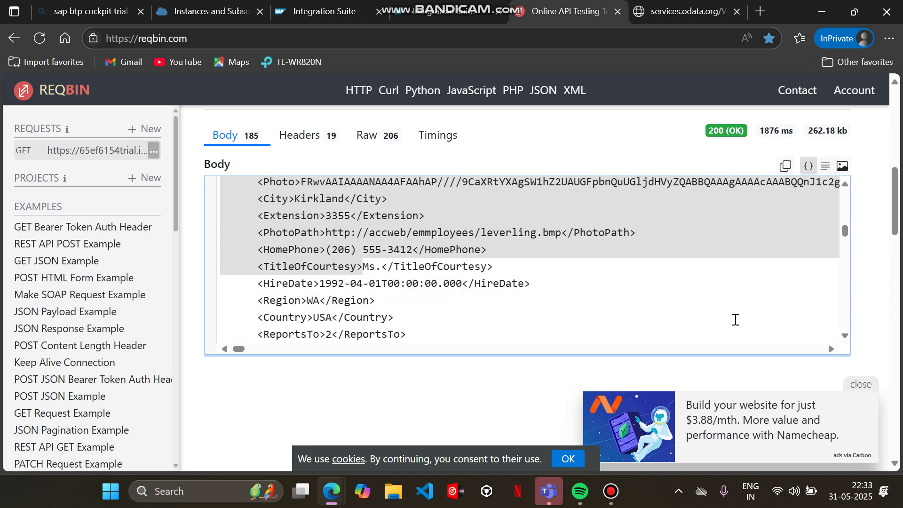
left_click_drag(845, 232, 845, 324)
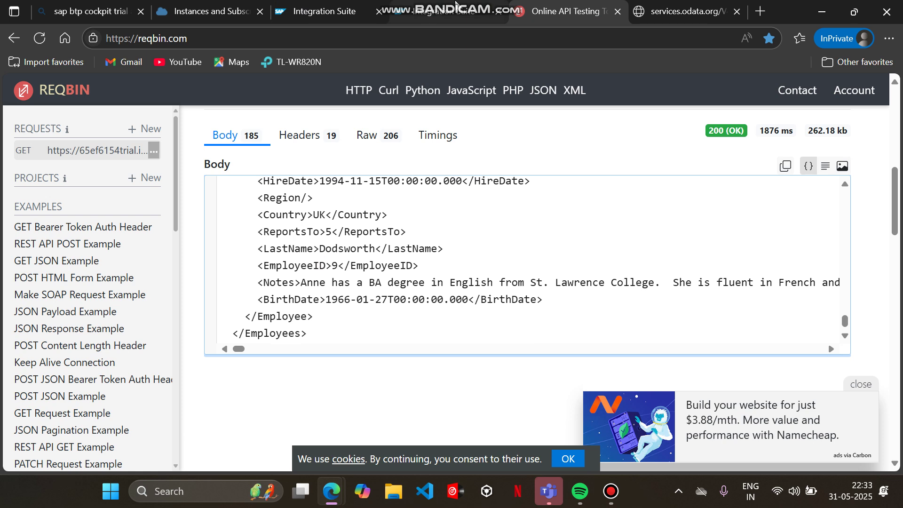
left_click(403, 276)
- Switch to the IF_REQUEST REPLY flow in Integration Suite, open the OData channel's resource path selection, and deselect all Employees fields
left_click(340, 7)
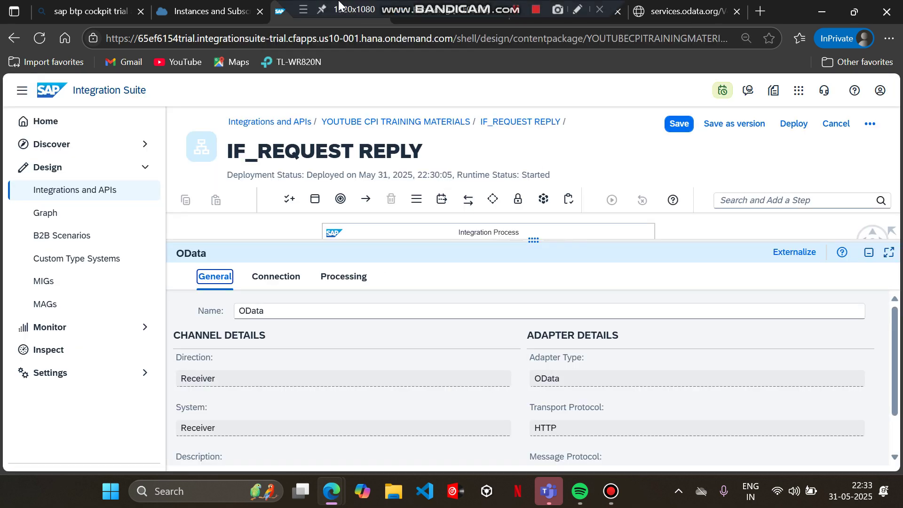
left_click(351, 277)
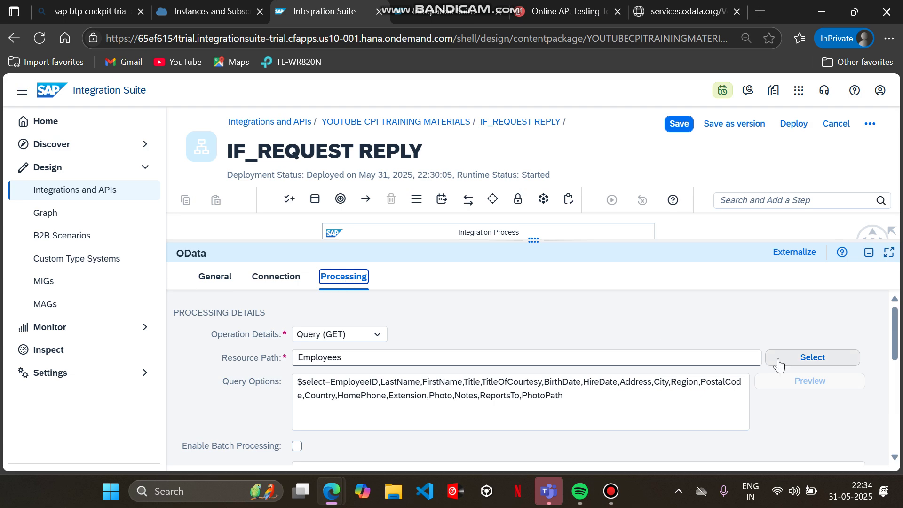
left_click(805, 362)
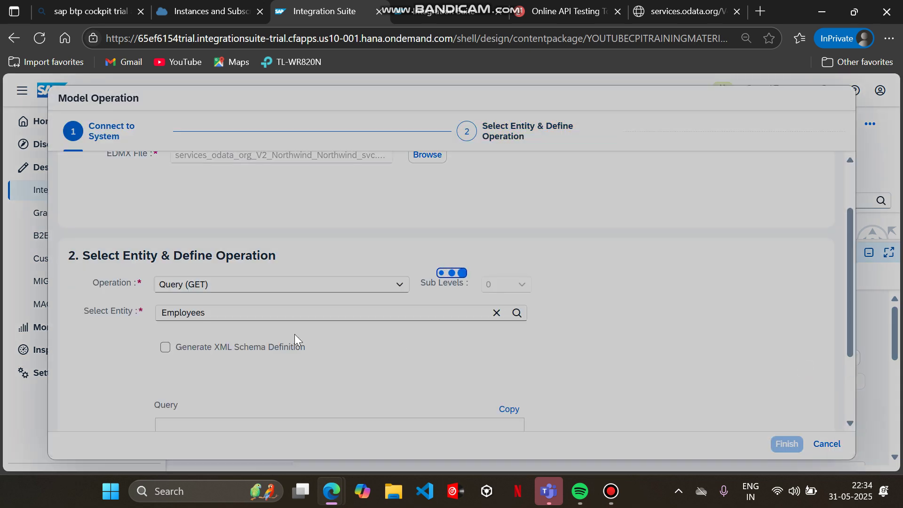
scroll(277, 316, "down", 2)
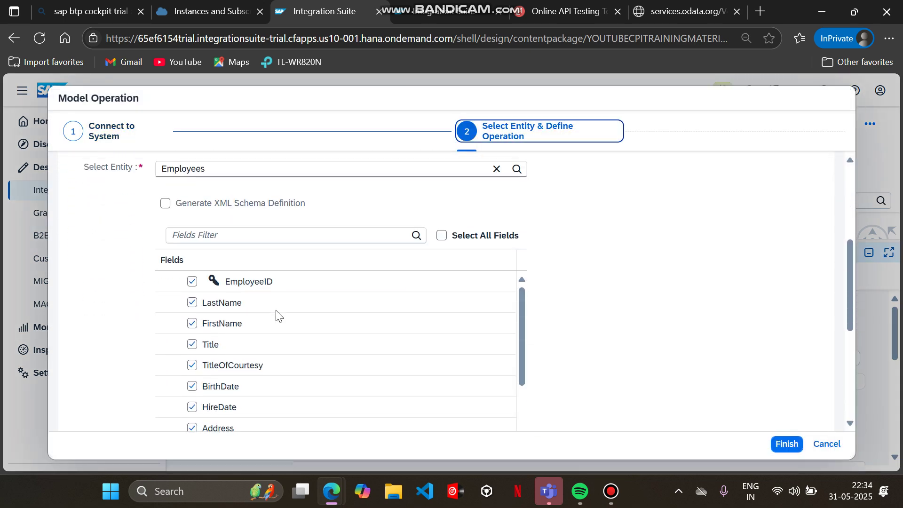
left_click(442, 228)
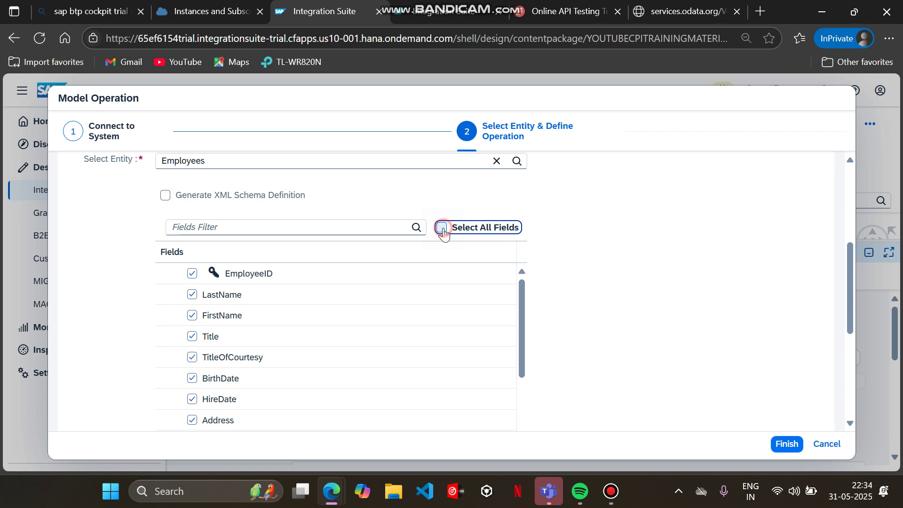
left_click(442, 228)
- Select the EmployeeID, LastName, FirstName, PostalCode, City, Country and HomePhone fields and check the generated Employees query
left_click(192, 273)
left_click(192, 294)
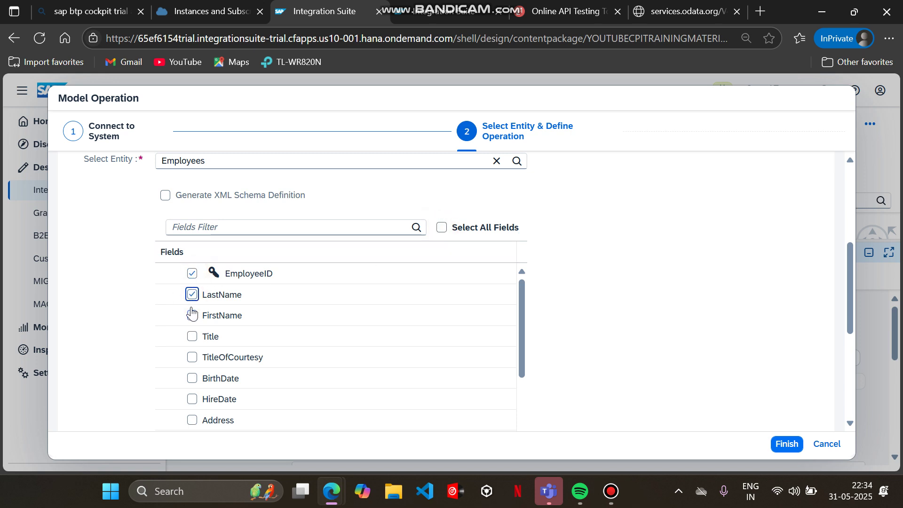
left_click(192, 316)
scroll(196, 377, "down", 3)
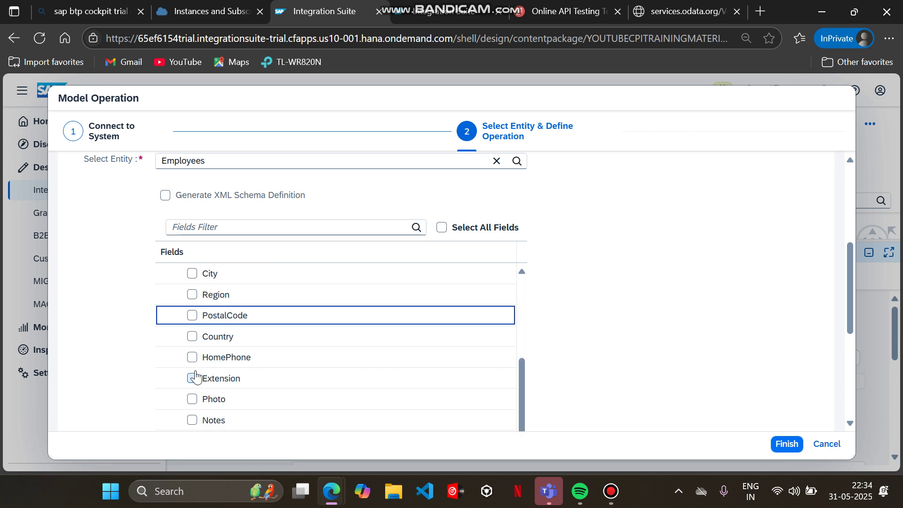
left_click(192, 319)
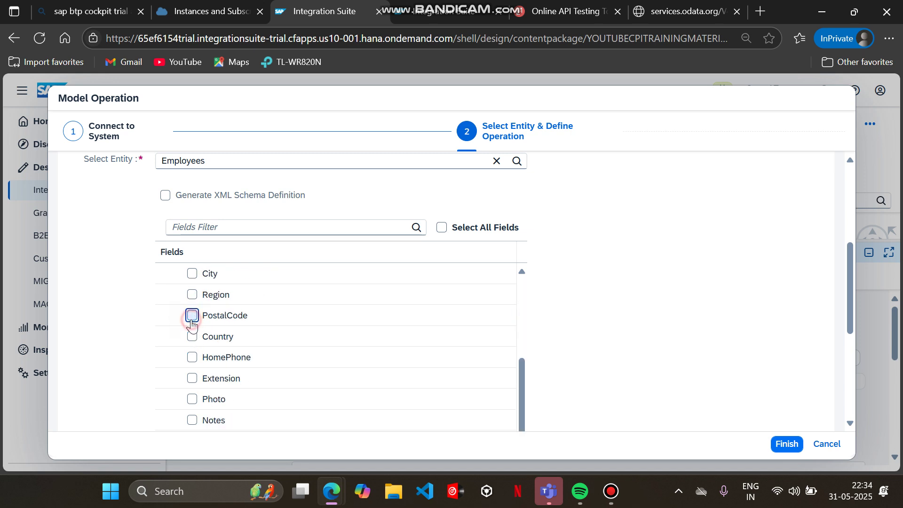
left_click(193, 274)
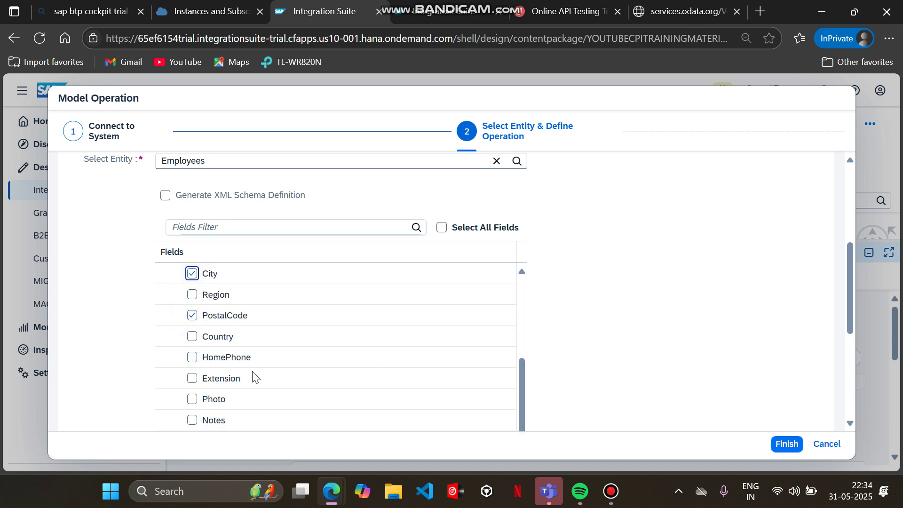
left_click(193, 336)
left_click(192, 358)
scroll(193, 361, "down", 5)
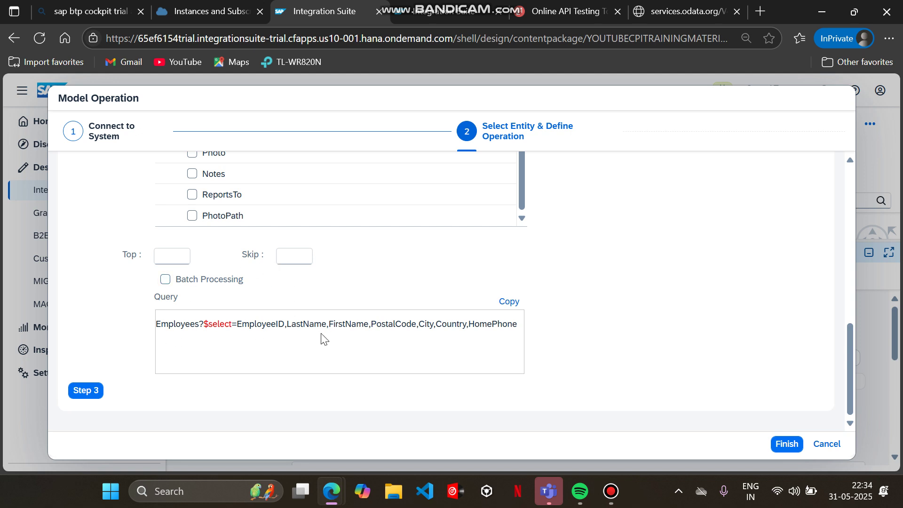
left_click_drag(163, 323, 513, 320)
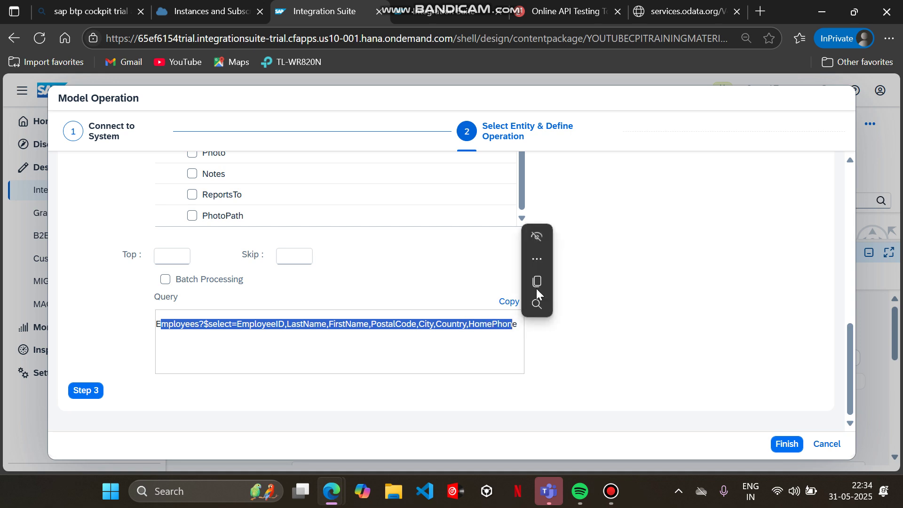
left_click(616, 279)
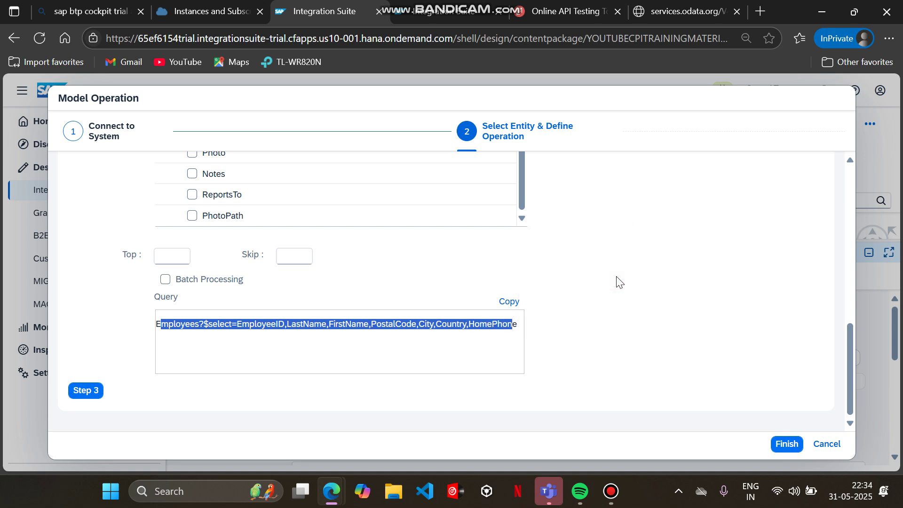
- Continue to the filter and sorting configuration and choose EmployeeID as the field to filter by
left_click(84, 392)
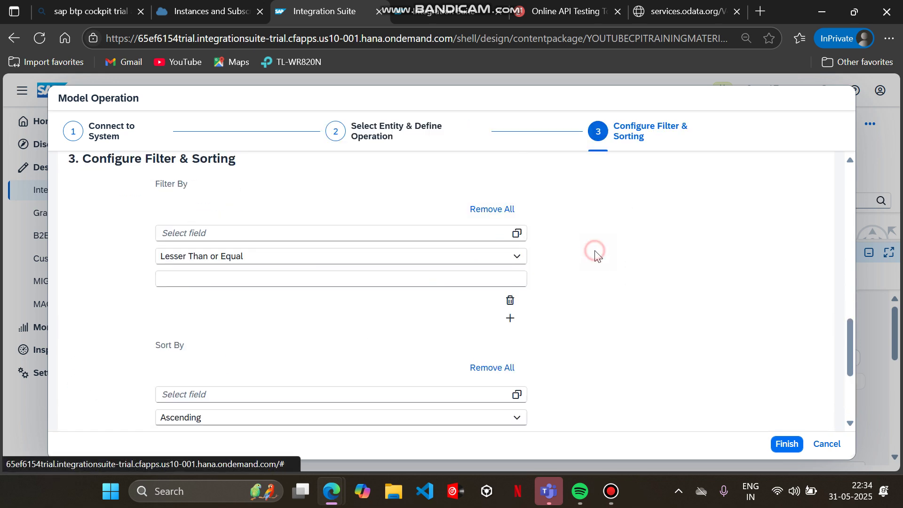
scroll(595, 257, "up", 1)
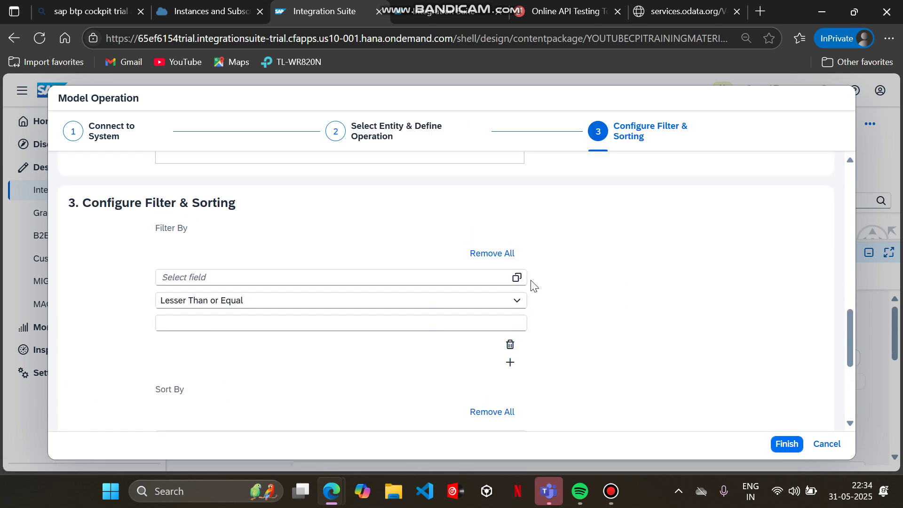
left_click(361, 278)
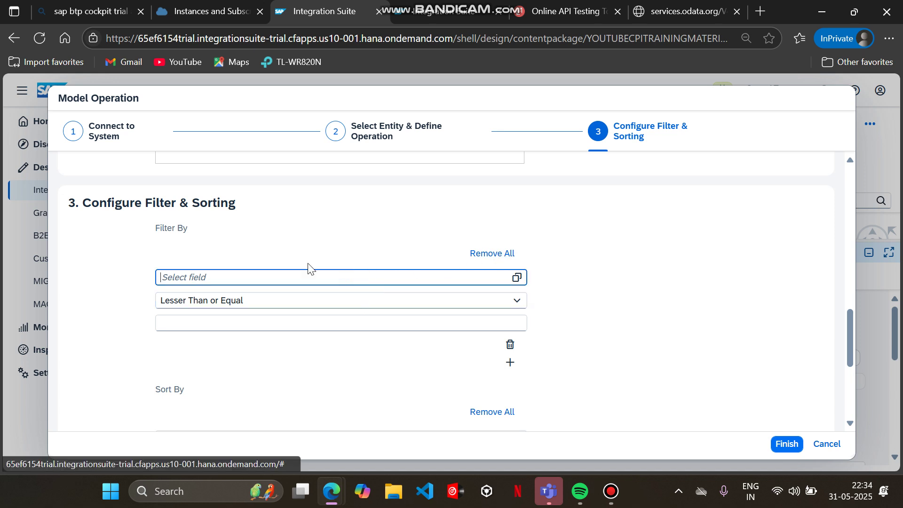
left_click(517, 278)
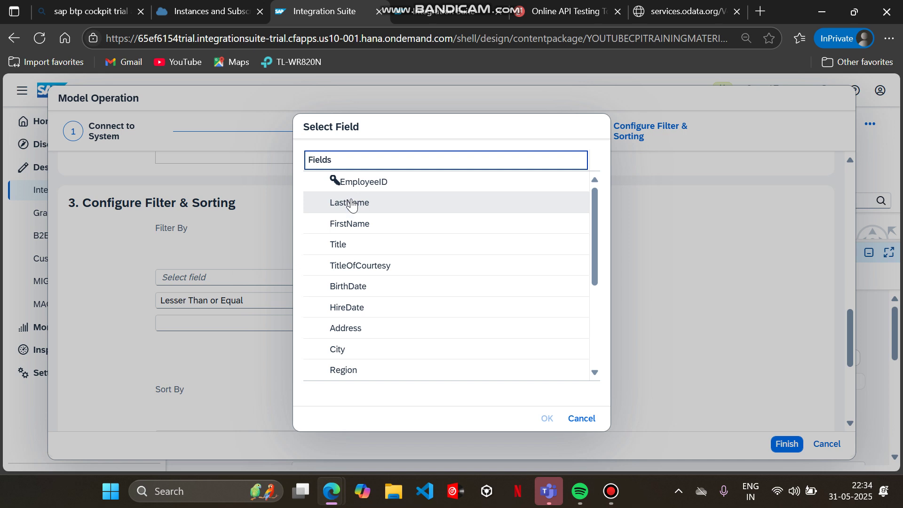
scroll(358, 367, "down", 5)
scroll(358, 367, "up", 5)
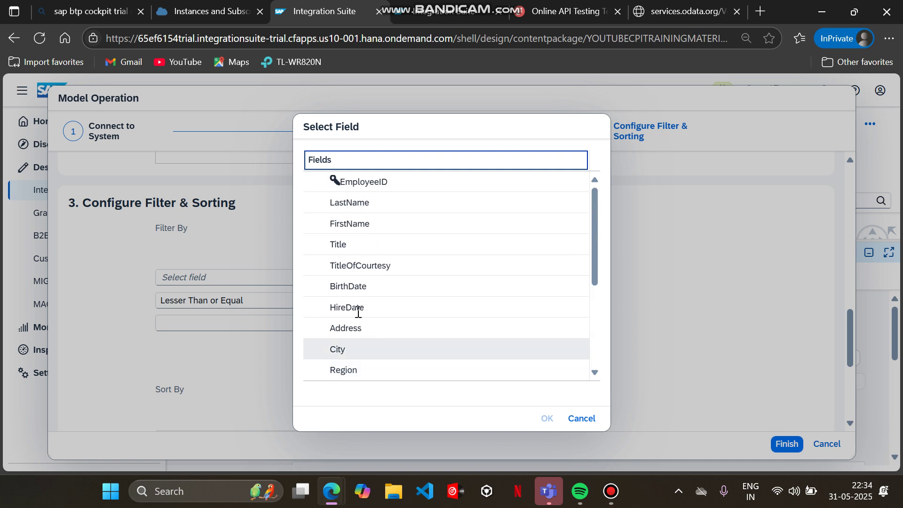
left_click(371, 190)
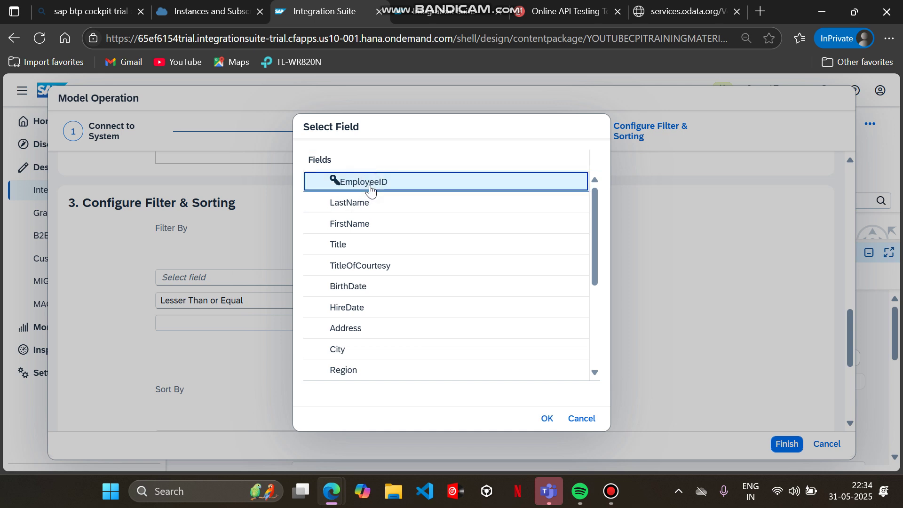
left_click(546, 419)
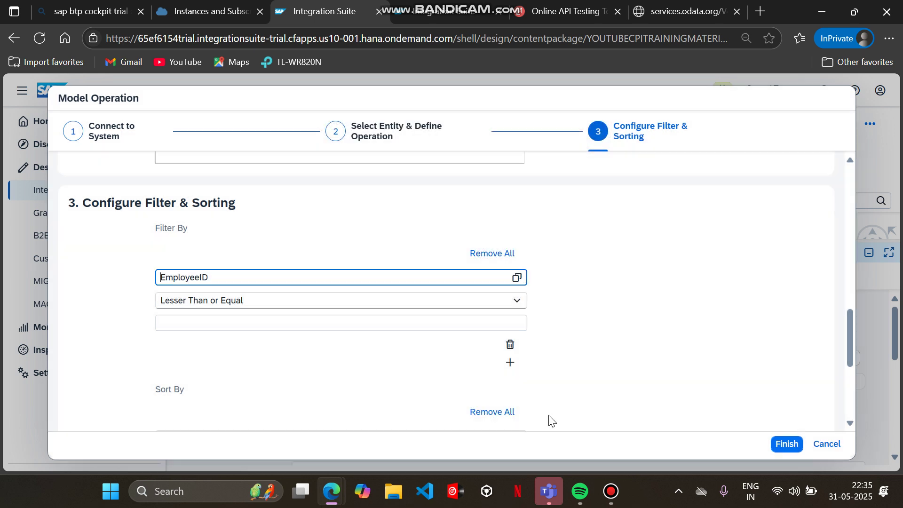
- Set the EmployeeID filter condition to Equal with the value 3 and finish the model operation
left_click(516, 303)
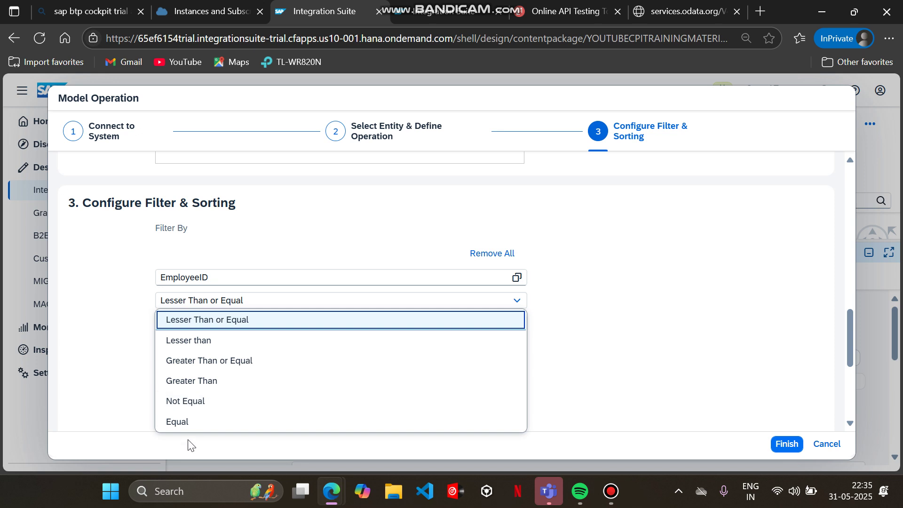
left_click(188, 422)
left_click(203, 324)
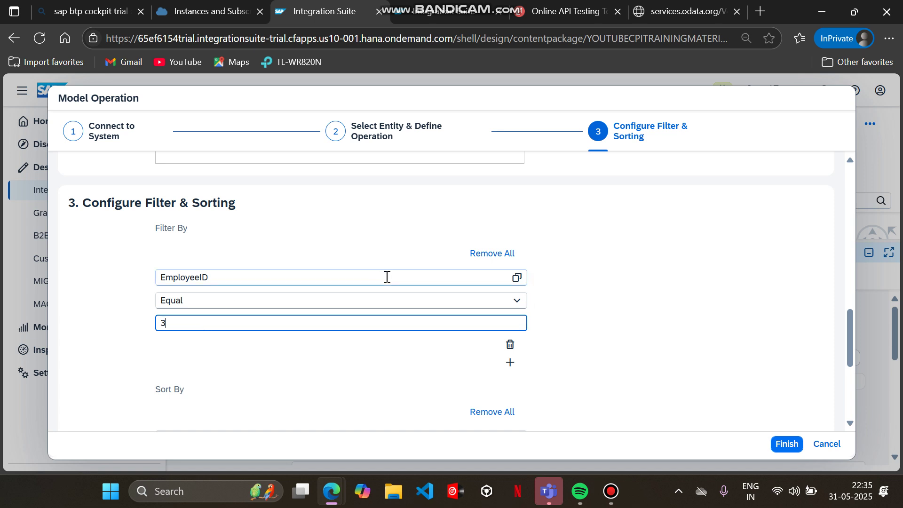
left_click(517, 300)
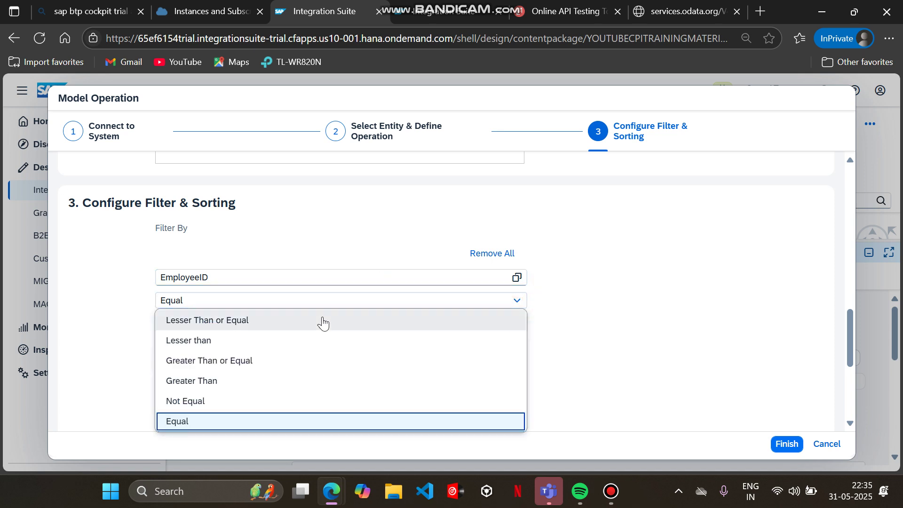
left_click(168, 421)
left_click(185, 327)
scroll(185, 329, "down", 2)
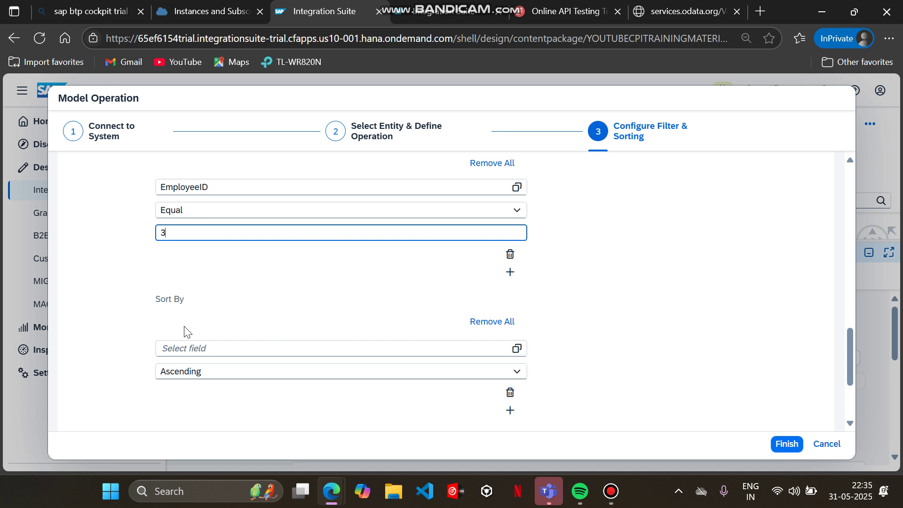
scroll(186, 331, "up", 1)
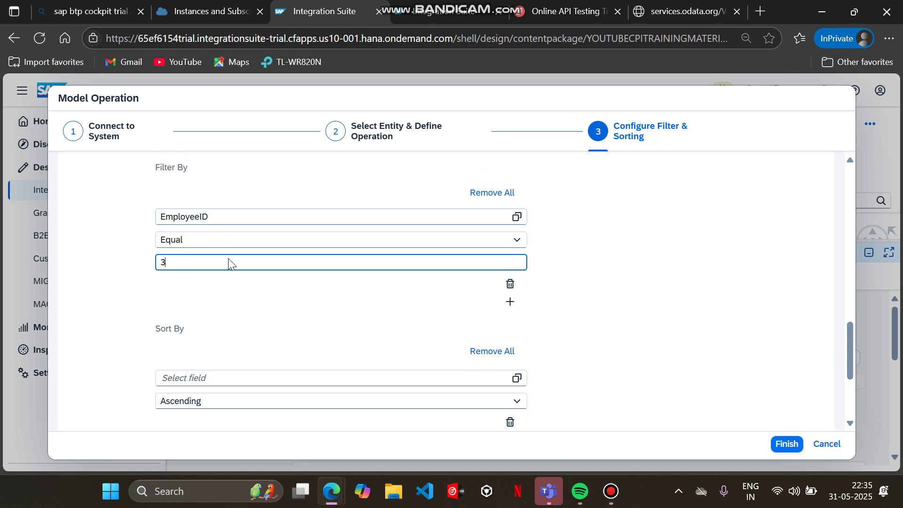
left_click(789, 445)
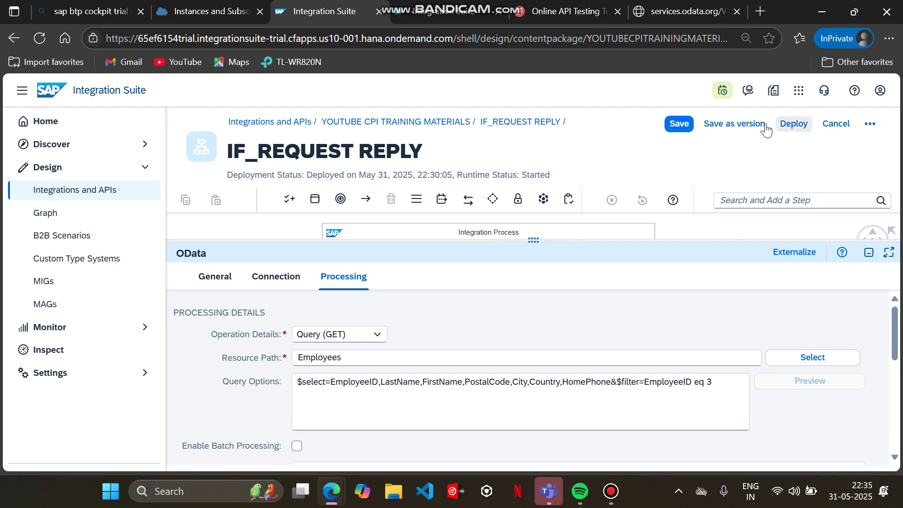
- Save the IF_REQUEST REPLY flow and deploy it on the Cloud Integration runtime profile
left_click(683, 124)
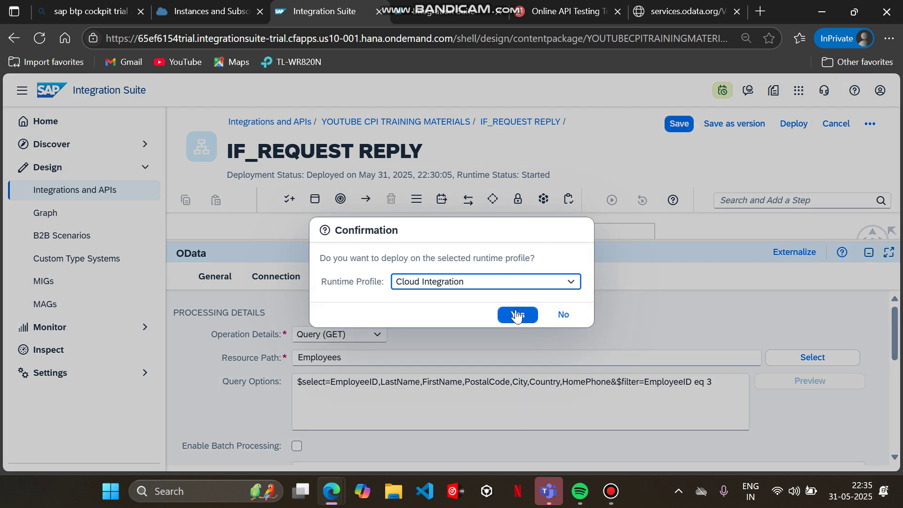
left_click(516, 314)
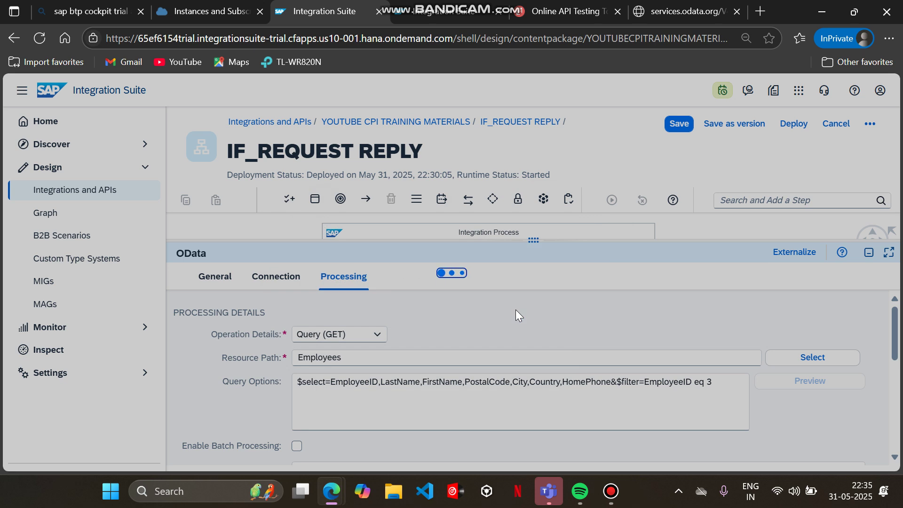
left_click(528, 300)
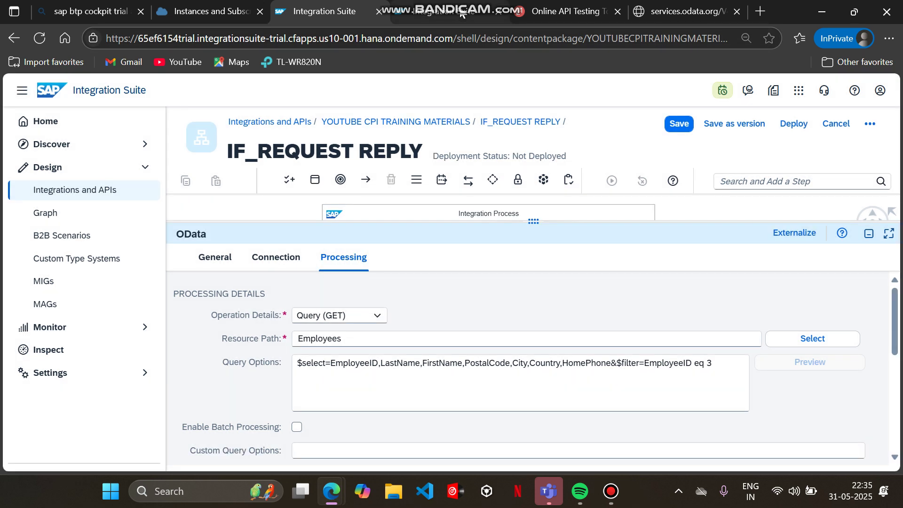
- Switch to ReqBin, resend the GET request, and check the Employee record in the response body
left_click(560, 11)
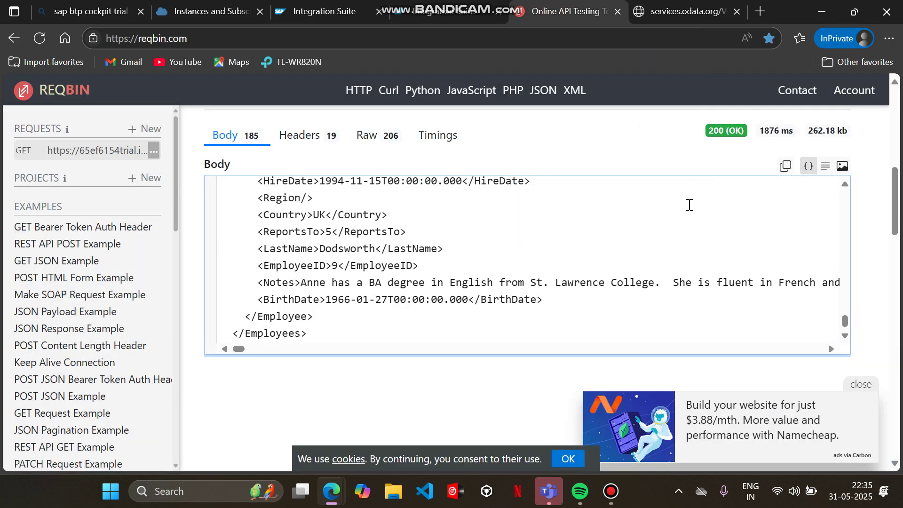
scroll(690, 205, "up", 20)
scroll(690, 205, "up", 15)
left_click(798, 277)
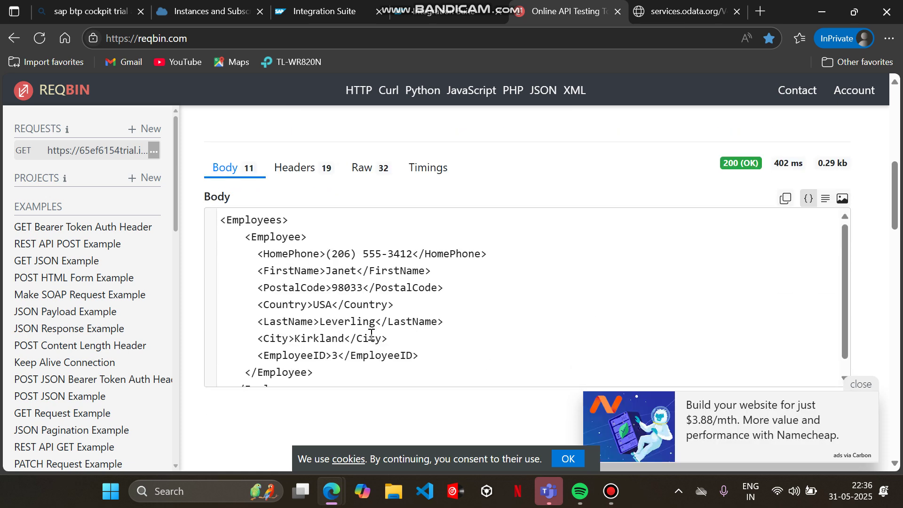
scroll(371, 334, "down", 1)
left_click_drag(323, 372, 237, 210)
left_click(351, 303)
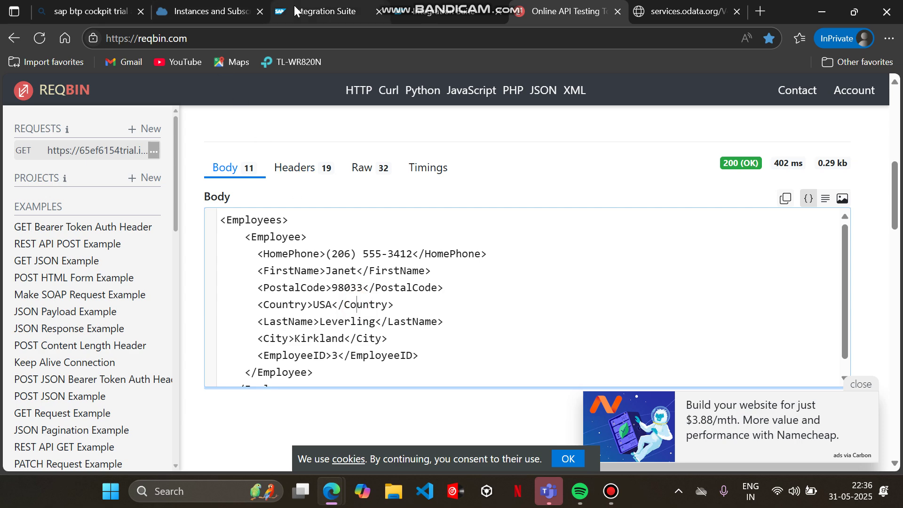
- Switch back to the flow in Integration Suite, reopen the Employees resource path selection, and set Top to 5
left_click(327, 12)
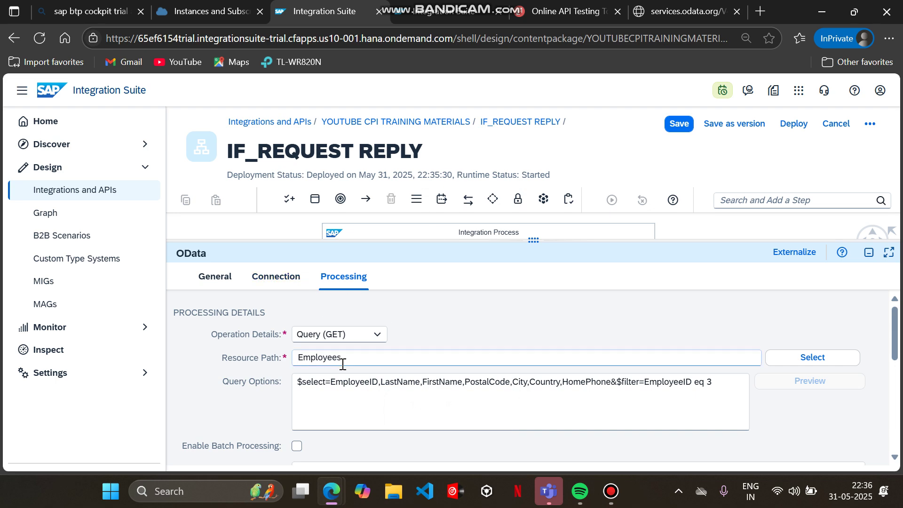
left_click(809, 366)
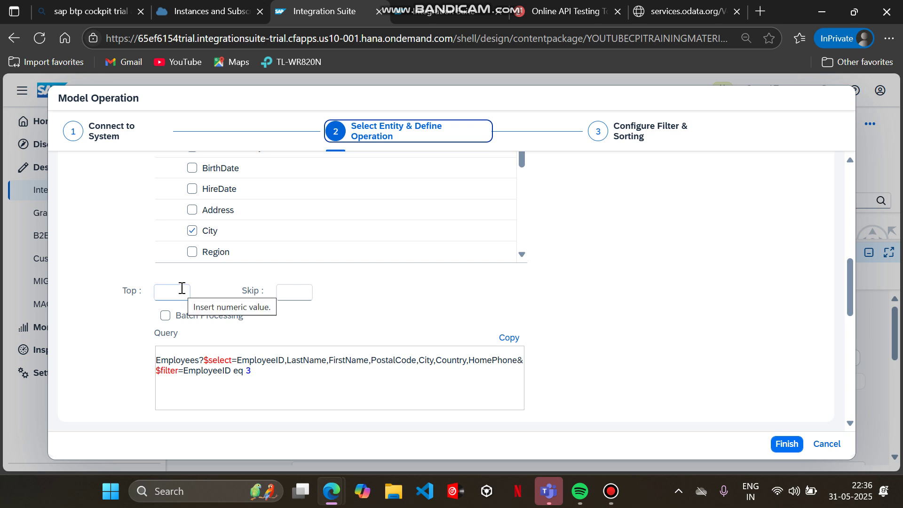
left_click(163, 293)
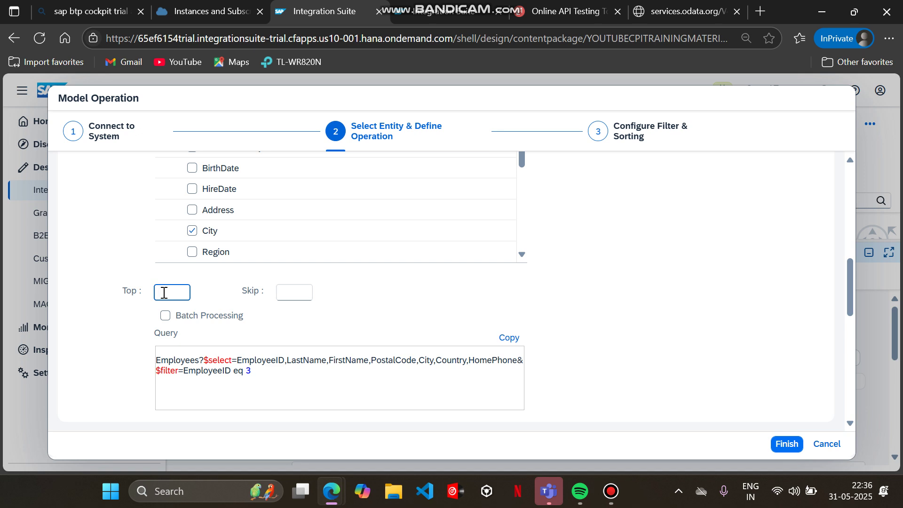
type("5")
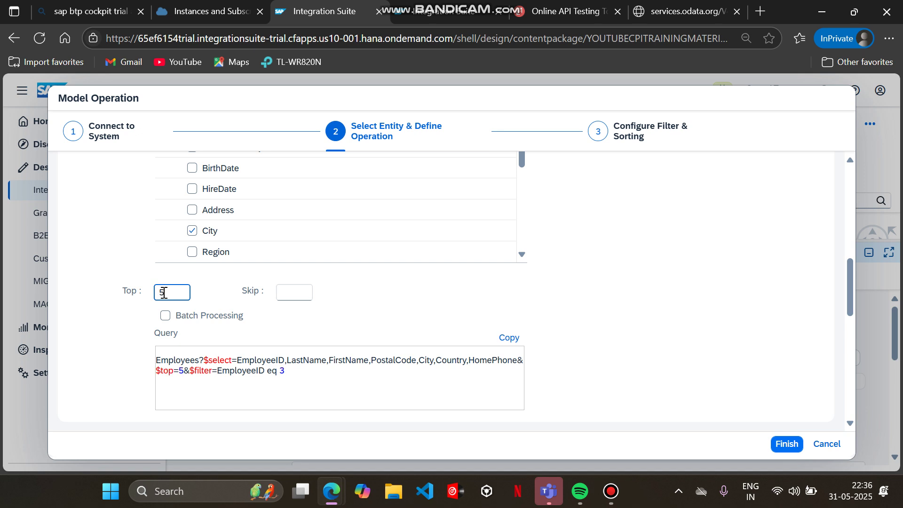
scroll(395, 333, "down", 2)
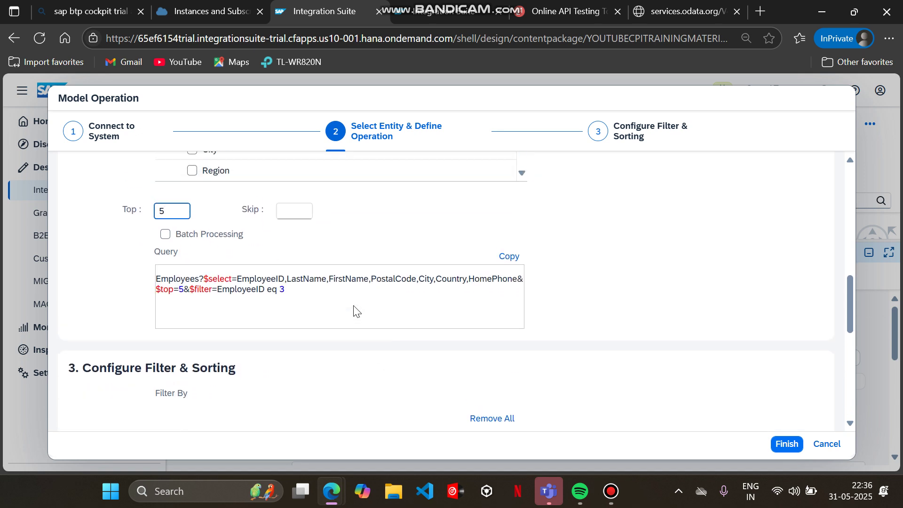
- Remove all filter conditions from the Employees query, look over the sort order options, and finish the model operation
scroll(388, 322, "down", 5)
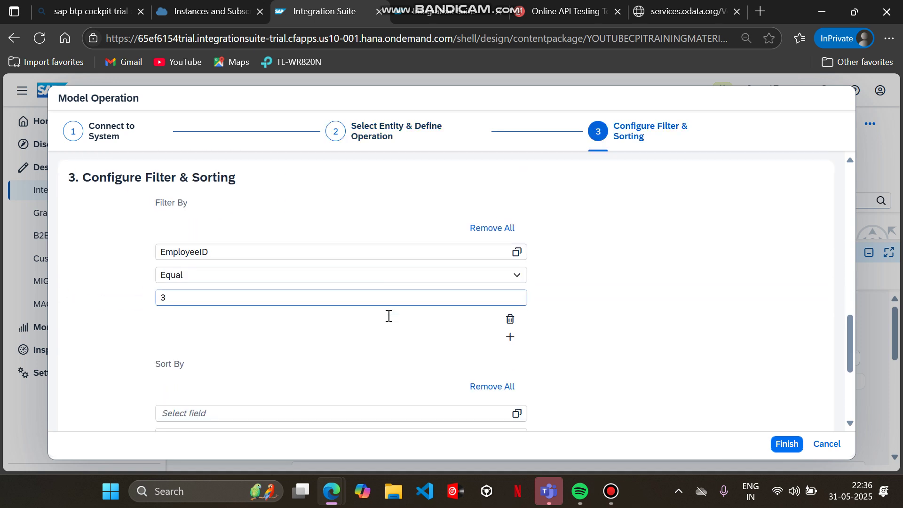
left_click(498, 229)
scroll(499, 230, "up", 4)
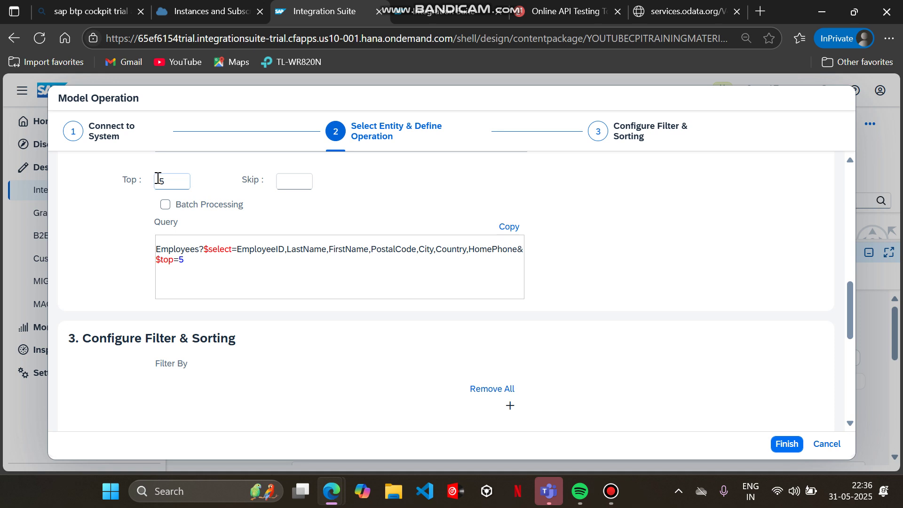
scroll(464, 208, "down", 4)
scroll(651, 408, "down", 5)
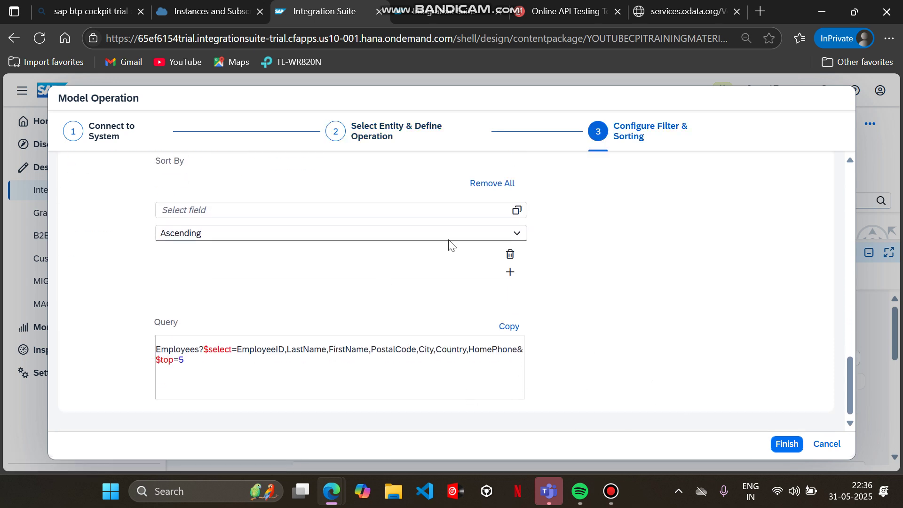
left_click(518, 234)
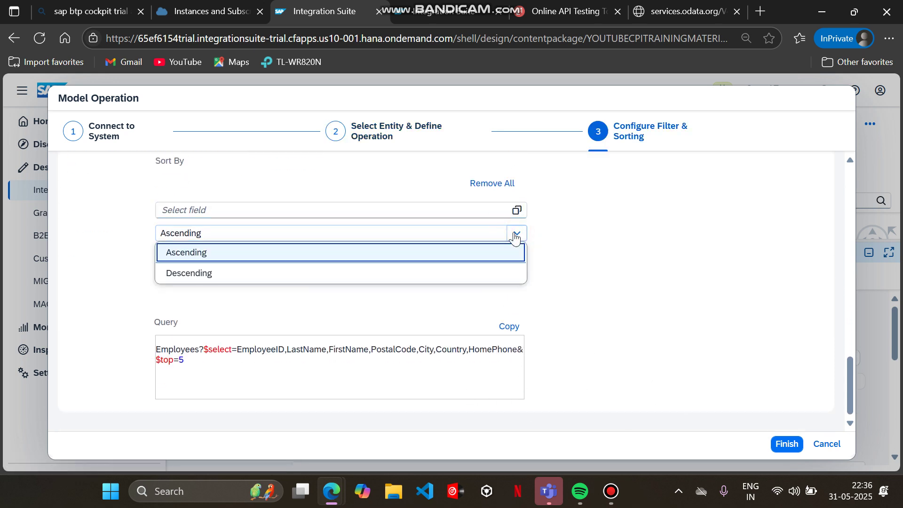
left_click(295, 281)
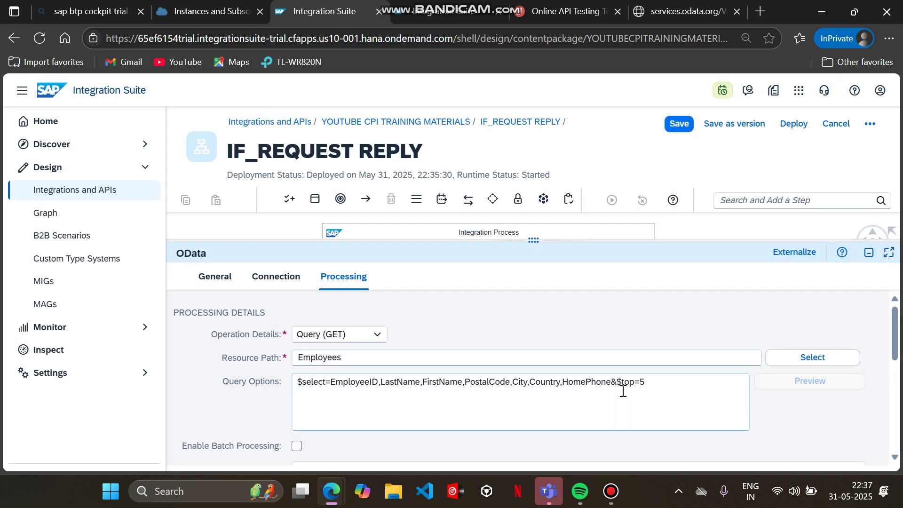
- Save the flow with the top-5 query and redeploy it on the Cloud Integration runtime profile
scroll(644, 385, "down", 1)
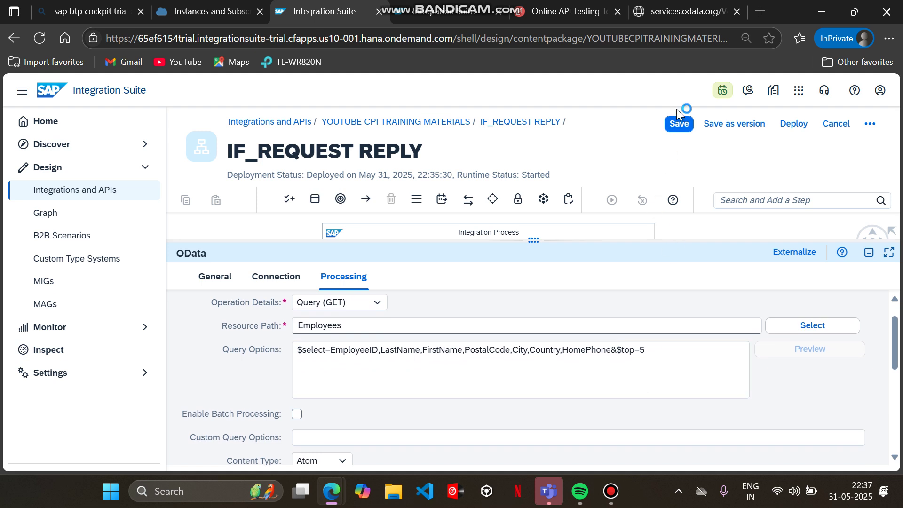
left_click(678, 125)
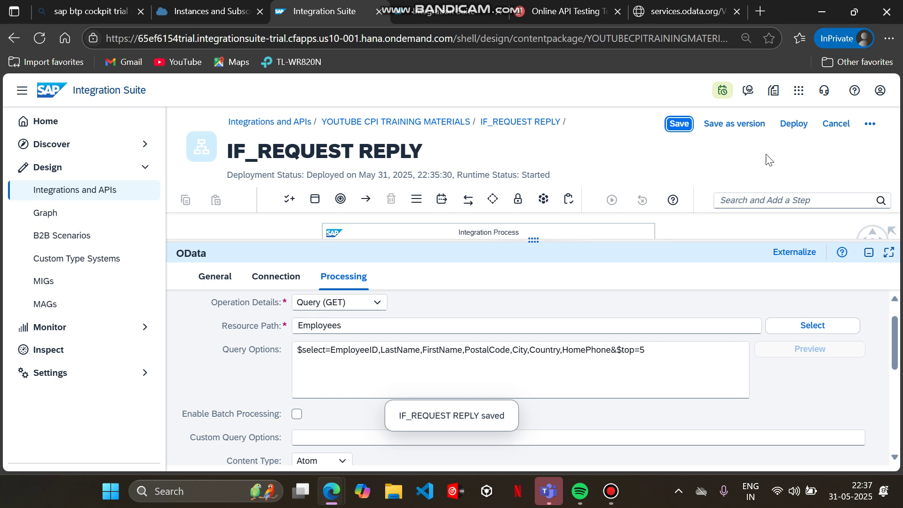
left_click(794, 123)
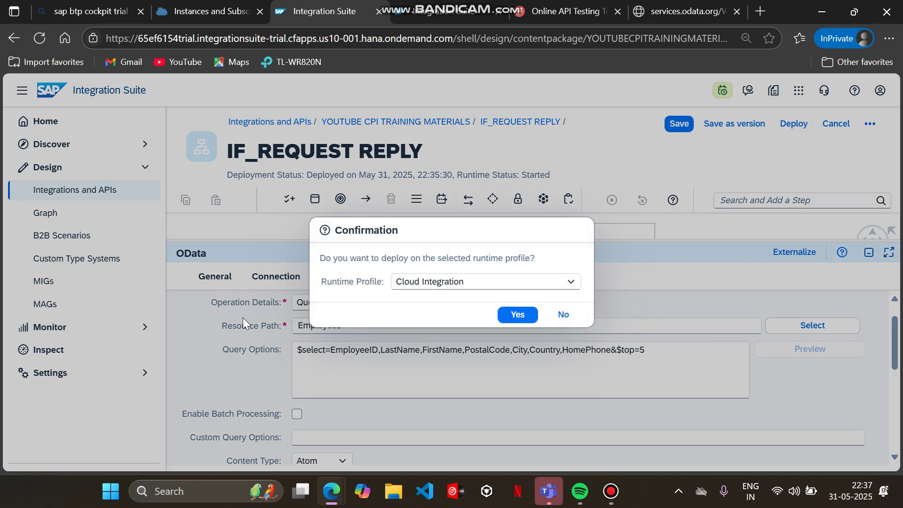
left_click(514, 315)
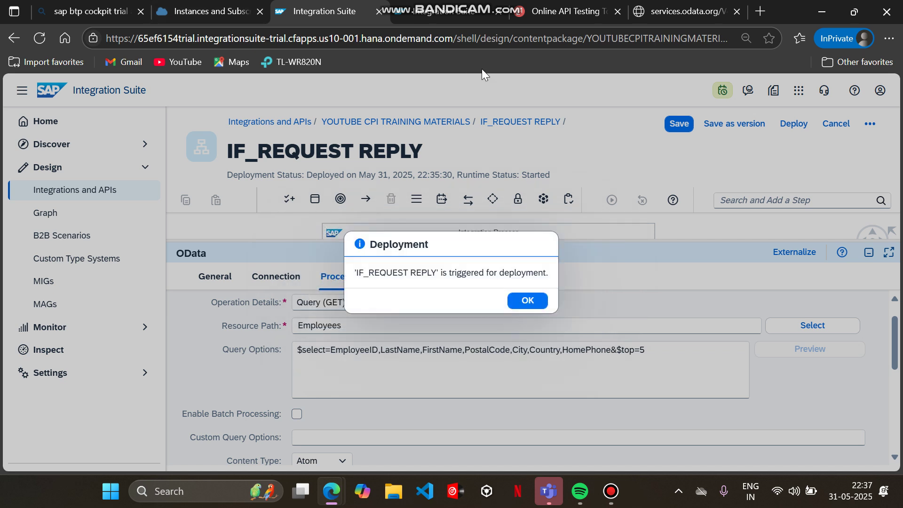
left_click(516, 305)
- Switch to ReqBin and resend the GET request to the redeployed flow endpoint
left_click(560, 11)
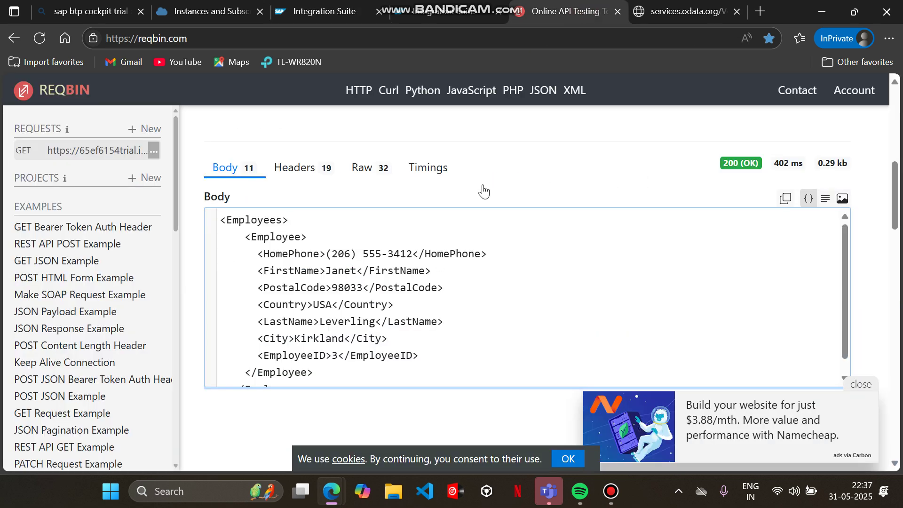
scroll(669, 187, "up", 5)
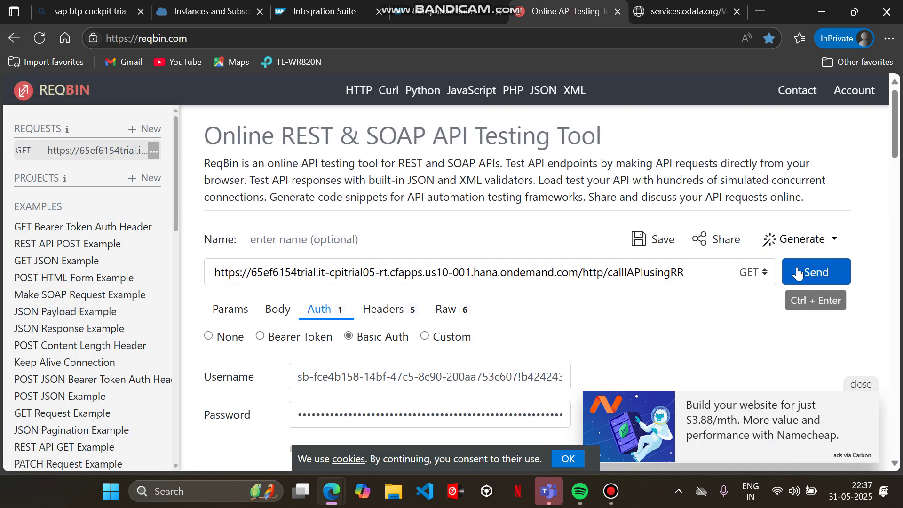
left_click(798, 273)
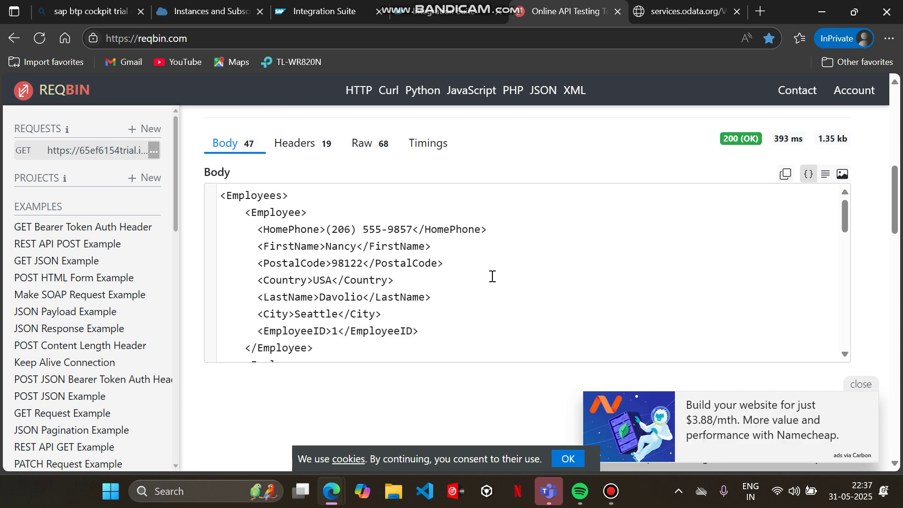
- Examine the Employee records and their EmployeeID values in the response body
scroll(424, 267, "down", 2)
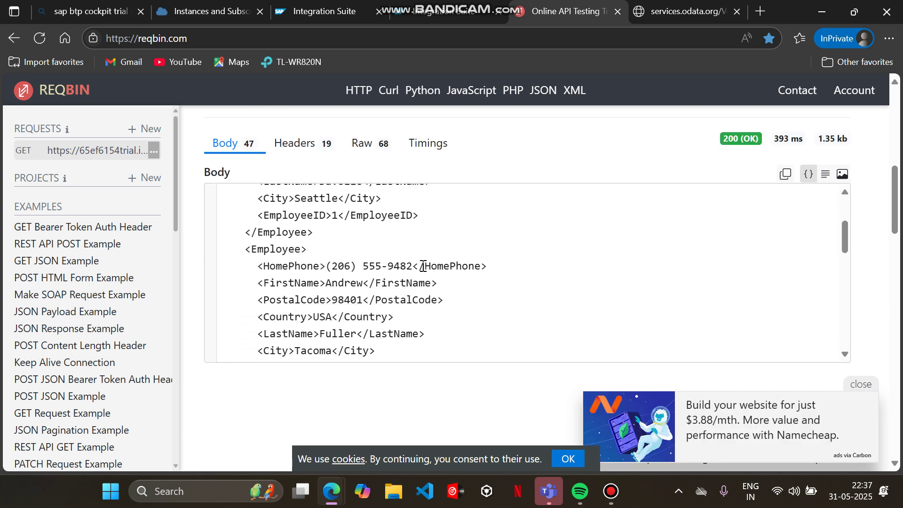
scroll(423, 266, "down", 1)
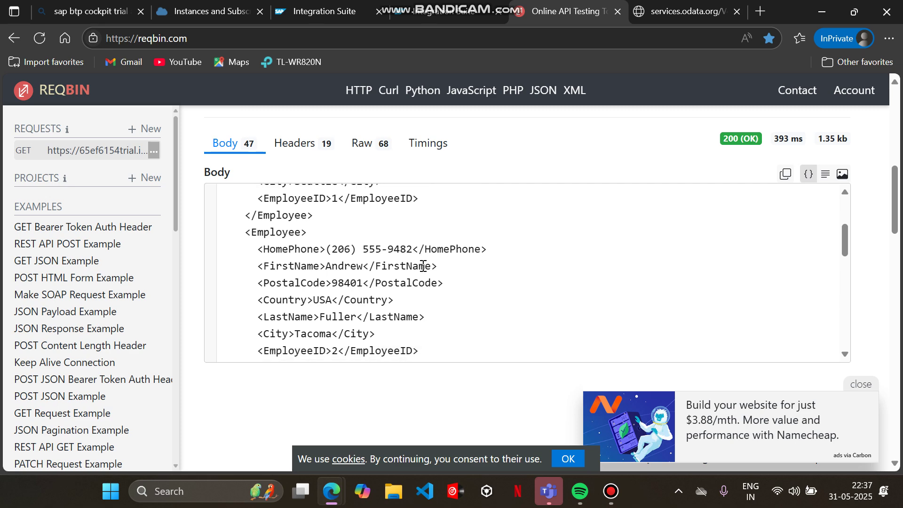
scroll(414, 265, "up", 1)
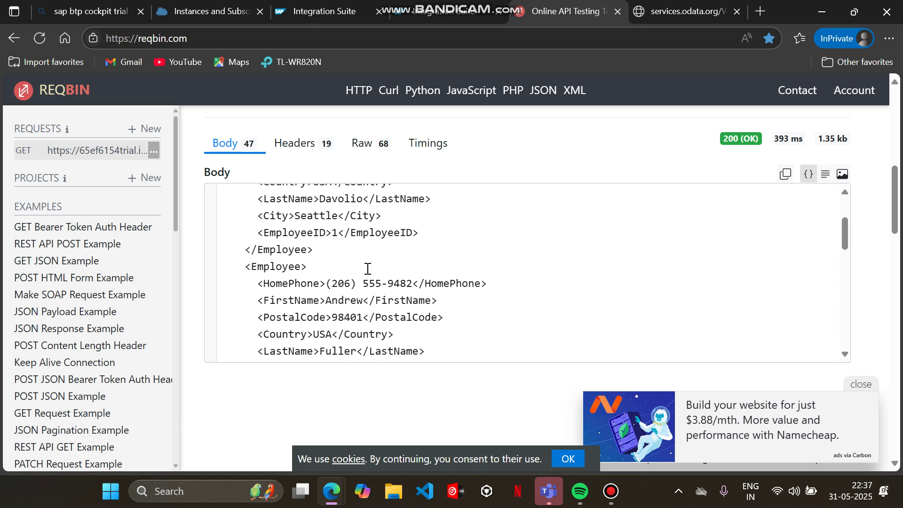
scroll(356, 255, "down", 3)
scroll(379, 280, "down", 5)
scroll(379, 280, "down", 5)
scroll(380, 280, "up", 3)
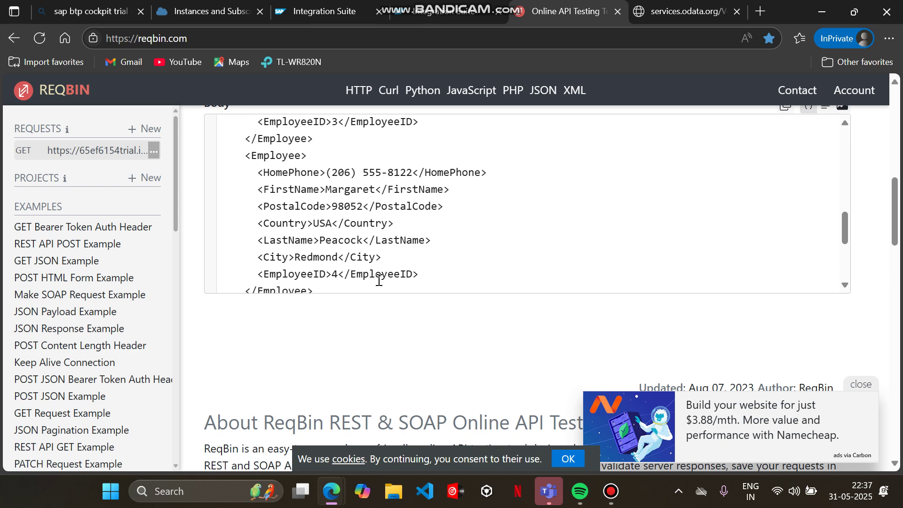
scroll(378, 281, "up", 2)
scroll(379, 281, "down", 4)
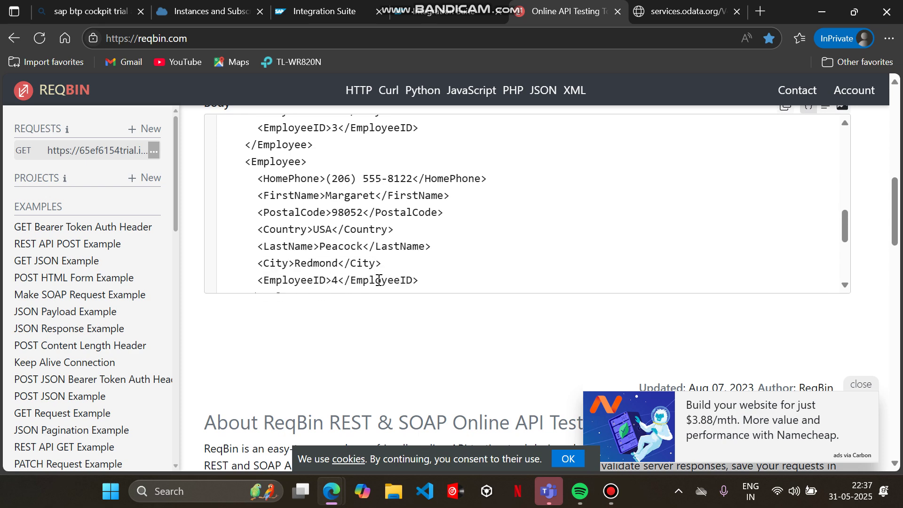
scroll(378, 281, "down", 2)
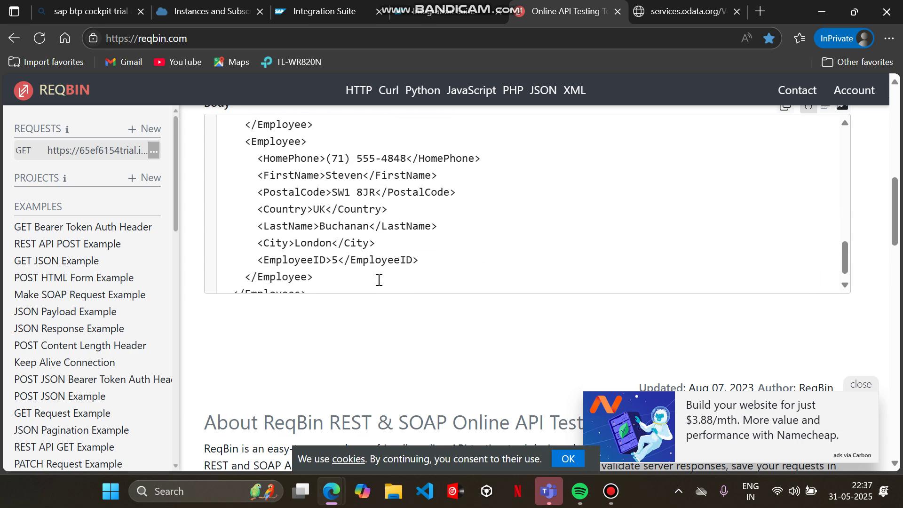
scroll(379, 281, "up", 6)
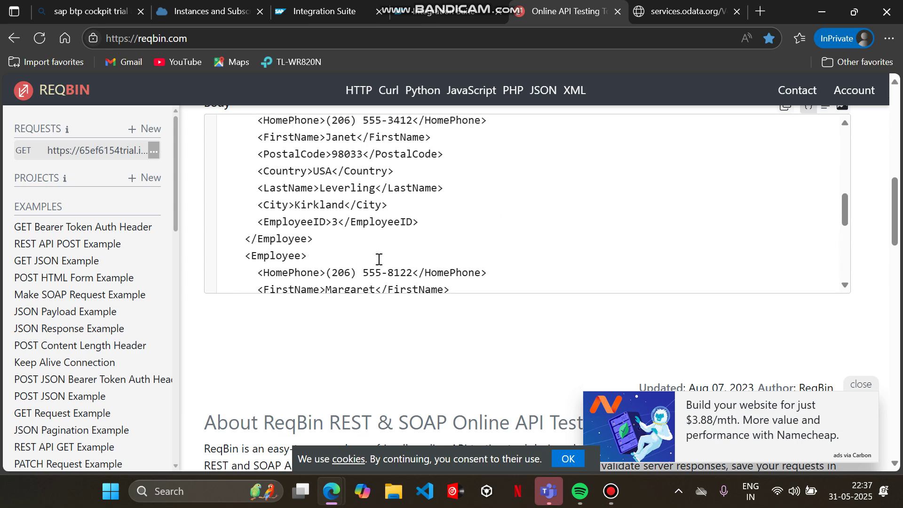
- Switch back to the flow in Integration Suite and reopen the Employees resource path selection at its filter and sorting configuration
left_click(314, 10)
left_click(813, 326)
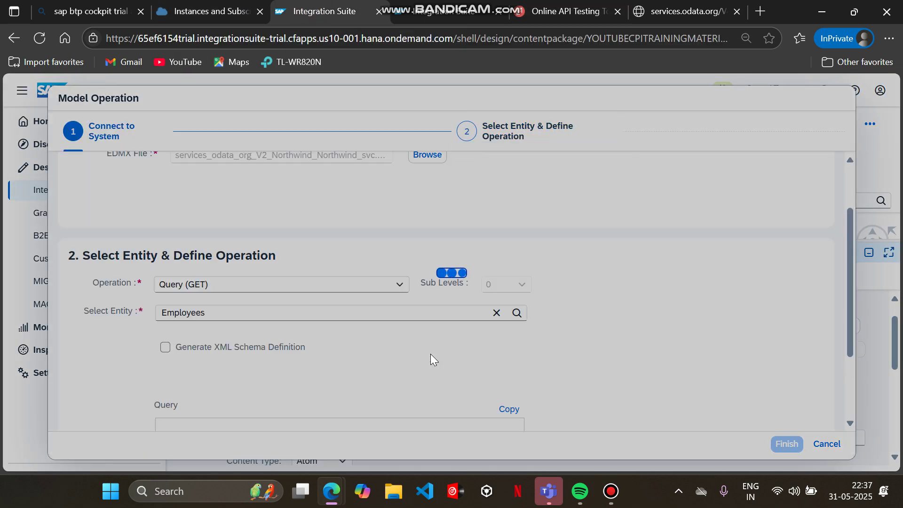
scroll(432, 360, "down", 10)
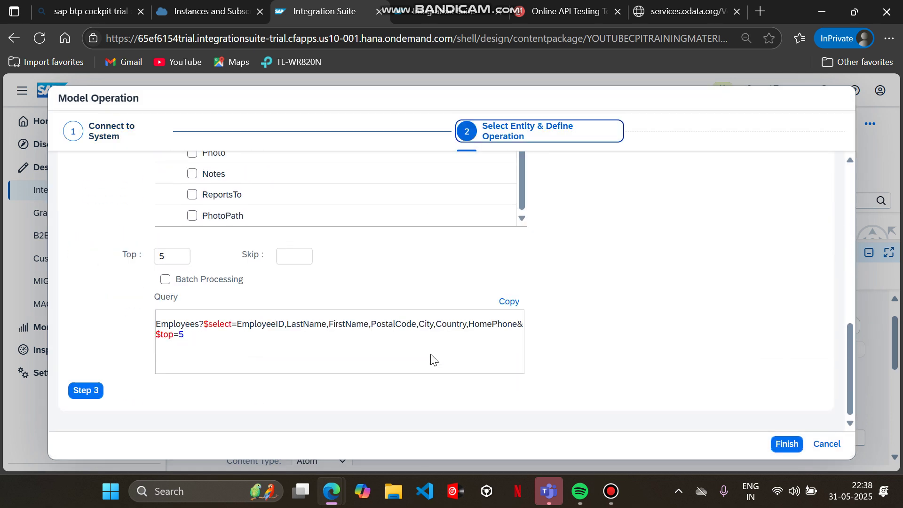
left_click(87, 391)
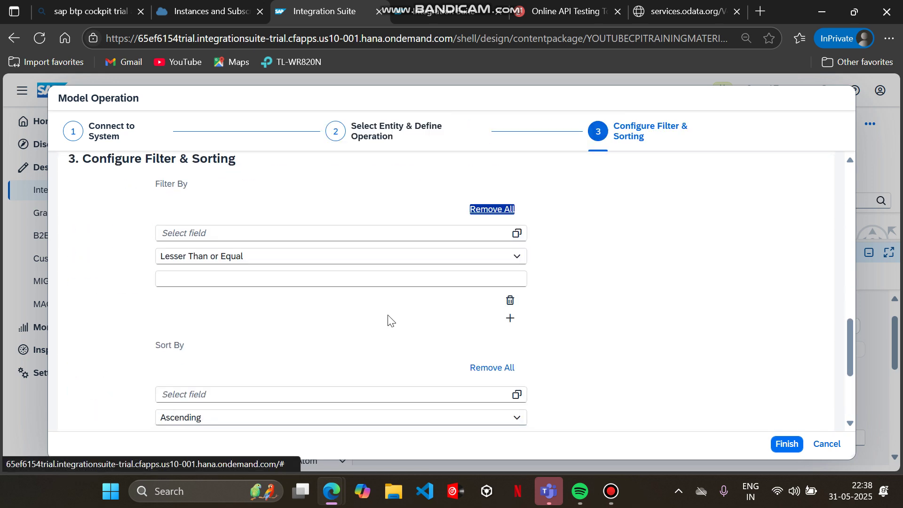
- Sort the Employees query by EmployeeID in Descending order
scroll(448, 310, "down", 3)
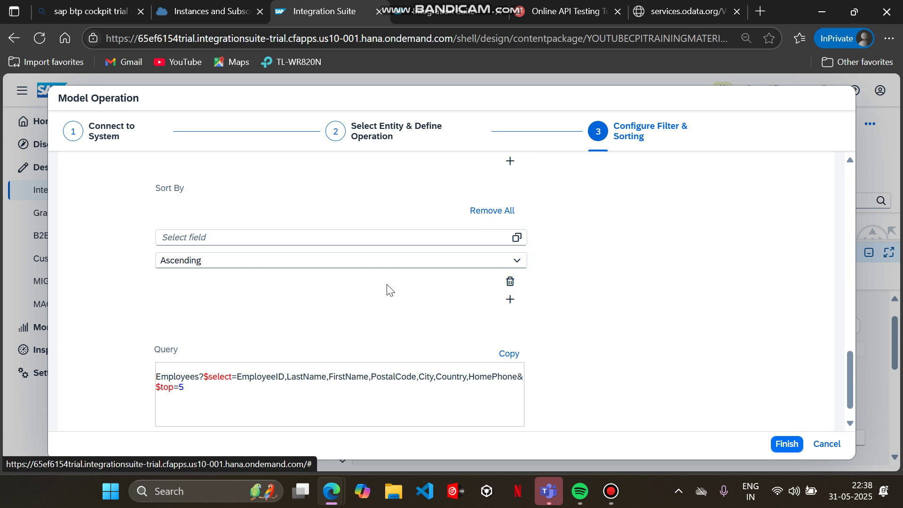
scroll(393, 288, "up", 1)
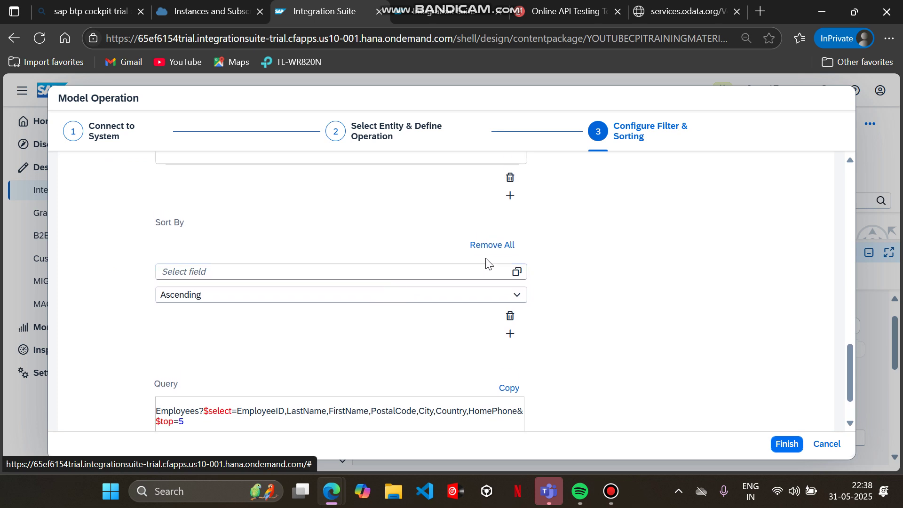
left_click(519, 275)
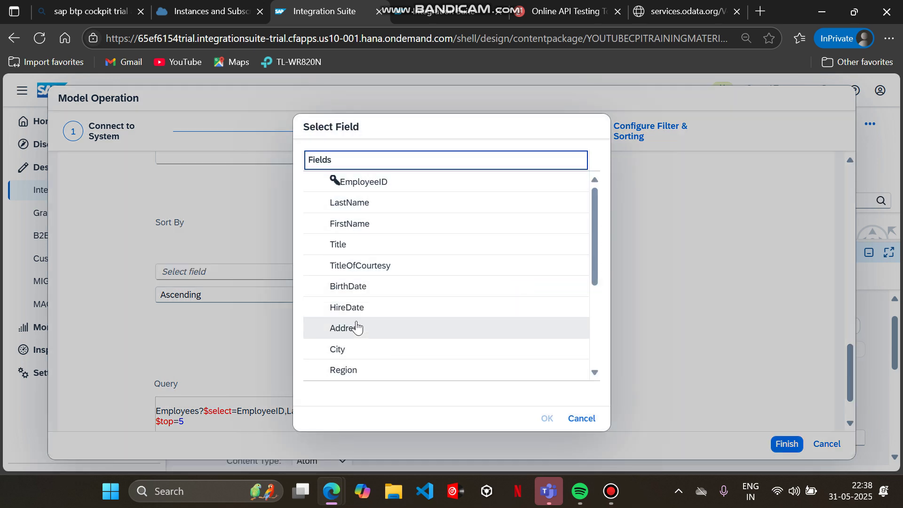
left_click(362, 186)
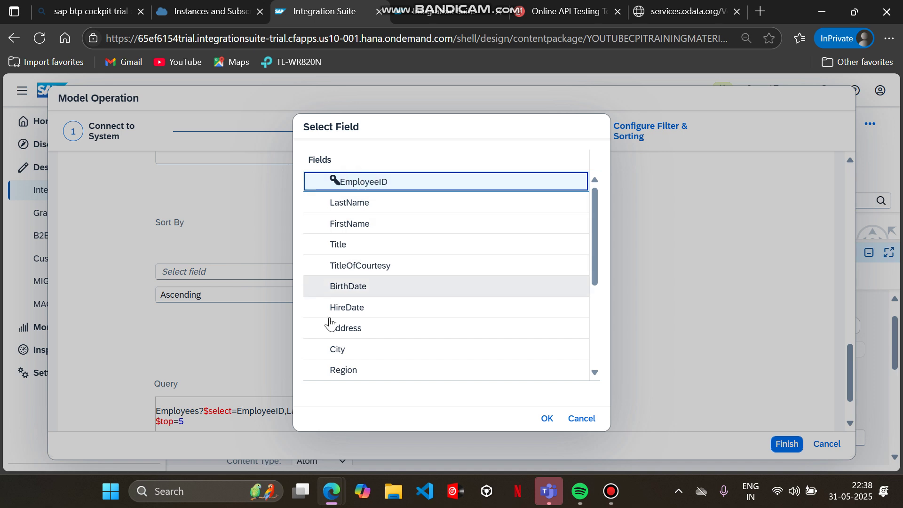
left_click(547, 419)
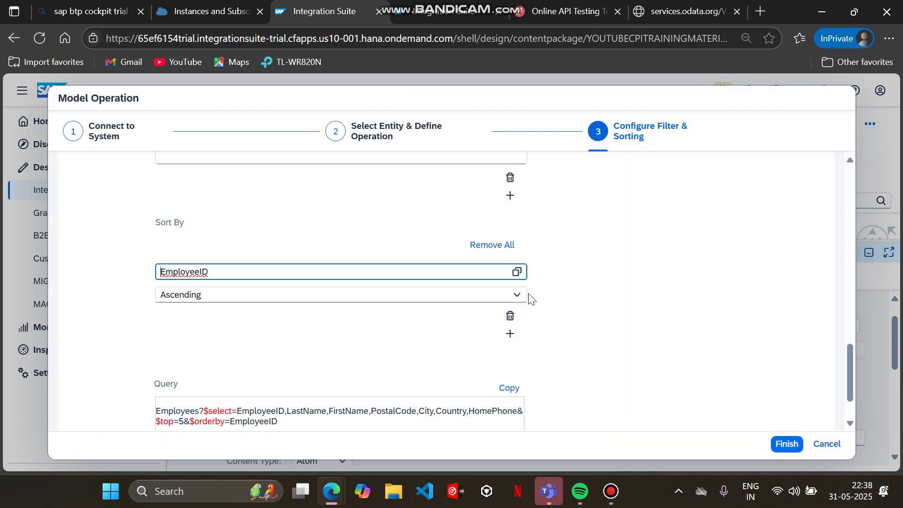
left_click(517, 295)
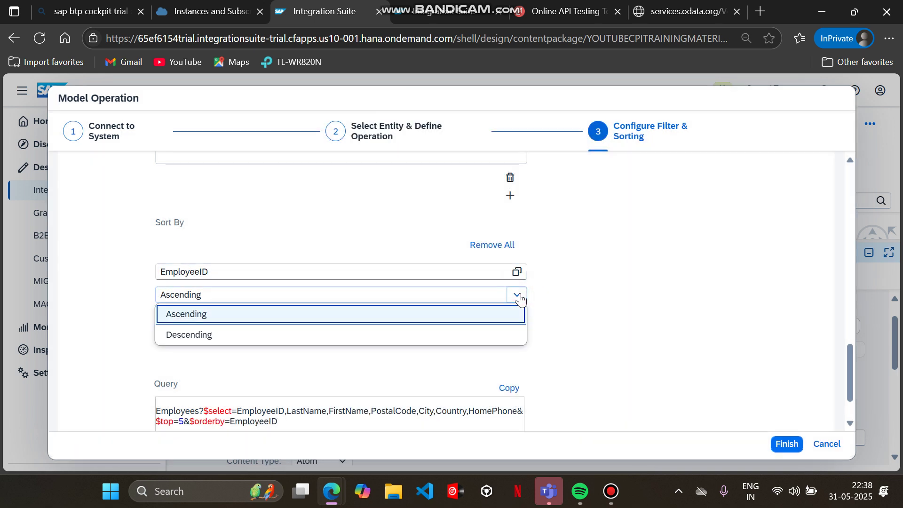
left_click(348, 335)
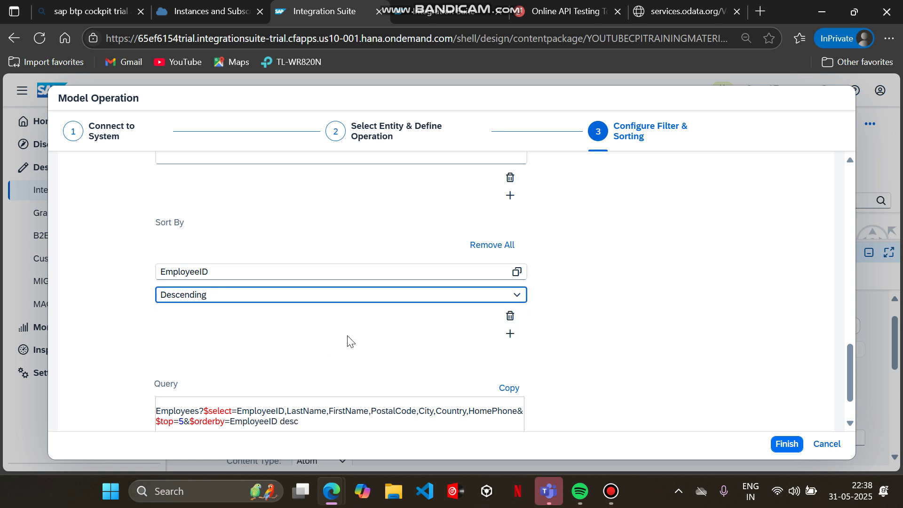
- Review the generated query string with the descending sort order and finish the model operation
left_click_drag(310, 424, 176, 393)
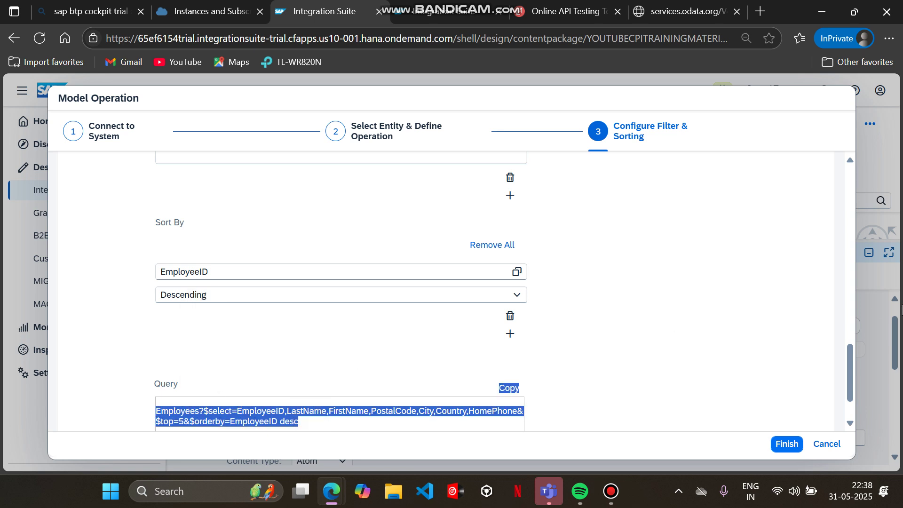
left_click(813, 301)
left_click(796, 447)
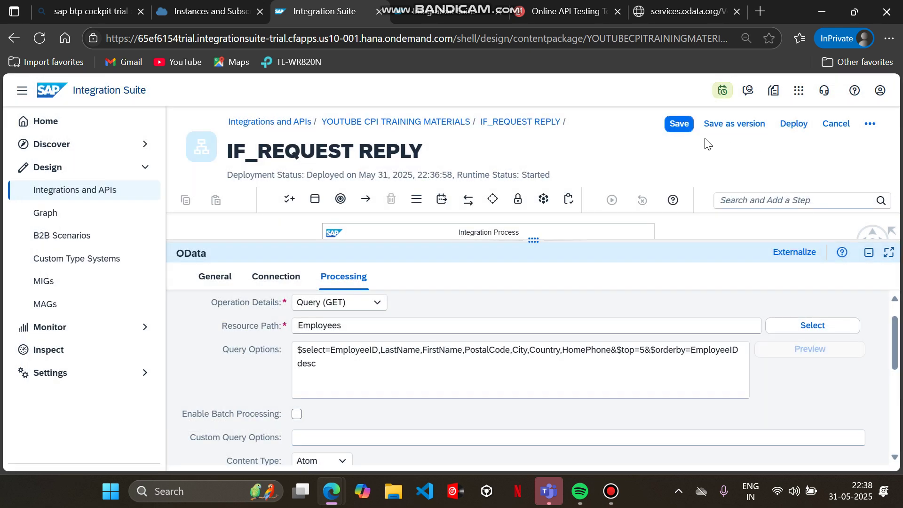
- Save the flow with the sorted query and deploy it on the Cloud Integration runtime profile
left_click(678, 124)
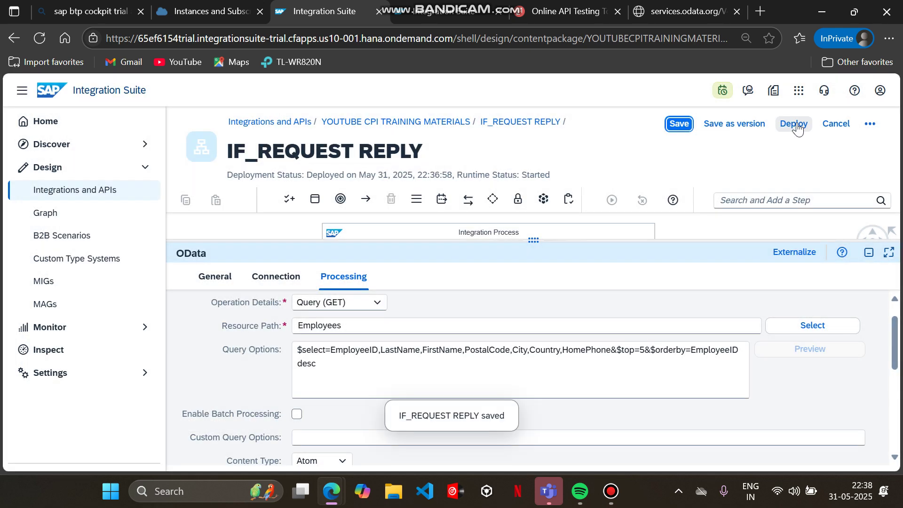
left_click(794, 124)
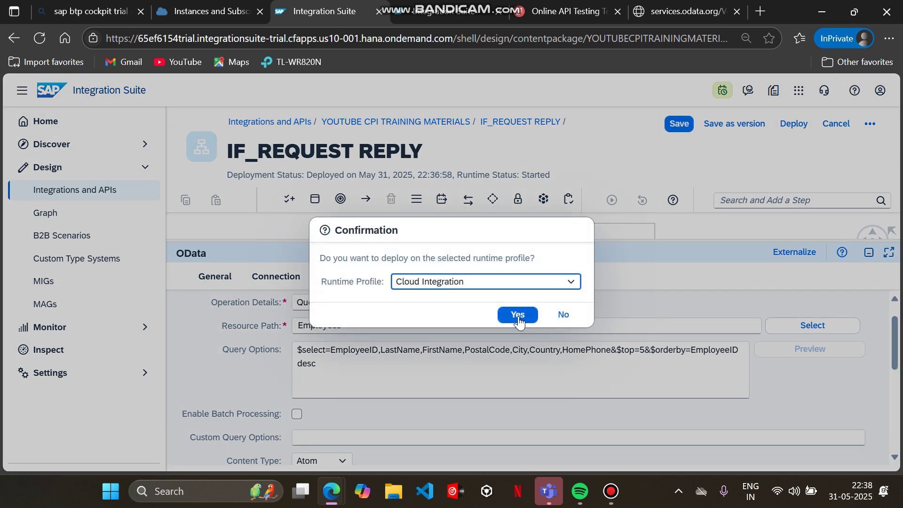
left_click(518, 315)
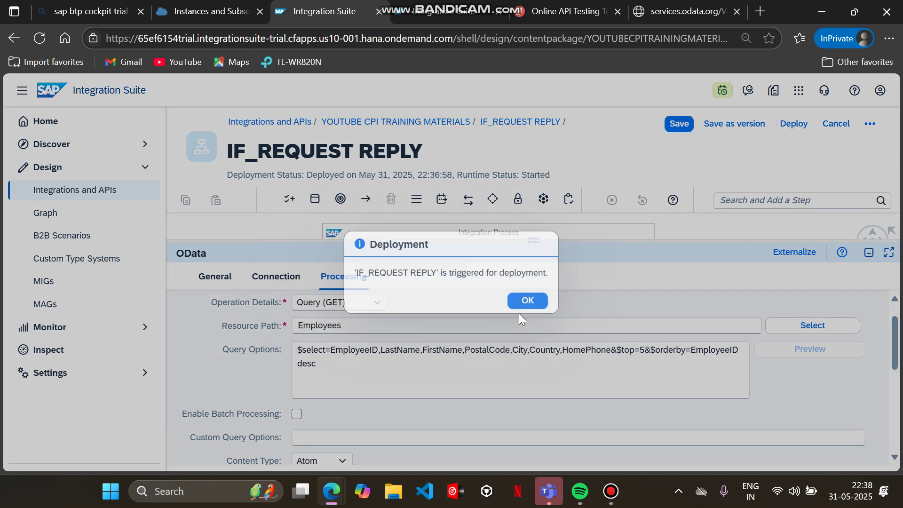
left_click(526, 301)
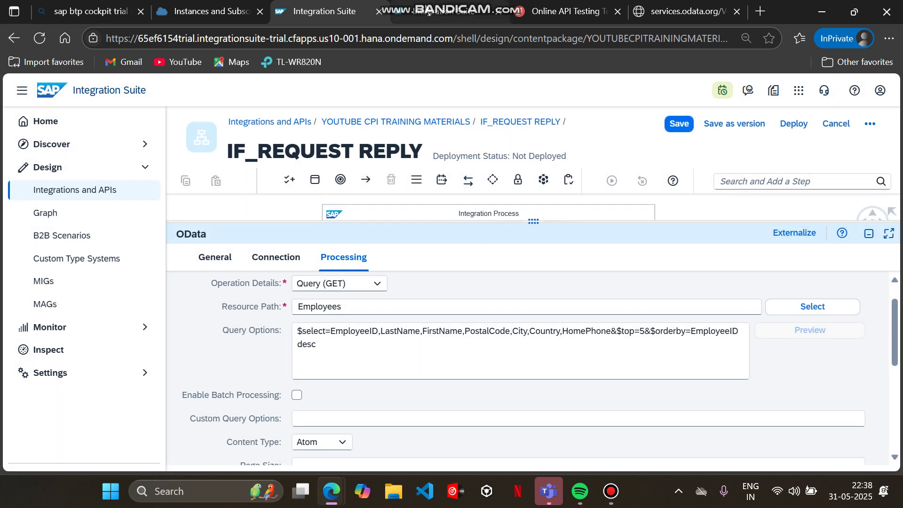
- Switch to ReqBin, resend the GET request, and check the order of the Employee records in the response body
left_click(534, 11)
scroll(442, 304, "up", 2)
scroll(445, 243, "up", 3)
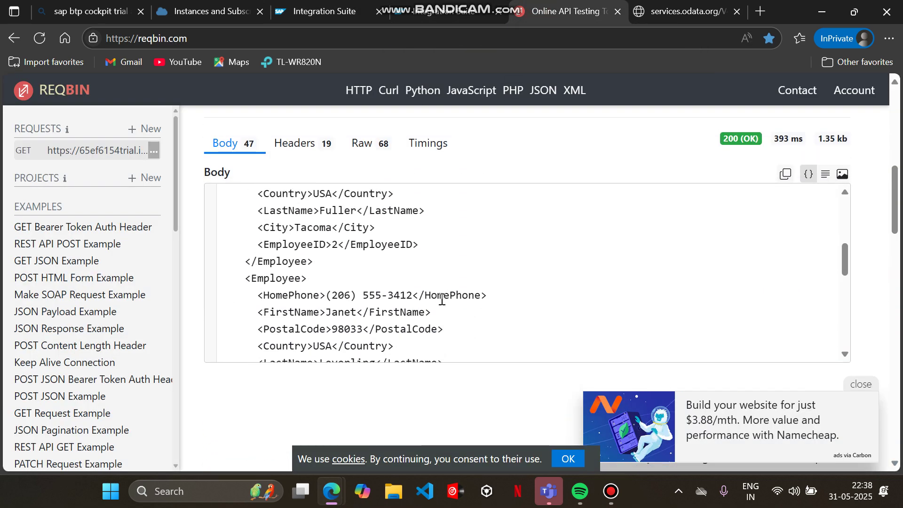
scroll(615, 287, "up", 3)
scroll(682, 292, "up", 8)
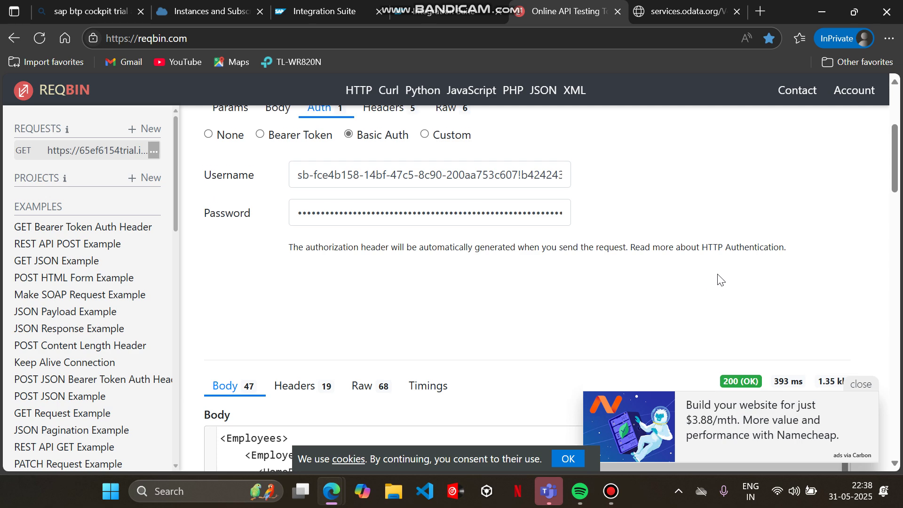
left_click(796, 285)
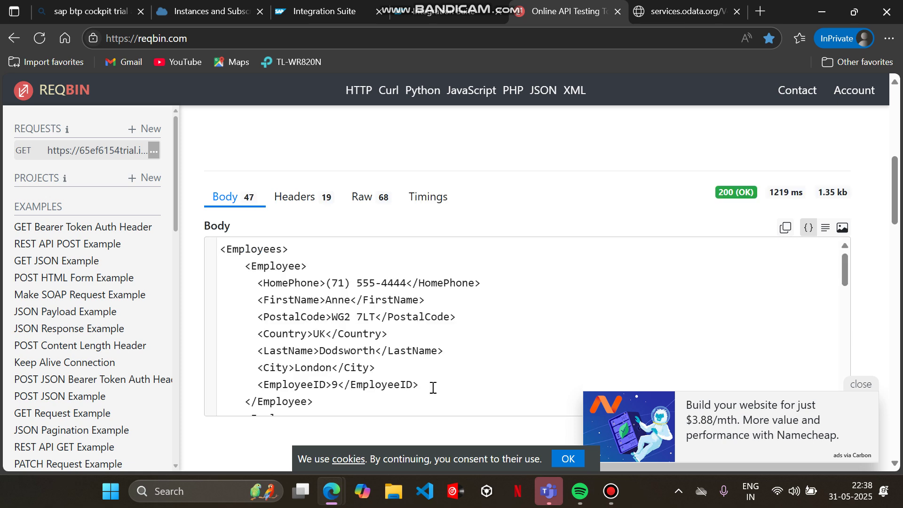
scroll(351, 355, "down", 3)
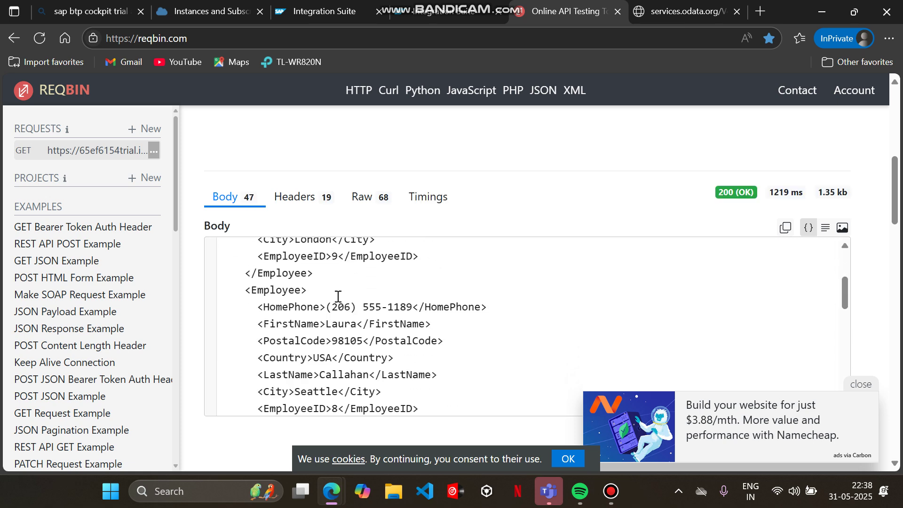
scroll(345, 387, "down", 3)
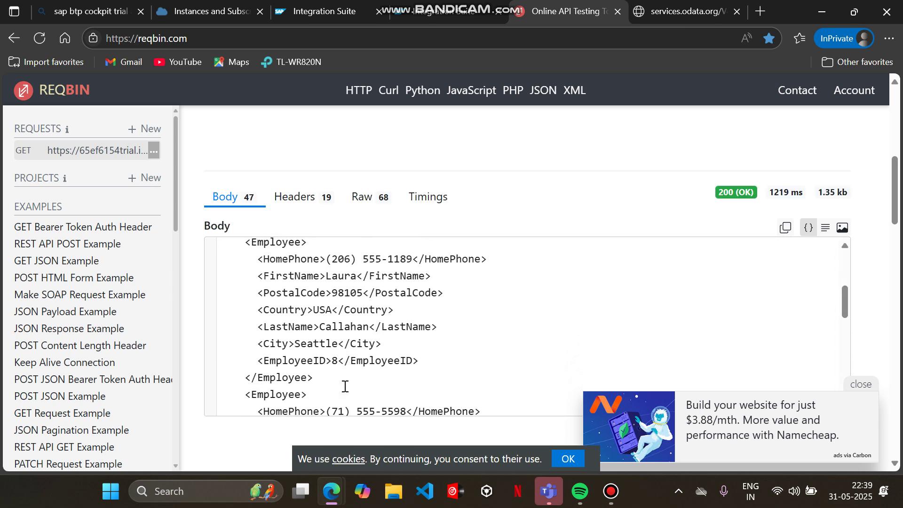
scroll(345, 387, "down", 7)
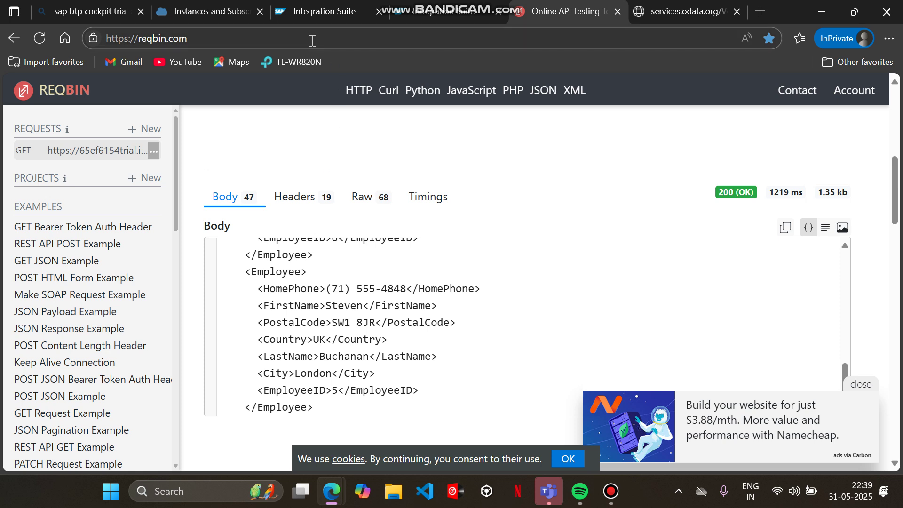
- Switch back to Integration Suite, reopen the Employees model operation, clear the Top limit and set Skip to 3
left_click(308, 14)
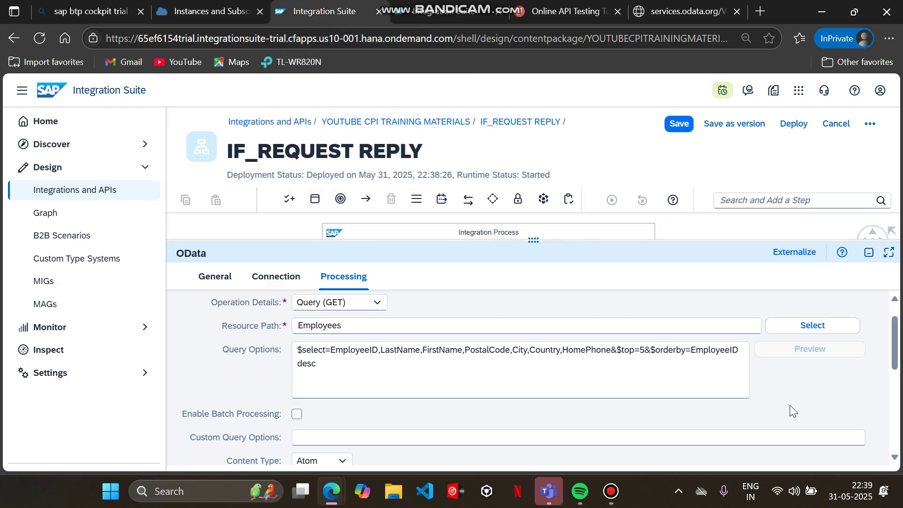
left_click(823, 325)
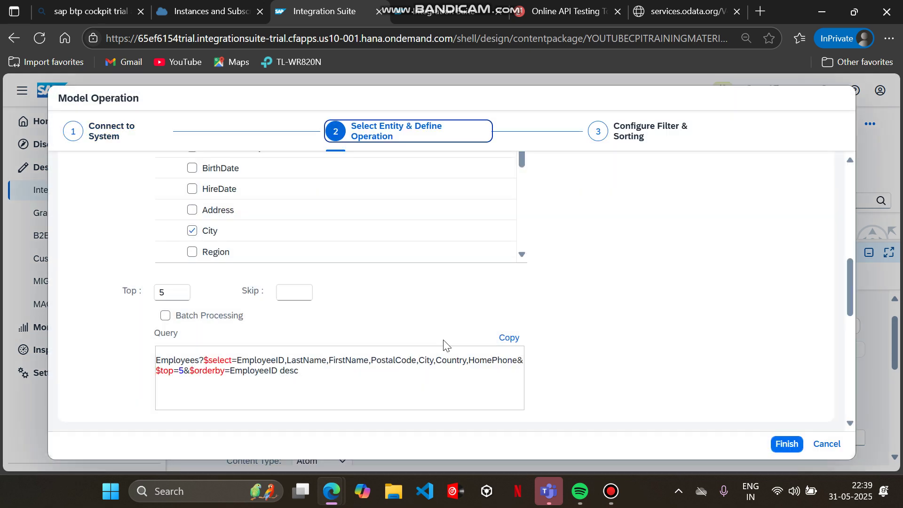
scroll(443, 340, "up", 1)
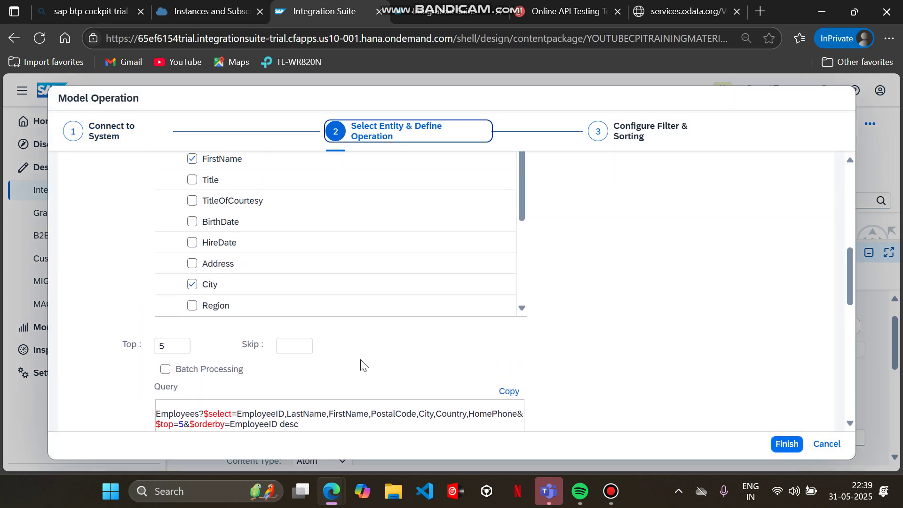
left_click(174, 344)
key("BackSpace")
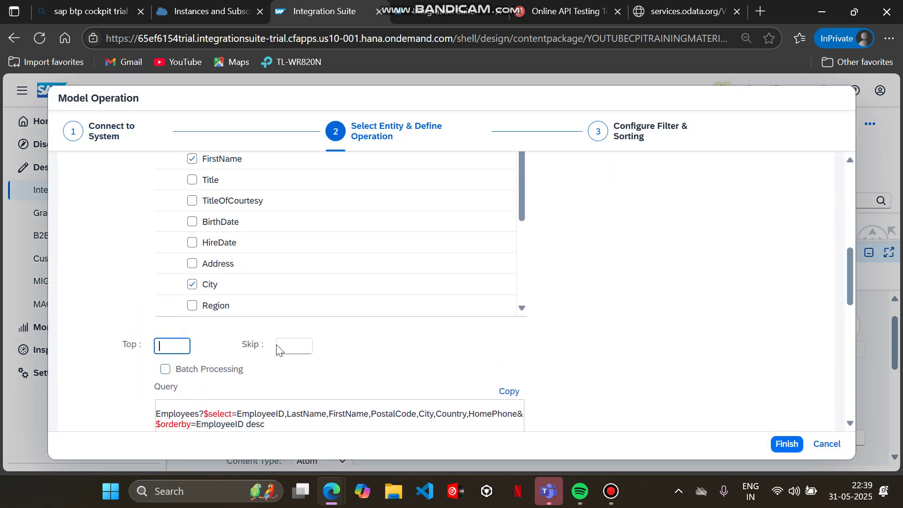
left_click(290, 345)
type("3")
scroll(290, 345, "down", 5)
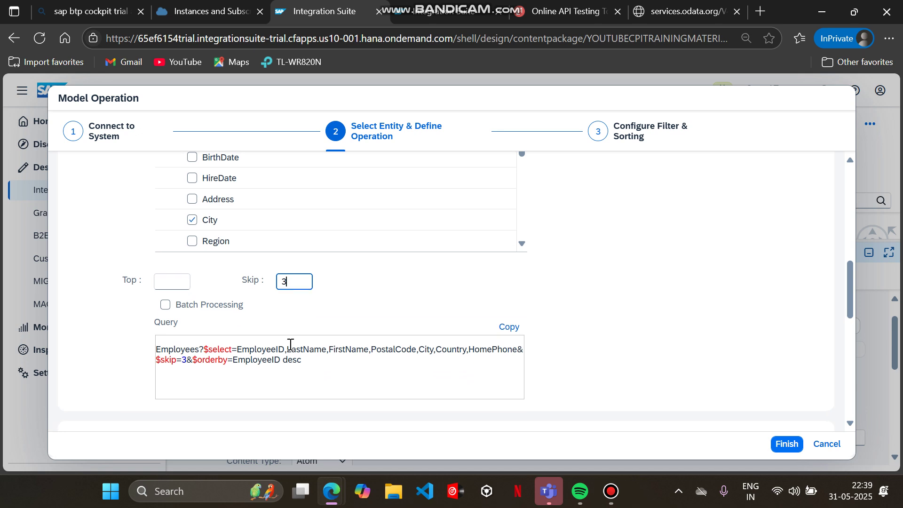
- Remove all sort criteria from the Employees query and finish the model operation
scroll(292, 348, "down", 2)
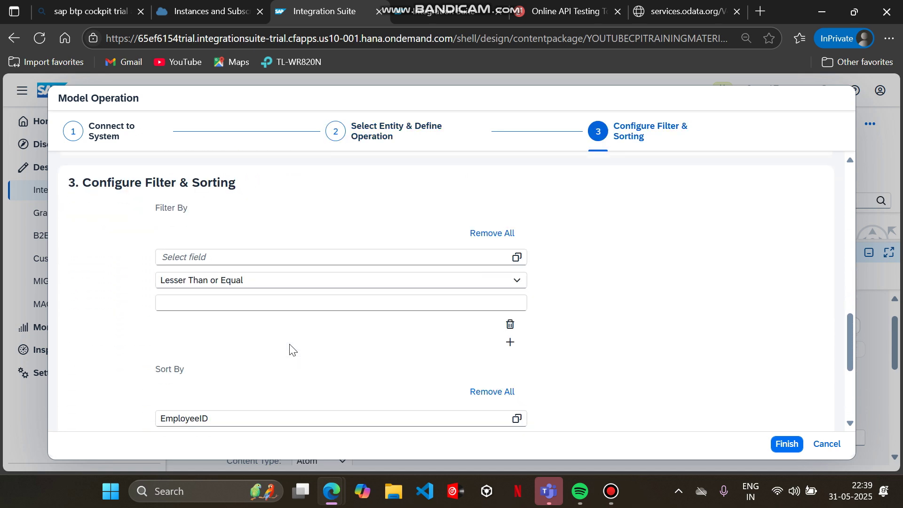
scroll(361, 303, "up", 2)
scroll(361, 308, "up", 5)
scroll(361, 308, "down", 3)
scroll(362, 308, "down", 6)
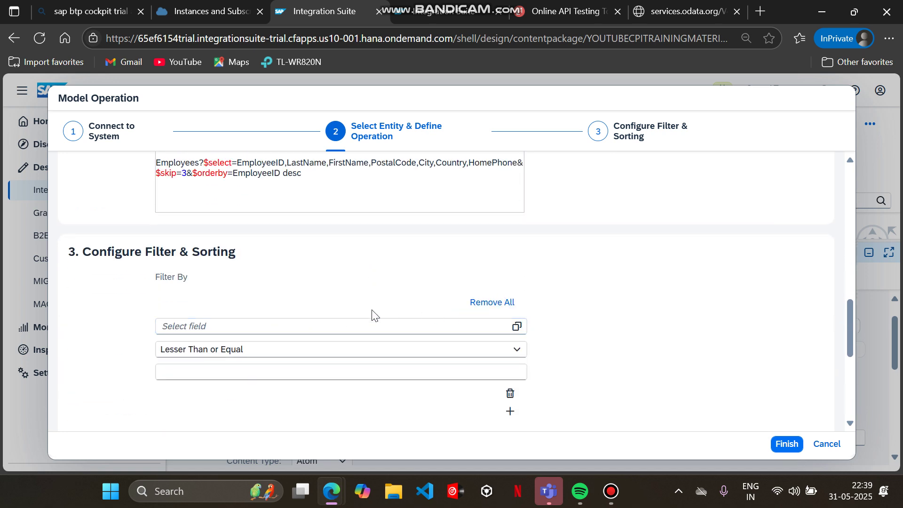
scroll(373, 314, "down", 4)
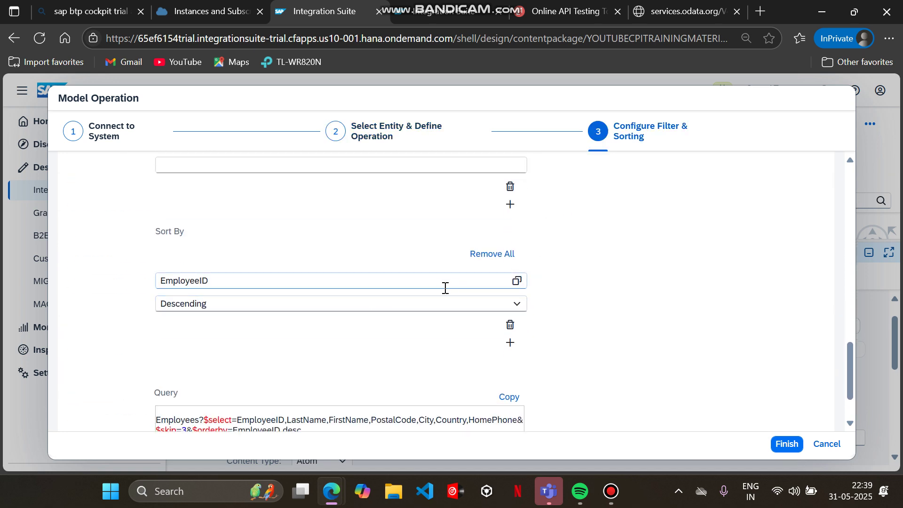
left_click(483, 257)
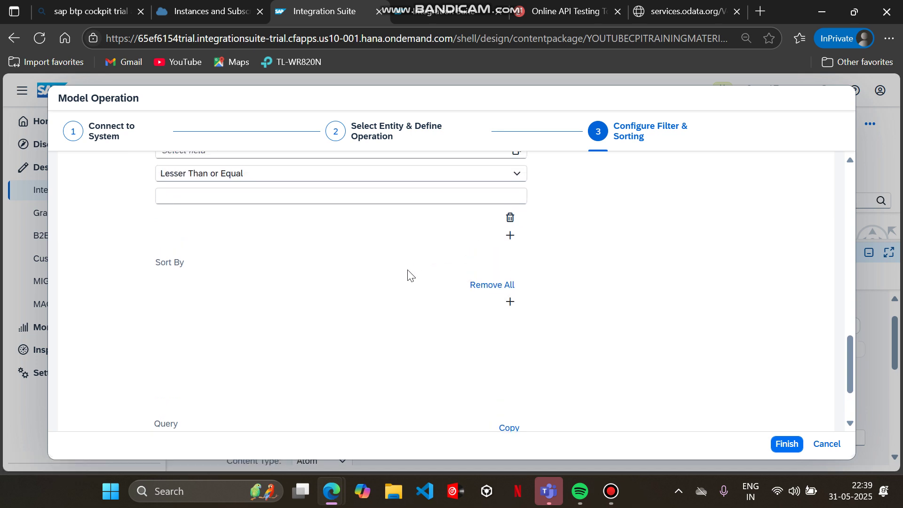
scroll(408, 275, "down", 2)
scroll(408, 273, "up", 1)
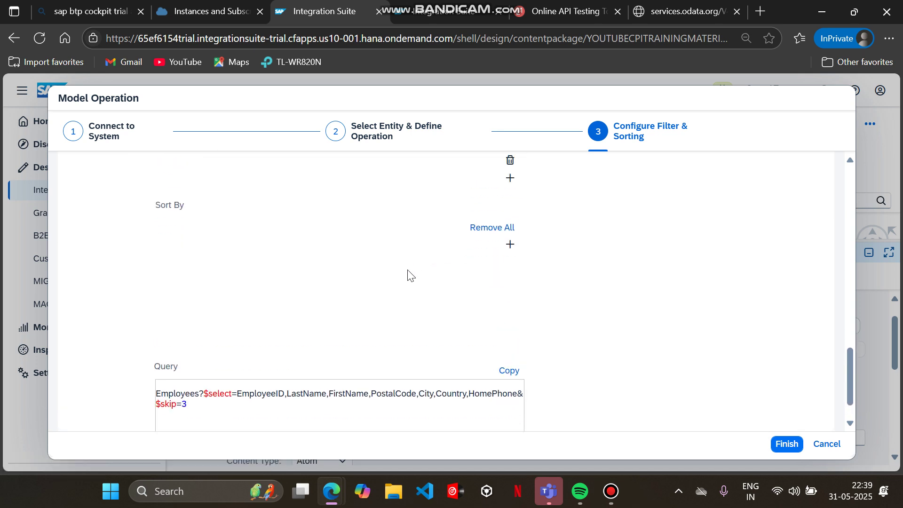
scroll(409, 276, "up", 10)
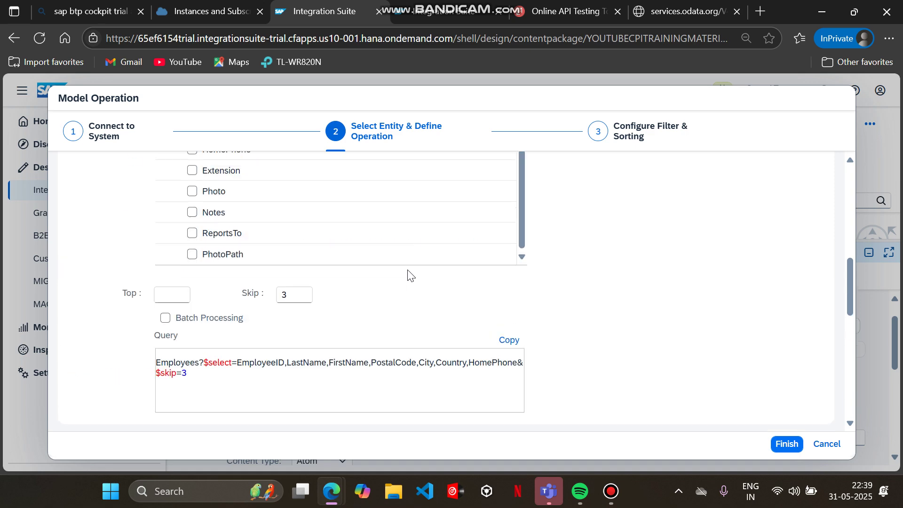
left_click(785, 447)
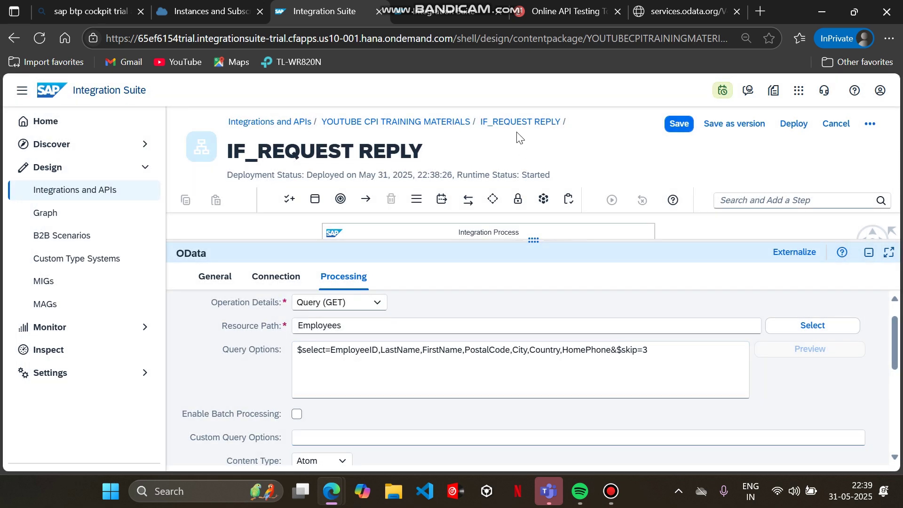
- Save the flow with the skip query and deploy it on the Cloud Integration runtime profile
left_click(668, 126)
left_click(783, 127)
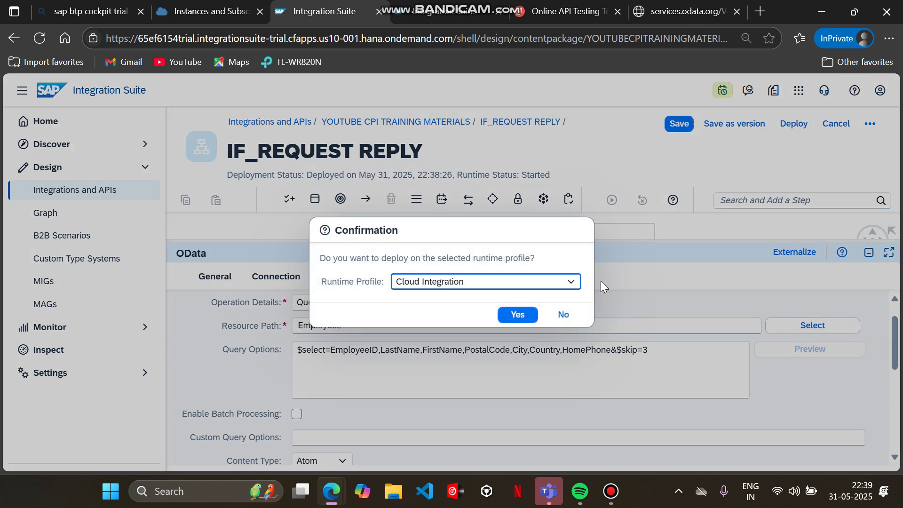
- Deploy the IF_REQUEST REPLY integration flow on the Cloud Integration runtime profile
left_click(519, 314)
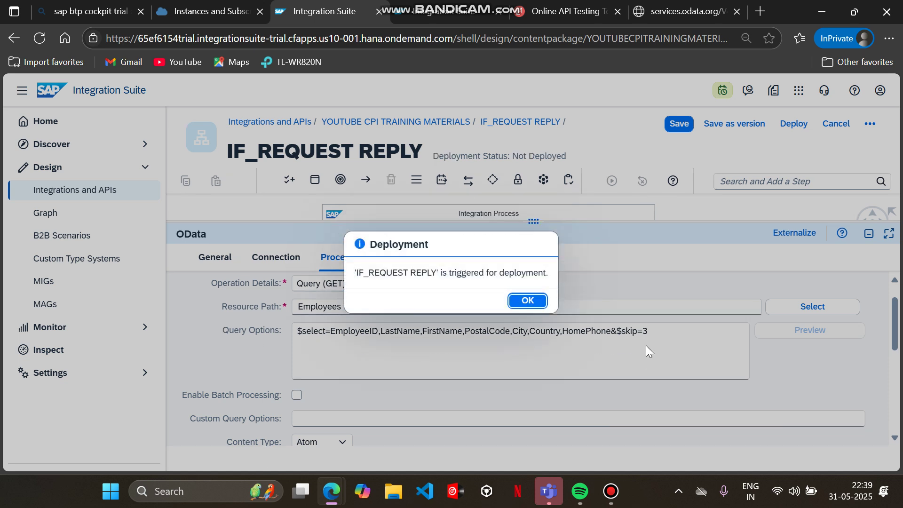
left_click(526, 302)
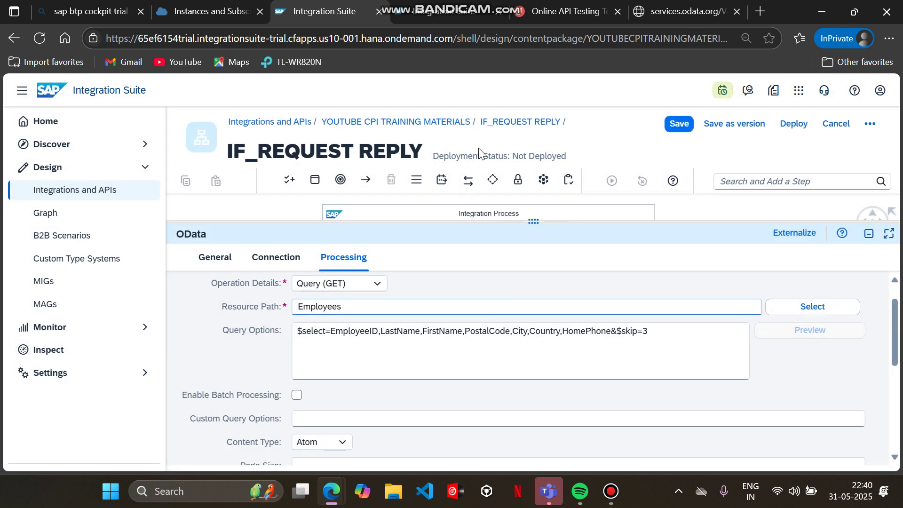
- Switch to ReqBin and send the GET request to the deployed flow's HTTP endpoint
left_click(544, 11)
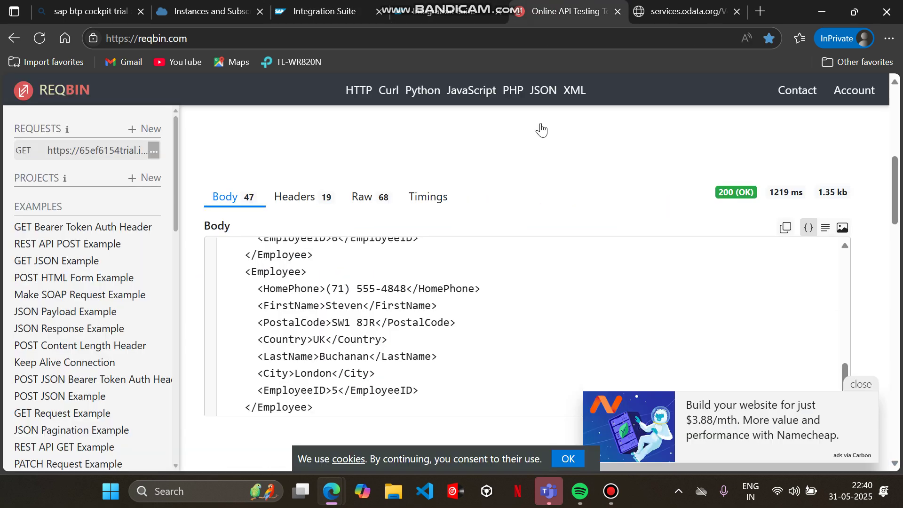
scroll(551, 177, "up", 8)
left_click(813, 277)
left_click(630, 52)
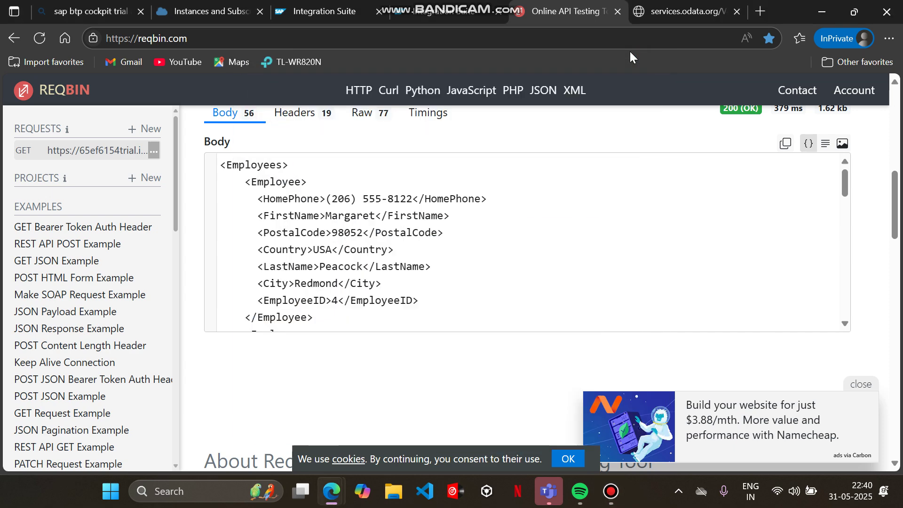
- Send the same GET request once more with its existing Basic Auth settings
scroll(578, 259, "up", 5)
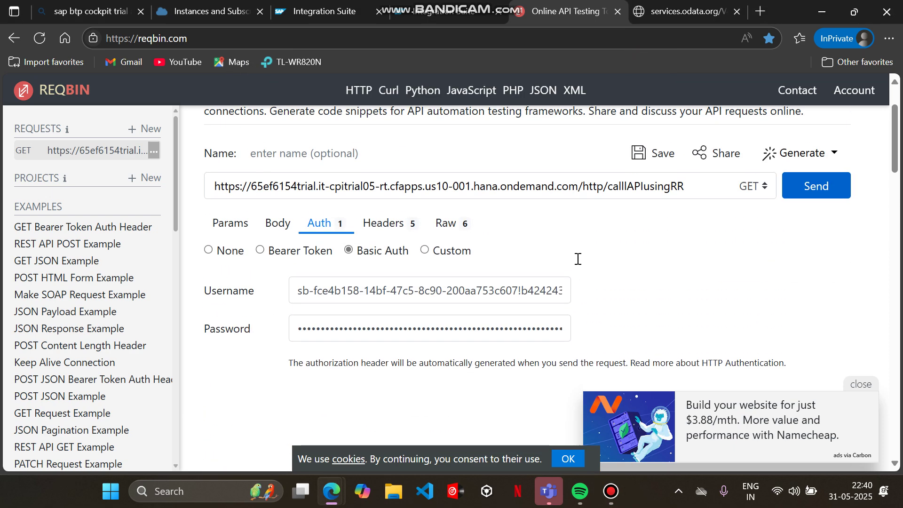
scroll(578, 259, "up", 3)
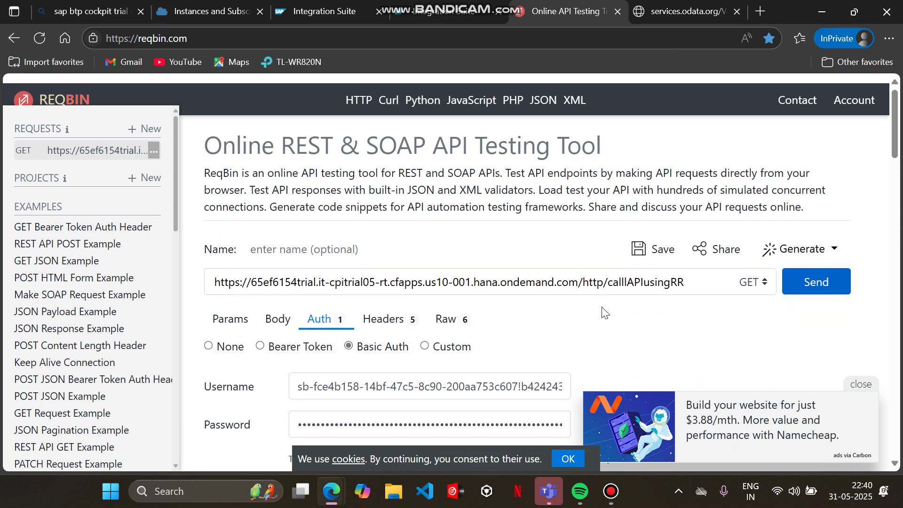
scroll(605, 313, "down", 2)
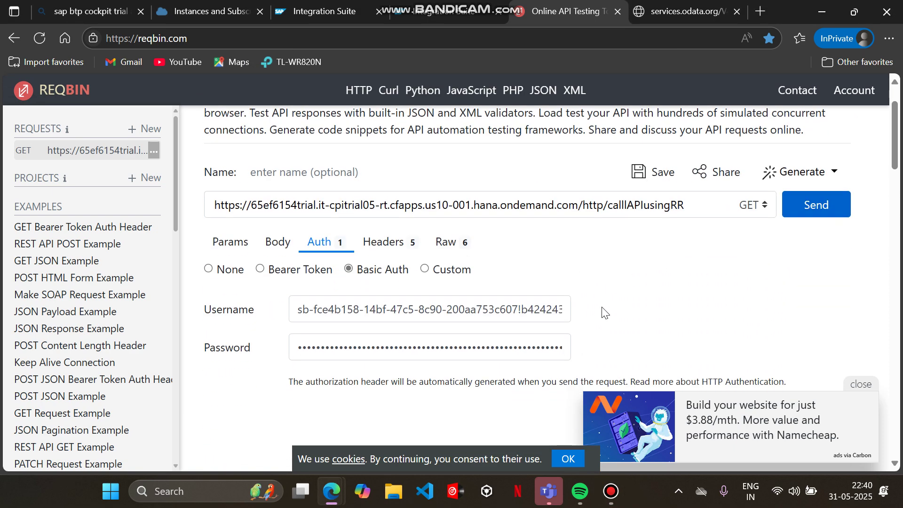
left_click(808, 209)
- Examine the employee records in the response body to check which EmployeeIDs come back with the skip option
scroll(634, 288, "down", 2)
scroll(634, 288, "up", 1)
scroll(634, 288, "down", 6)
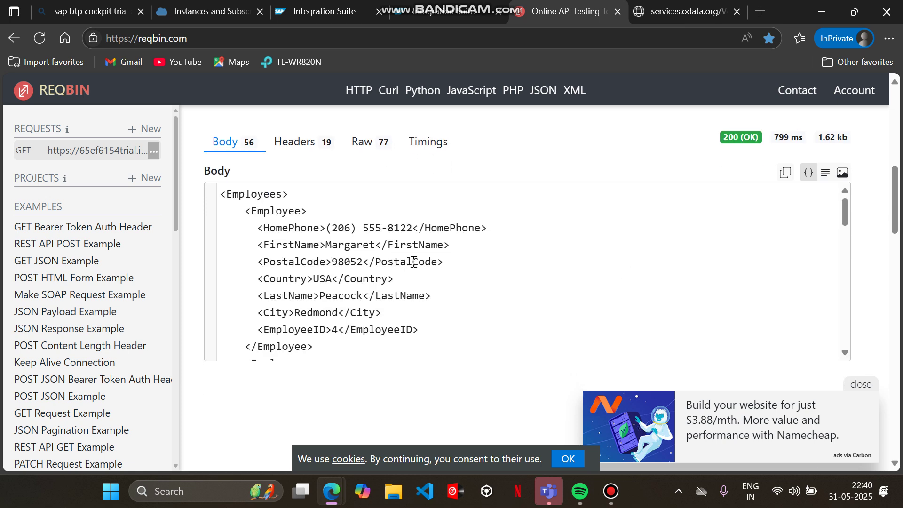
scroll(476, 286, "down", 1)
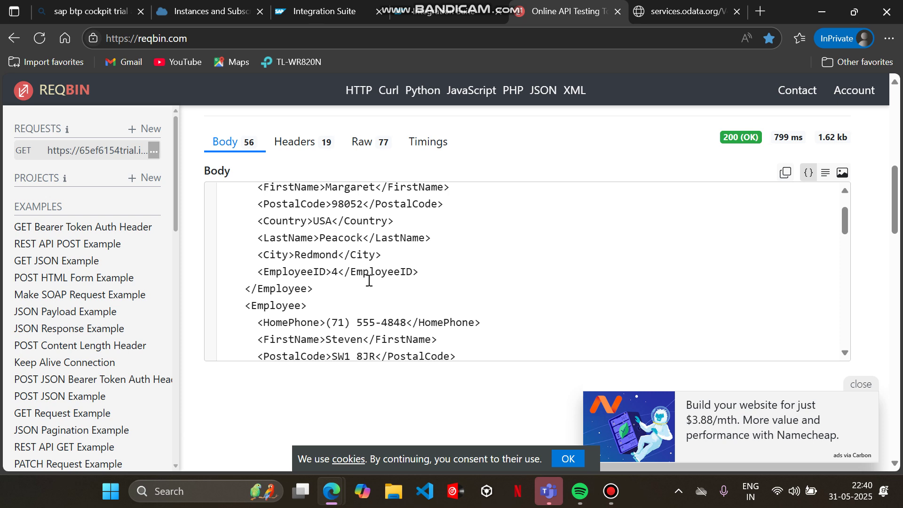
scroll(369, 279, "down", 1)
scroll(363, 279, "down", 2)
scroll(360, 278, "down", 8)
scroll(359, 278, "down", 1)
scroll(360, 279, "down", 2)
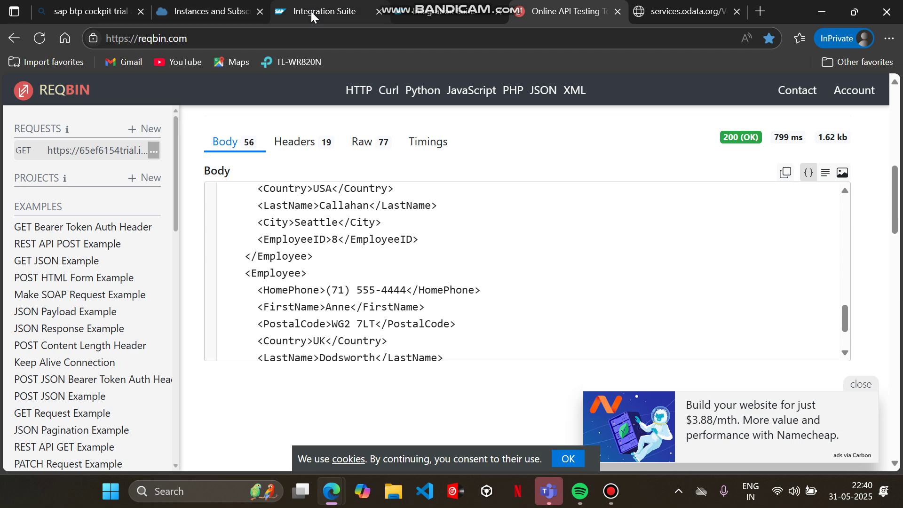
- Switch to SAP Integration Suite and set Top to 4 in the OData receiver's Employees query operation
left_click(312, 12)
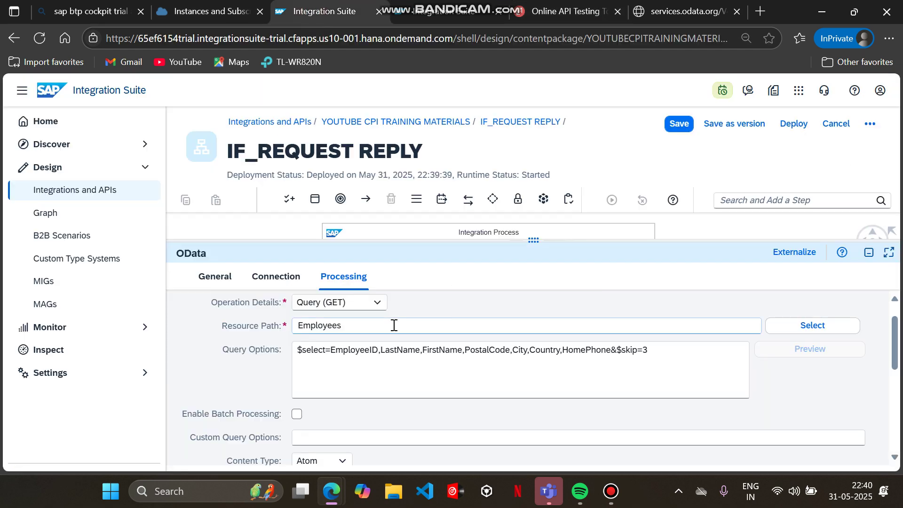
left_click(845, 325)
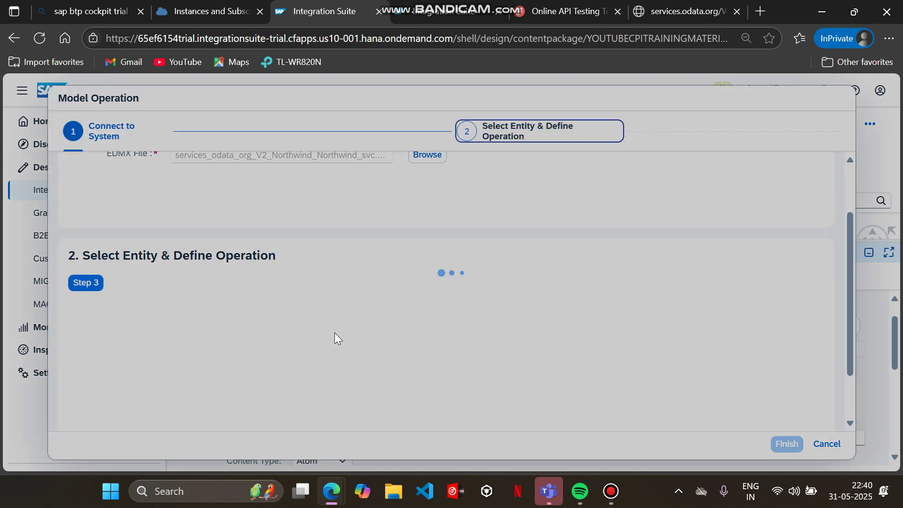
scroll(335, 338, "down", 10)
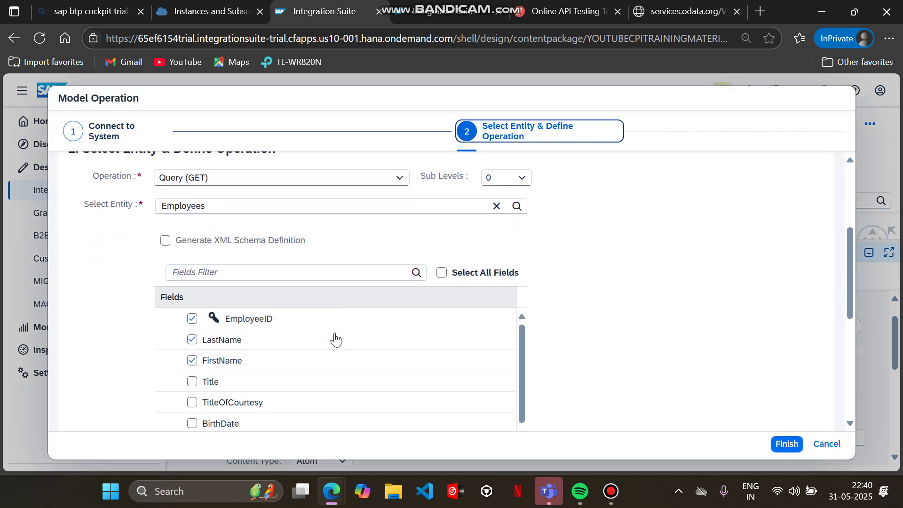
scroll(336, 338, "down", 3)
scroll(570, 300, "down", 5)
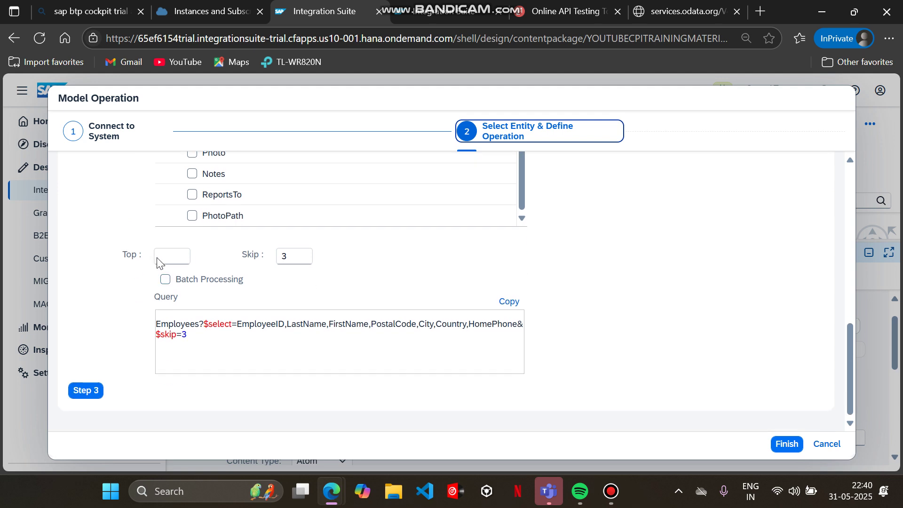
left_click(179, 255)
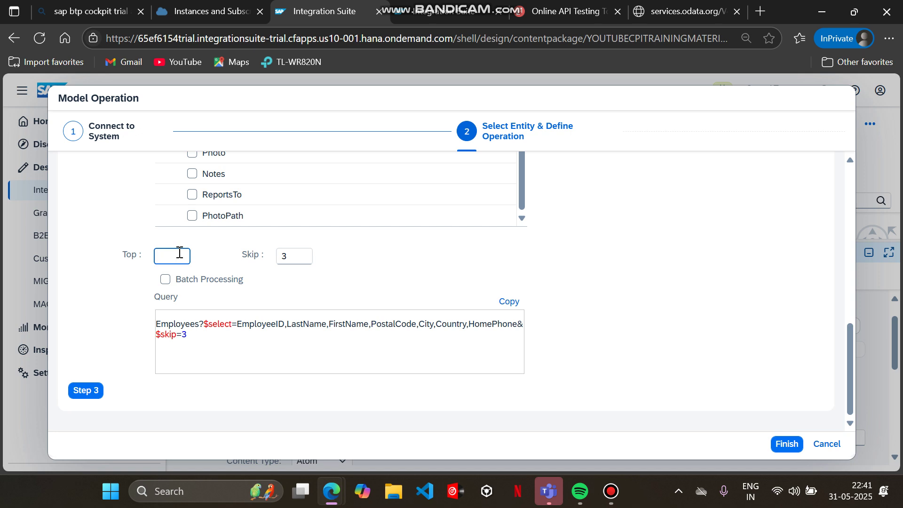
type("5")
key("BackSpace")
type("4")
left_click(787, 444)
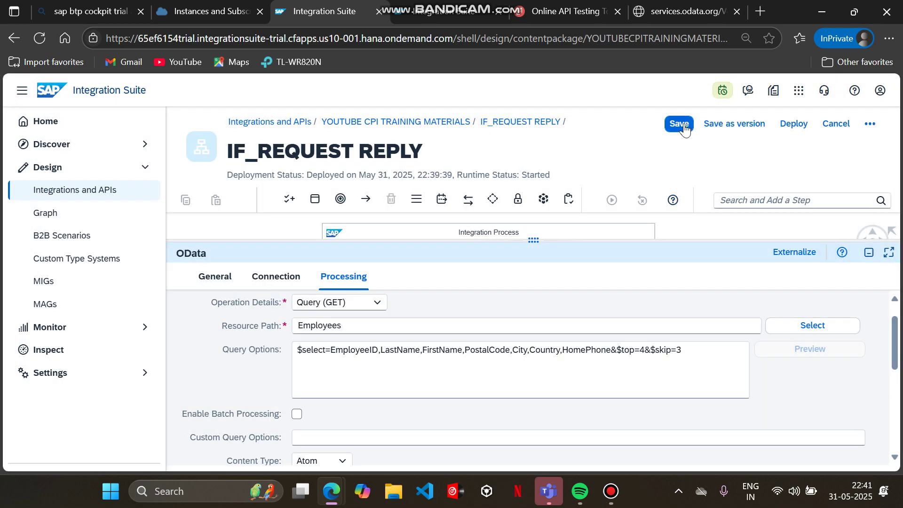
- Save the IF_REQUEST REPLY flow and redeploy it on the Cloud Integration runtime profile
left_click(684, 126)
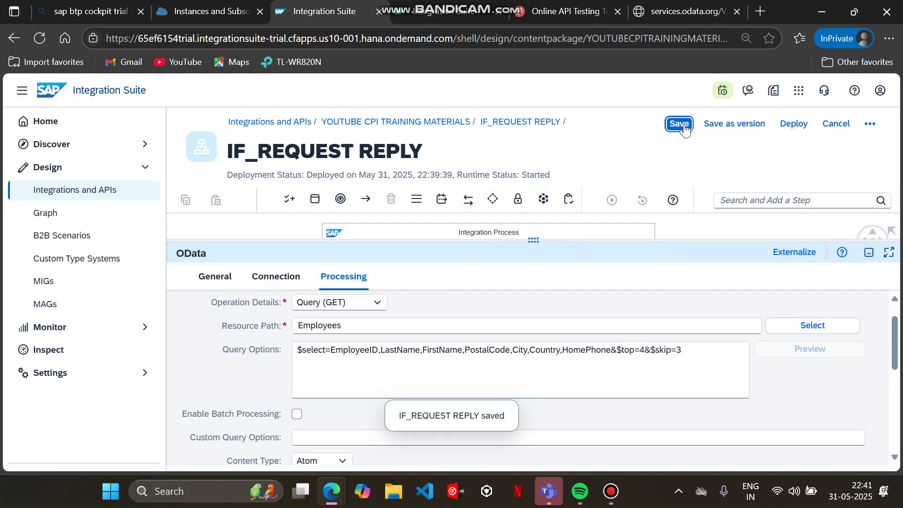
left_click(794, 124)
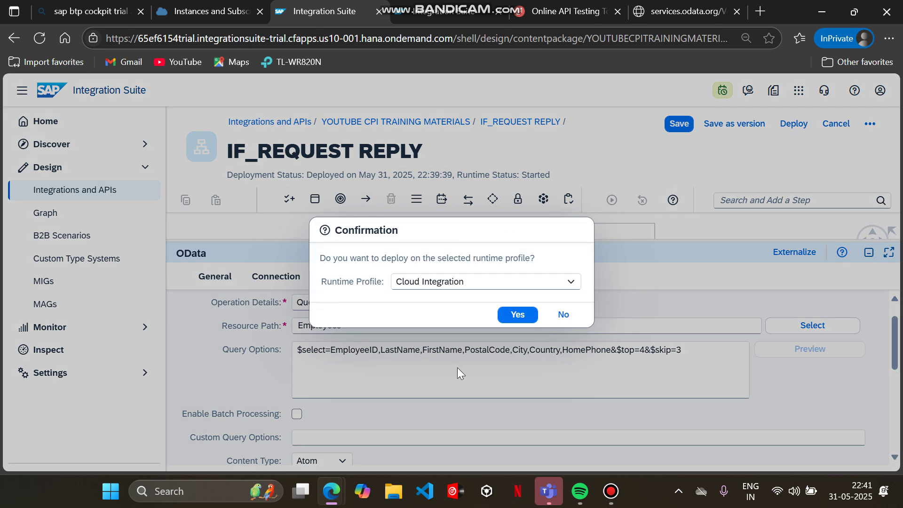
left_click(519, 315)
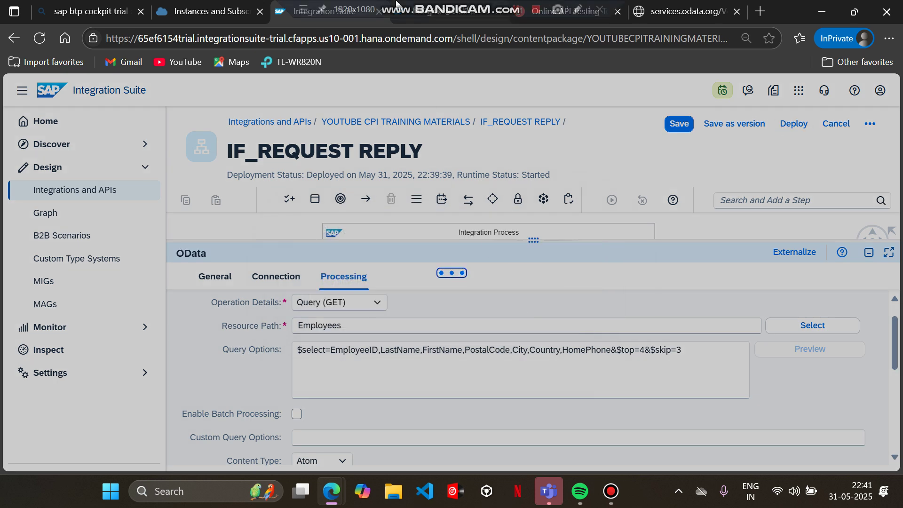
left_click(522, 302)
- Switch to ReqBin and resend the GET request to test the redeployed flow
left_click(545, 13)
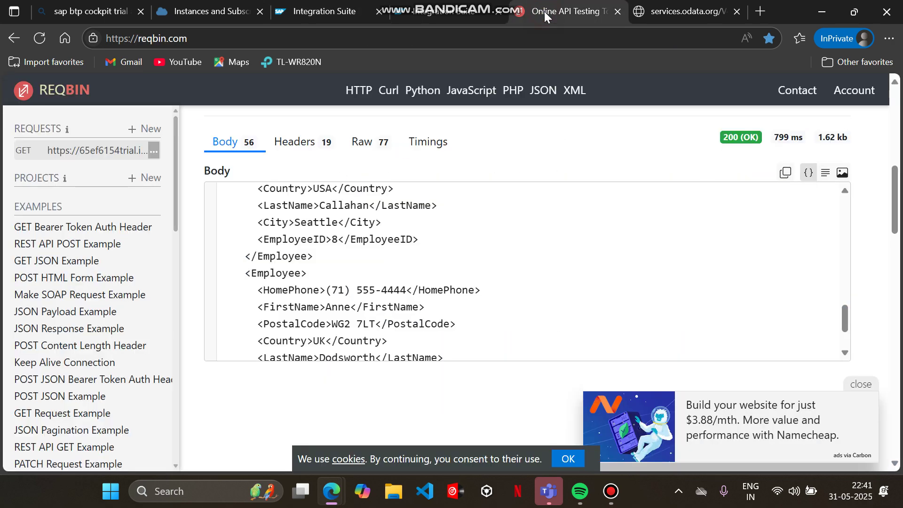
scroll(587, 187, "up", 15)
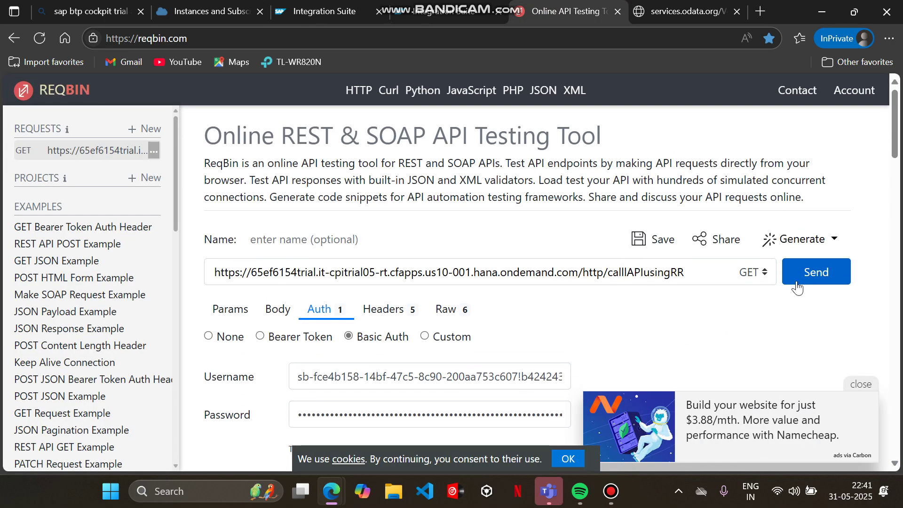
left_click(797, 283)
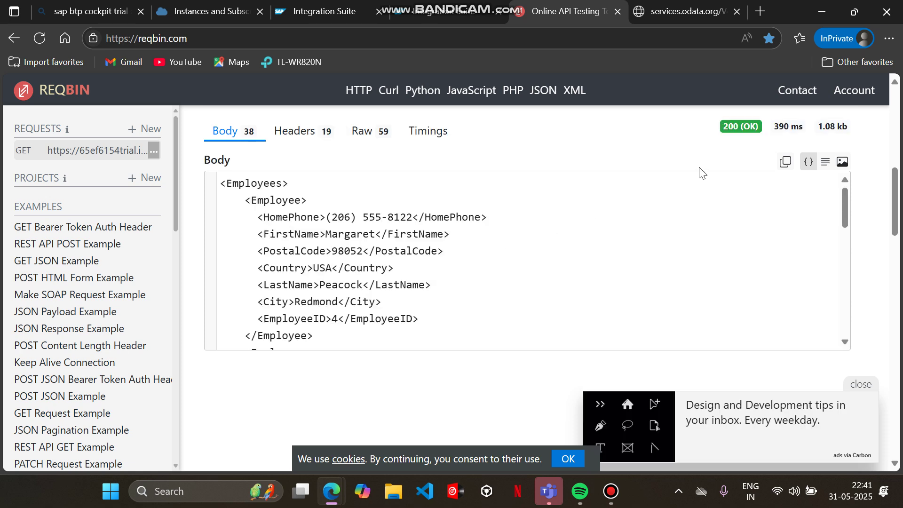
- Examine the new response body from the first to the last employee record to check the effect of the top and skip options
scroll(376, 274, "down", 1)
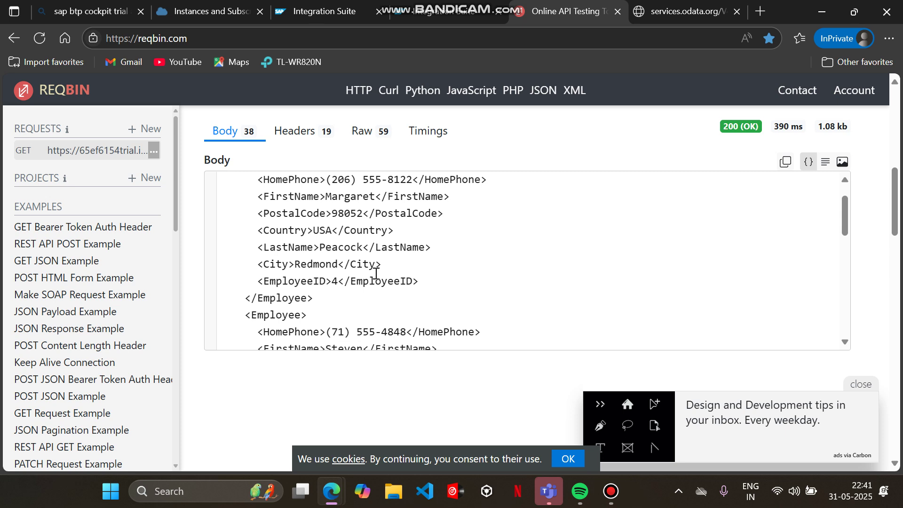
scroll(376, 274, "down", 1)
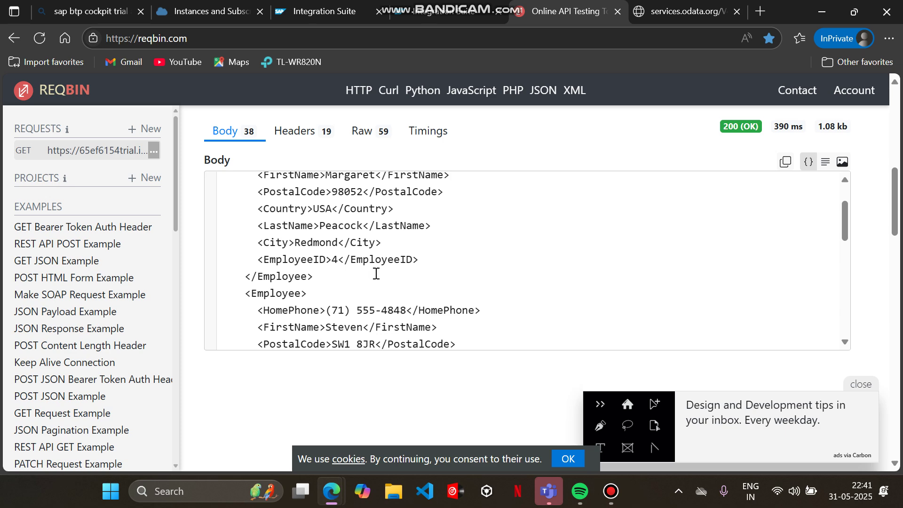
scroll(376, 274, "down", 10)
scroll(376, 274, "down", 8)
scroll(376, 274, "down", 2)
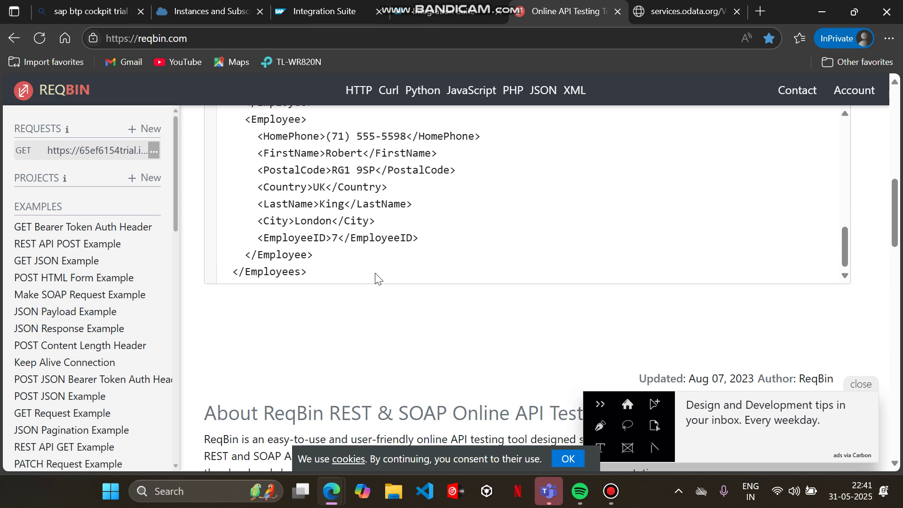
scroll(376, 273, "up", 3)
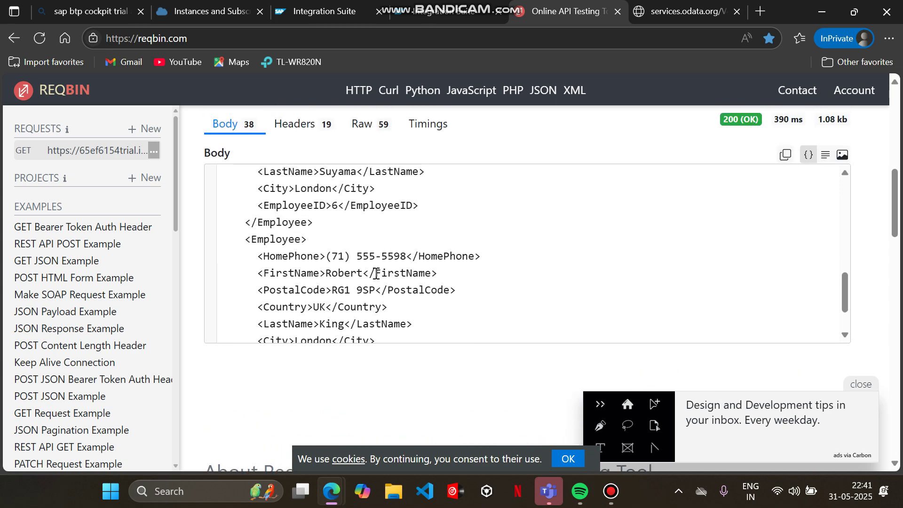
scroll(376, 273, "up", 15)
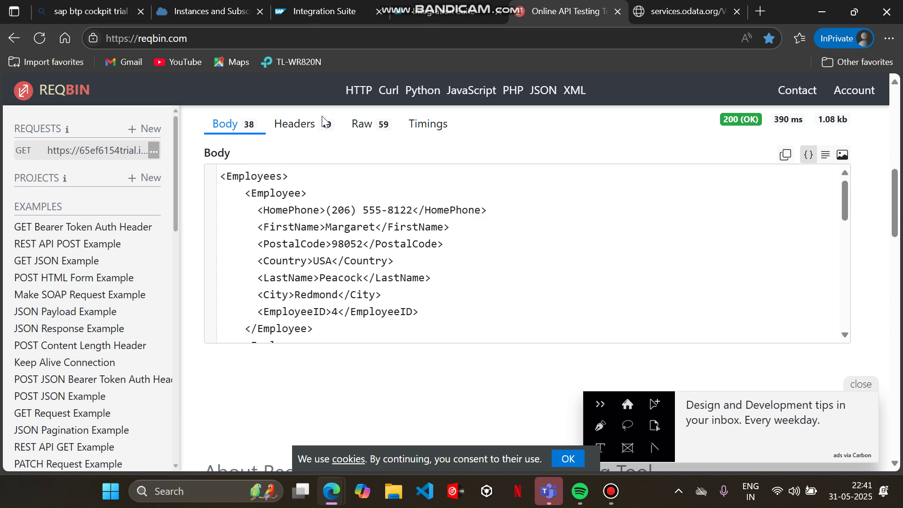
- Return to SAP Integration Suite and shrink the OData properties area to reveal the integration process diagram
left_click(336, 3)
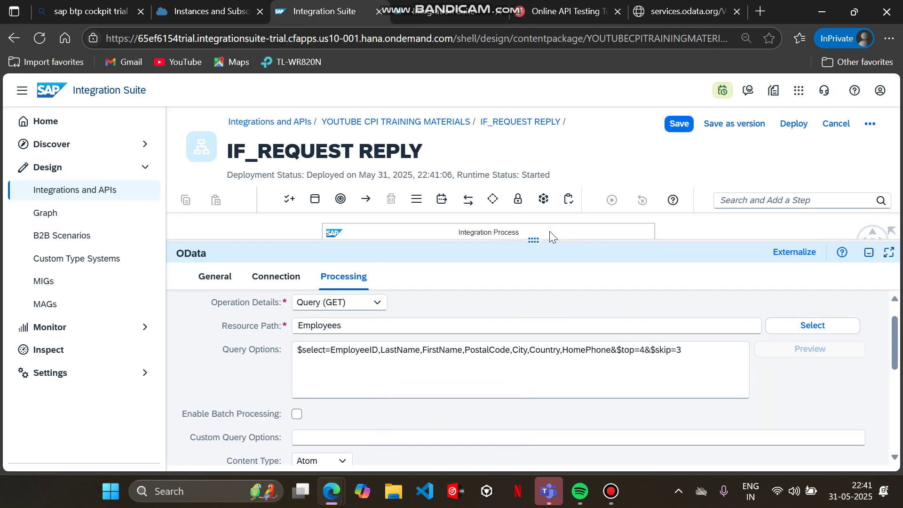
left_click_drag(529, 239, 549, 386)
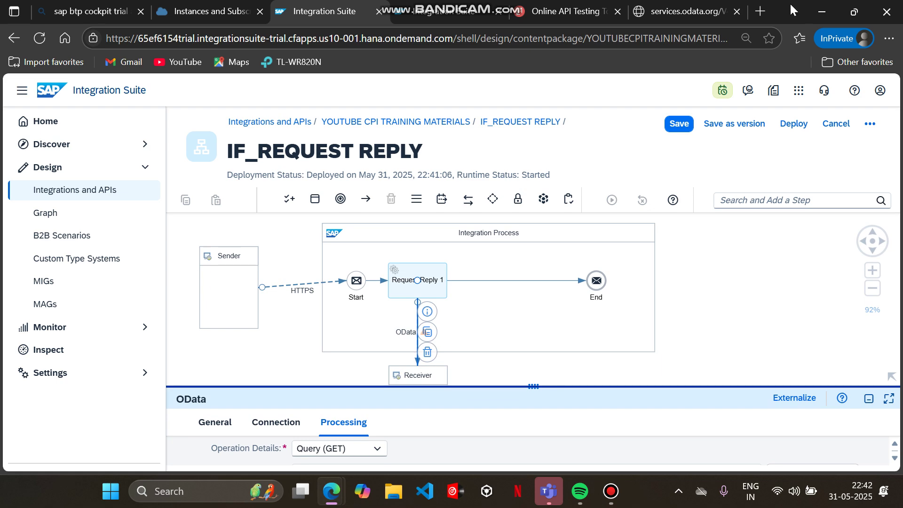
- Search the web for openweathermap in a new browser tab and open the OpenWeatherMap website
left_click(763, 12)
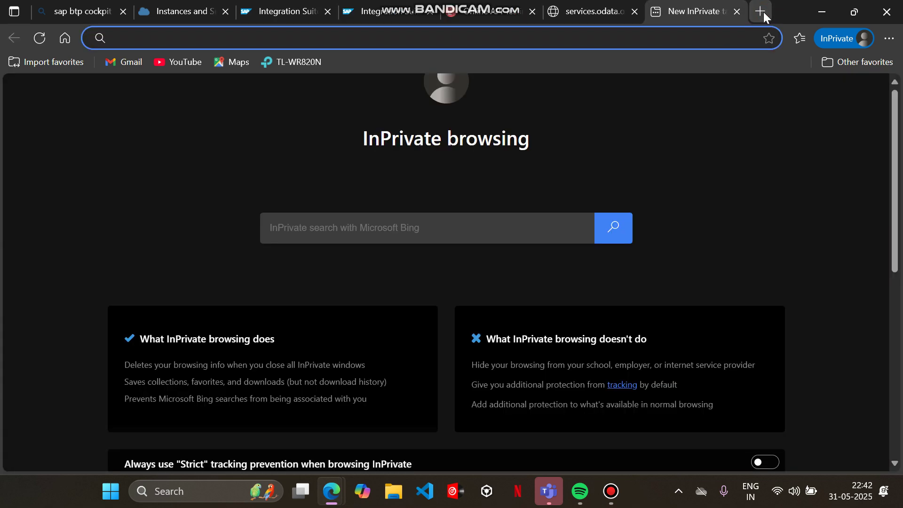
type("ope")
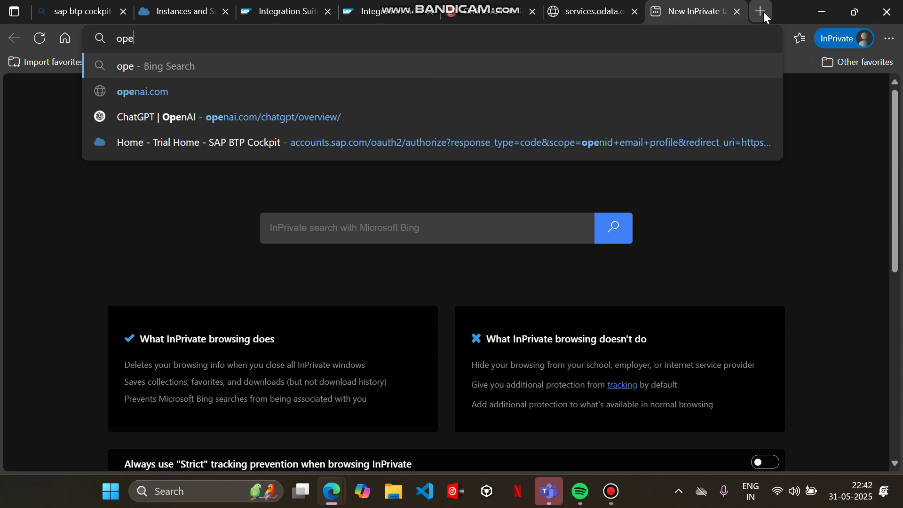
type("nweather")
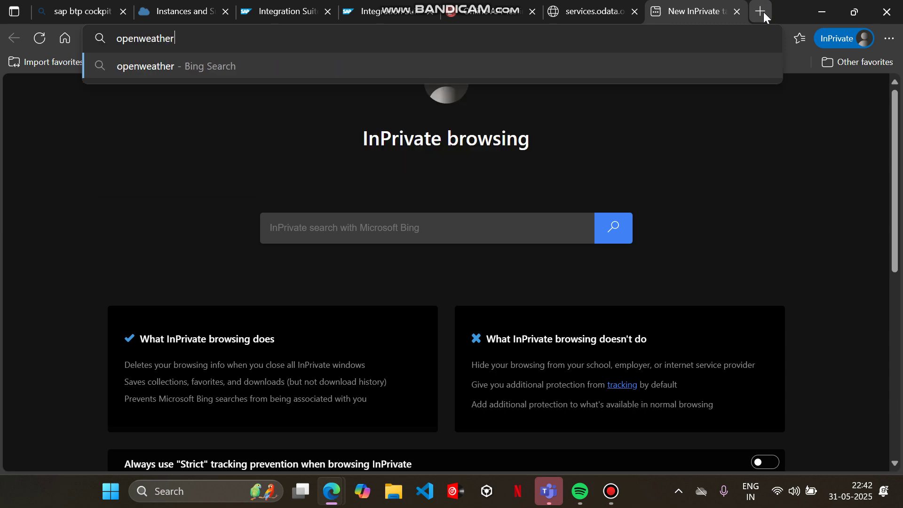
type("map")
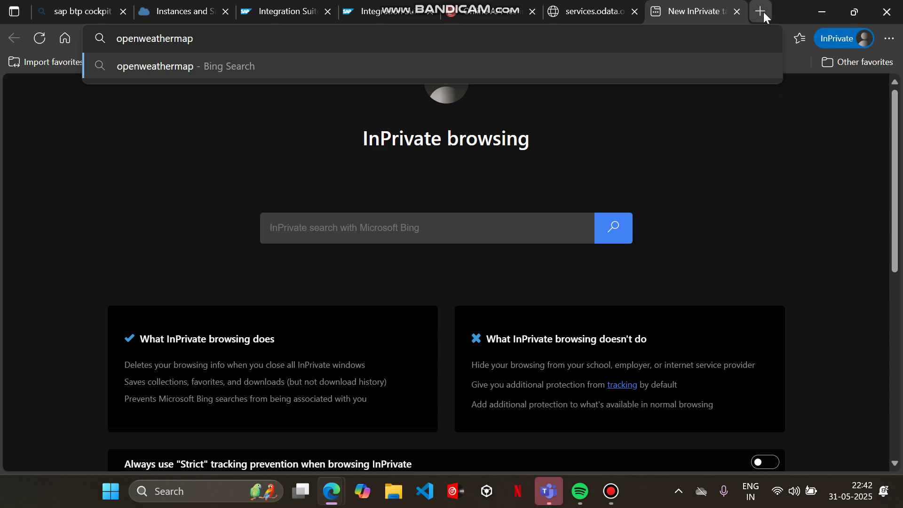
key("Return")
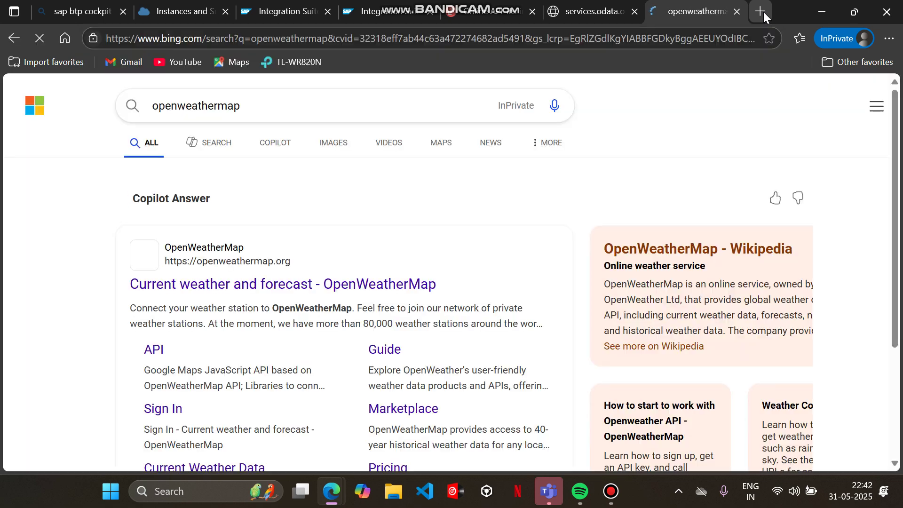
left_click(254, 284)
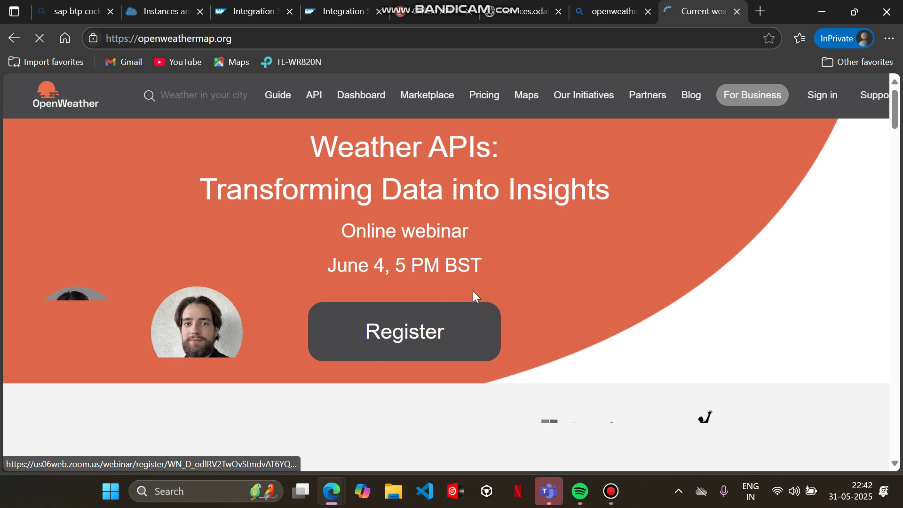
- Sign in to the OpenWeather account and open the Weather API overview page
left_click(831, 100)
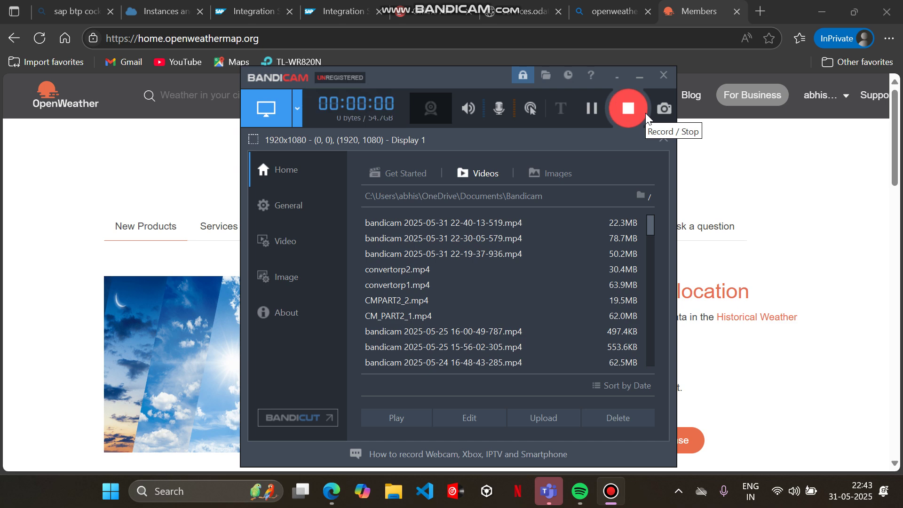
left_click(629, 106)
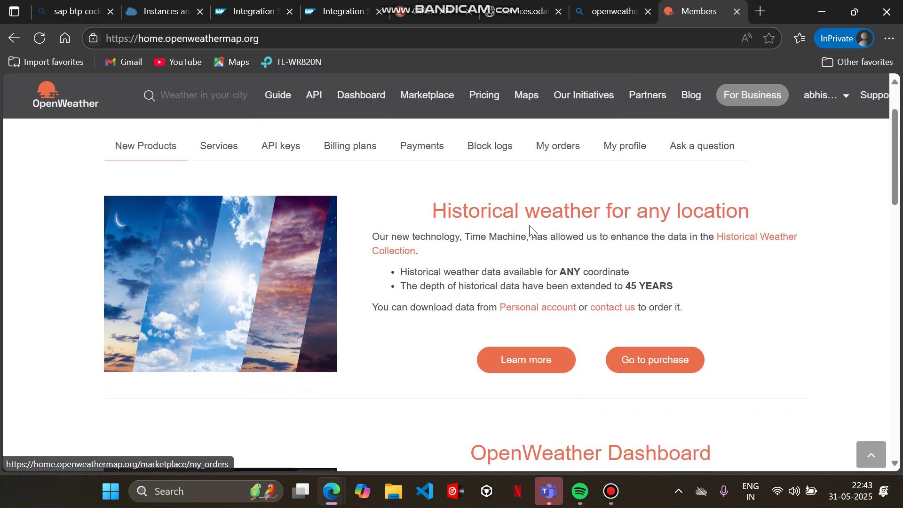
left_click(316, 101)
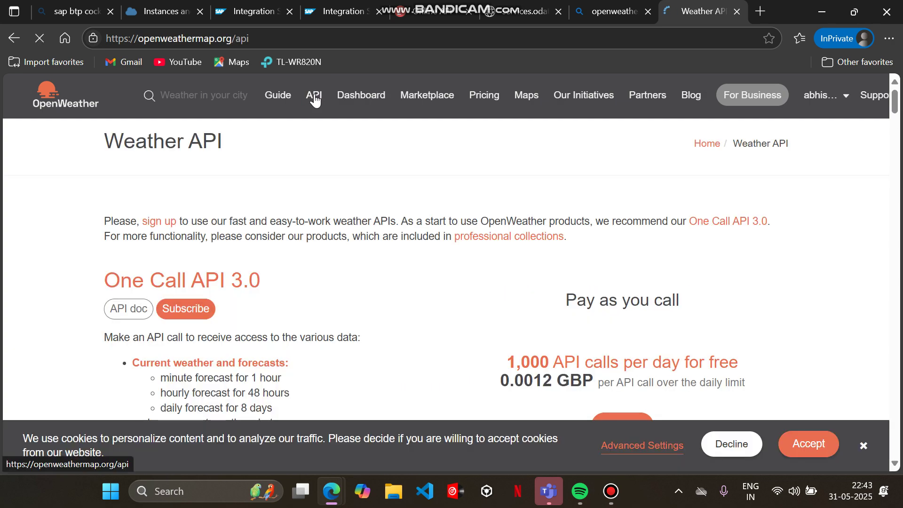
- Open the Geocoding API documentation and go to the API call format for coordinates by location name
scroll(395, 247, "down", 10)
scroll(396, 248, "down", 20)
scroll(397, 248, "down", 20)
scroll(395, 245, "down", 20)
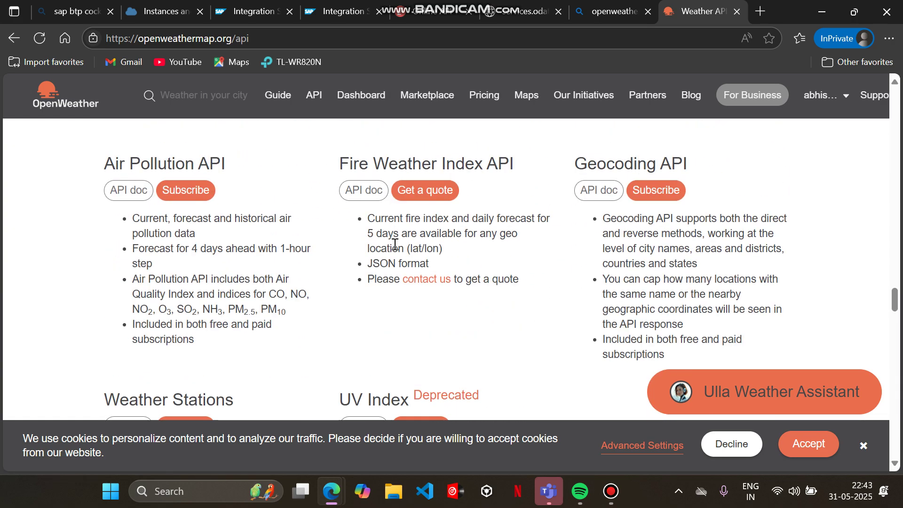
scroll(396, 245, "up", 1)
left_click(605, 246)
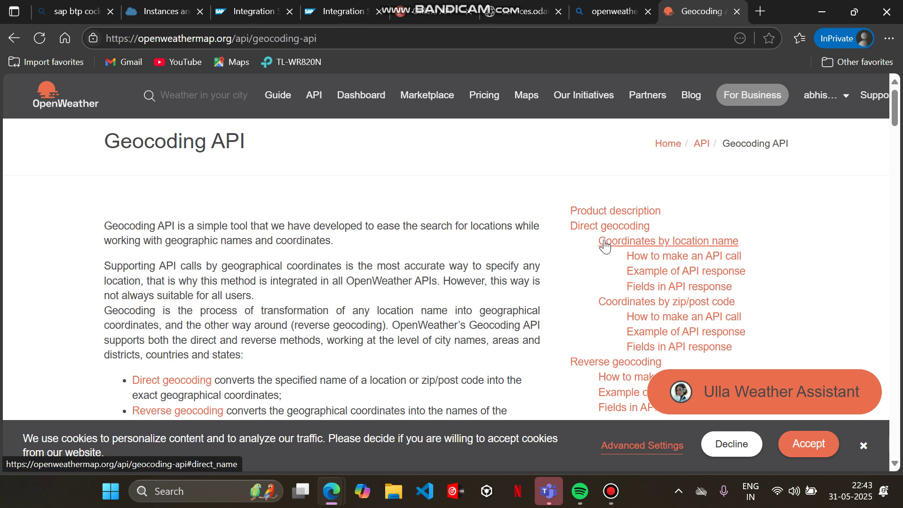
left_click(605, 244)
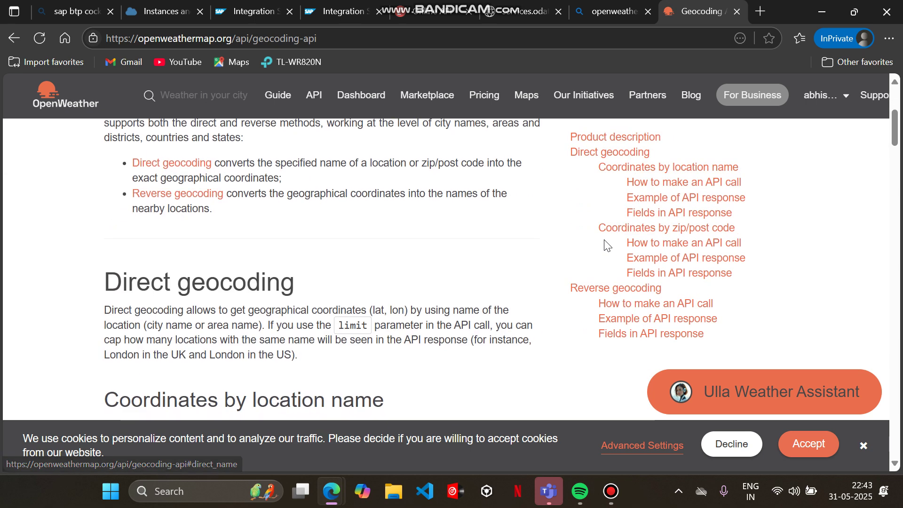
scroll(549, 181, "down", 1)
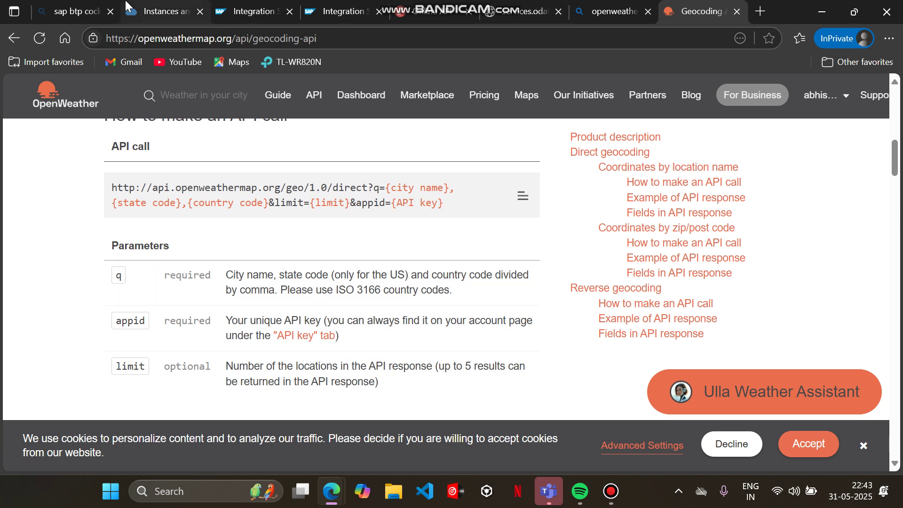
- Switch back to SAP Integration Suite and open the YOUTUBE CPI TRAINING MATERIALS package's artifact list
left_click(288, 5)
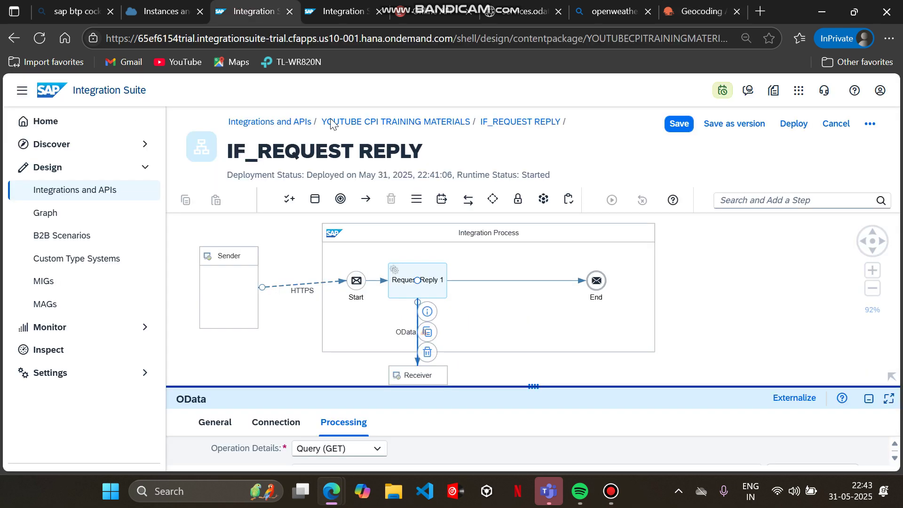
triple_click(388, 121)
left_click(388, 122)
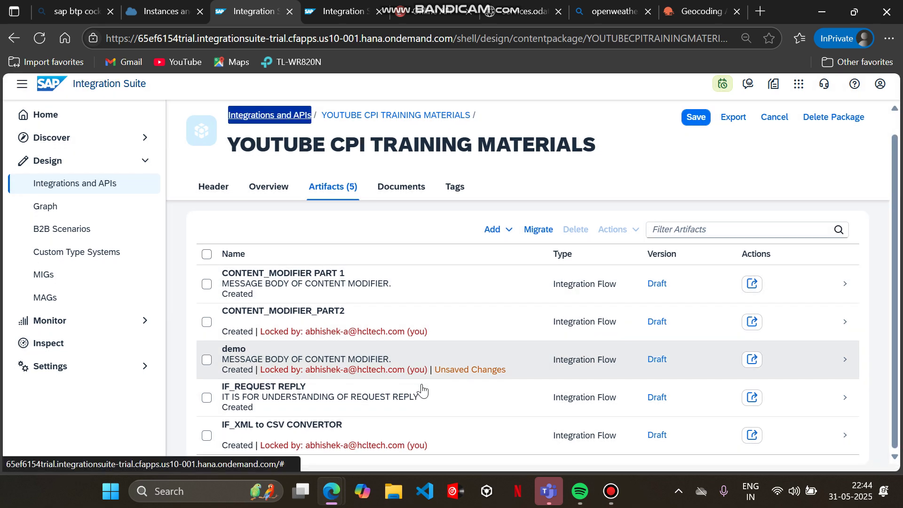
- Start a copy of the IF_REQUEST REPLY flow and name it IF_REQUEST REPLY_USING HTTP ADP
left_click(753, 408)
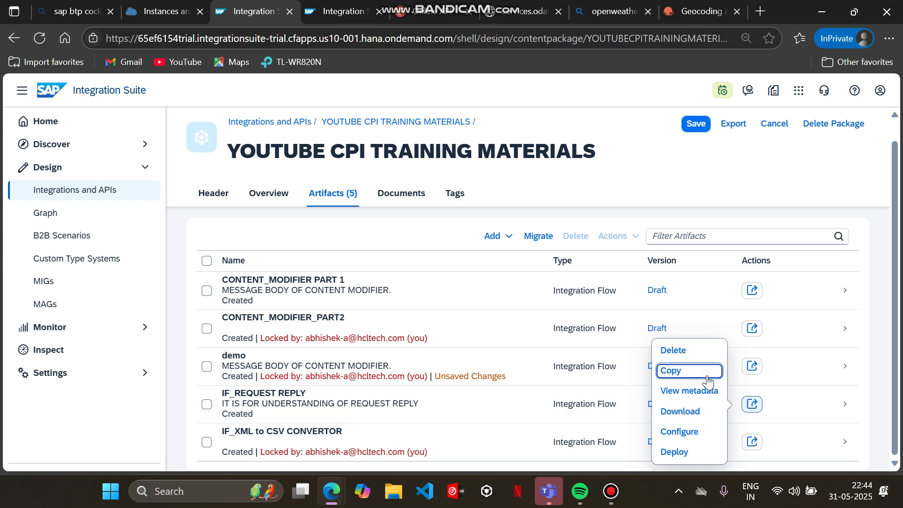
left_click(708, 376)
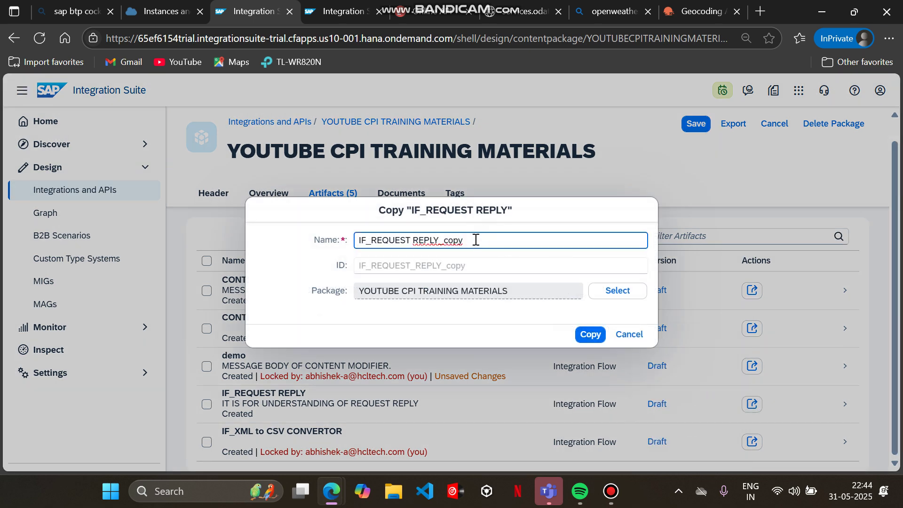
left_click(613, 500)
left_click(613, 499)
key("BackSpace")
key("BackSpace")
key("BackSpace")
type("using")
key("BackSpace")
key("BackSpace")
type("USING HTTP ADP")
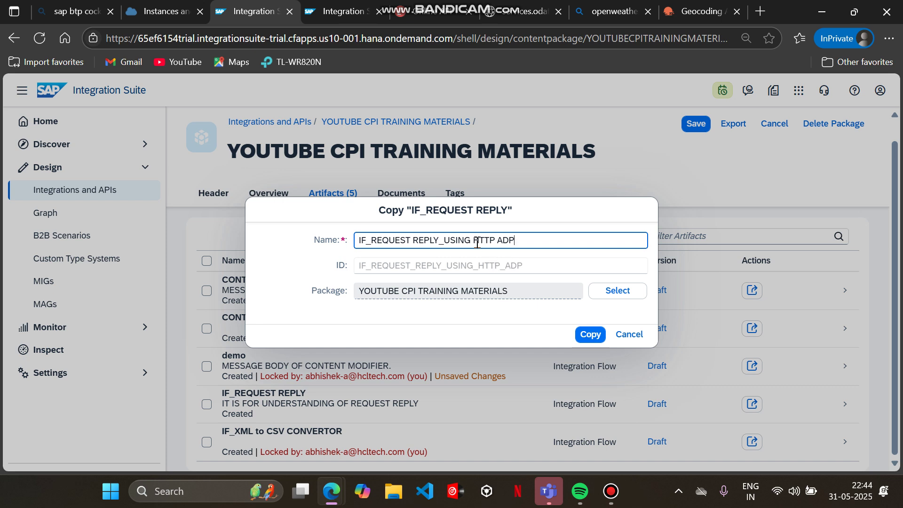
- Replace the spaces around HTTP in the copy's name with underscores and create the copy in the same package
left_click(477, 240)
key("BackSpace")
type("_")
type("_")
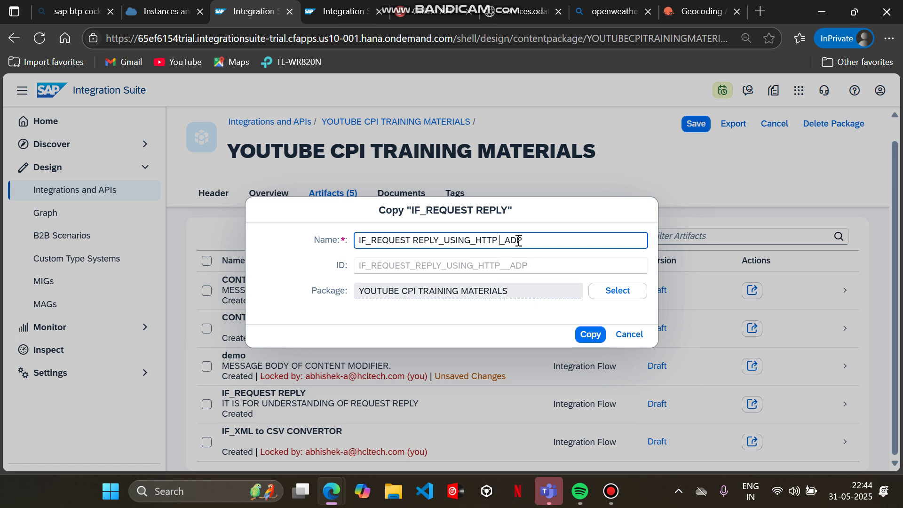
key("BackSpace")
left_click(590, 337)
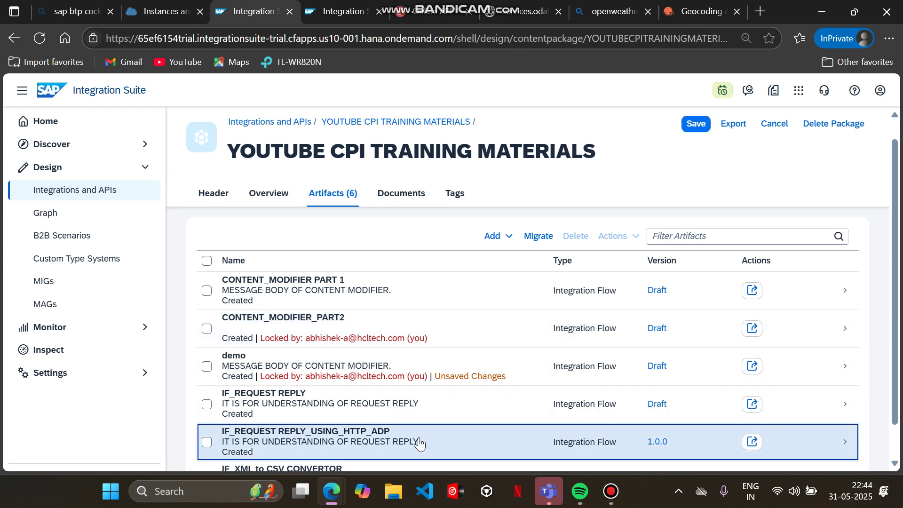
- Open the IF_REQUEST REPLY_USING_HTTP_ADP flow for editing and show the HTTPS sender channel's connection settings
left_click(418, 440)
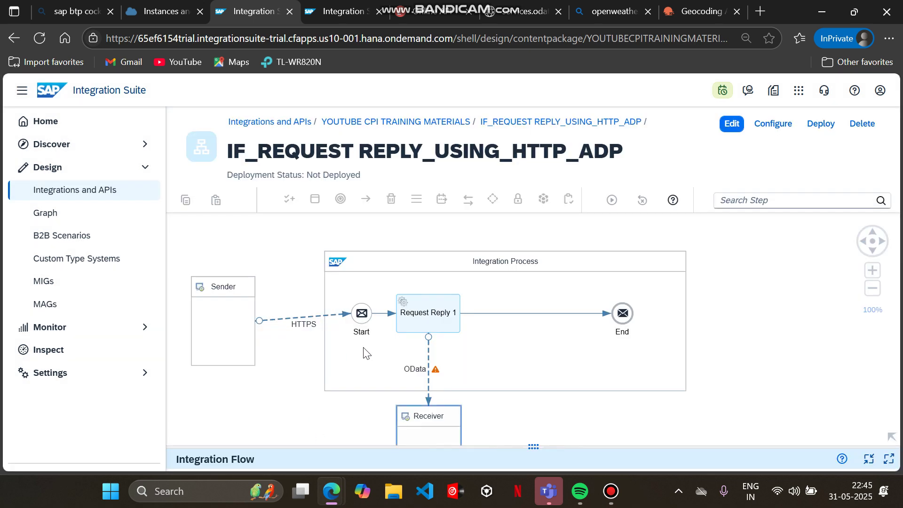
left_click_drag(539, 443, 523, 349)
left_click(313, 314)
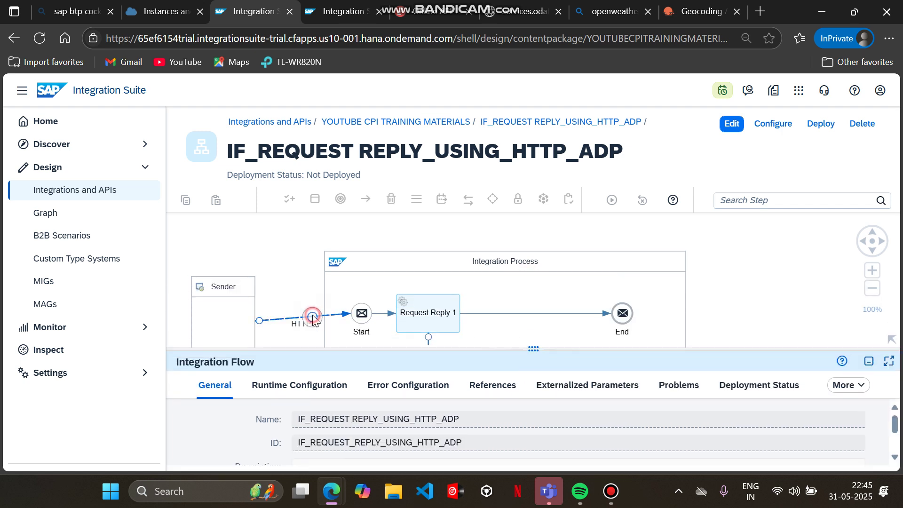
left_click(732, 124)
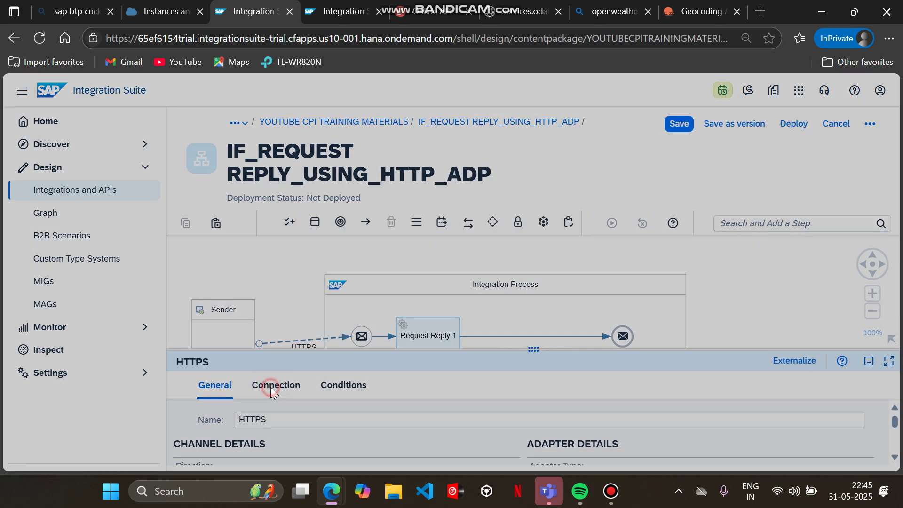
left_click(273, 389)
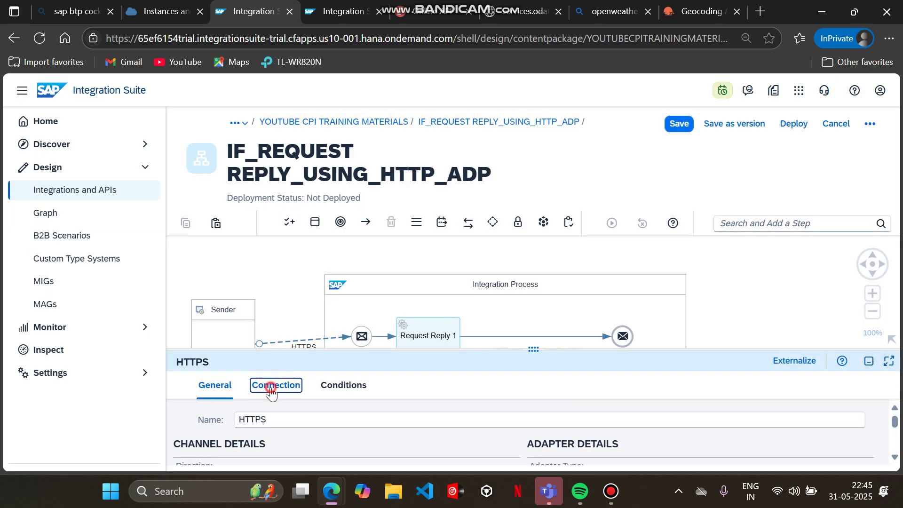
left_click_drag(532, 353, 529, 232)
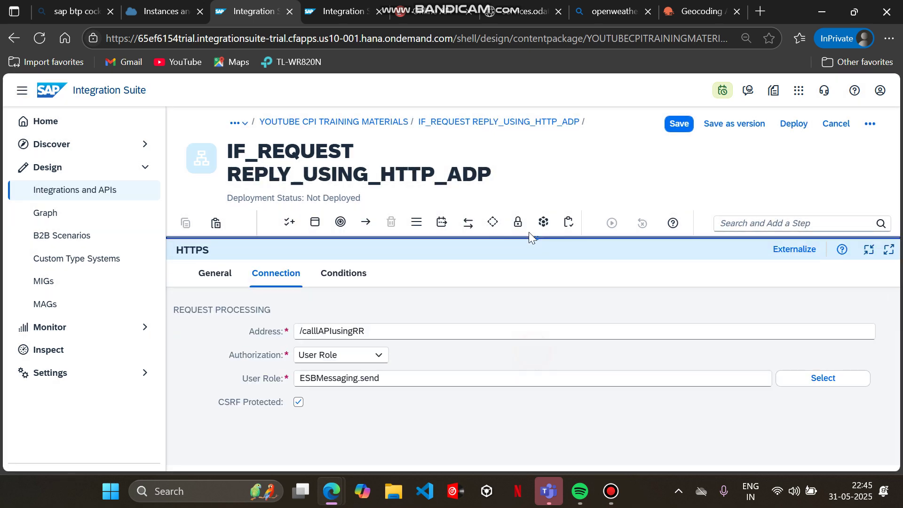
- Set the HTTPS sender address to /calllAPIusingRR1 and save the integration flow
left_click(318, 333)
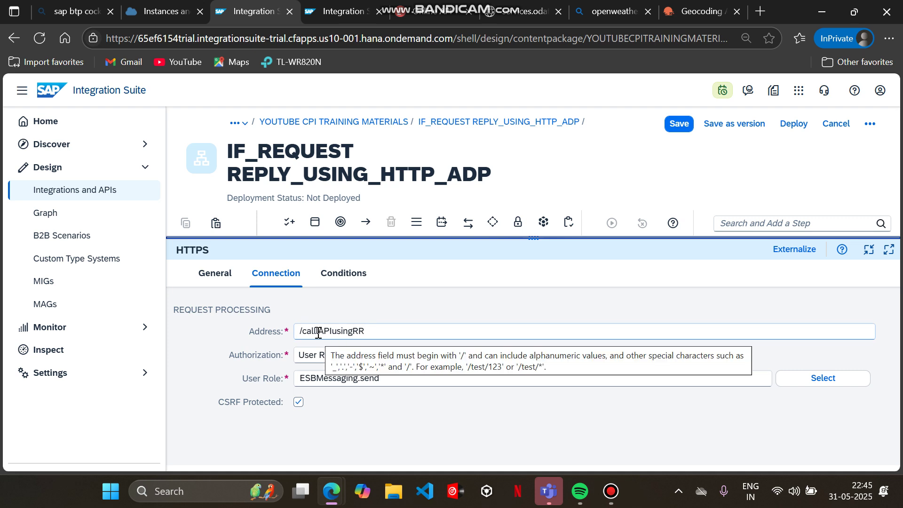
left_click(366, 332)
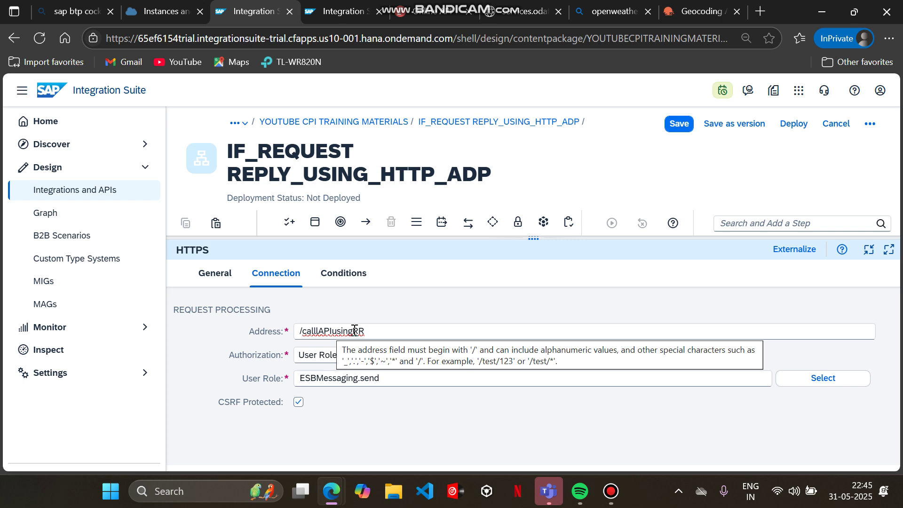
type("1Q")
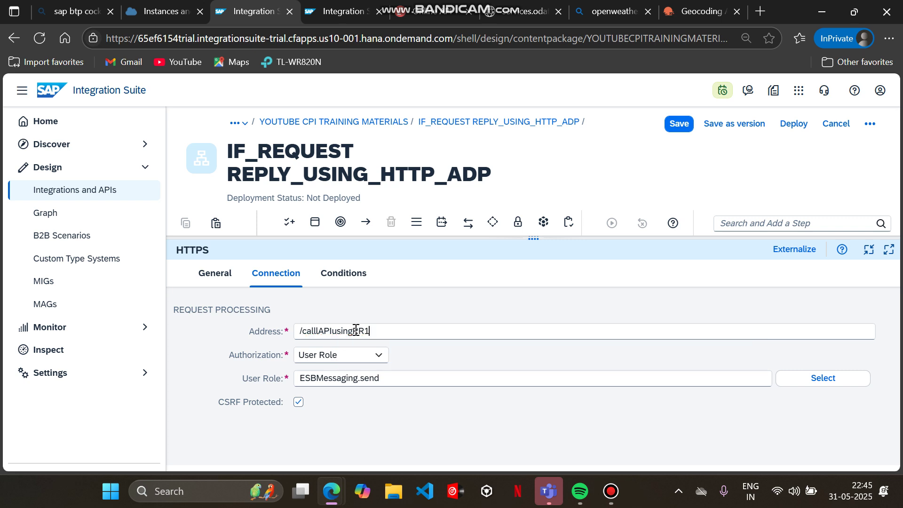
left_click_drag(383, 330, 290, 327)
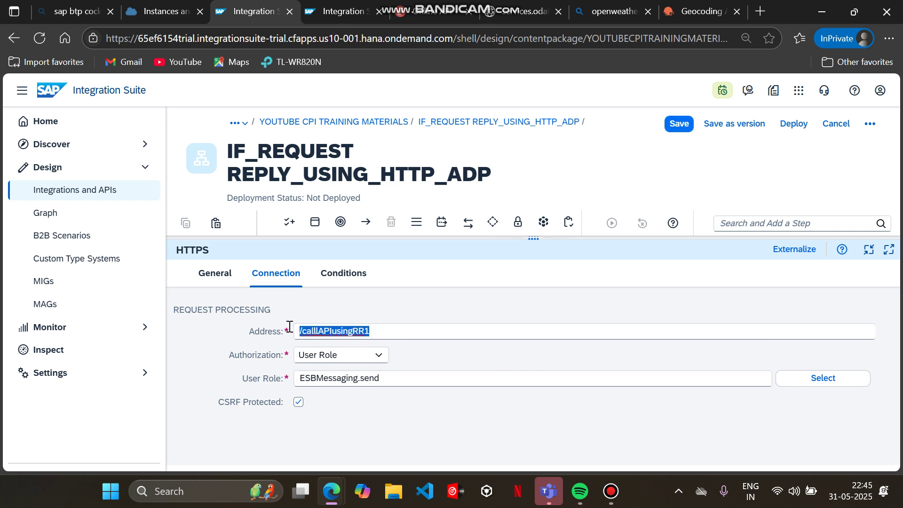
left_click(689, 125)
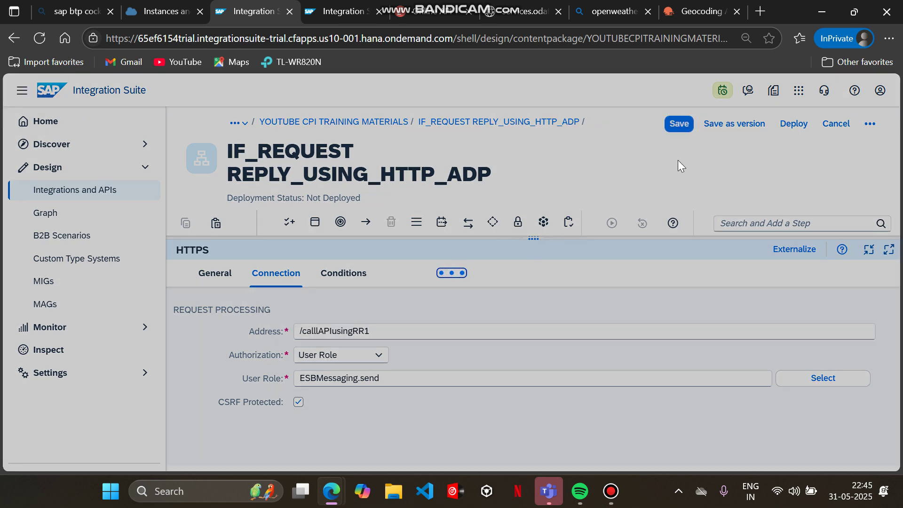
- Deploy the IF_REQUEST REPLY_USING_HTTP_ADP flow and close the deployment notice
key("Tab")
key("Tab")
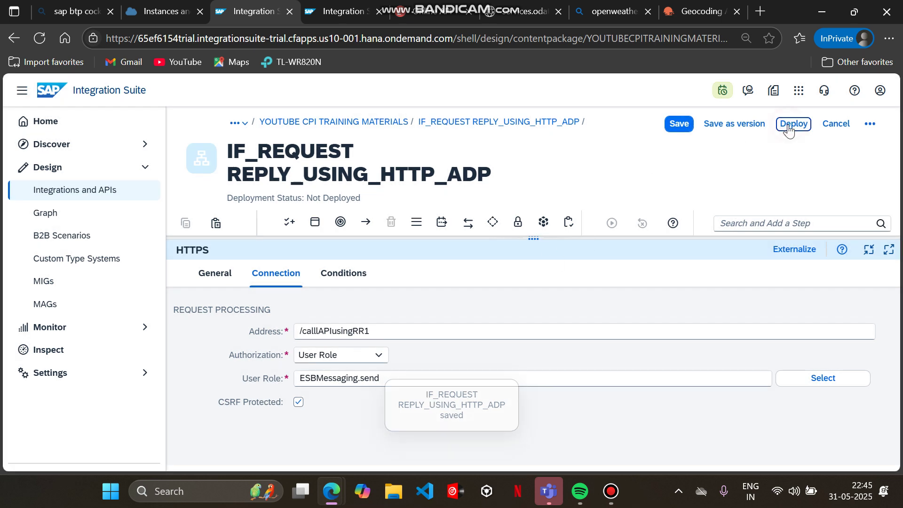
key("Return")
left_click(520, 311)
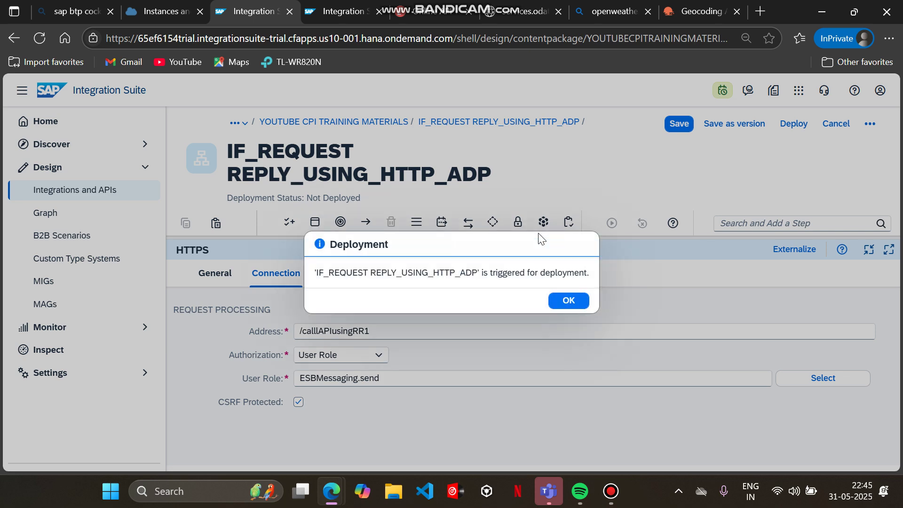
left_click(556, 303)
- Delete the OData channel that links Request Reply 1 to the Receiver
left_click_drag(540, 236, 534, 386)
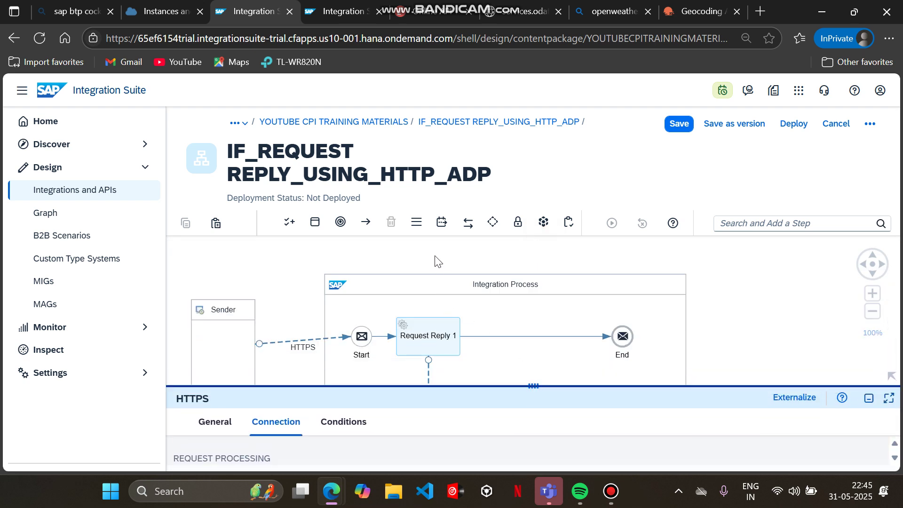
left_click(274, 259)
left_click(419, 342)
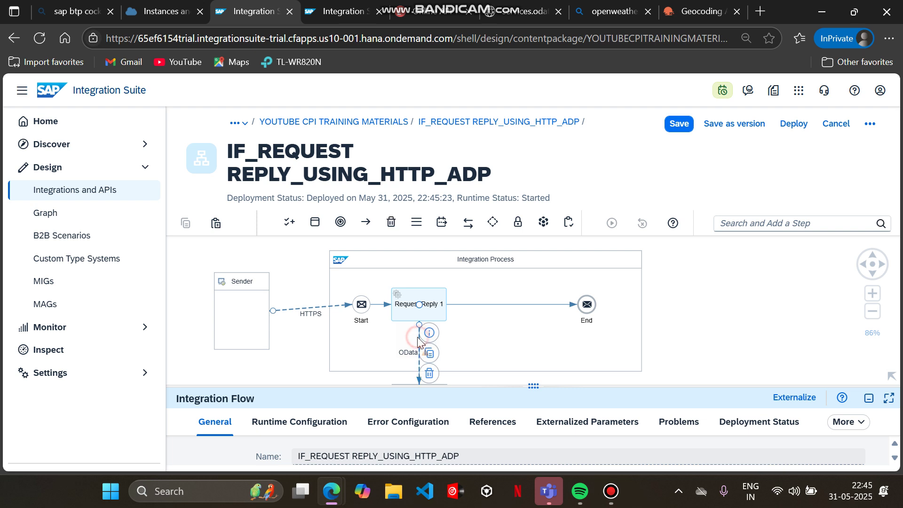
left_click(429, 374)
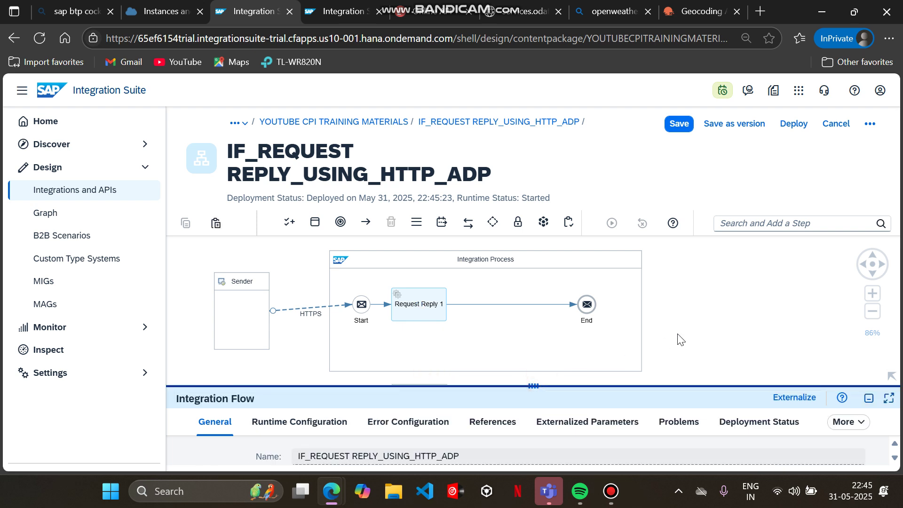
- Connect Request Reply 1 to the Receiver with a new channel using the HTTP adapter
scroll(665, 285, "down", 2)
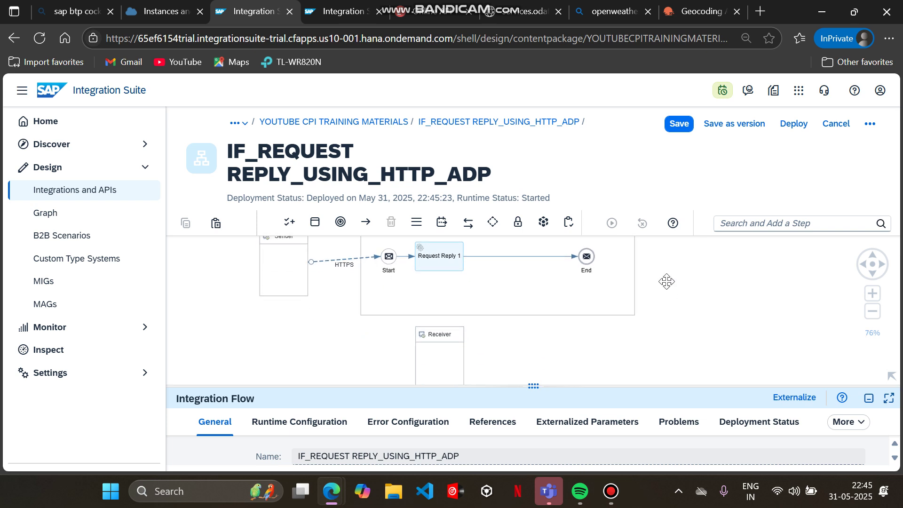
left_click(456, 258)
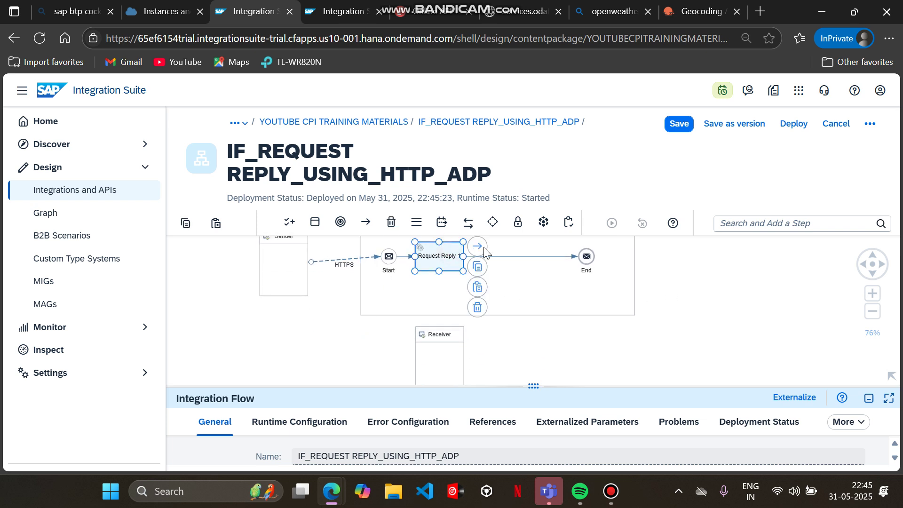
left_click_drag(483, 254, 443, 369)
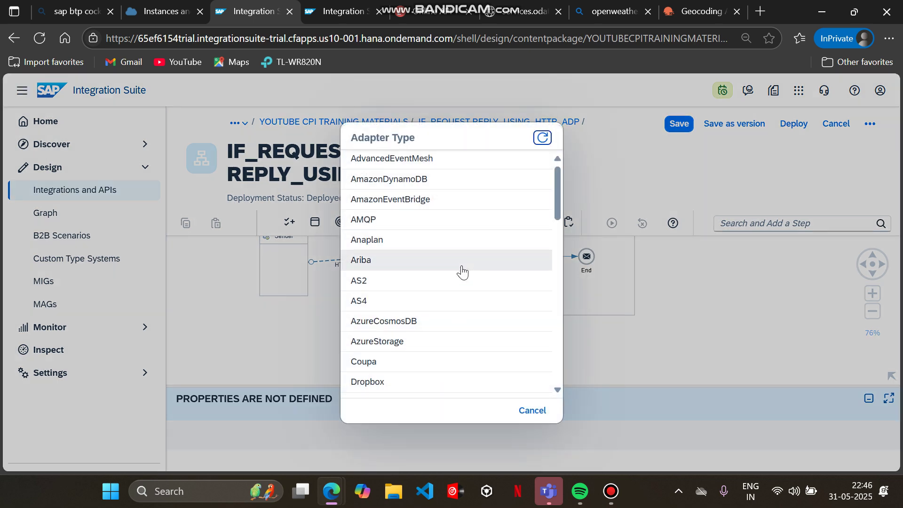
scroll(462, 270, "down", 3)
left_click(455, 285)
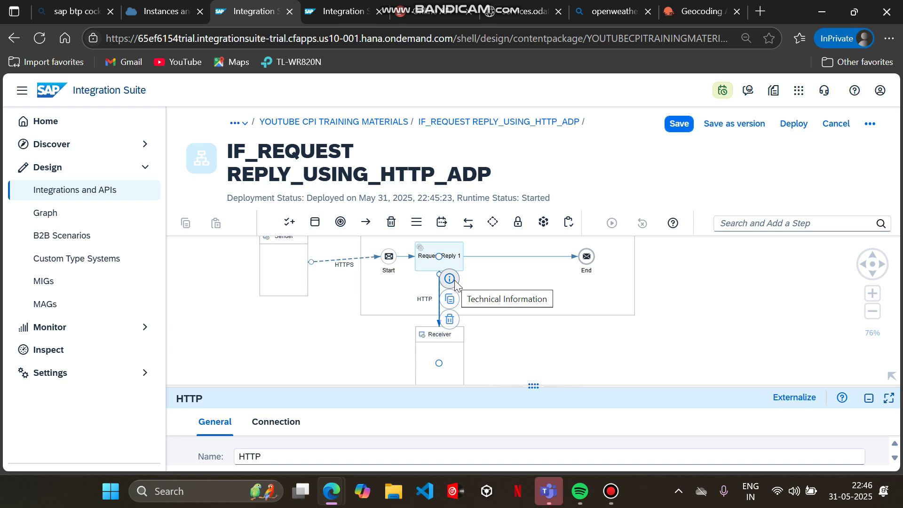
- Open the connection settings of the HTTP channel between Request Reply 1 and the Receiver, ready to enter its address
left_click(685, 320)
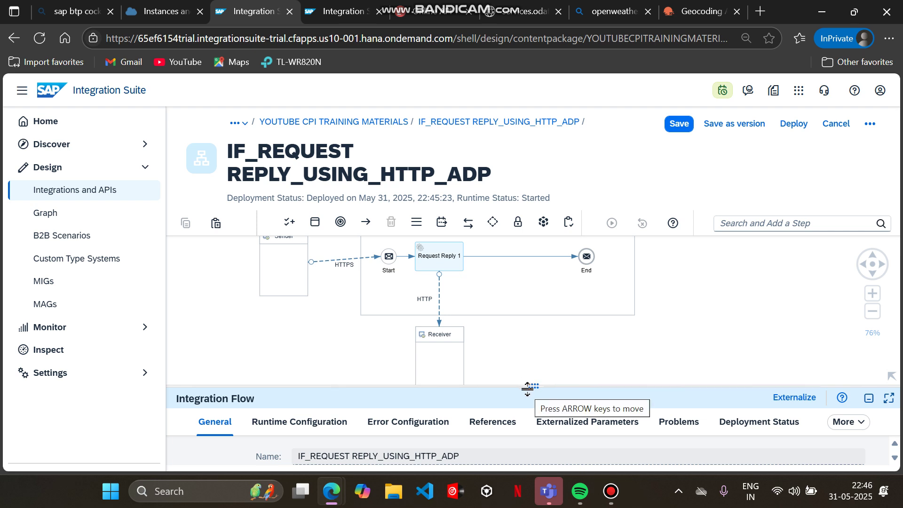
left_click(439, 294)
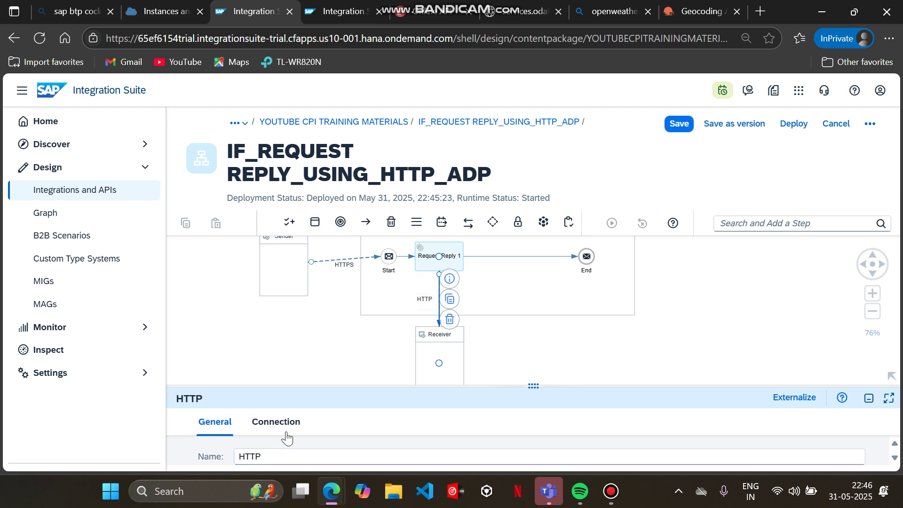
left_click_drag(530, 389, 530, 309)
left_click(277, 345)
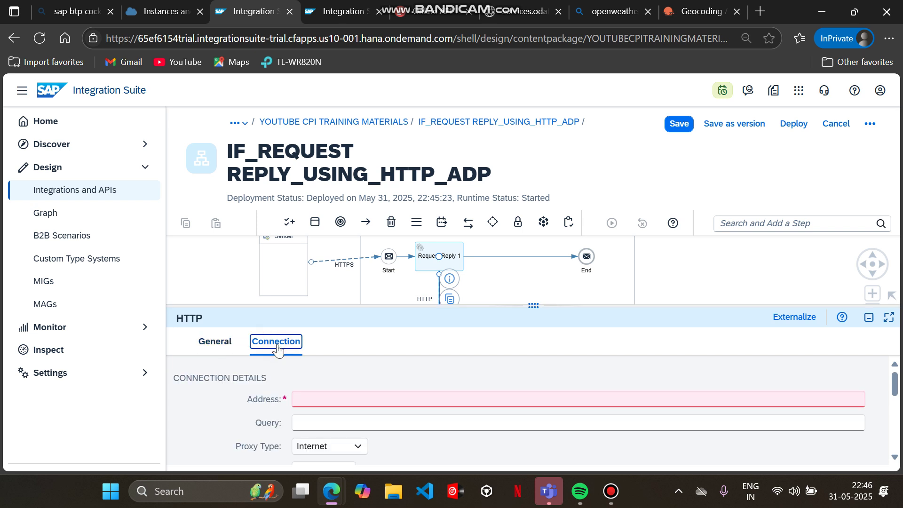
left_click(390, 400)
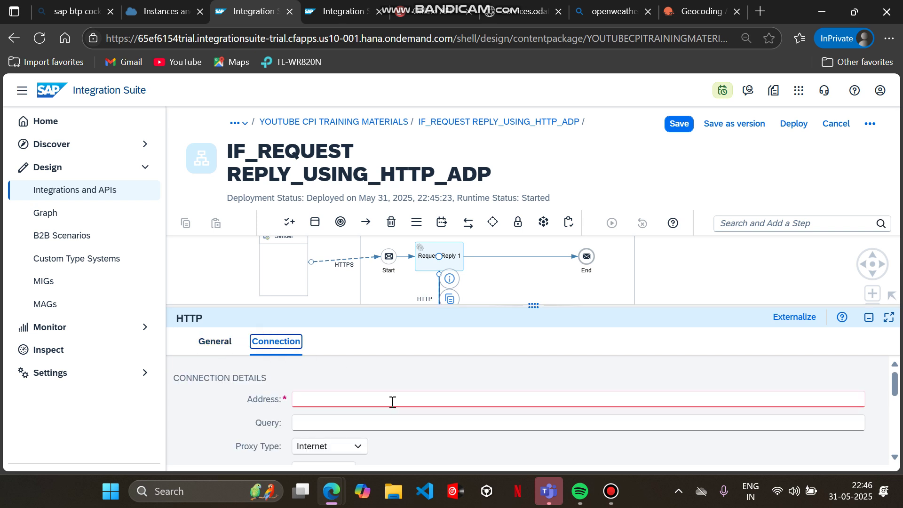
- Copy the example London API call from the OpenWeather Geocoding documentation into the HTTP channel's address
left_click(713, 13)
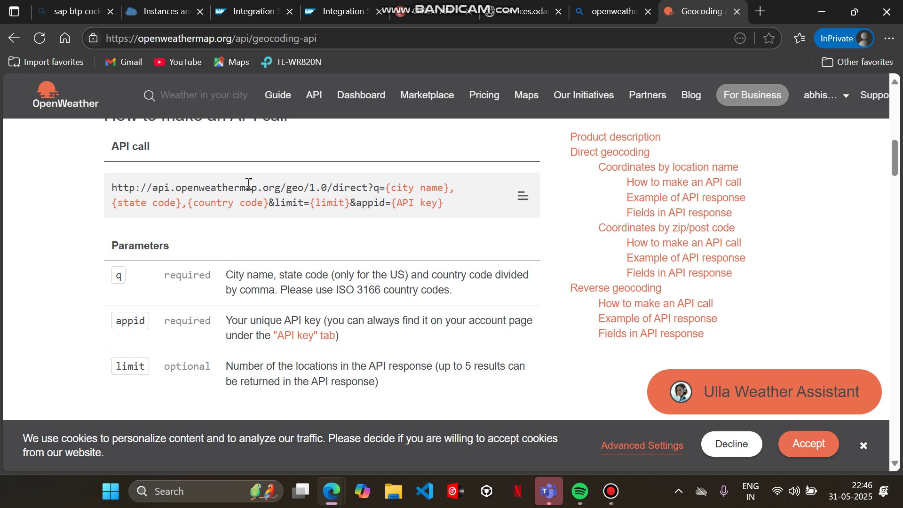
scroll(295, 268, "down", 5)
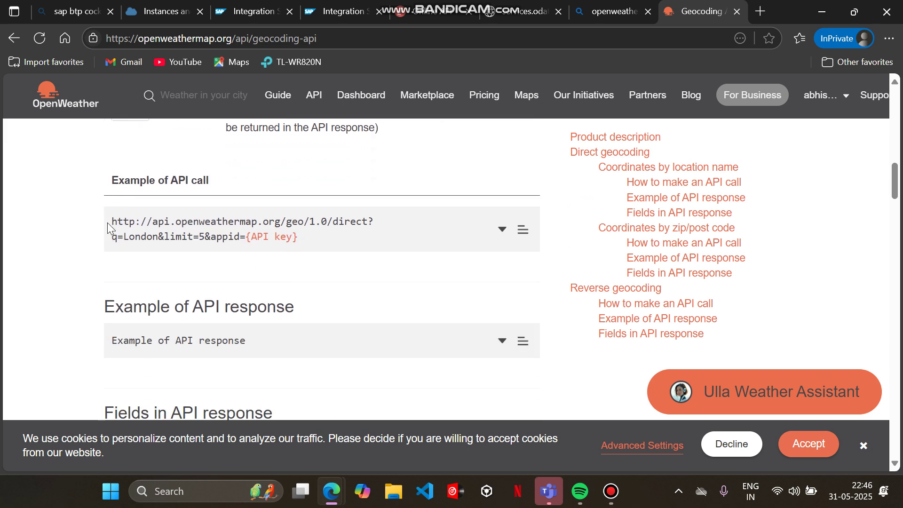
left_click_drag(111, 217, 325, 248)
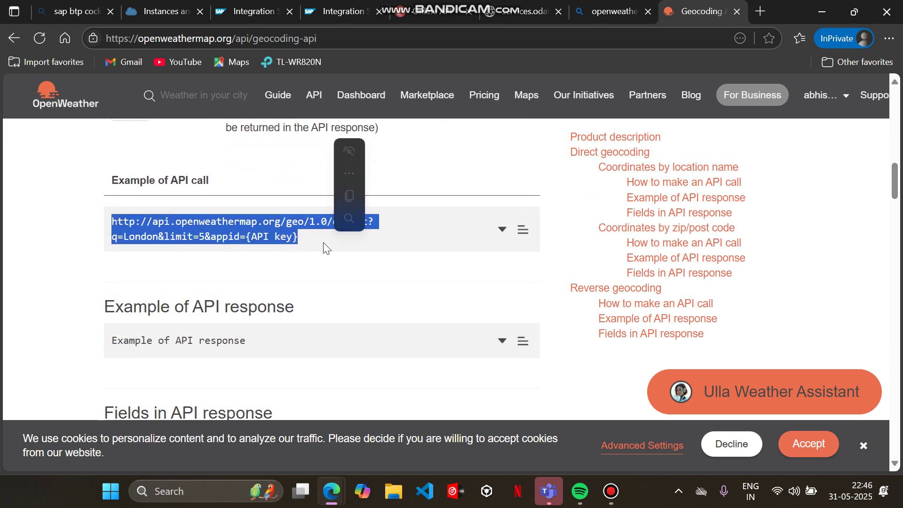
left_click(524, 233)
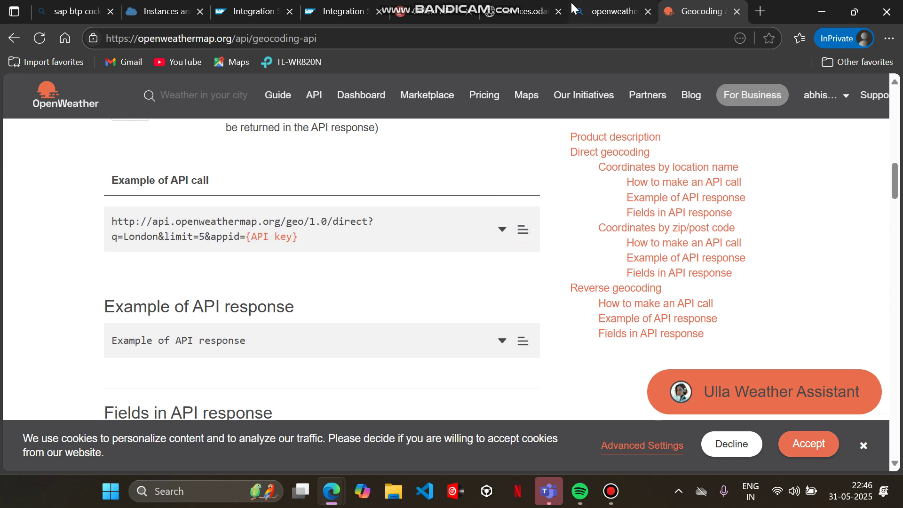
left_click(225, 9)
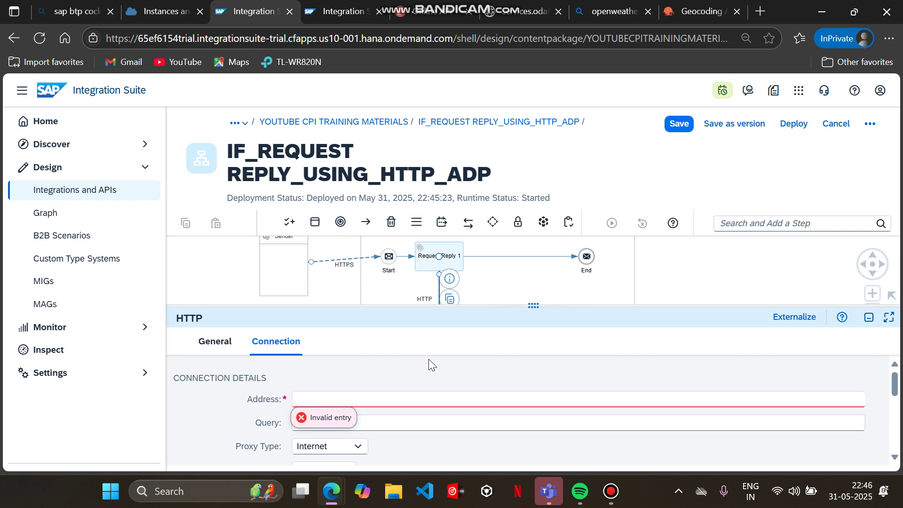
key("ctrl+v")
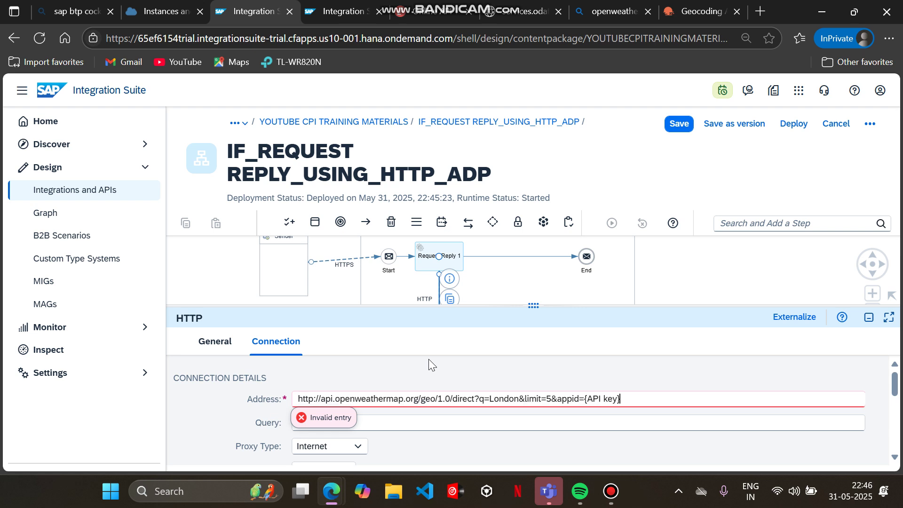
- Replace the {API key} placeholder in the HTTP address with the API key copied from the OpenWeather account
left_click_drag(630, 399, 587, 399)
left_click(701, 12)
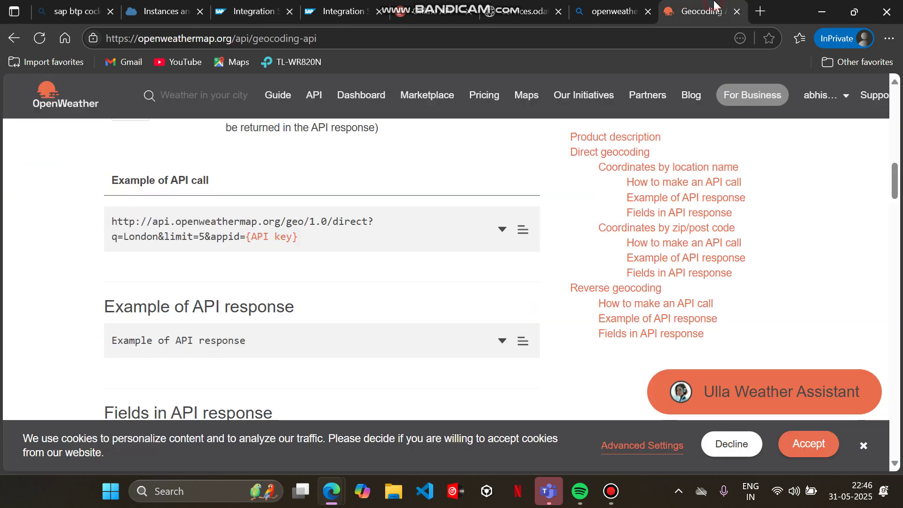
left_click(831, 100)
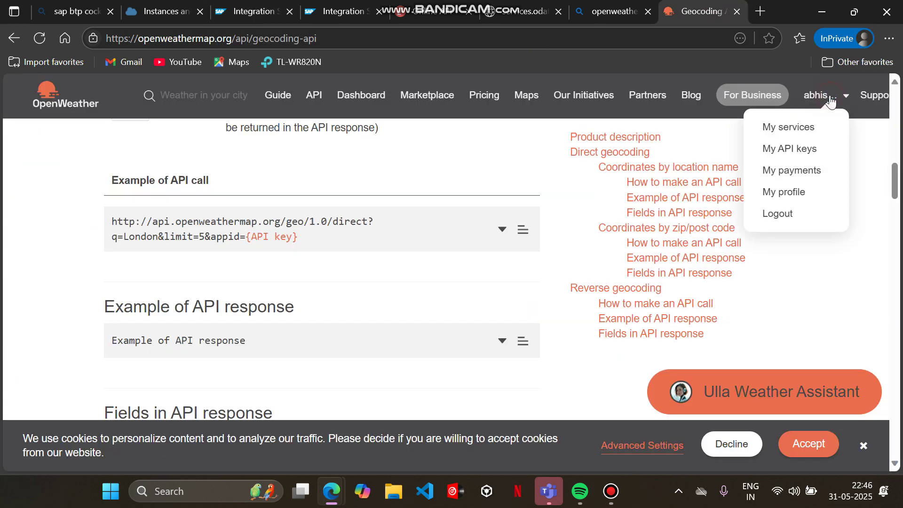
left_click(781, 151)
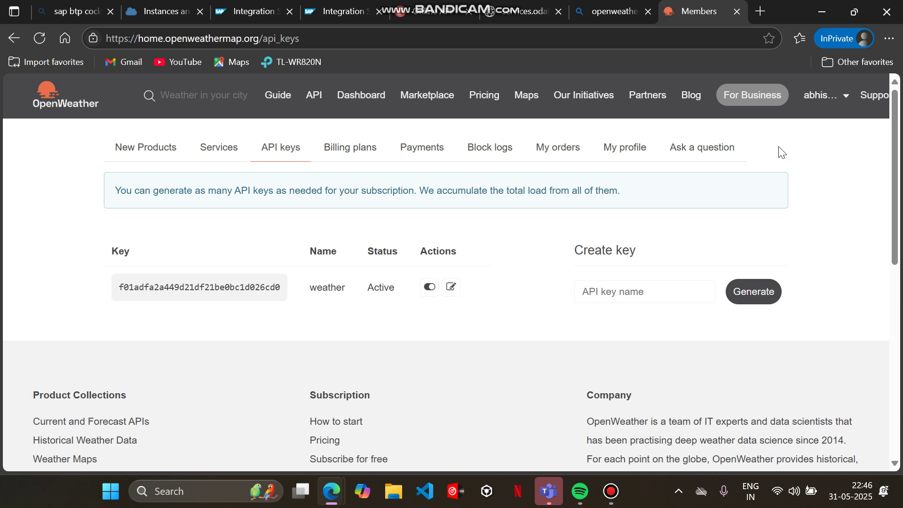
left_click(219, 288)
double_click(220, 288)
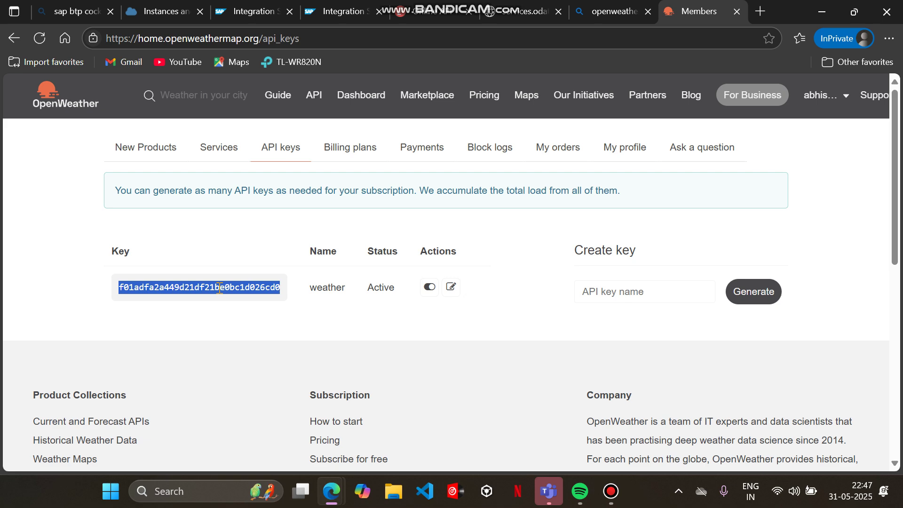
left_click(248, 9)
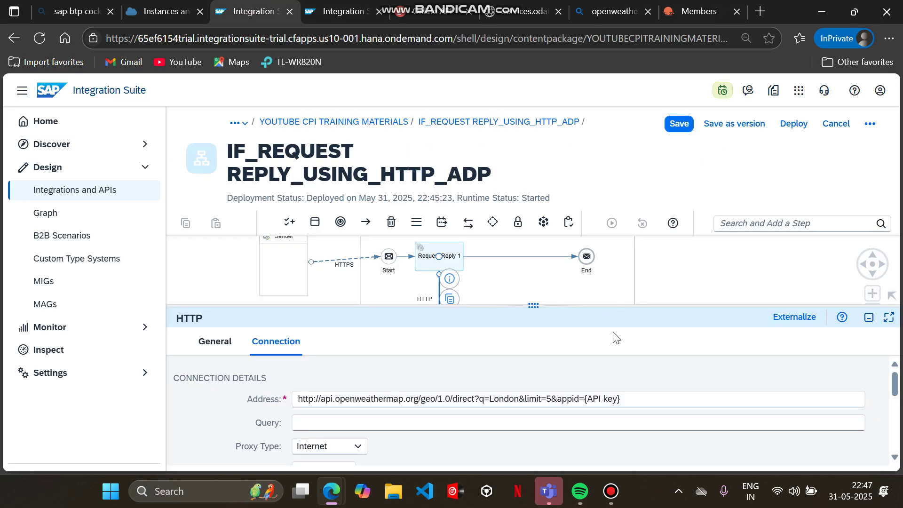
left_click_drag(585, 399, 628, 405)
key("ctrl+v")
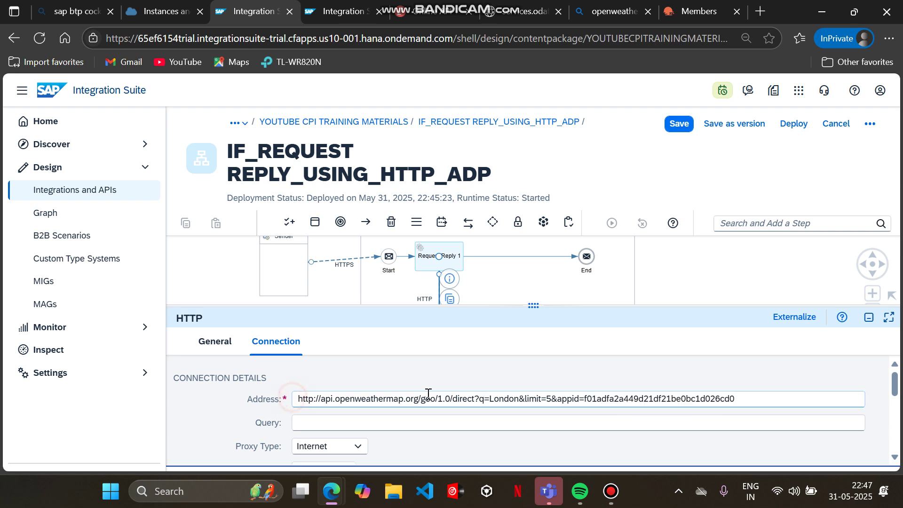
left_click_drag(752, 398, 701, 399)
left_click_drag(589, 422, 246, 402)
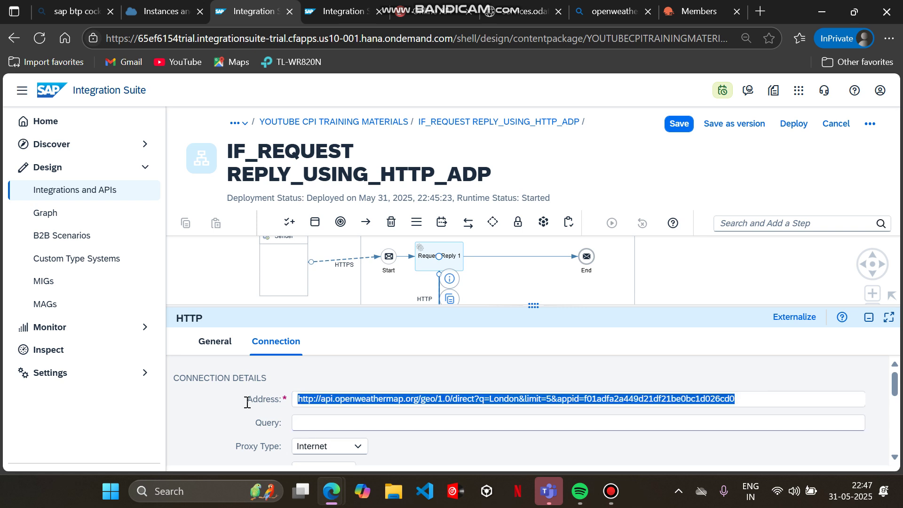
left_click(523, 381)
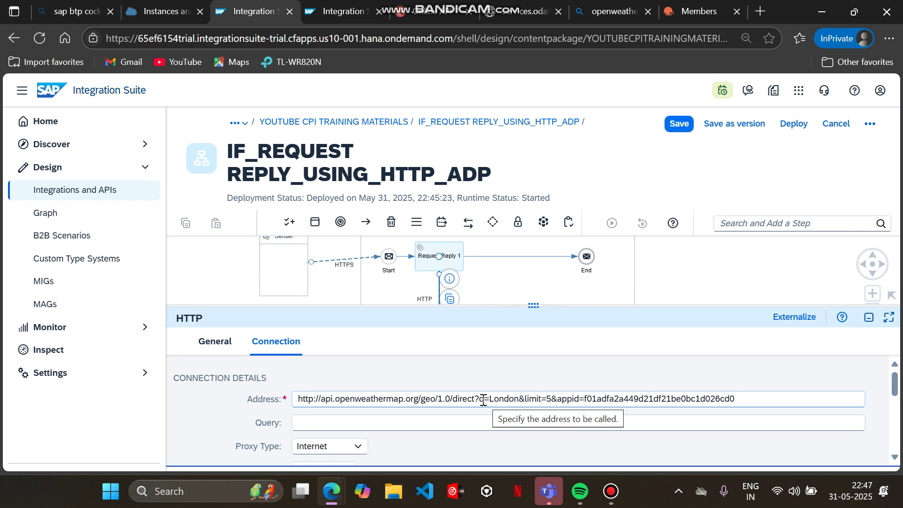
left_click_drag(478, 400, 485, 400)
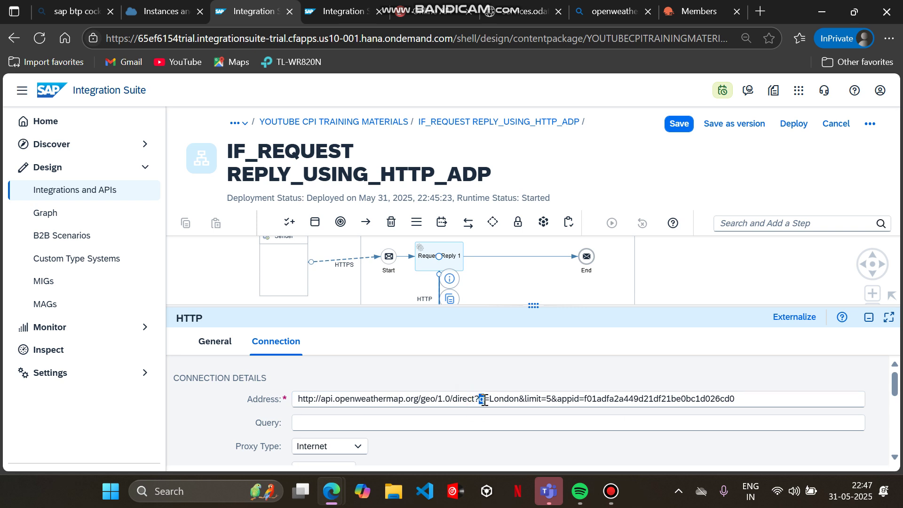
left_click(487, 401)
- Move the q=London, limit=5 and API key (appid) parameters from the HTTP channel's address to its query, without the leading question mark
left_click_drag(476, 399, 800, 405)
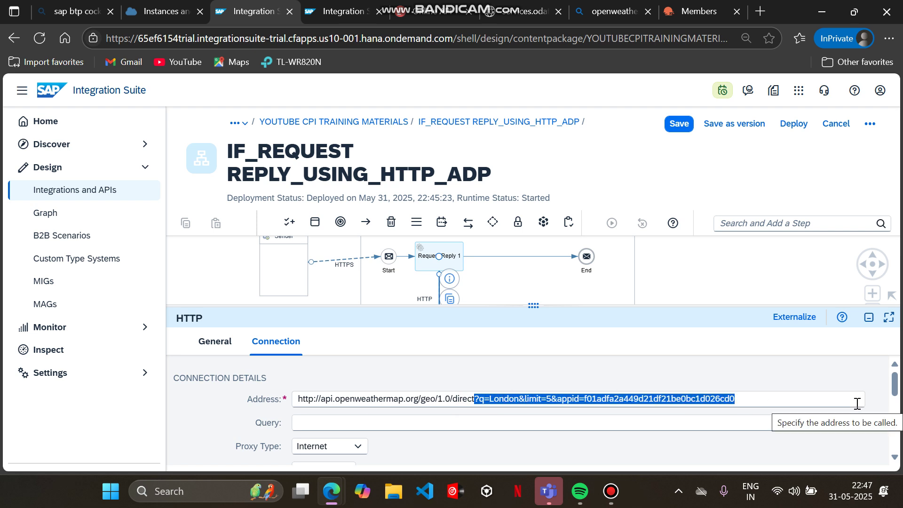
key("ctrl+x")
left_click(537, 419)
key("ctrl+v")
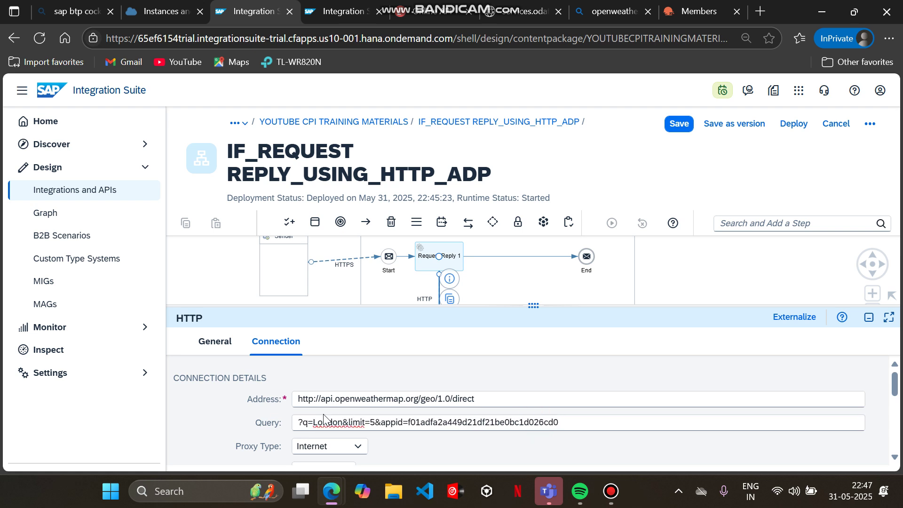
left_click(304, 422)
key("BackSpace")
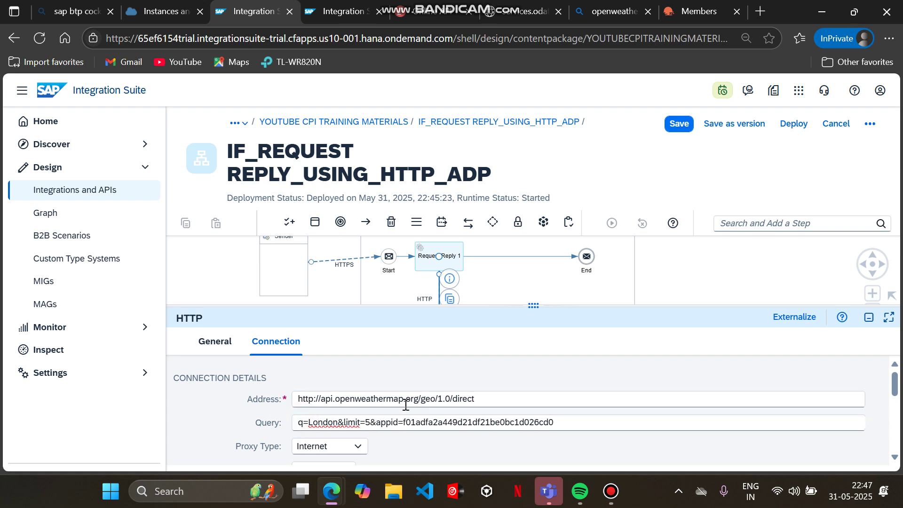
left_click_drag(316, 399, 298, 399)
left_click_drag(358, 399, 299, 398)
left_click(491, 395)
left_click_drag(556, 422, 285, 426)
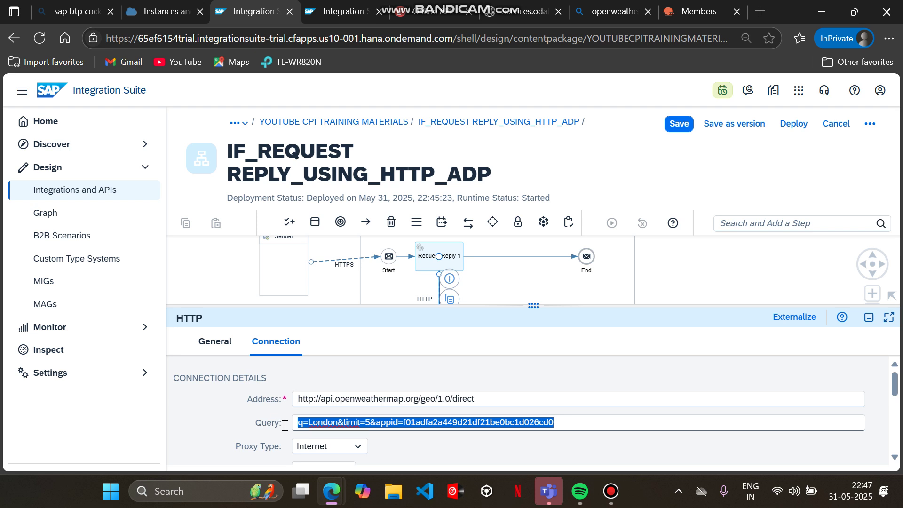
left_click(632, 422)
triple_click(633, 422)
- Set the HTTP channel's request method to GET
scroll(586, 413, "down", 1)
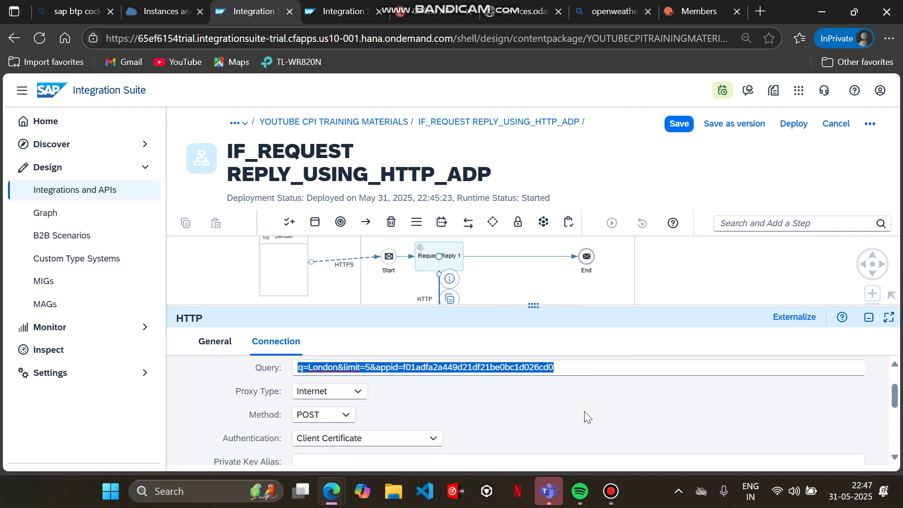
left_click(360, 396)
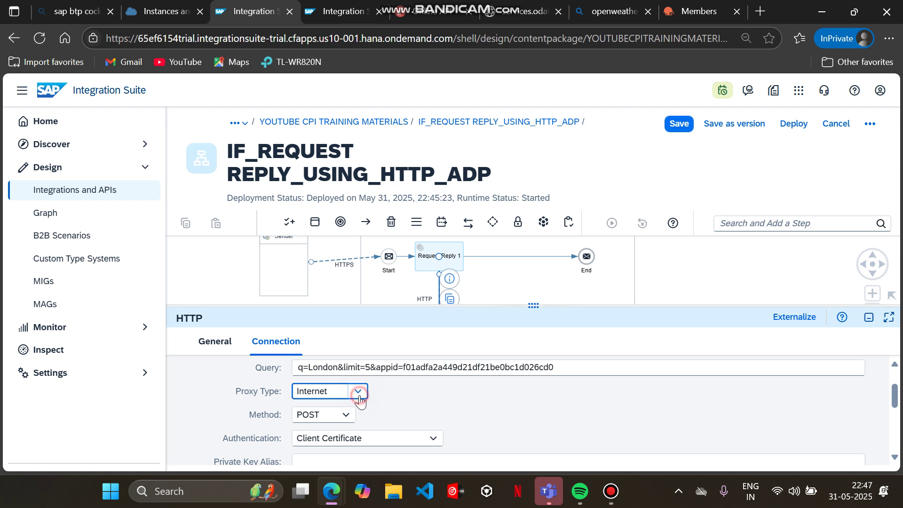
left_click(346, 410)
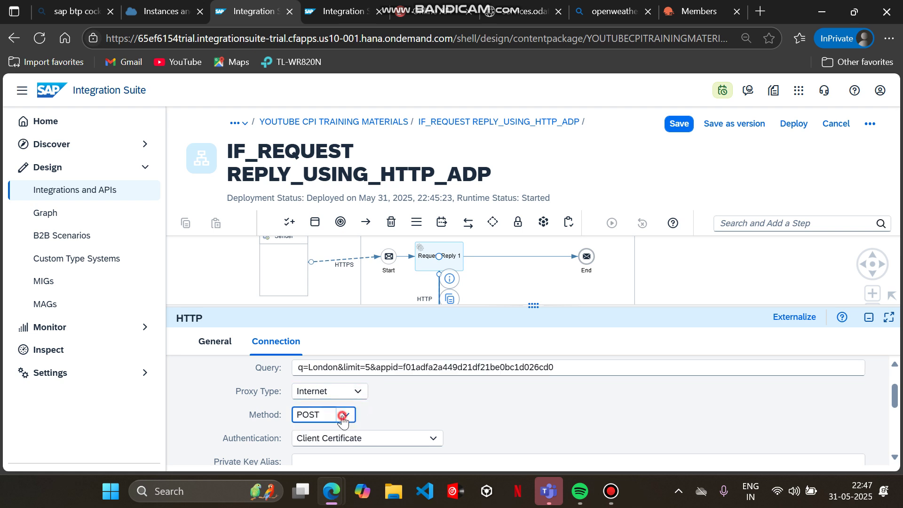
left_click(345, 416)
left_click(329, 298)
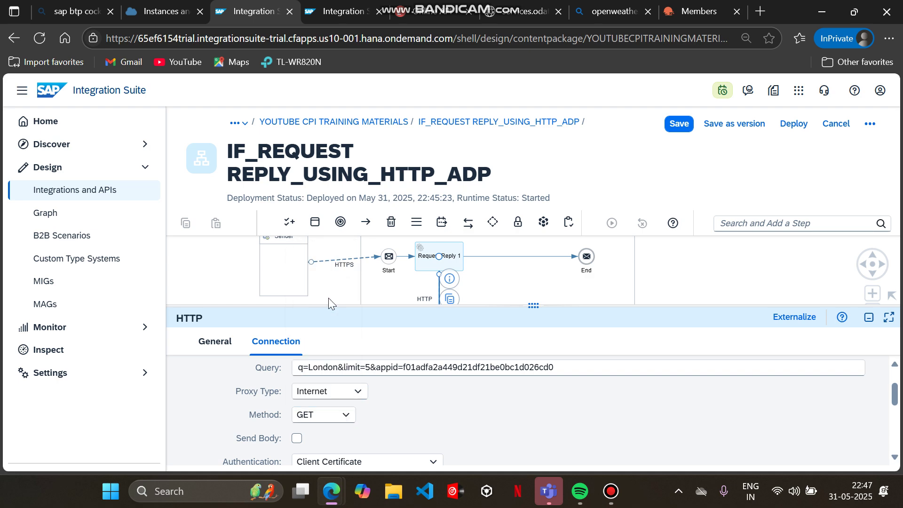
- Try None as the HTTP channel's authentication and switch it back to Client Certificate
scroll(528, 401, "down", 2)
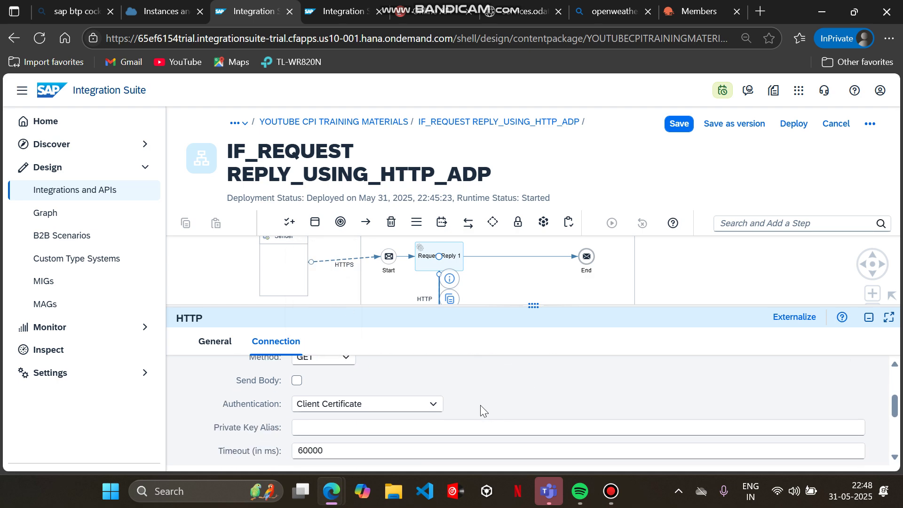
left_click(433, 404)
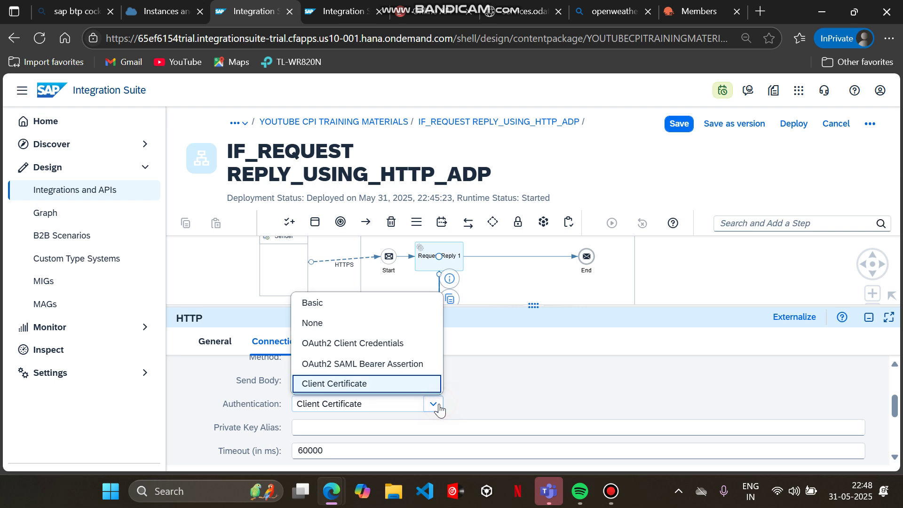
left_click(354, 324)
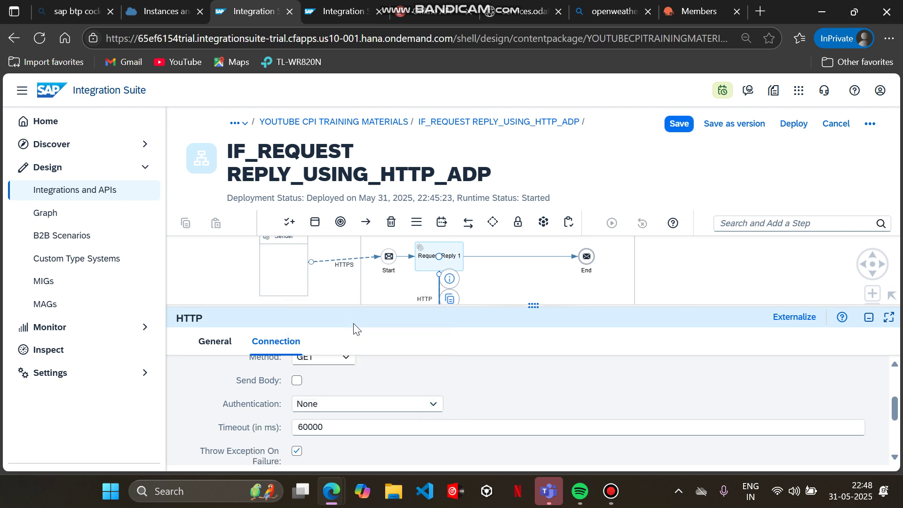
left_click(430, 404)
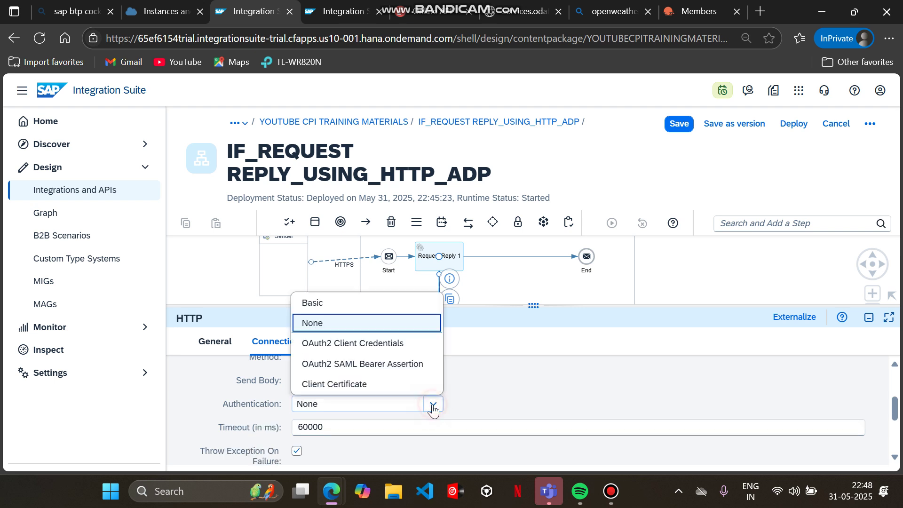
left_click(349, 384)
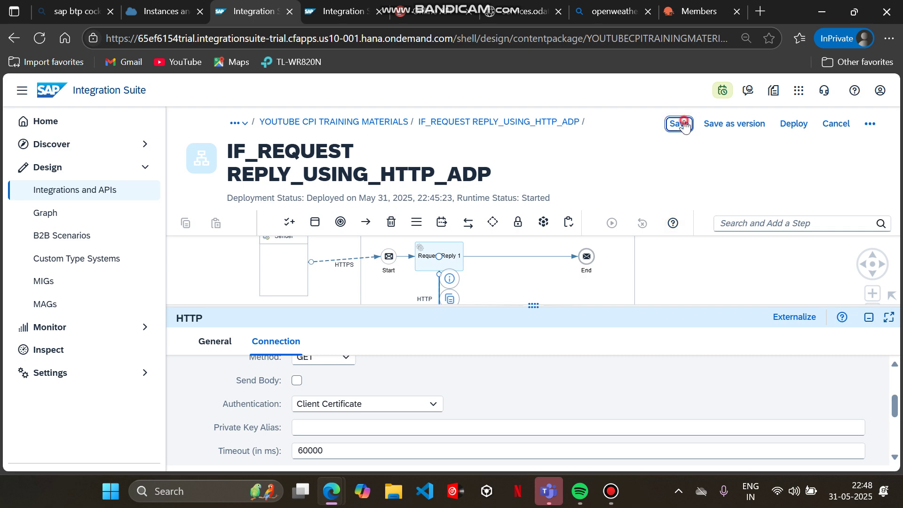
- Set the HTTP channel's authentication to None and save the integration flow
left_click(682, 124)
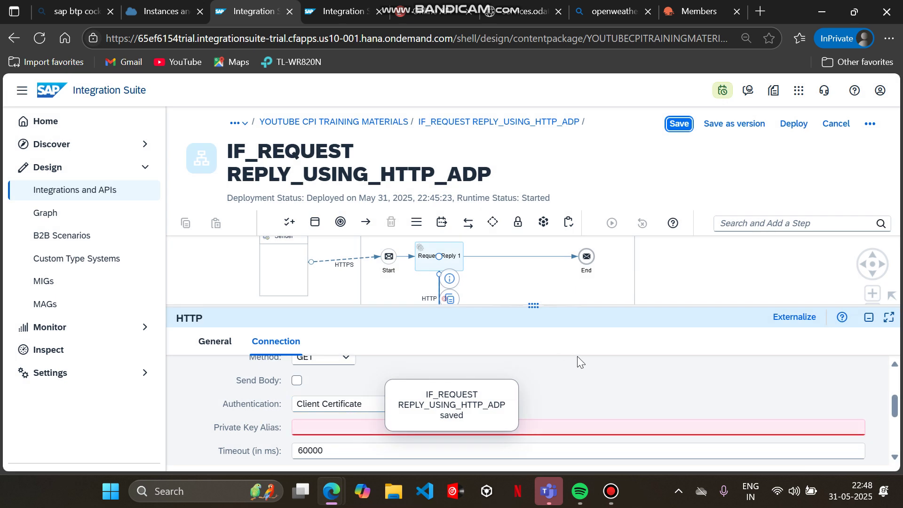
left_click(571, 371)
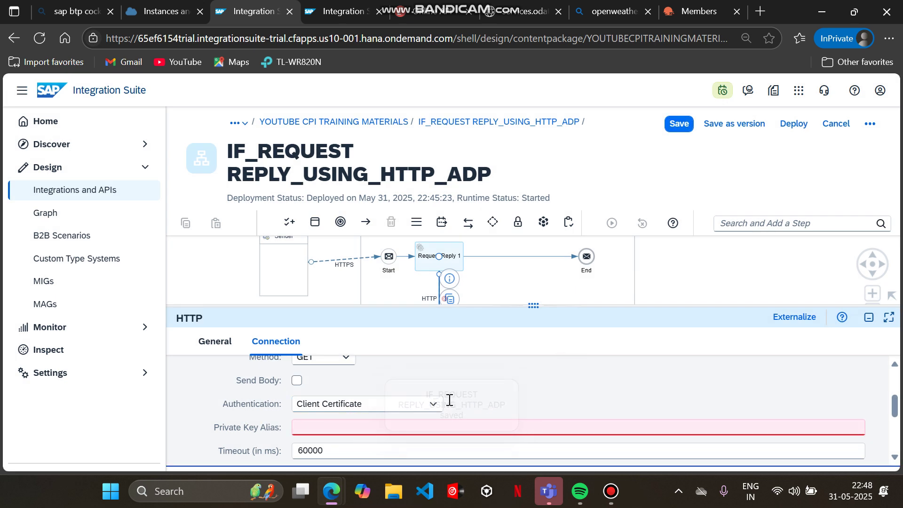
left_click(432, 404)
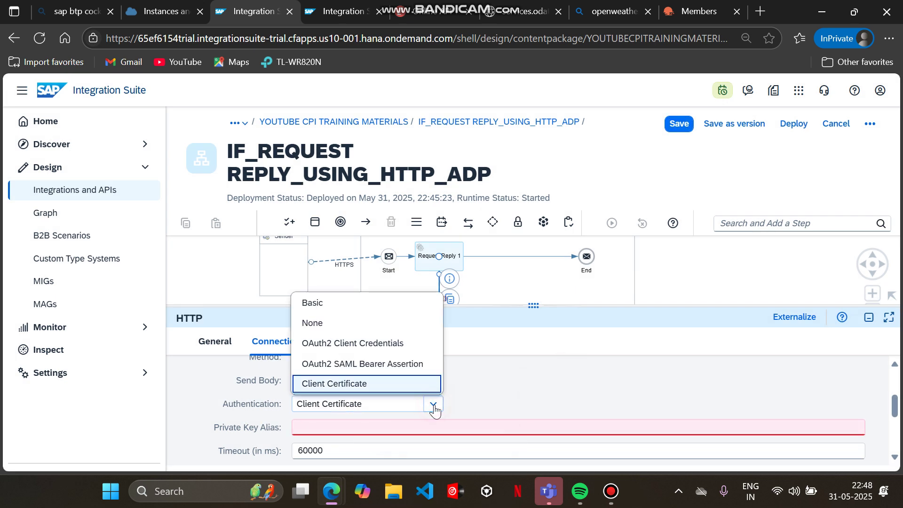
left_click(339, 322)
left_click(686, 125)
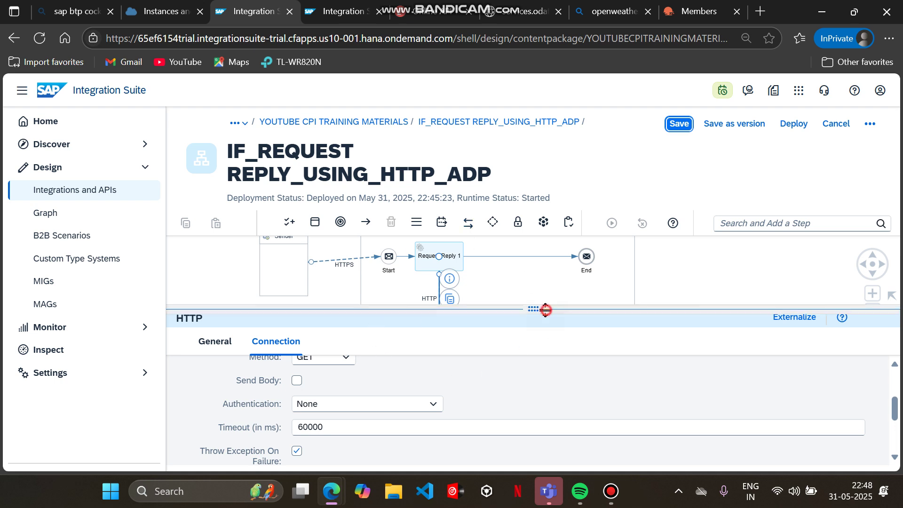
left_click_drag(541, 307, 541, 383)
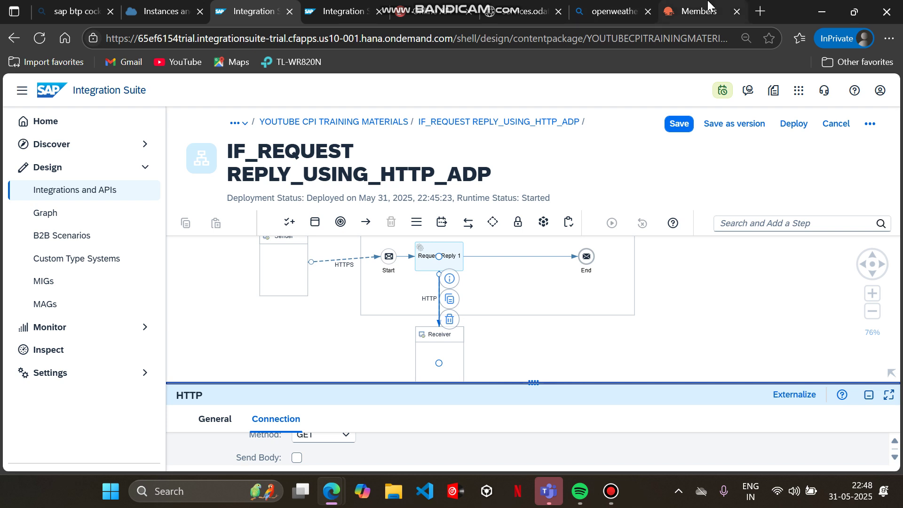
- Open OpenWeather's Geocoding API documentation and review how to make an API call by location name
left_click(708, 6)
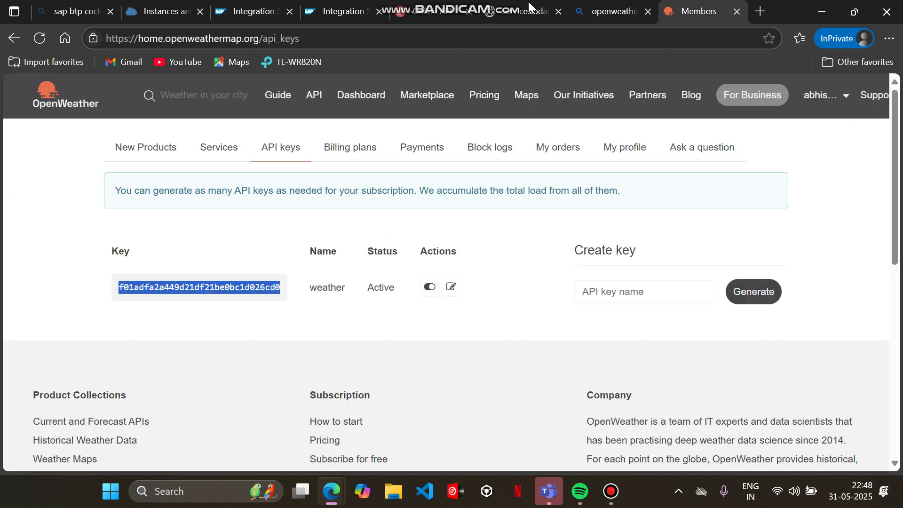
left_click(314, 94)
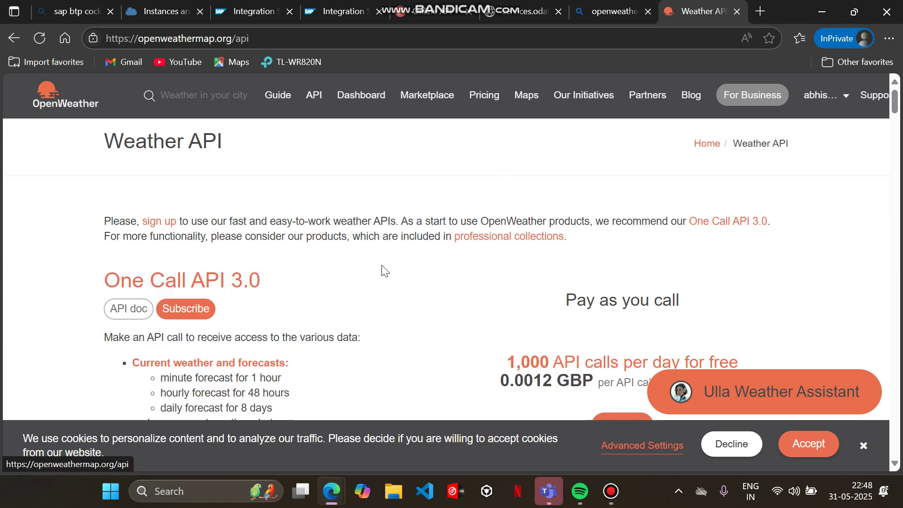
scroll(385, 271, "down", 20)
scroll(384, 267, "up", 15)
left_click(583, 165)
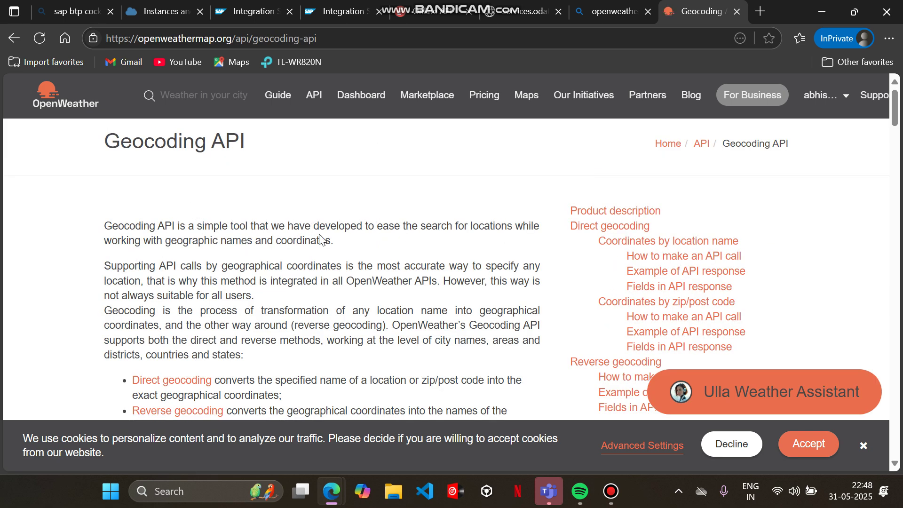
scroll(404, 245, "down", 1)
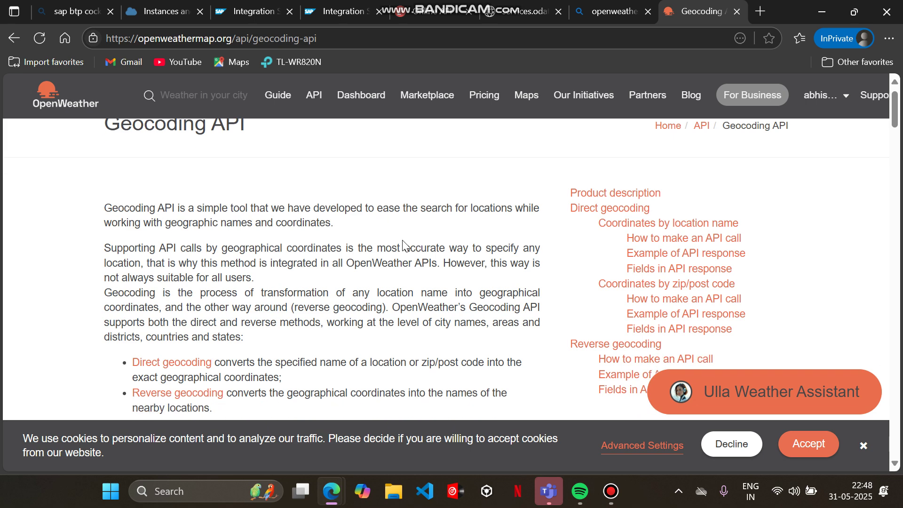
scroll(480, 219, "down", 1)
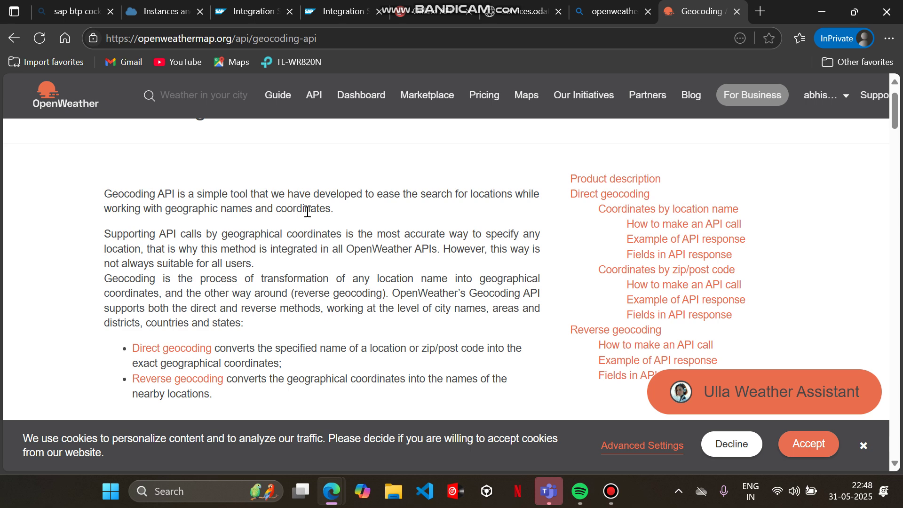
scroll(307, 211, "down", 1)
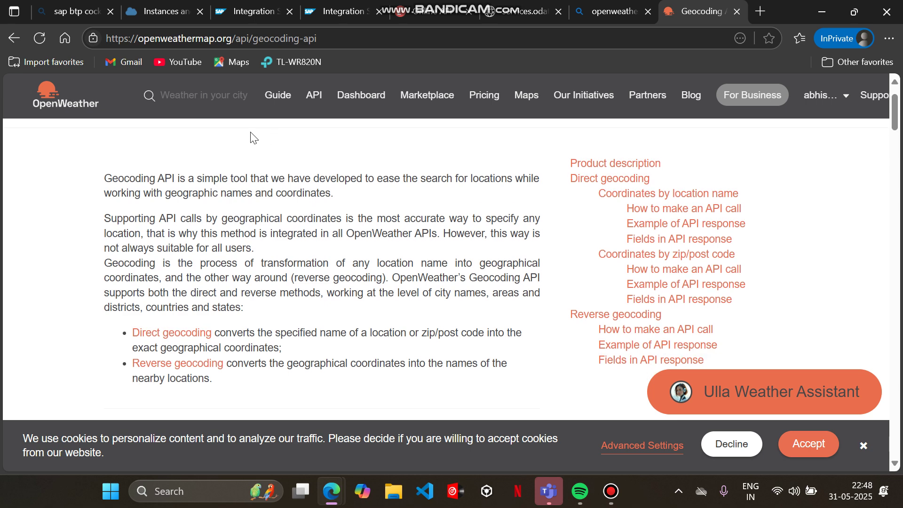
scroll(356, 273, "down", 12)
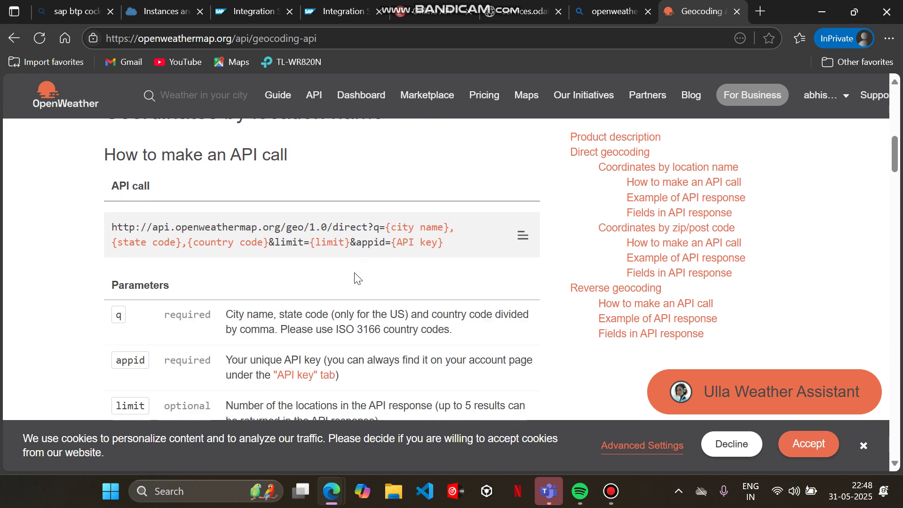
scroll(355, 273, "down", 15)
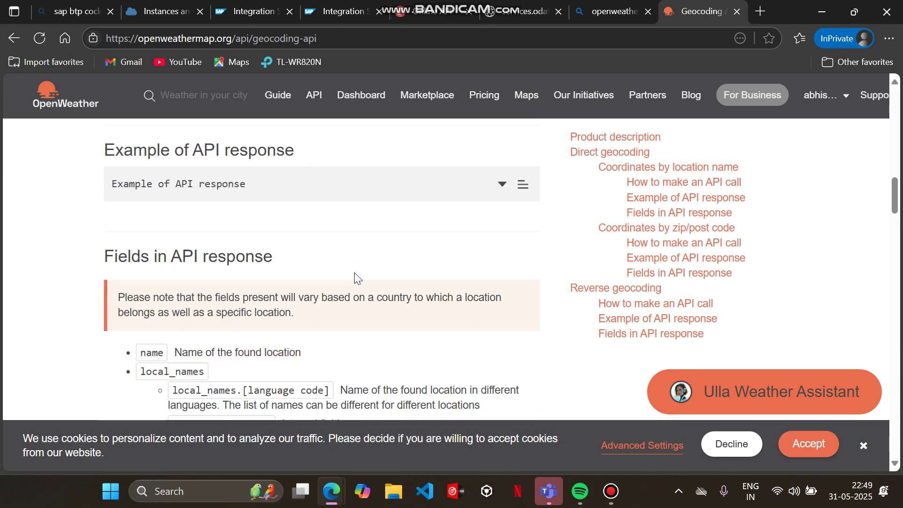
scroll(356, 278, "down", 3)
scroll(356, 275, "up", 15)
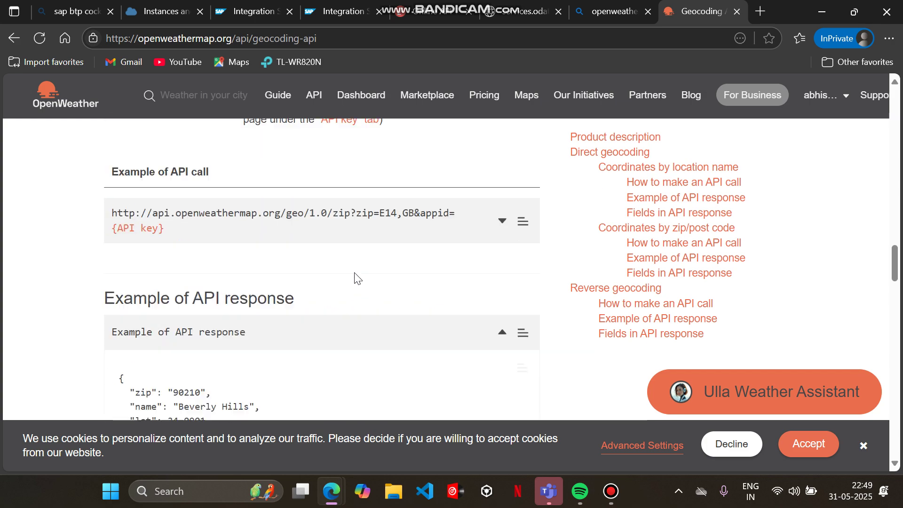
scroll(355, 273, "down", 1)
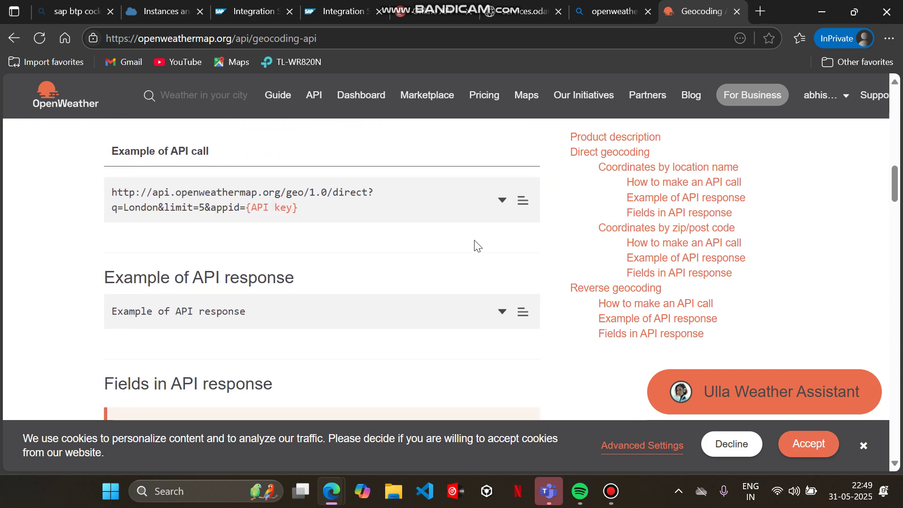
- Expand the example response of the London API call and examine its local names, coordinates, country and state fields
left_click(502, 201)
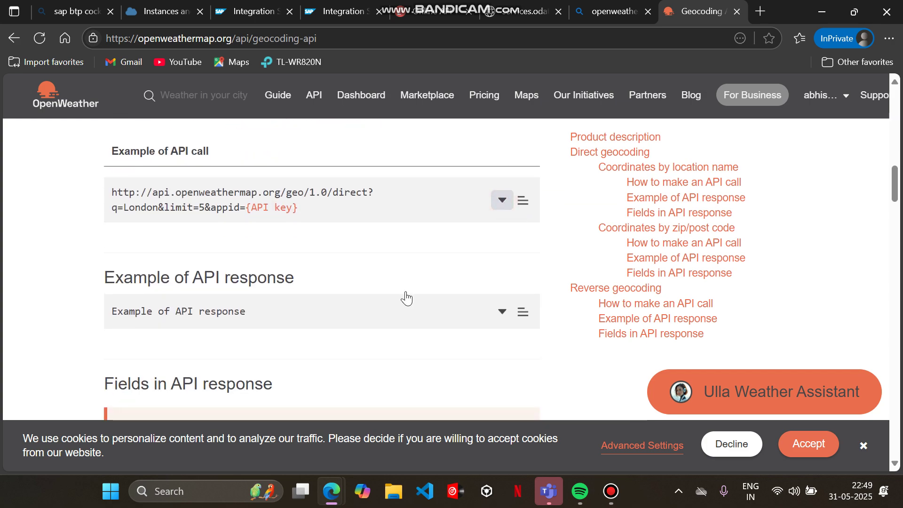
scroll(331, 331, "down", 10)
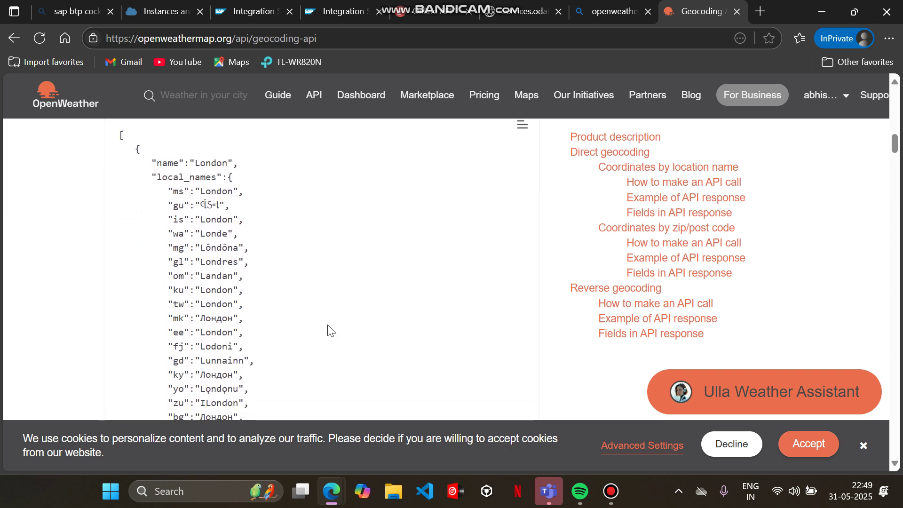
scroll(330, 331, "down", 10)
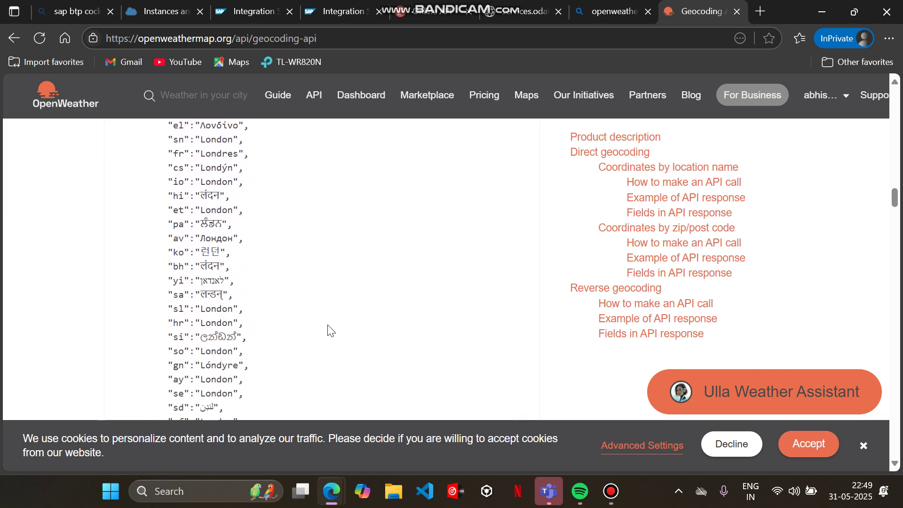
scroll(331, 331, "down", 2)
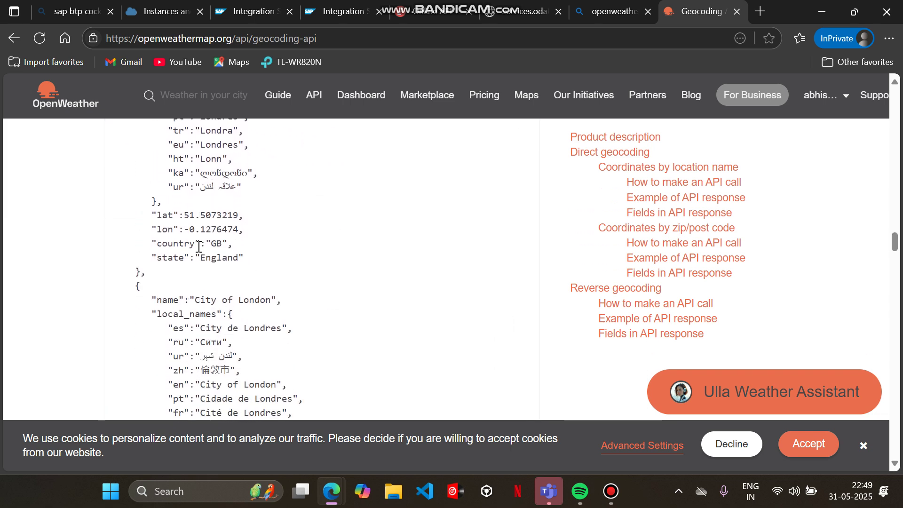
scroll(186, 276, "down", 2)
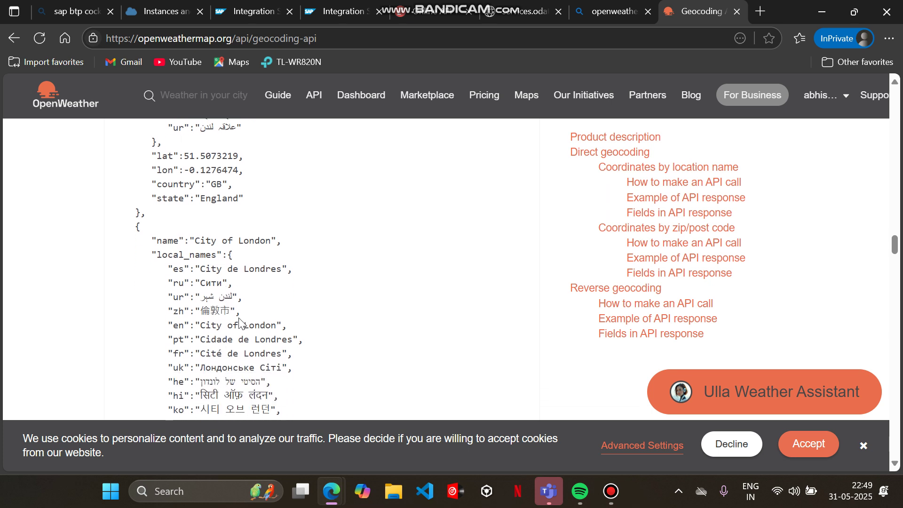
scroll(240, 322, "down", 4)
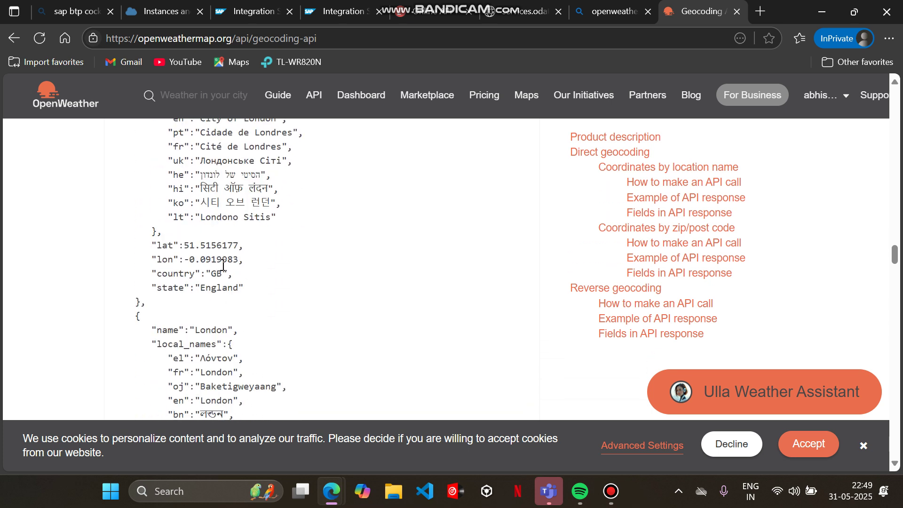
left_click_drag(159, 288, 265, 286)
scroll(266, 287, "up", 15)
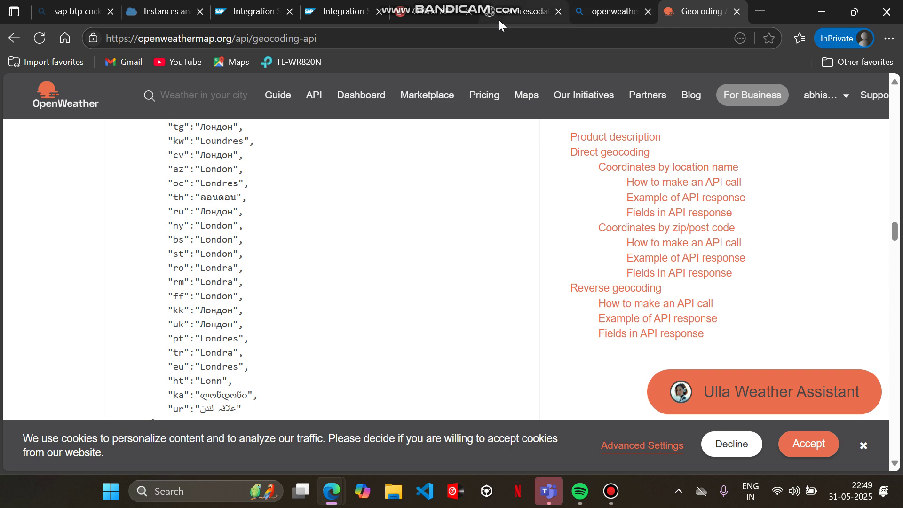
- Deploy IF_REQUEST REPLY_USING_HTTP_ADP on the Cloud Integration runtime profile
left_click(353, 5)
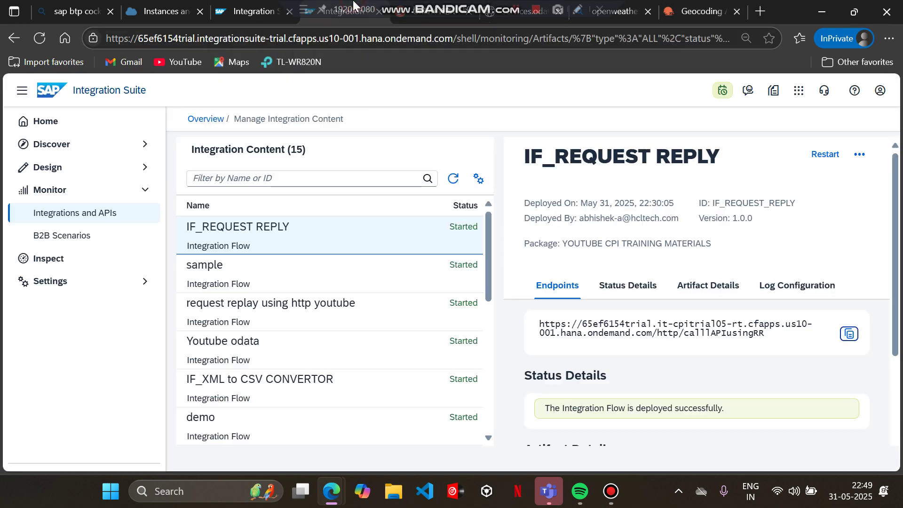
left_click(260, 4)
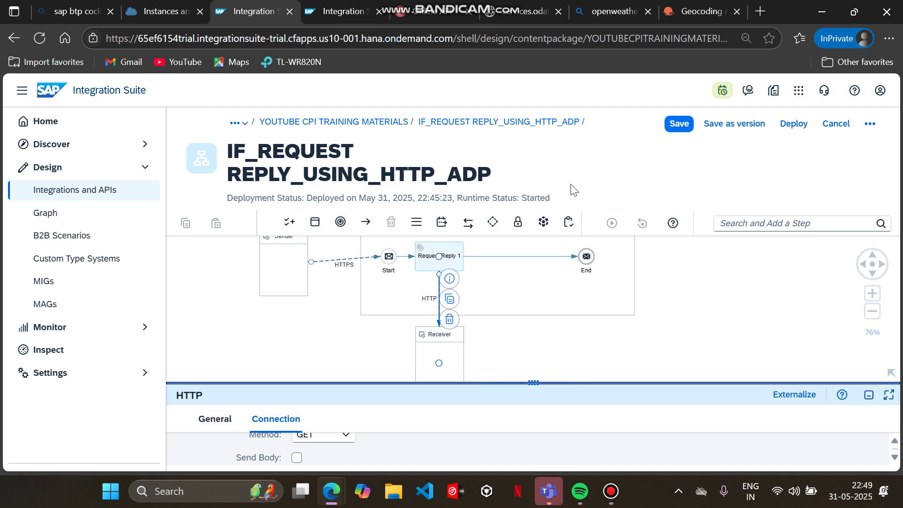
left_click(789, 123)
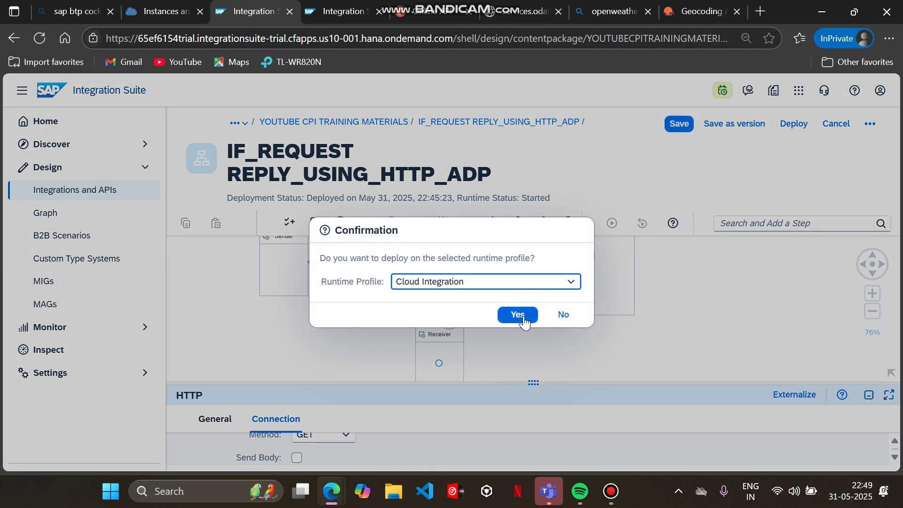
left_click(518, 315)
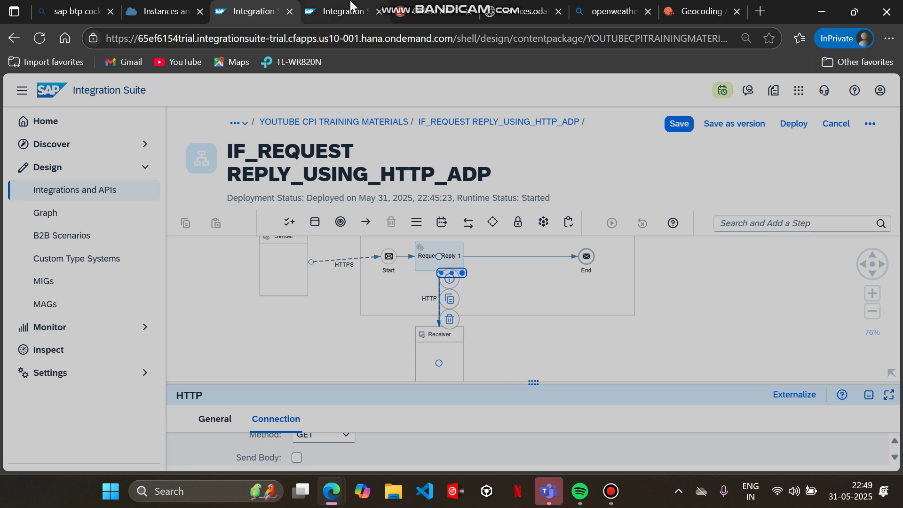
- Reload the monitored integration content and check the status and endpoints of IF_REQUEST REPLY_USING_HTTP_ADP
left_click(351, 5)
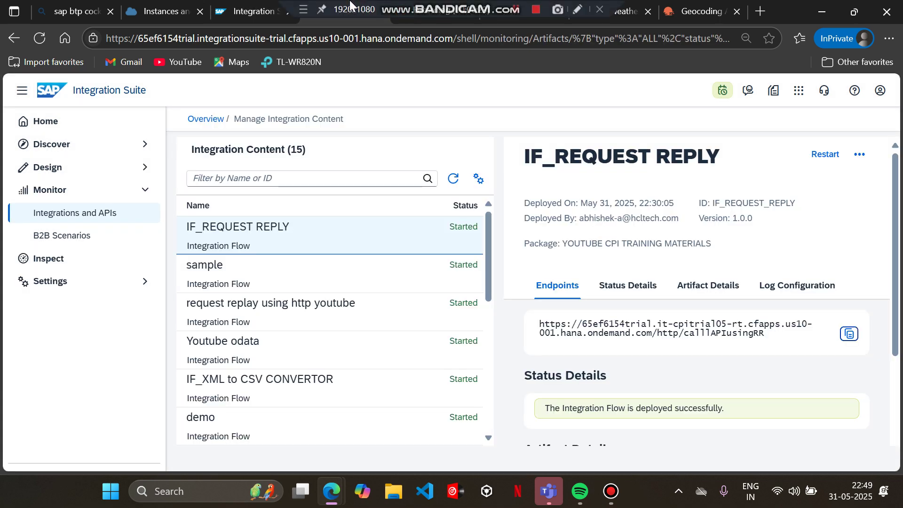
left_click(448, 172)
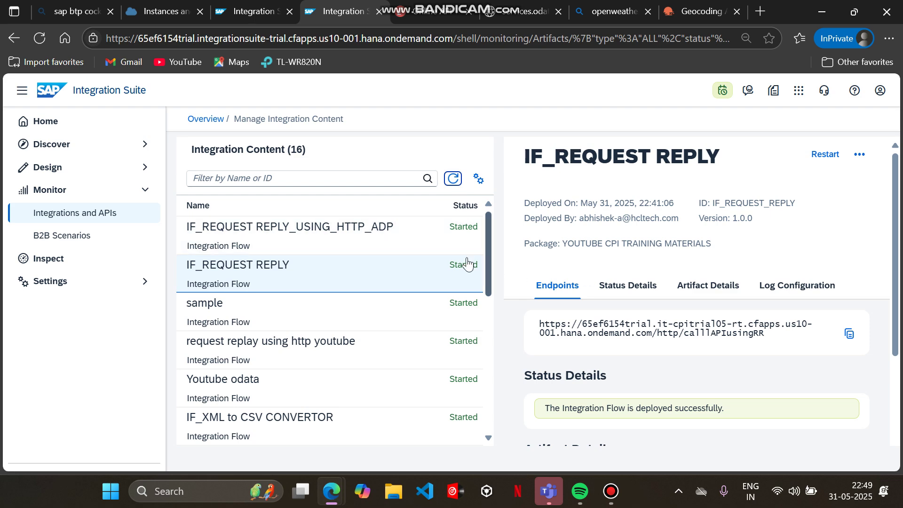
left_click(411, 233)
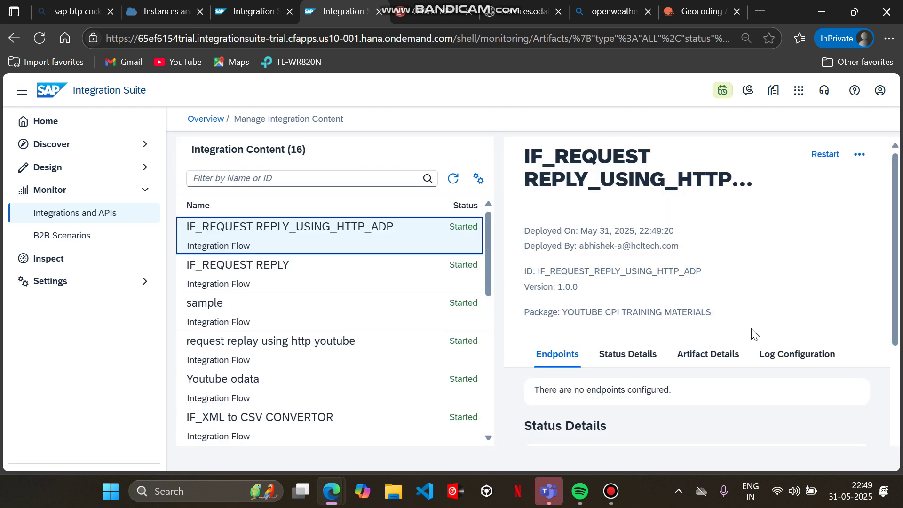
scroll(632, 399, "down", 2)
left_click(454, 179)
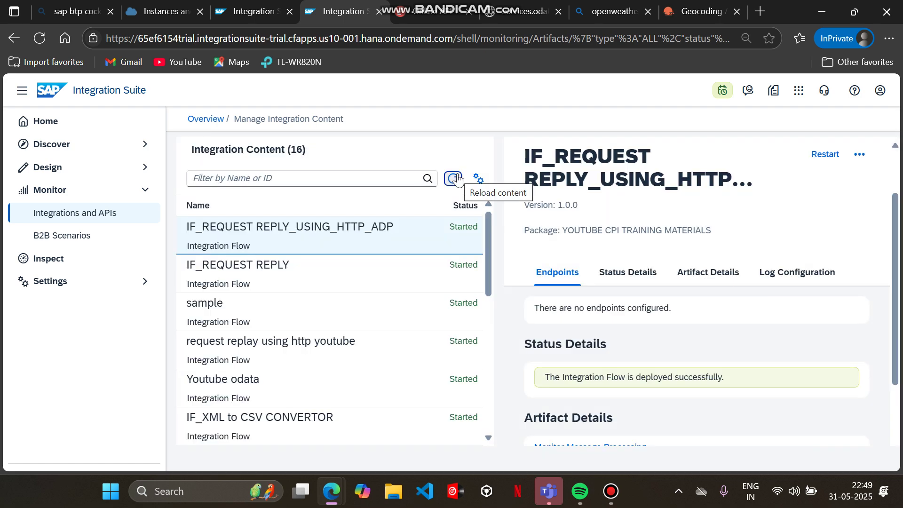
left_click(457, 175)
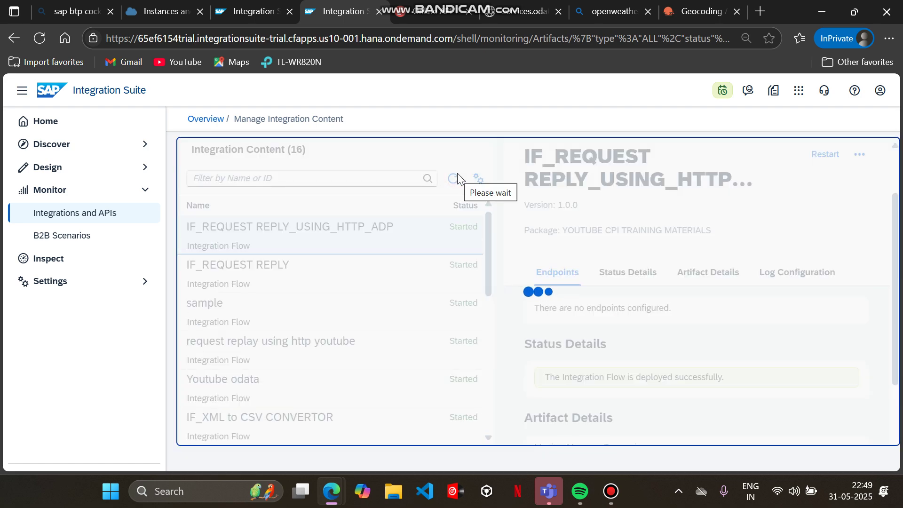
- Dismiss the flow's deployment notice and switch to the ReqBin request page
left_click(274, 12)
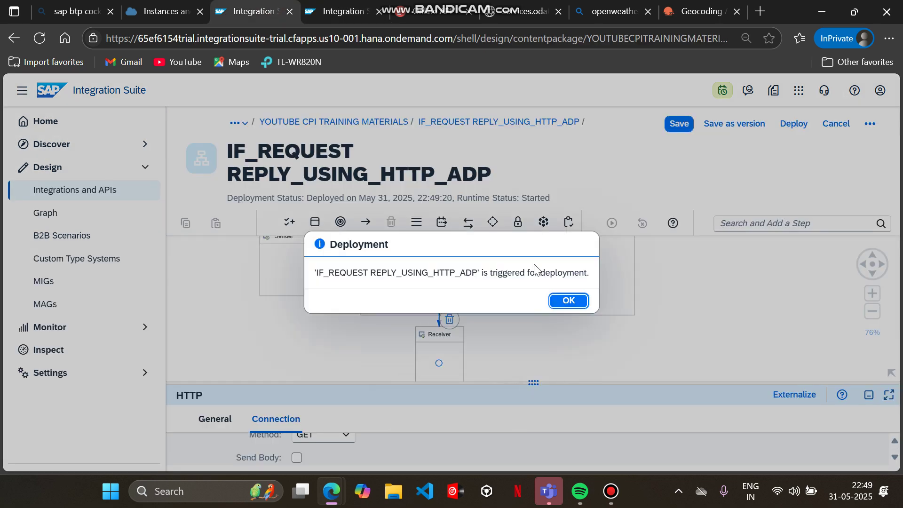
left_click(582, 305)
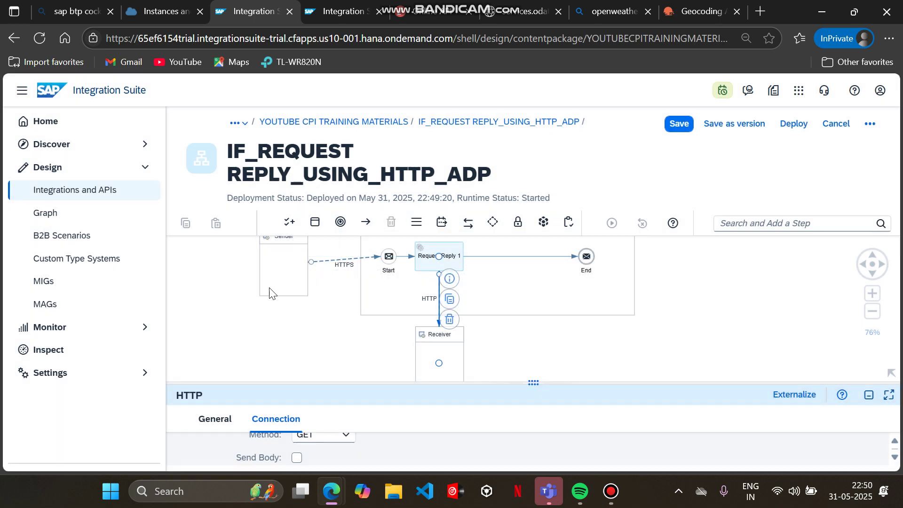
left_click(335, 10)
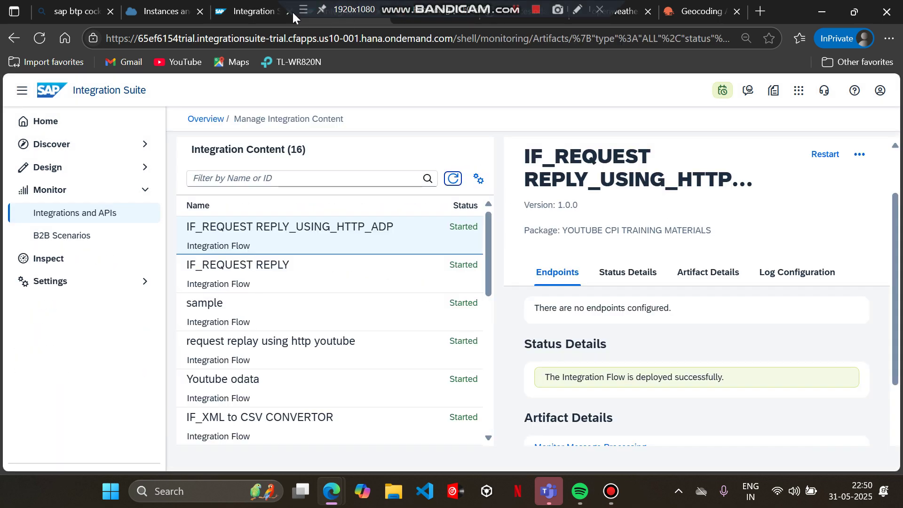
left_click(431, 6)
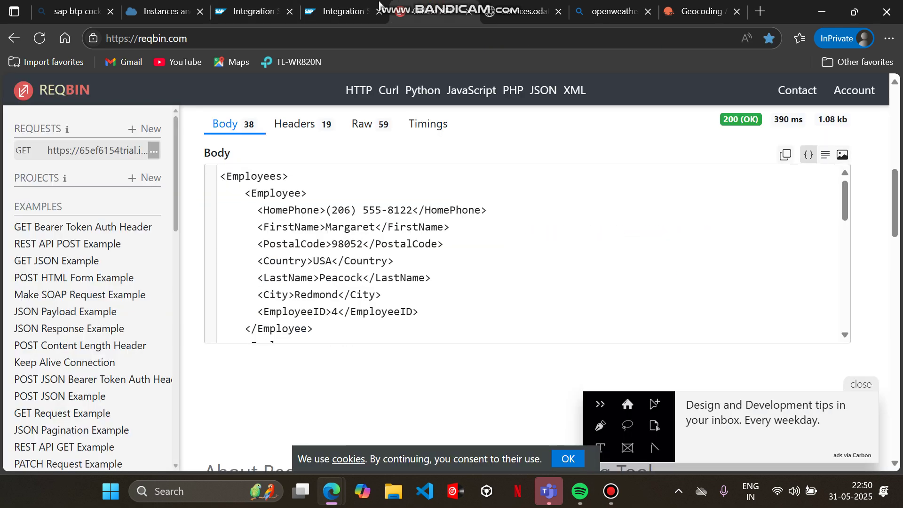
- Switch to the Integration Suite monitor and reload the integration content repeatedly to check the endpoints of IF_REQUEST REPLY_USING_HTTP_ADP
left_click(343, 7)
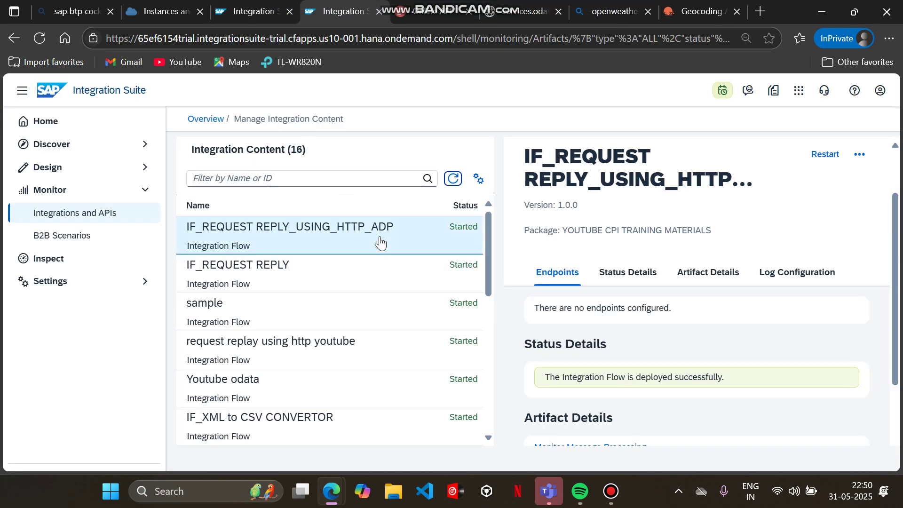
scroll(613, 354, "down", 2)
left_click(460, 179)
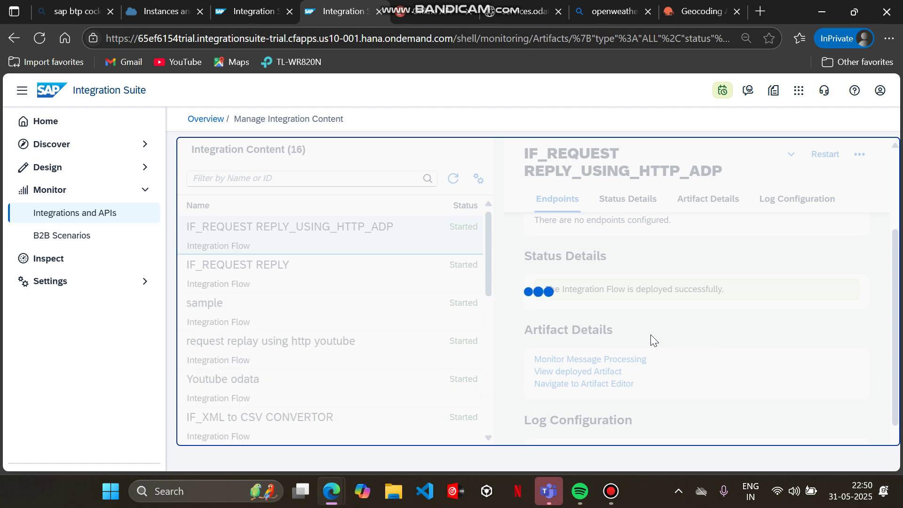
left_click(460, 181)
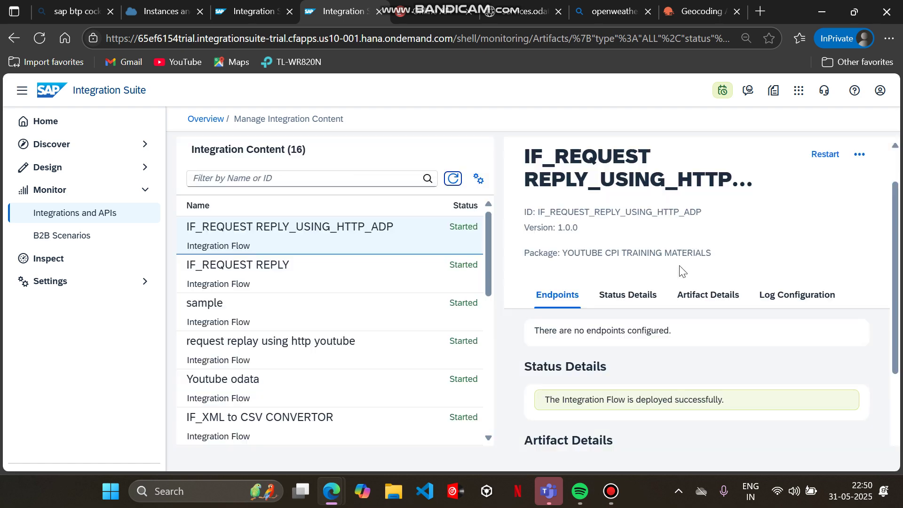
left_click(455, 179)
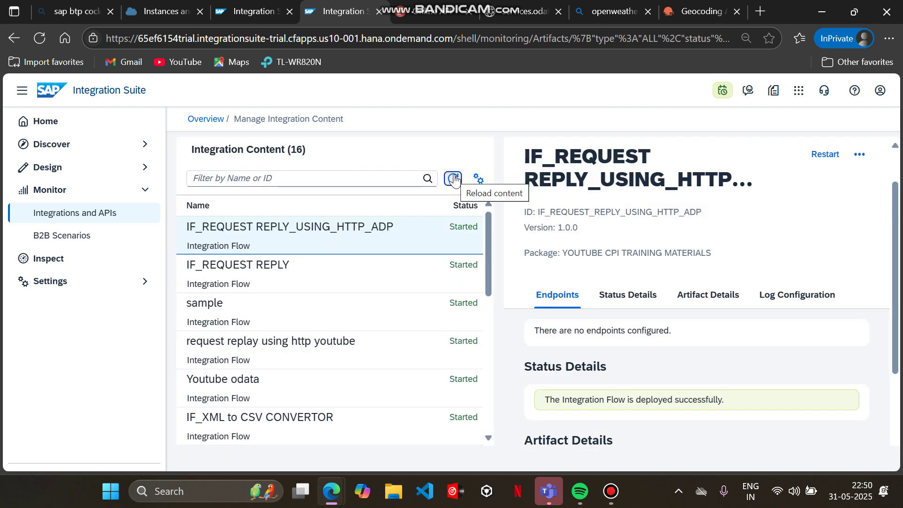
left_click(454, 179)
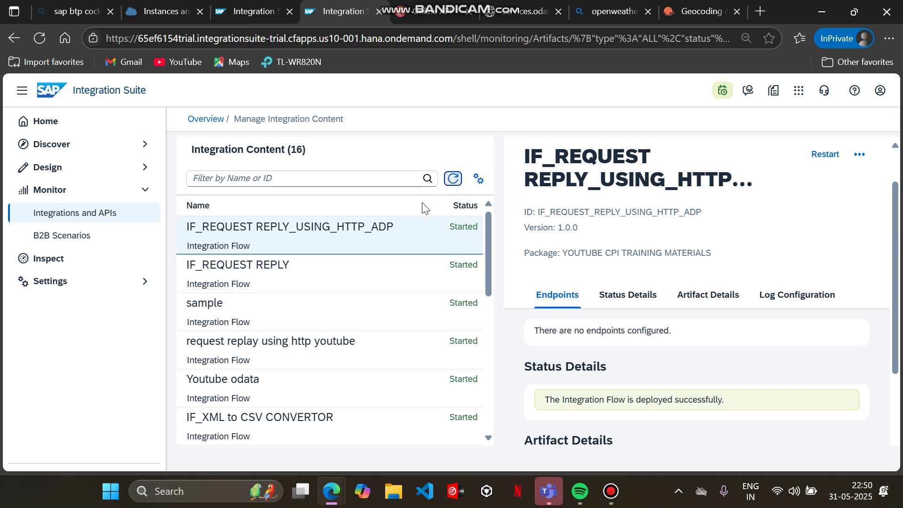
left_click(383, 245)
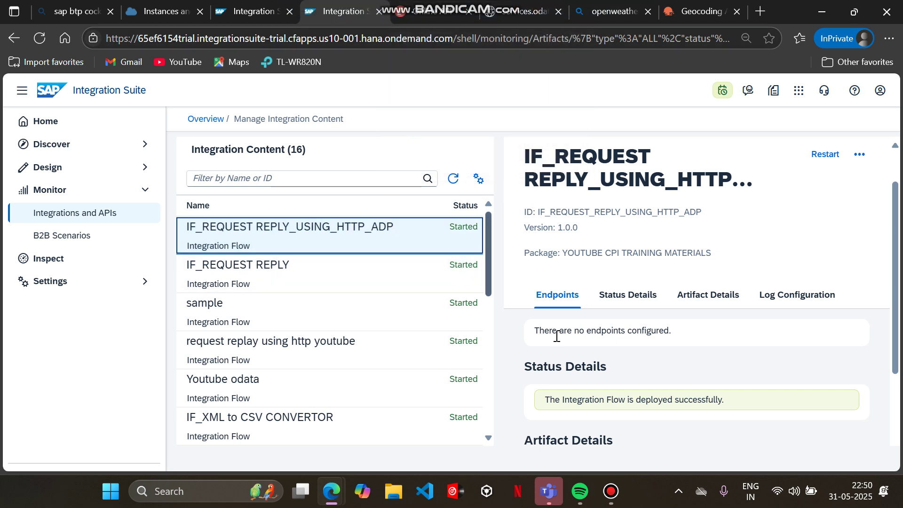
left_click(456, 182)
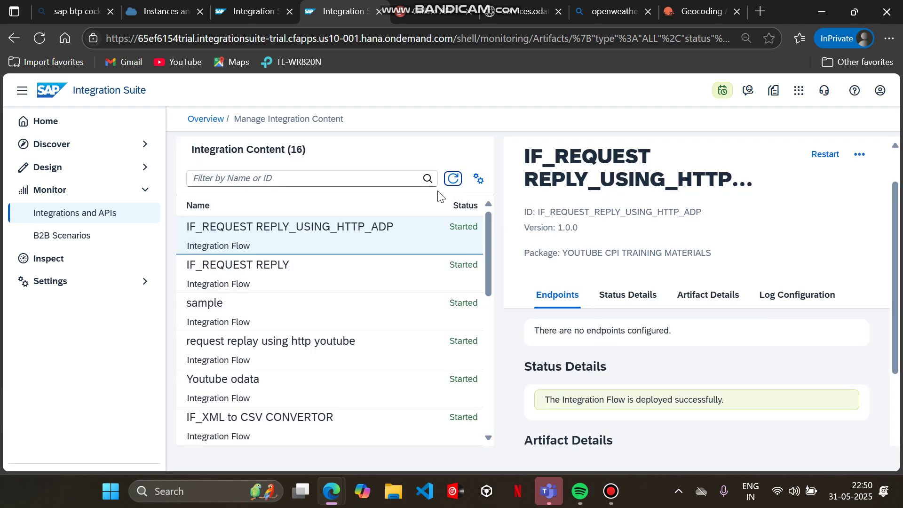
- Check the deployment and runtime status of IF_REQUEST REPLY_USING_HTTP_ADP in its flow editor
left_click(250, 20)
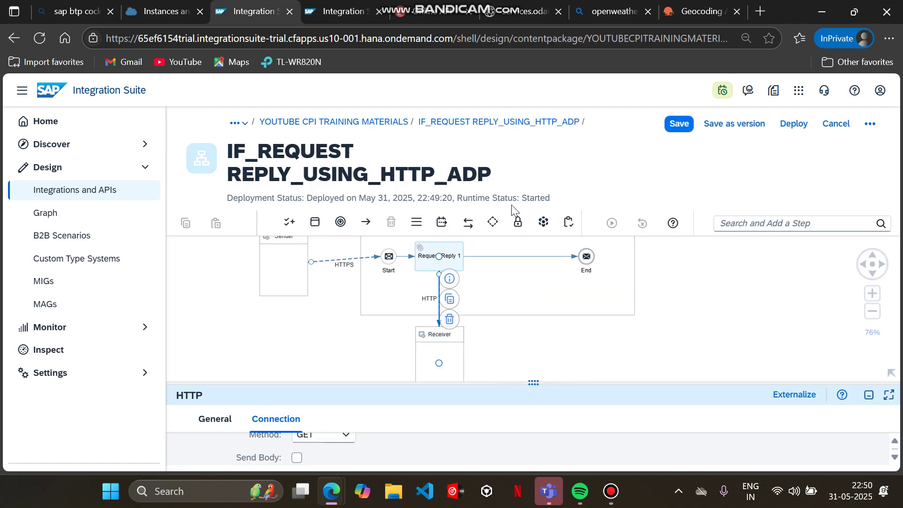
left_click_drag(550, 202, 527, 200)
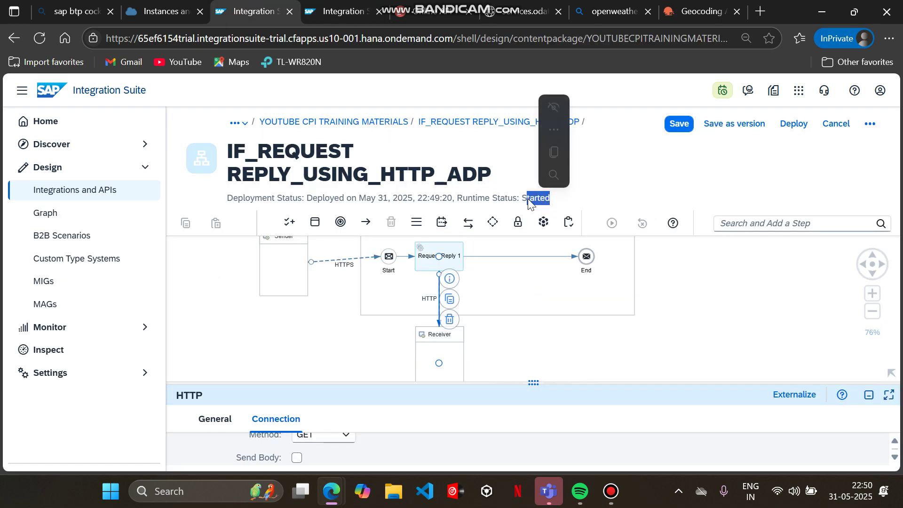
left_click(546, 198)
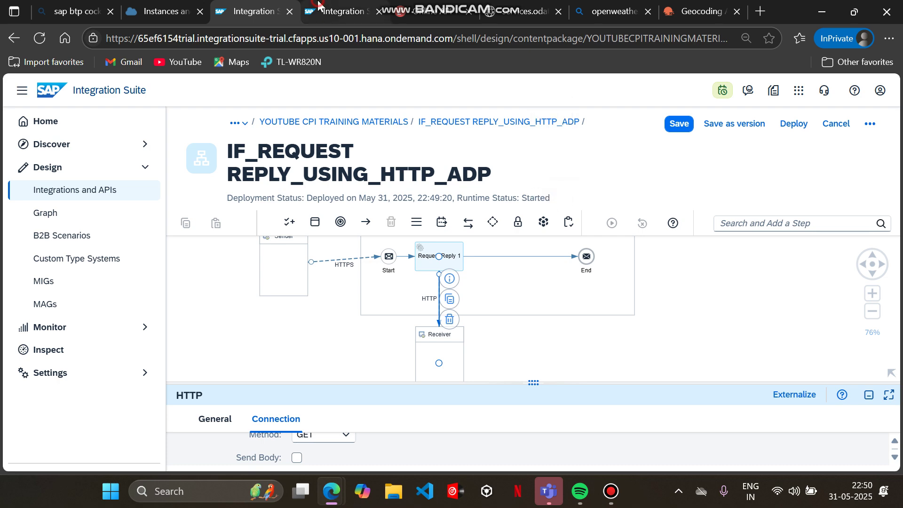
- Reload the monitored content until the endpoint of IF_REQUEST REPLY_USING_HTTP_ADP is listed and copy its URL
left_click(456, 182)
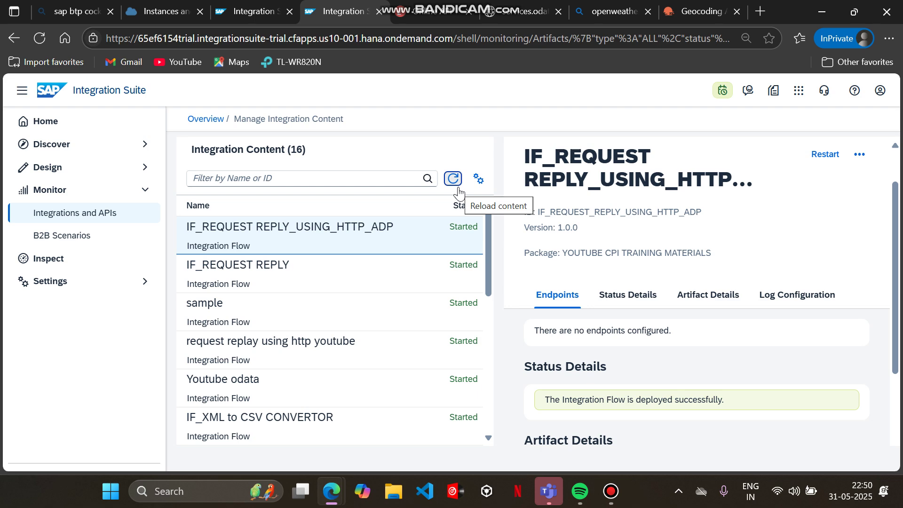
left_click(459, 189)
left_click(458, 187)
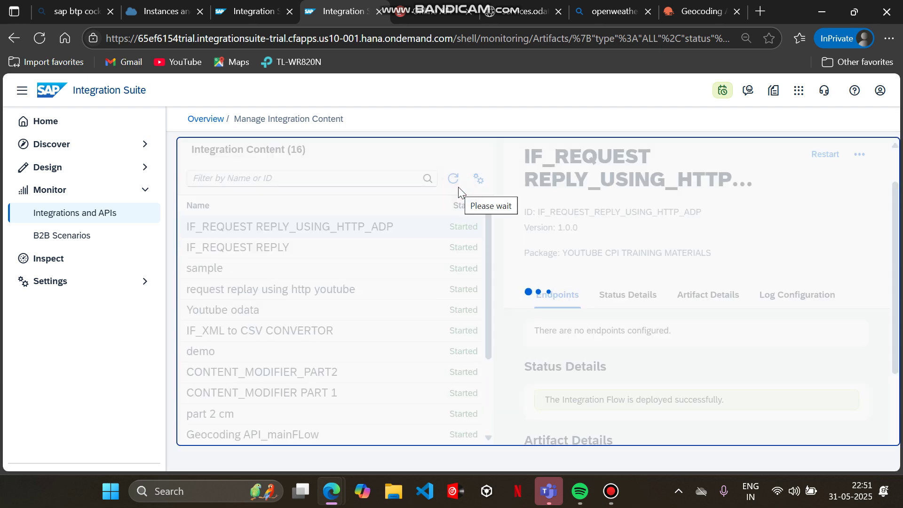
left_click(850, 343)
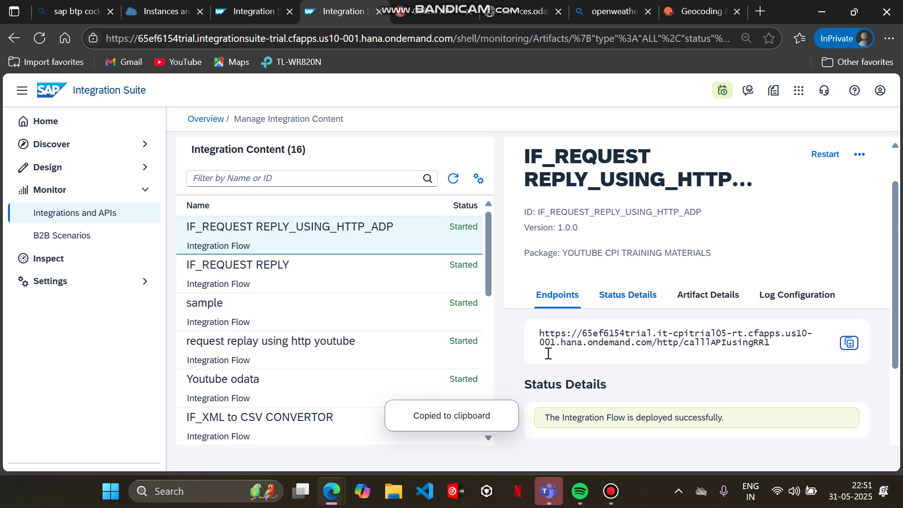
- Switch to ReqBin, replace the request URL with the copied endpoint ending in /http/calllAPIusingRR1, and send the GET request
mouse_move(266, 4)
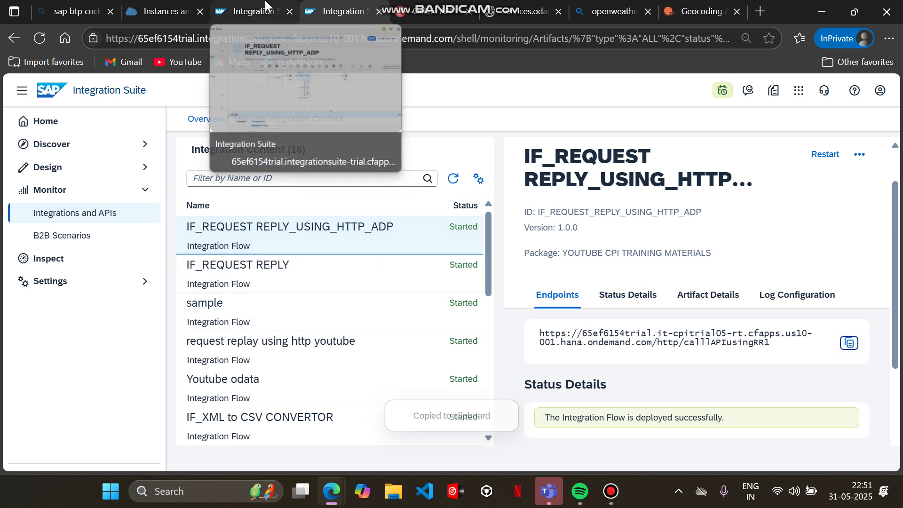
left_click(265, 5)
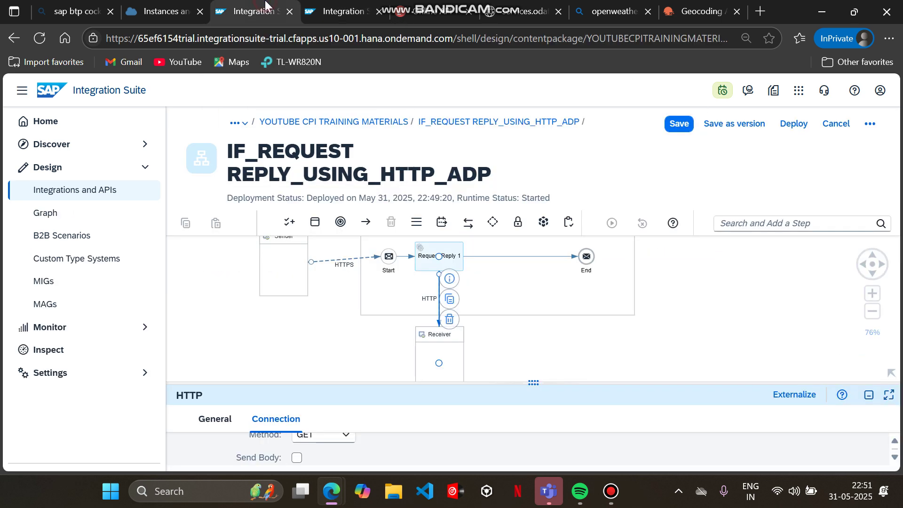
left_click(402, 5)
scroll(439, 259, "up", 5)
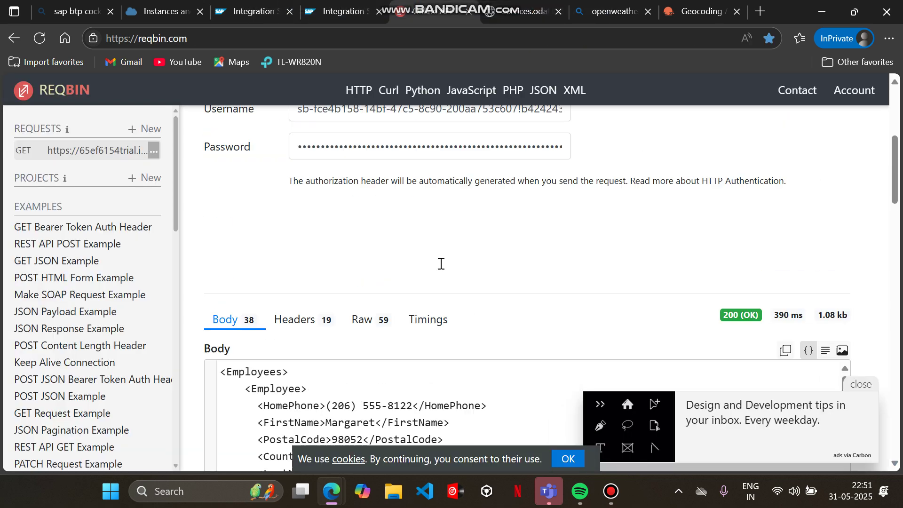
left_click(428, 215)
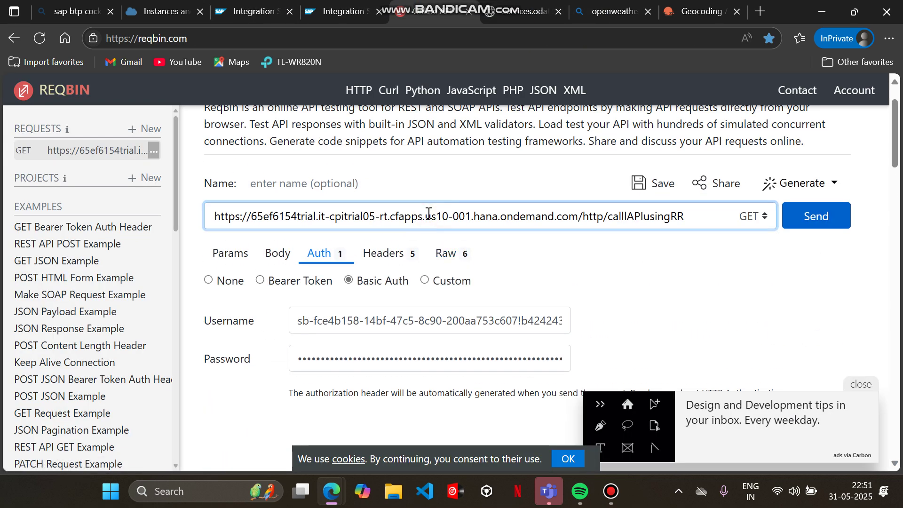
key("ctrl+a")
key("ctrl+v")
left_click(800, 220)
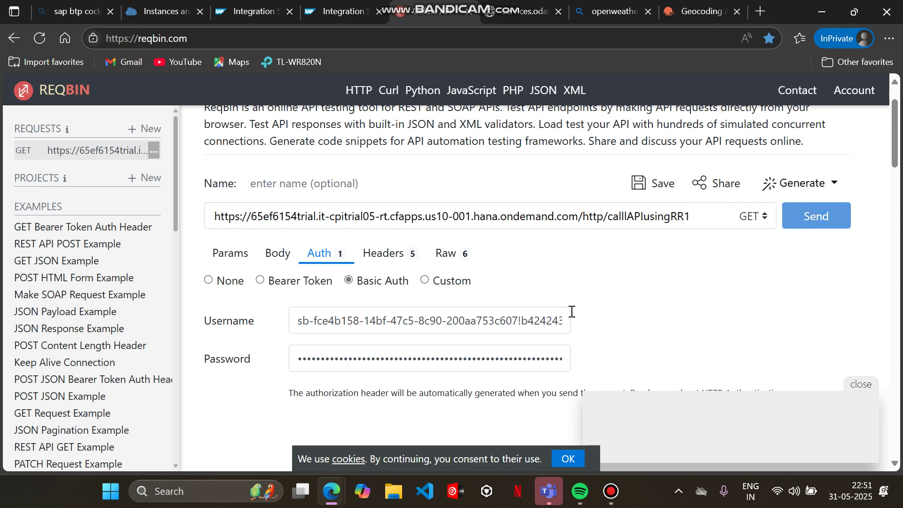
- Examine the status and the JSON body of the response to the endpoint request
scroll(572, 312, "down", 4)
scroll(573, 312, "down", 3)
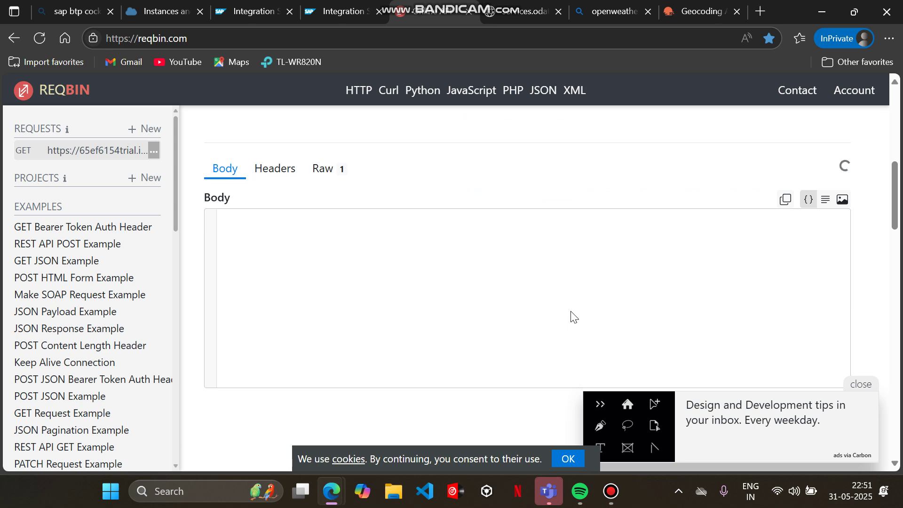
scroll(573, 312, "down", 2)
scroll(572, 312, "up", 9)
scroll(572, 316, "down", 10)
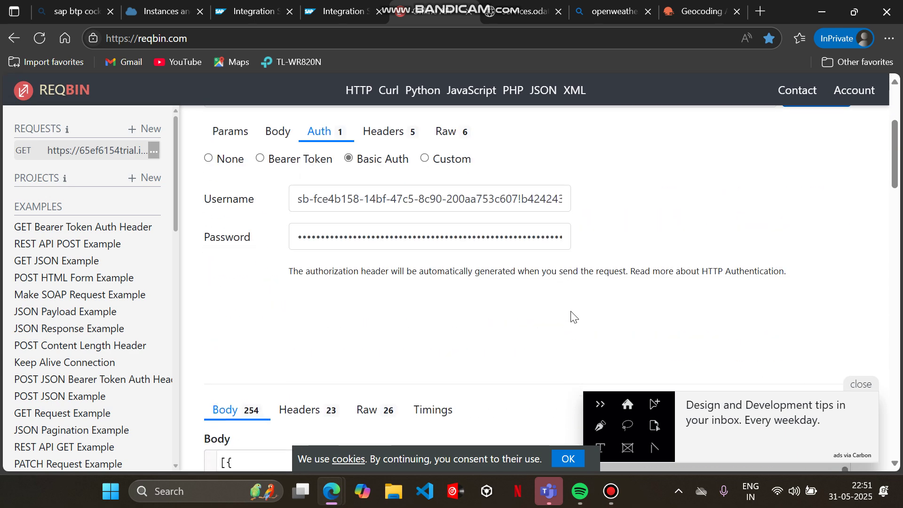
scroll(572, 312, "down", 10)
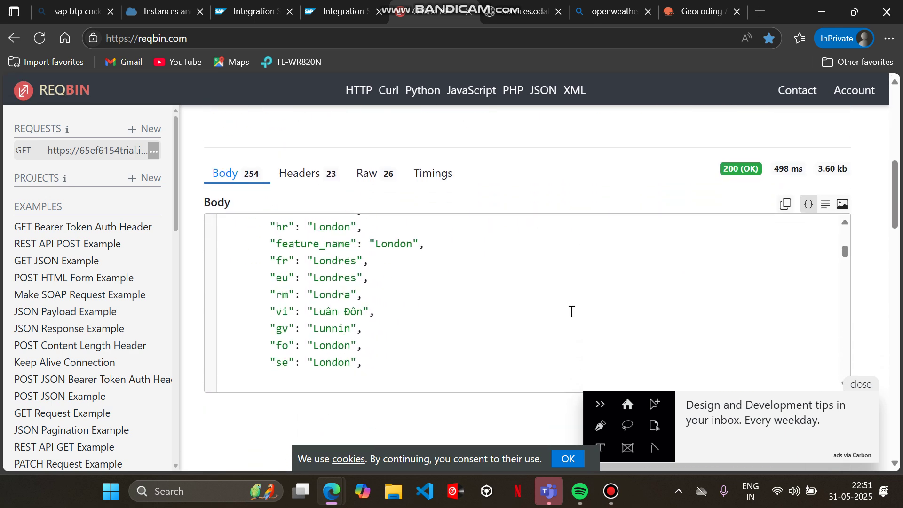
scroll(572, 312, "down", 10)
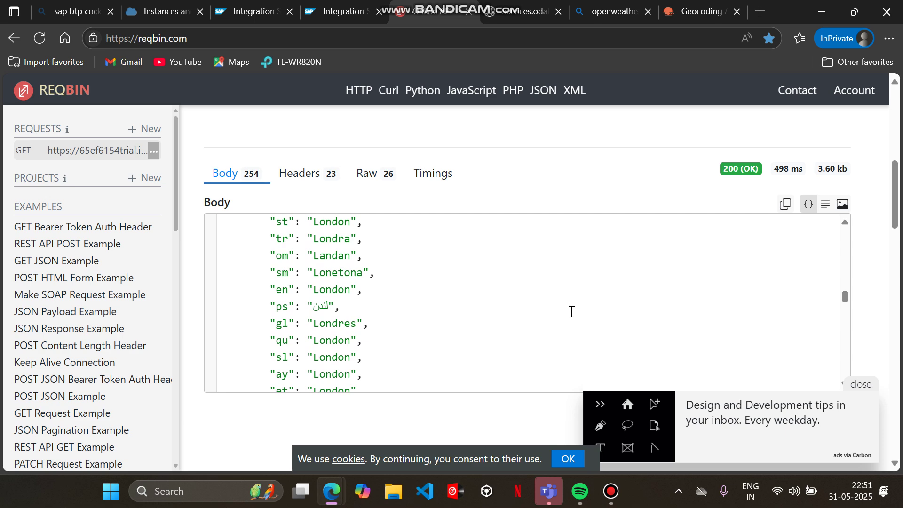
- Return to the flow in Integration Suite, insert a JSON to XML Converter between Request Reply 1 and End, and save the flow
left_click(323, 7)
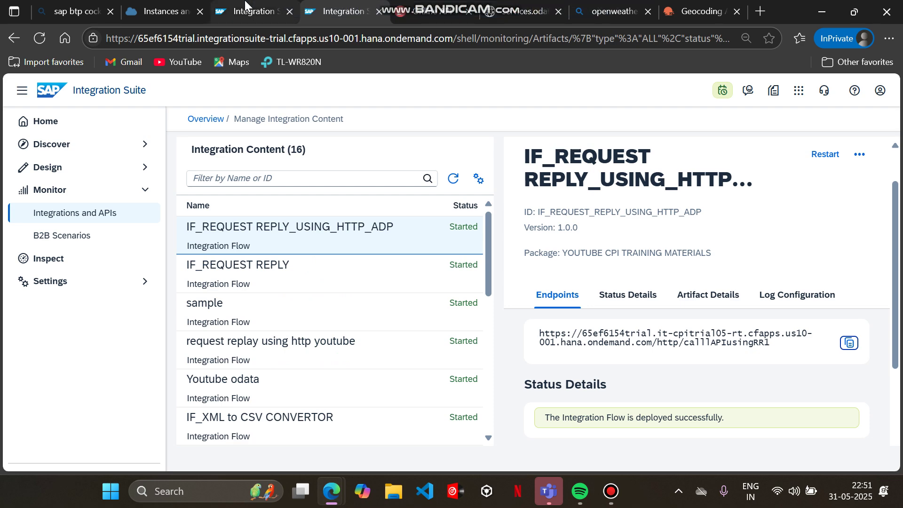
mouse_move(245, 4)
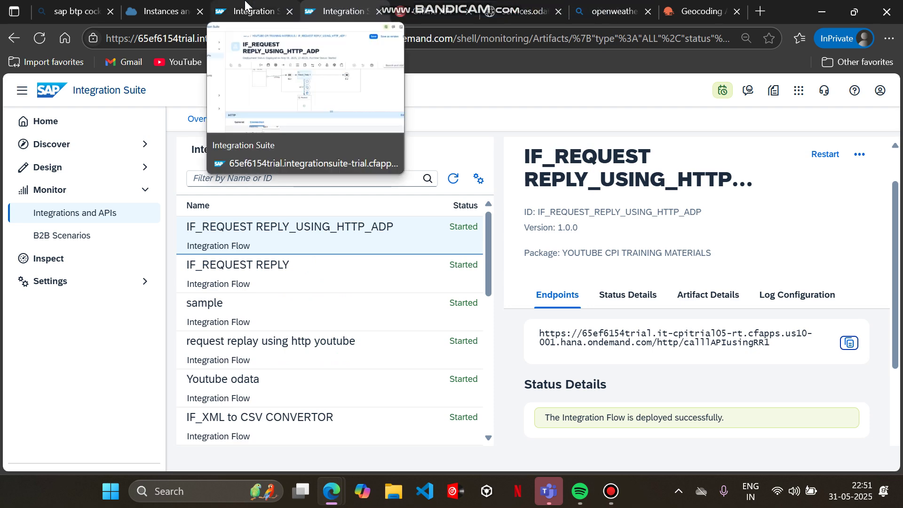
left_click(245, 5)
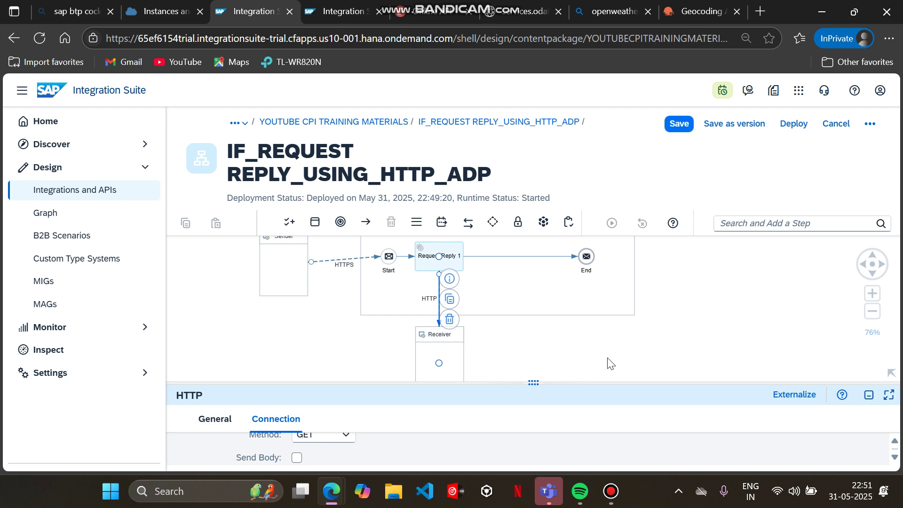
scroll(611, 363, "down", 1)
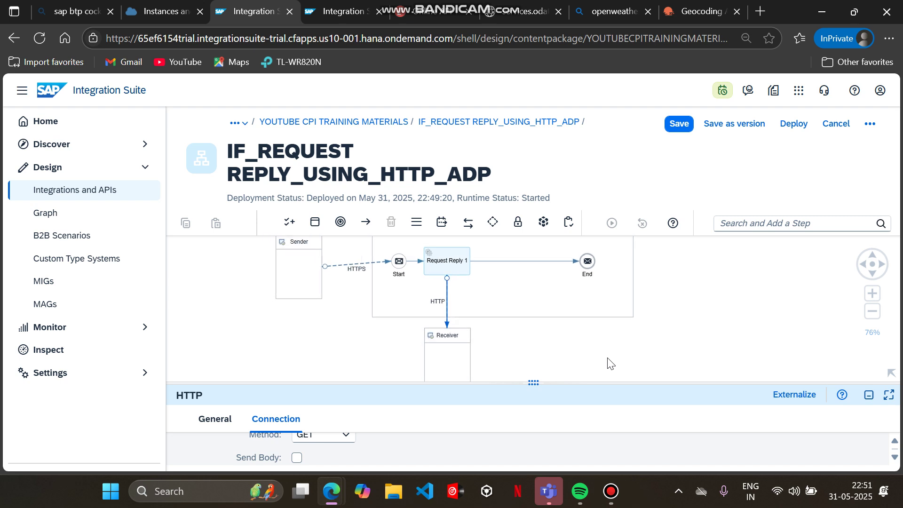
left_click(530, 274)
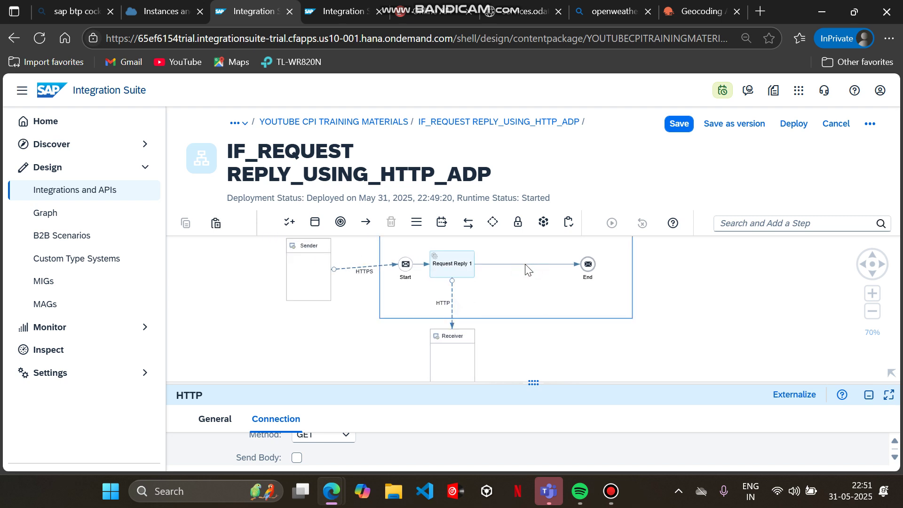
left_click(527, 266)
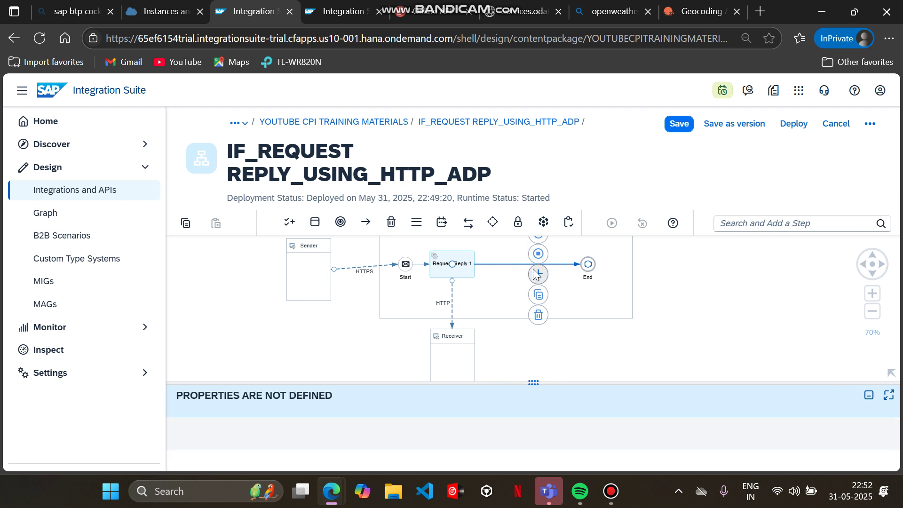
left_click(538, 274)
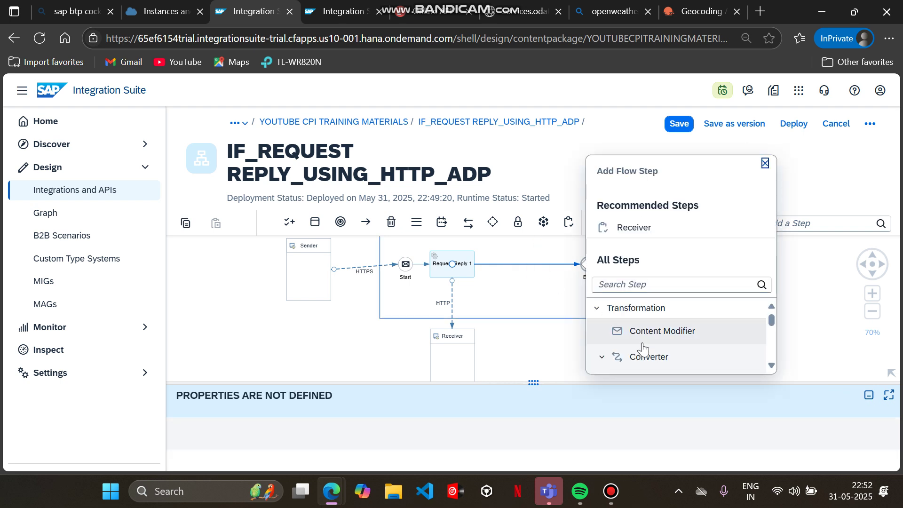
scroll(671, 337, "down", 2)
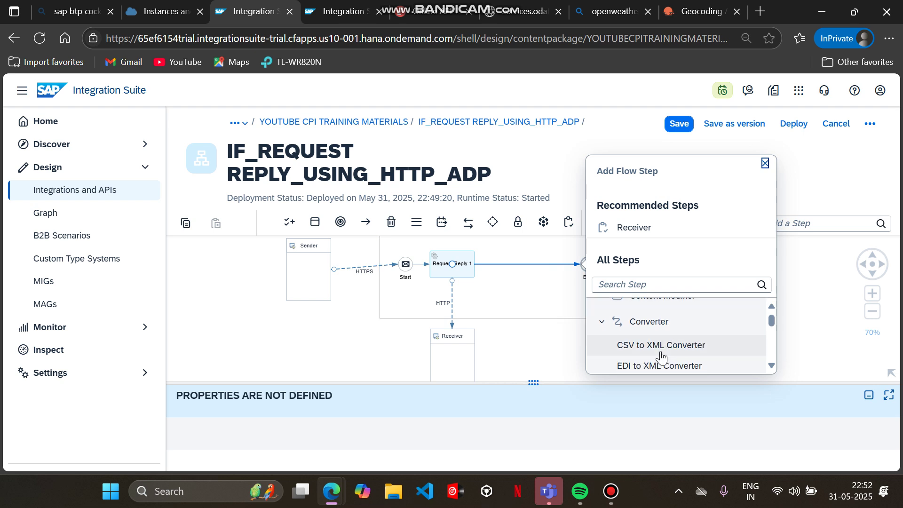
scroll(659, 362, "down", 3)
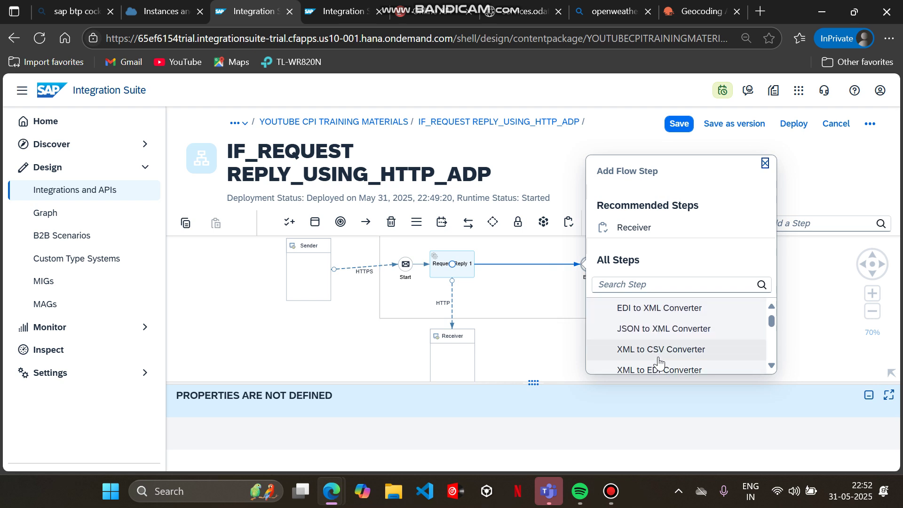
scroll(644, 356, "down", 1)
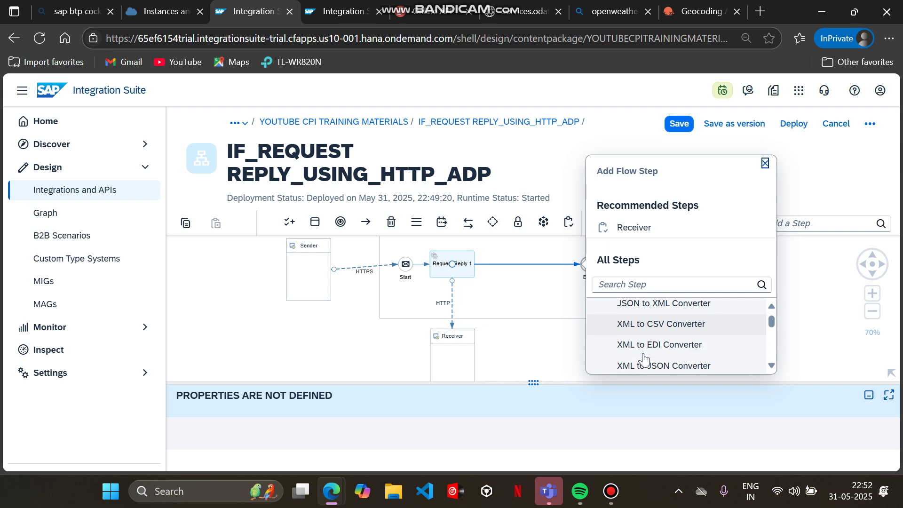
scroll(647, 334, "up", 2)
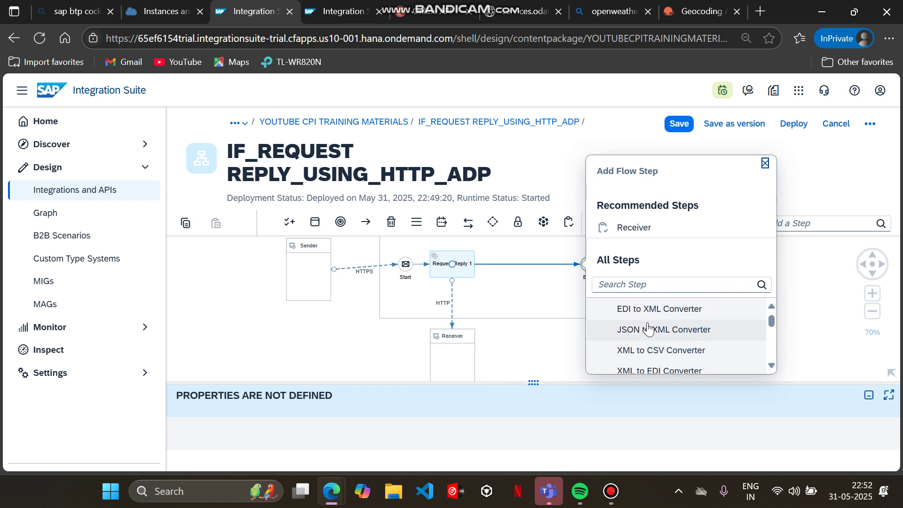
left_click(649, 332)
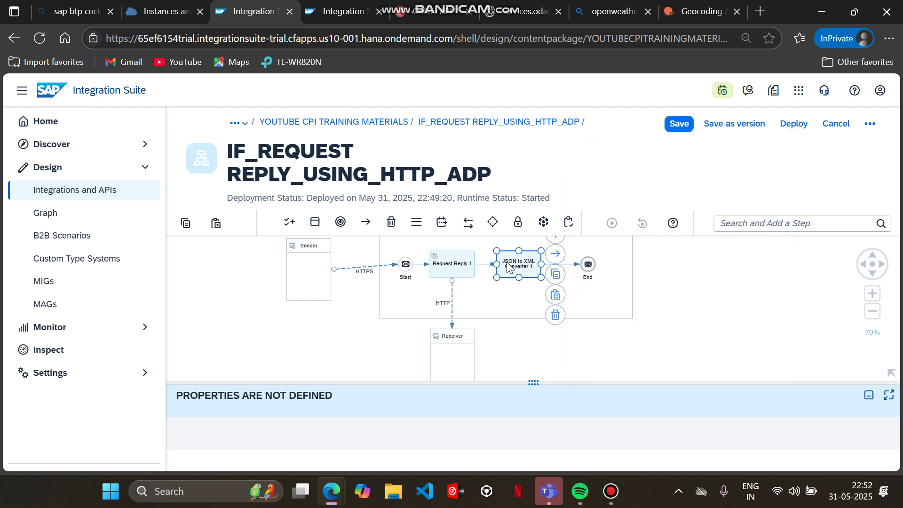
left_click(683, 126)
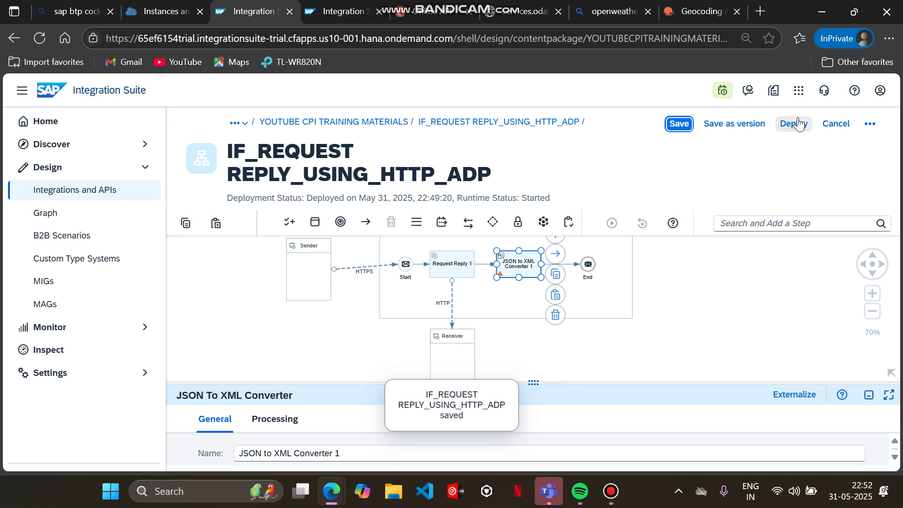
- Deploy the flow to the Cloud Integration runtime profile, switch to ReqBin and resend the GET request to its endpoint
left_click(798, 123)
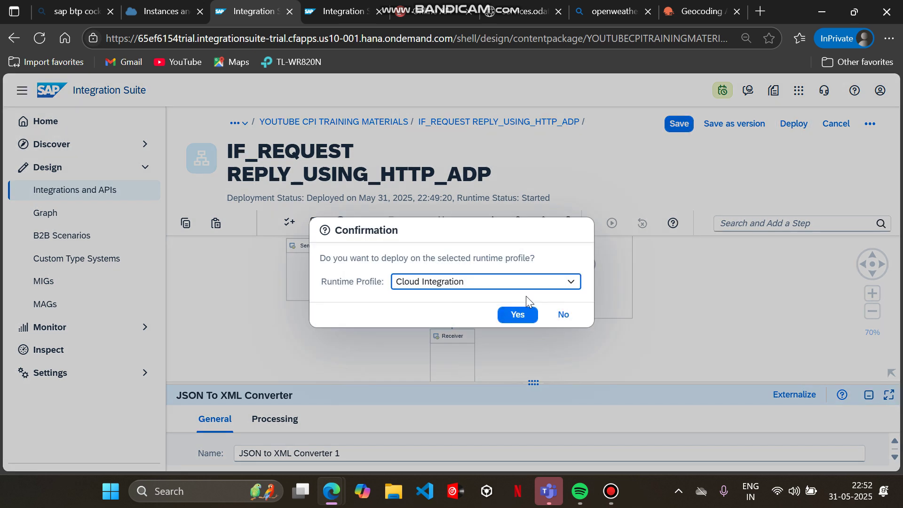
left_click(521, 316)
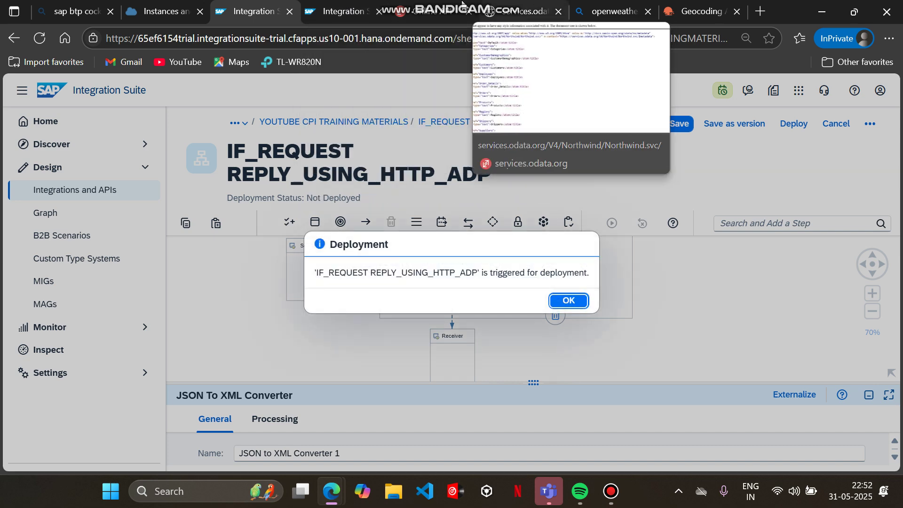
left_click(430, 11)
scroll(753, 200, "up", 10)
scroll(753, 200, "down", 1)
left_click(812, 271)
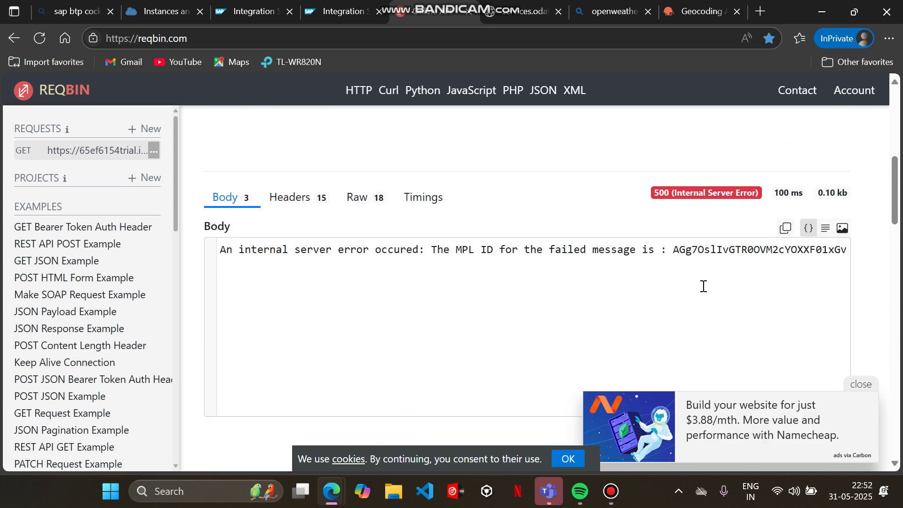
- Examine the response body and status for the resent request, and check the request settings above it
left_click_drag(219, 245, 760, 266)
left_click(760, 266)
left_click_drag(228, 244, 839, 274)
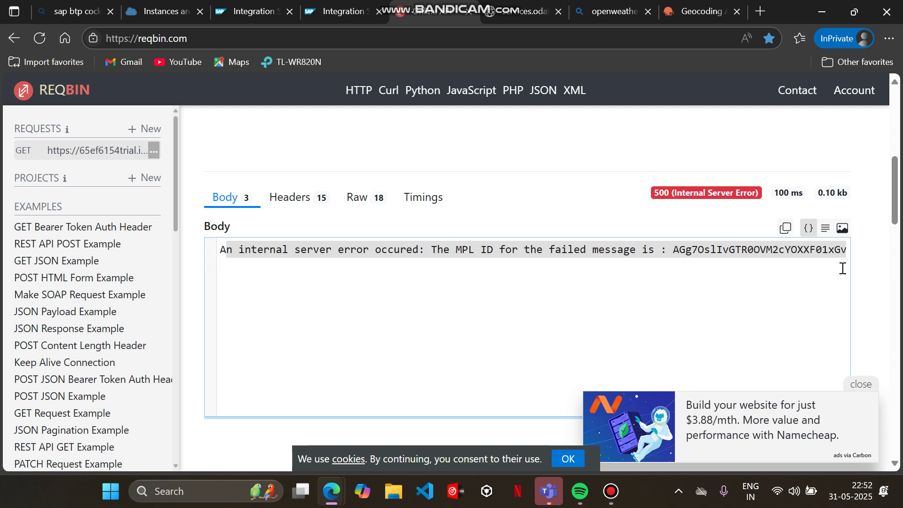
scroll(842, 268, "up", 8)
scroll(842, 269, "down", 4)
scroll(842, 268, "up", 4)
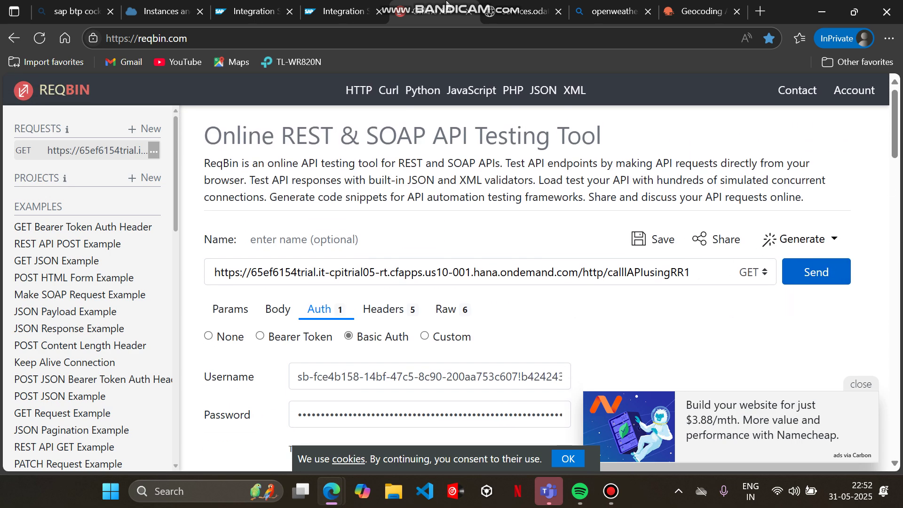
- Return to the flow editor in Integration Suite and dismiss the deployment notice
left_click(321, 7)
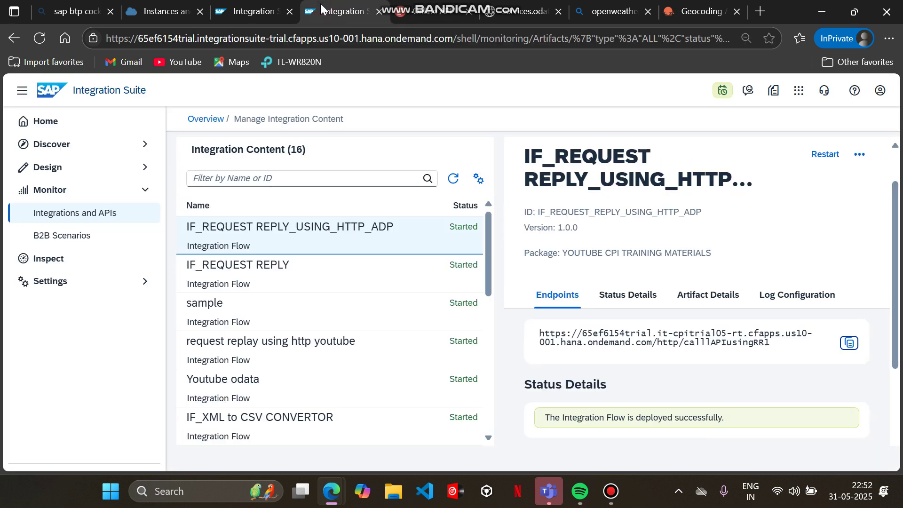
left_click(251, 6)
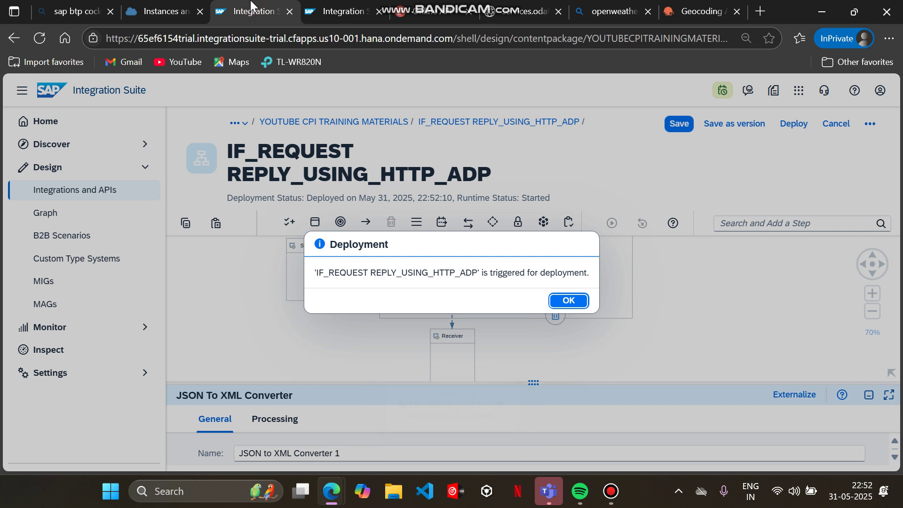
left_click(571, 300)
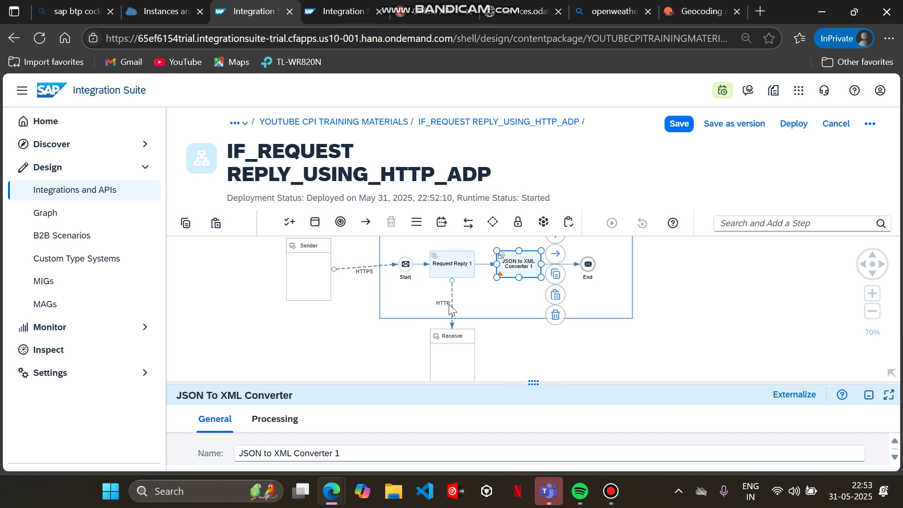
- Open the connection settings of the HTTP receiver adapter and examine the hardcoded city London in its query
mouse_move(451, 309)
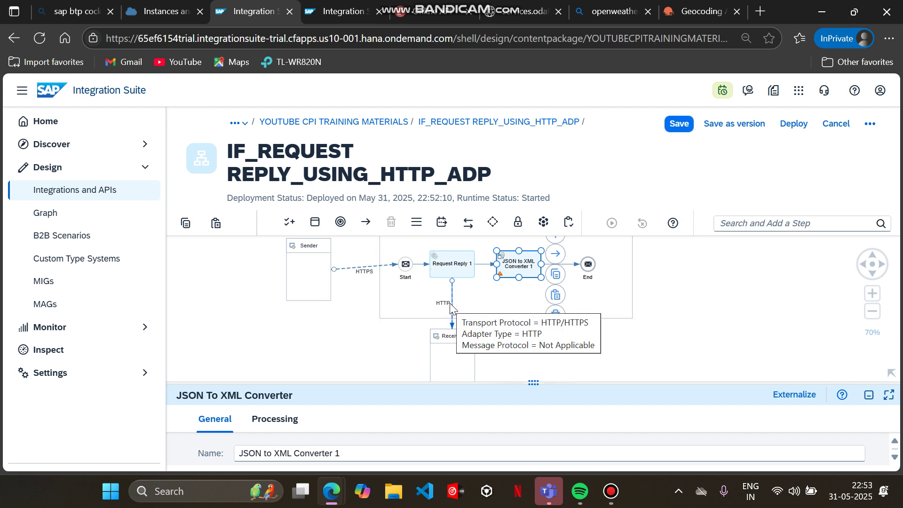
left_click_drag(534, 382, 534, 361)
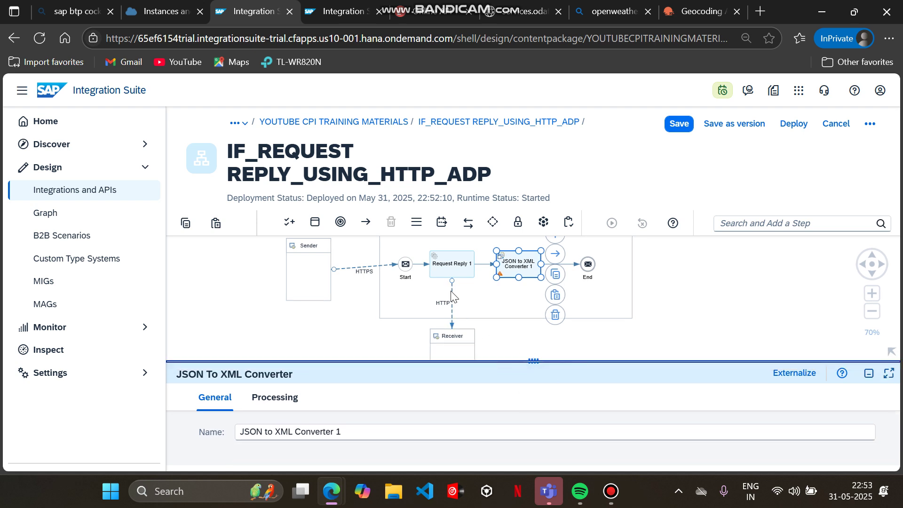
left_click(453, 296)
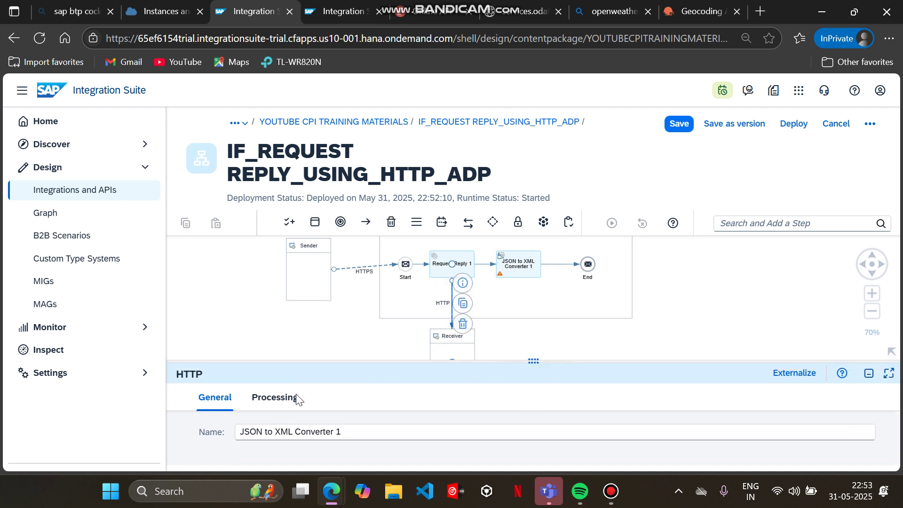
left_click(276, 397)
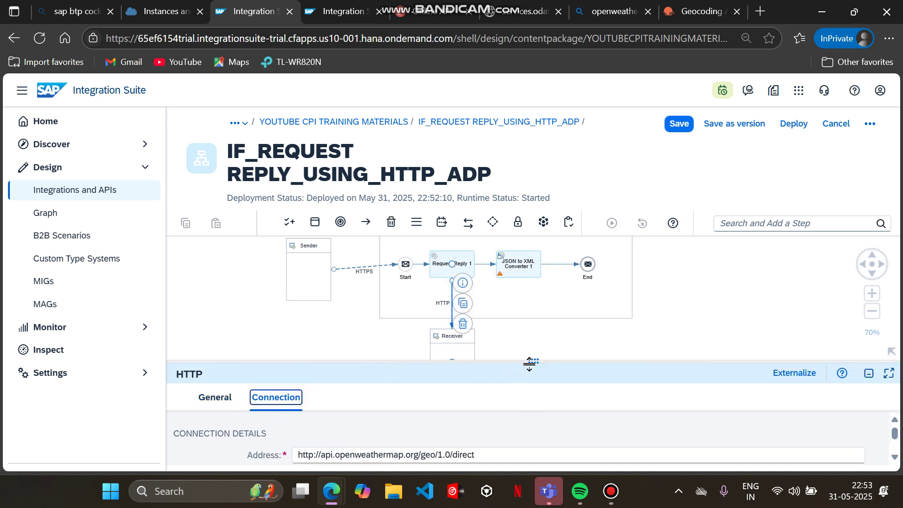
left_click_drag(530, 364, 549, 182)
double_click(321, 355)
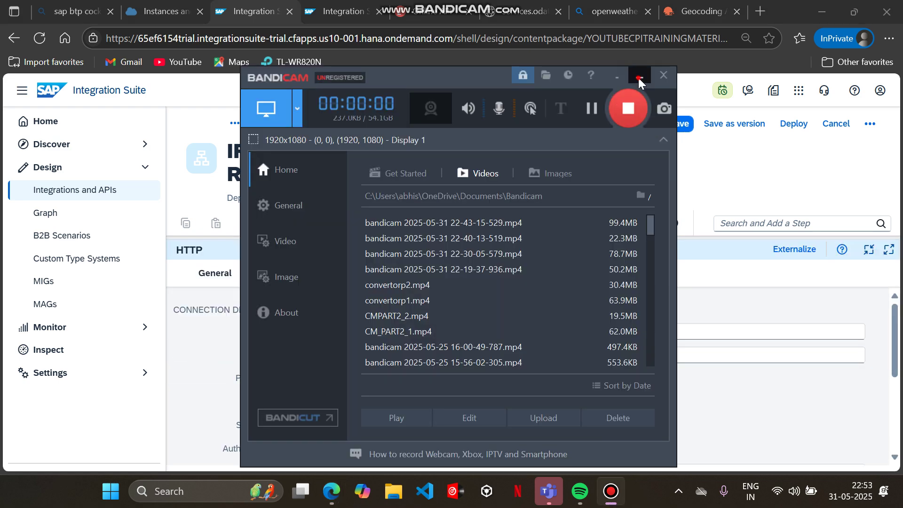
left_click(638, 78)
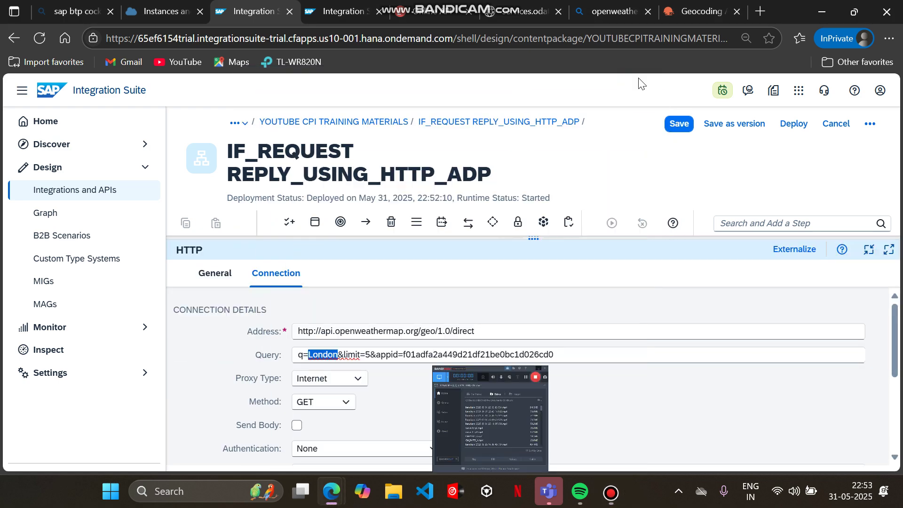
left_click(328, 356)
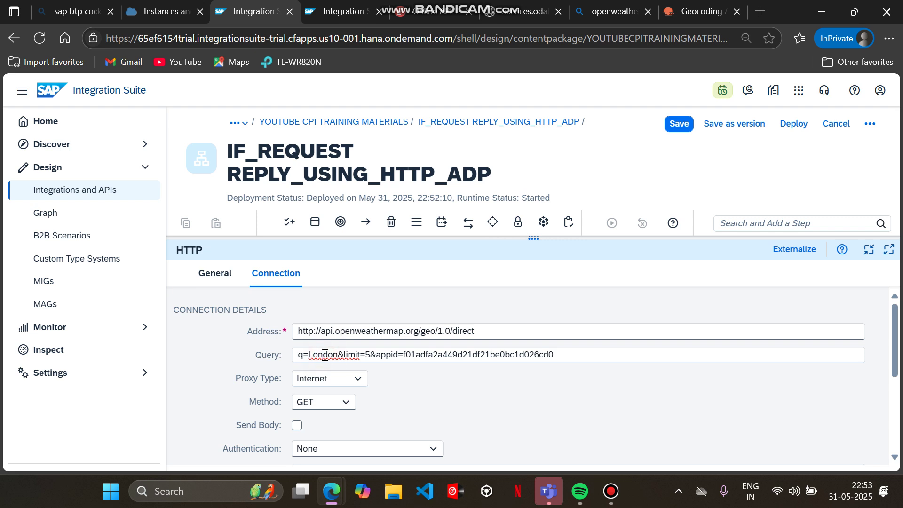
double_click(329, 357)
left_click(539, 236)
left_click_drag(538, 240, 501, 312)
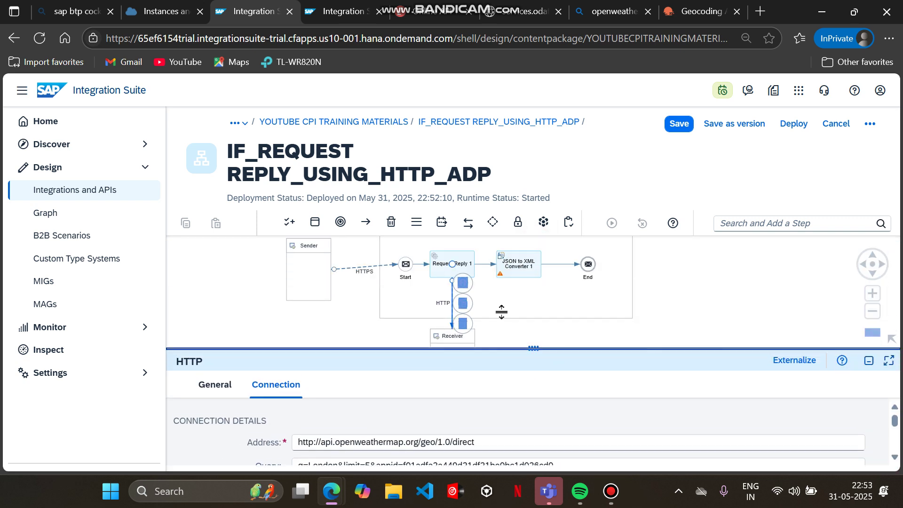
- Move JSON to XML Converter 1 and Request Reply 1 away from Start and insert a Content Modifier after Start
left_click(659, 282)
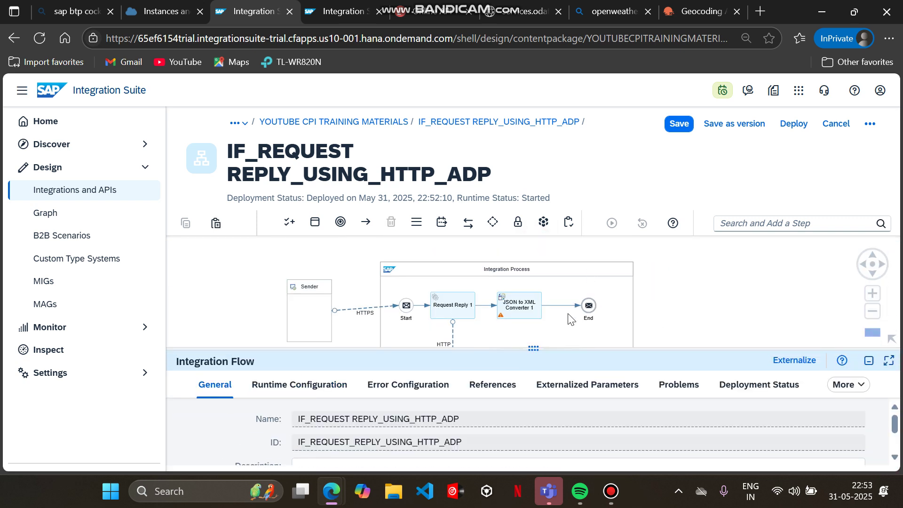
left_click_drag(532, 308, 722, 285)
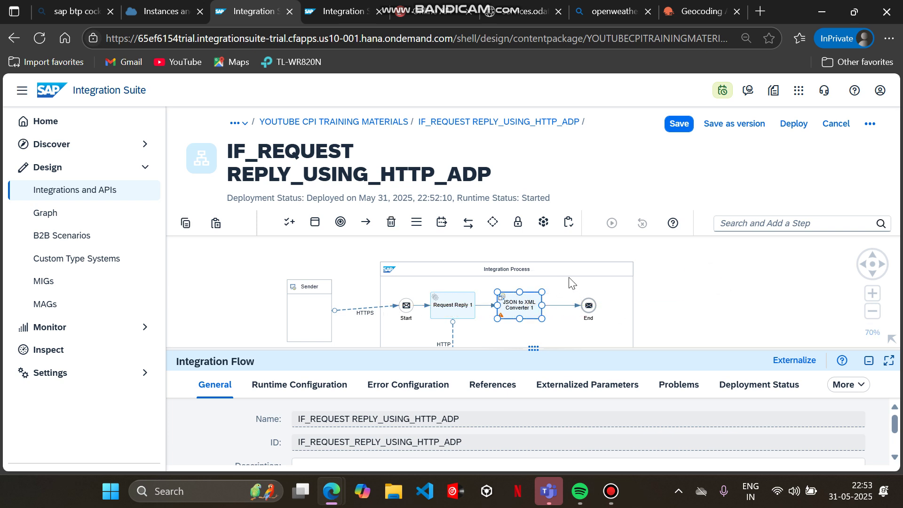
left_click(878, 361)
left_click_drag(515, 299, 554, 302)
left_click_drag(469, 310, 504, 312)
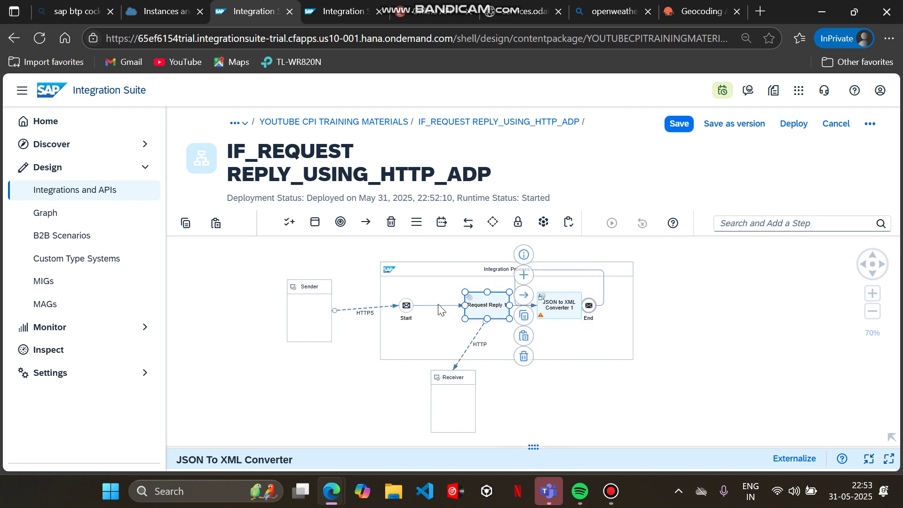
left_click(443, 306)
left_click(450, 315)
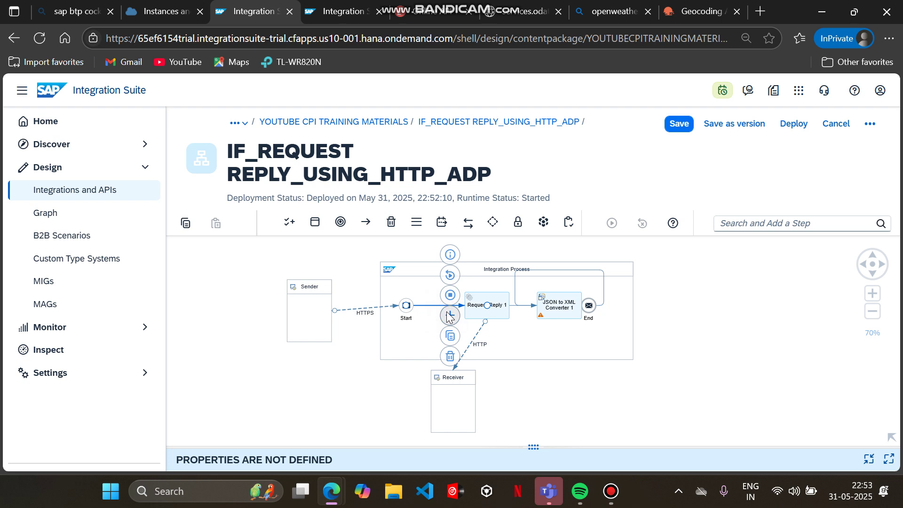
left_click(559, 398)
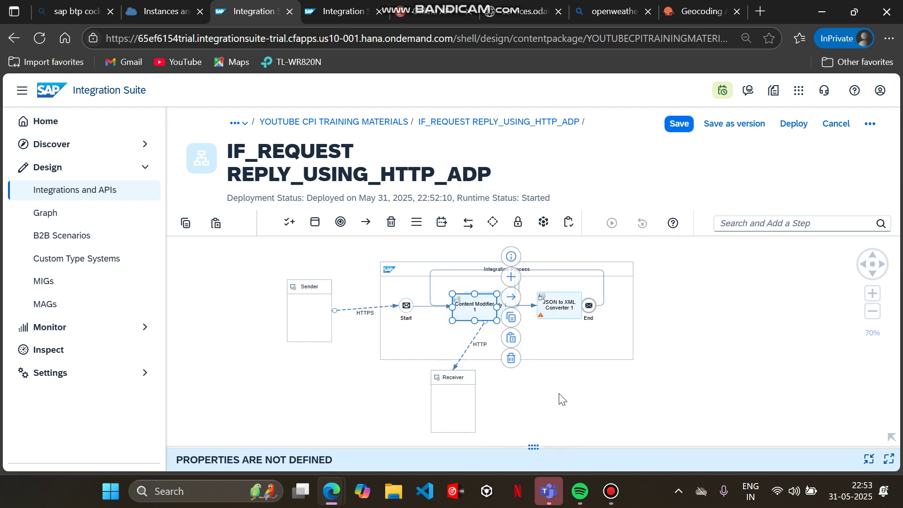
- Auto-arrange the Integration Process horizontally so that its steps line up in one row without overlapping
left_click(622, 266)
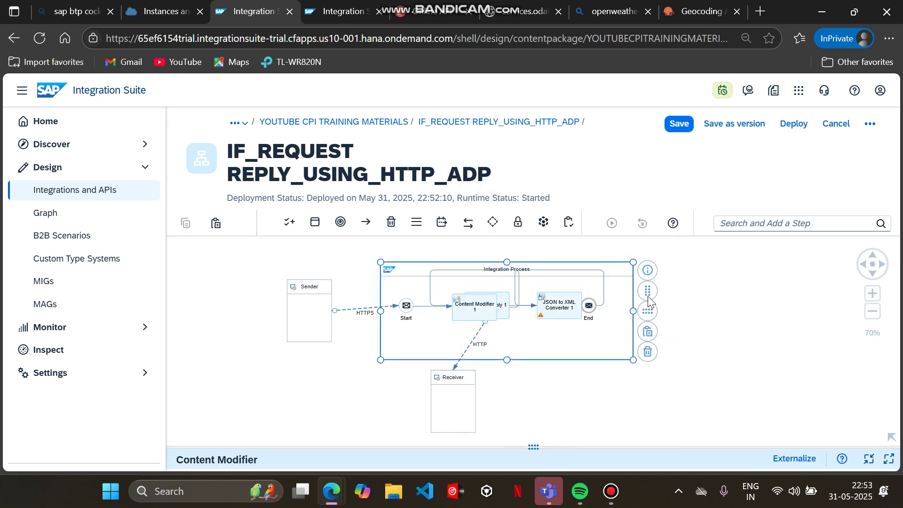
left_click(649, 311)
left_click(649, 311)
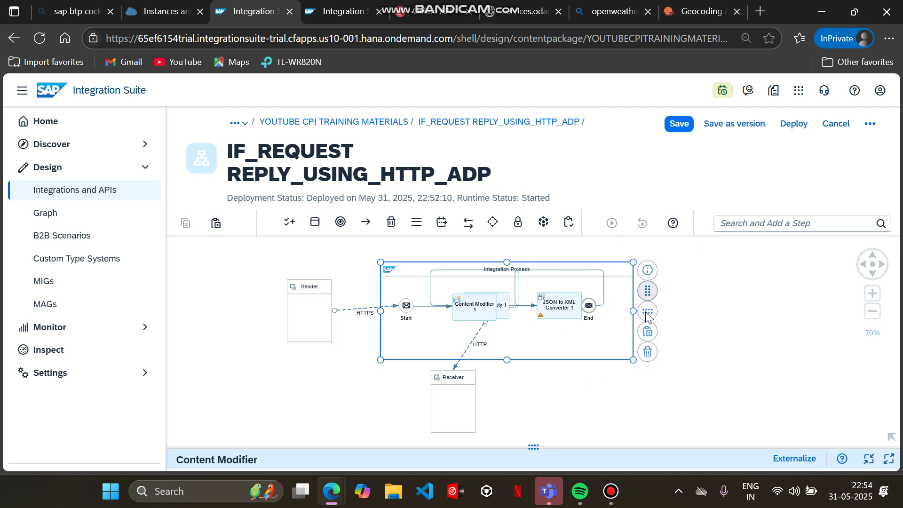
left_click(649, 311)
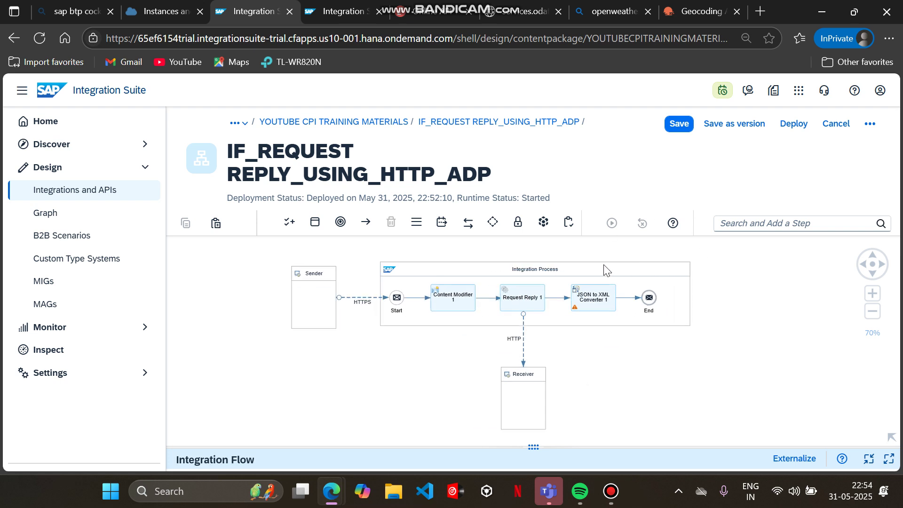
left_click(482, 272)
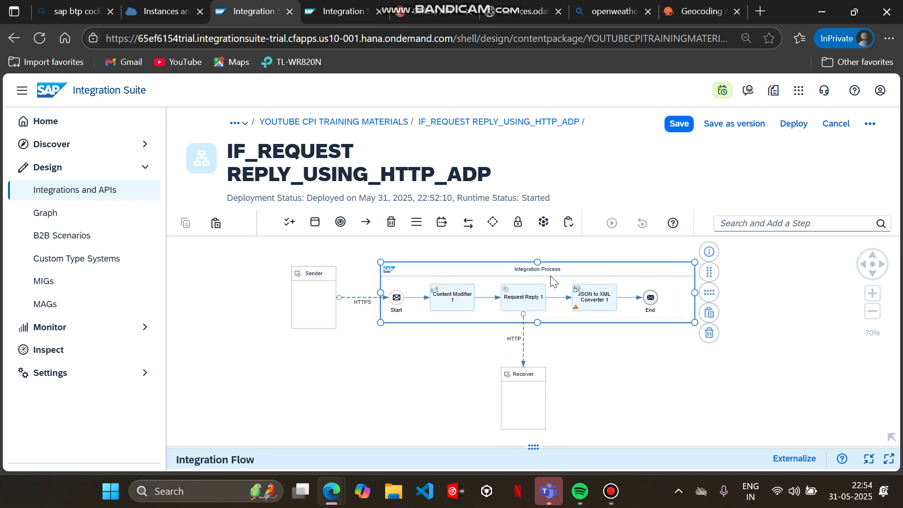
- Add an exchange property named CITY with source value //CITY to Content Modifier 1
left_click(453, 295)
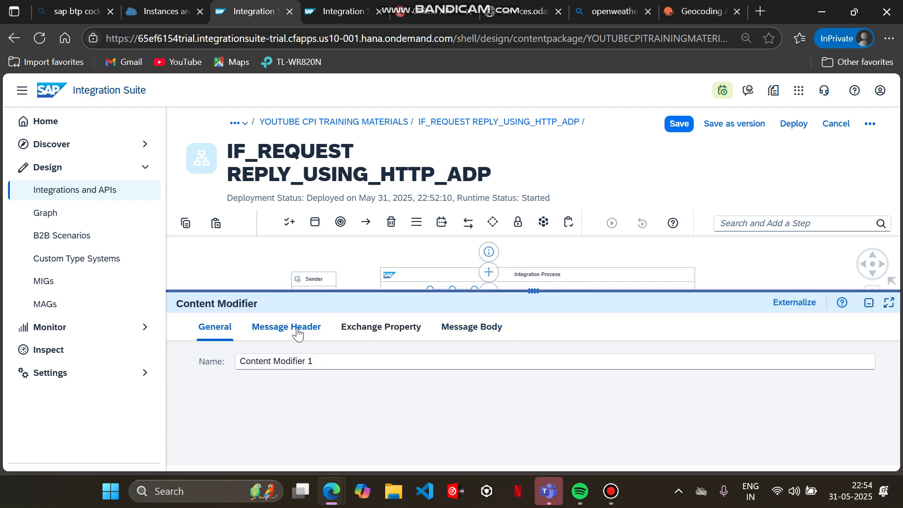
left_click(383, 328)
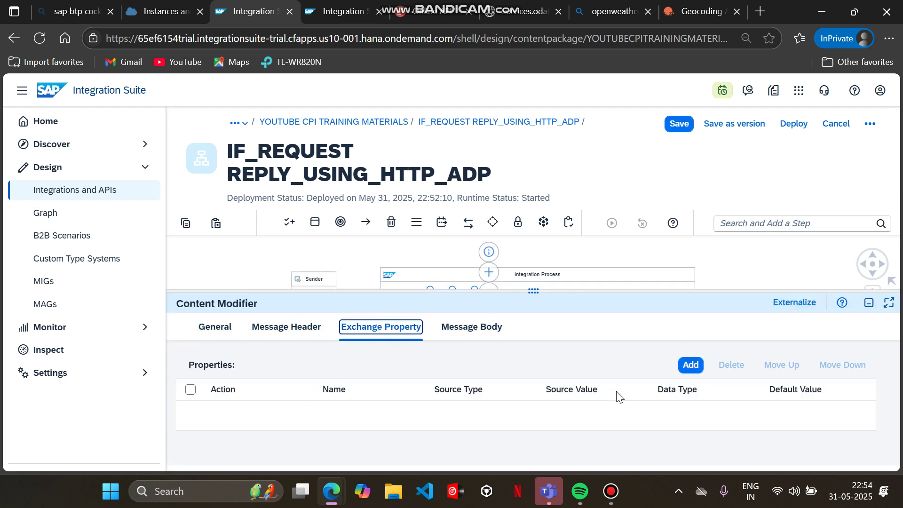
left_click(693, 364)
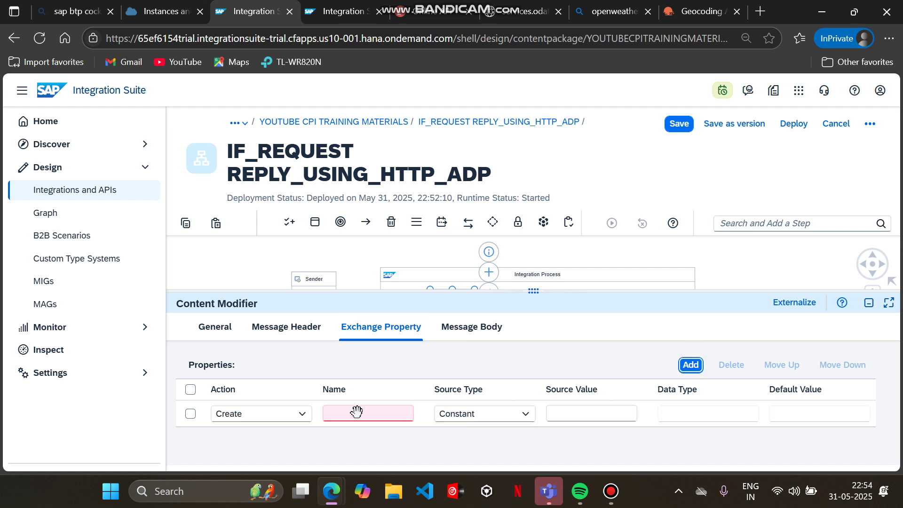
left_click(359, 416)
type("CITY")
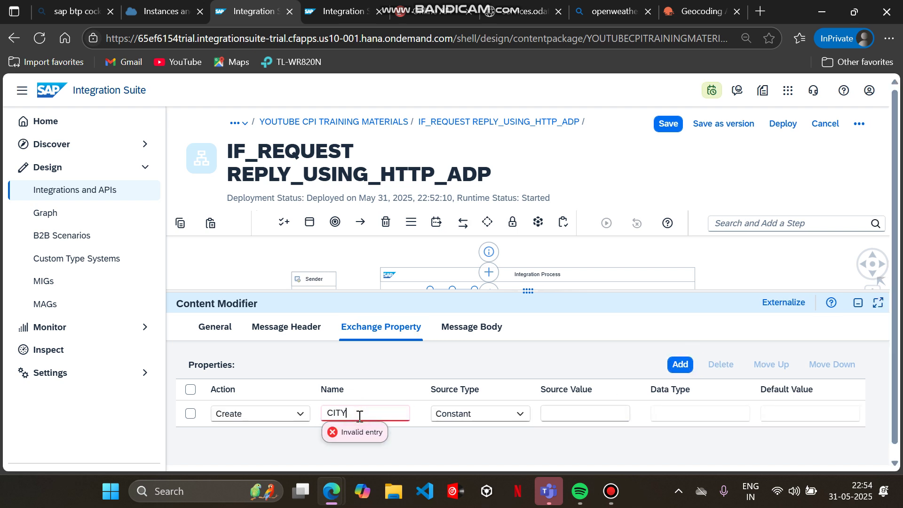
left_click(573, 414)
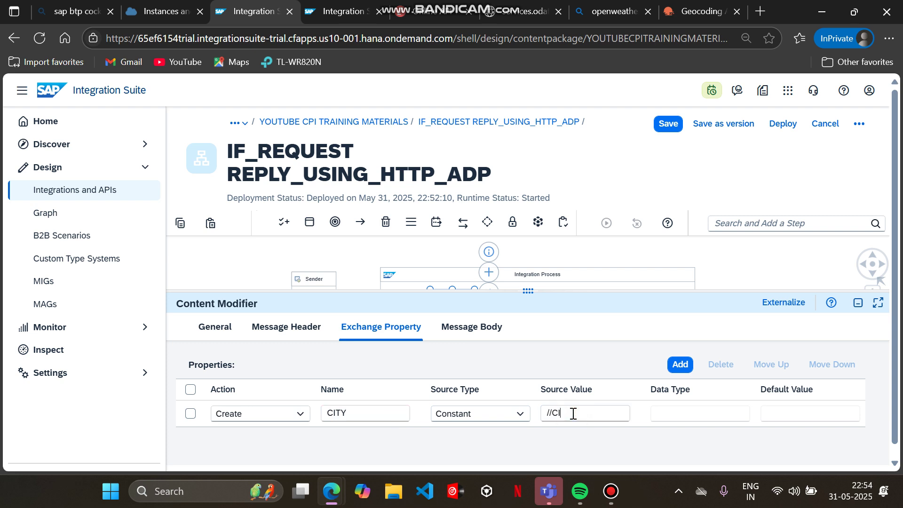
- Set the source type of the CITY property to XPath, keeping //CITY as its source value
left_click(520, 414)
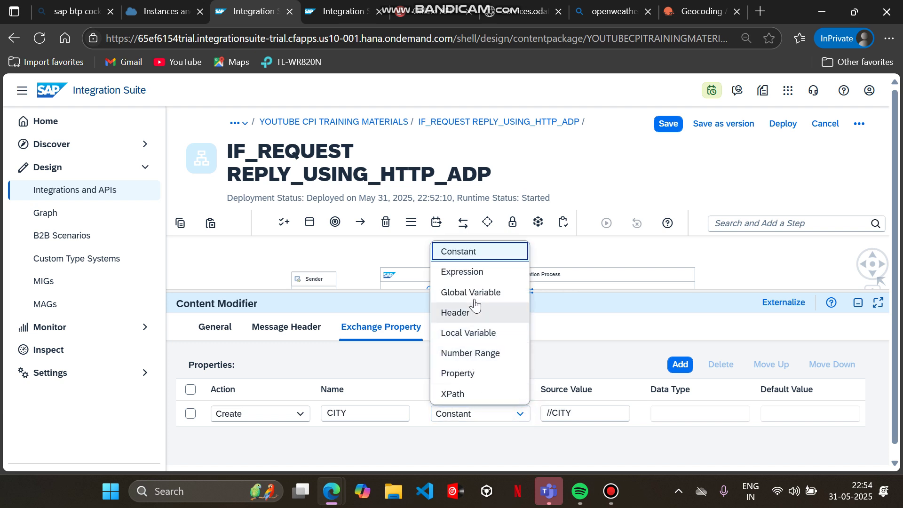
left_click(472, 272)
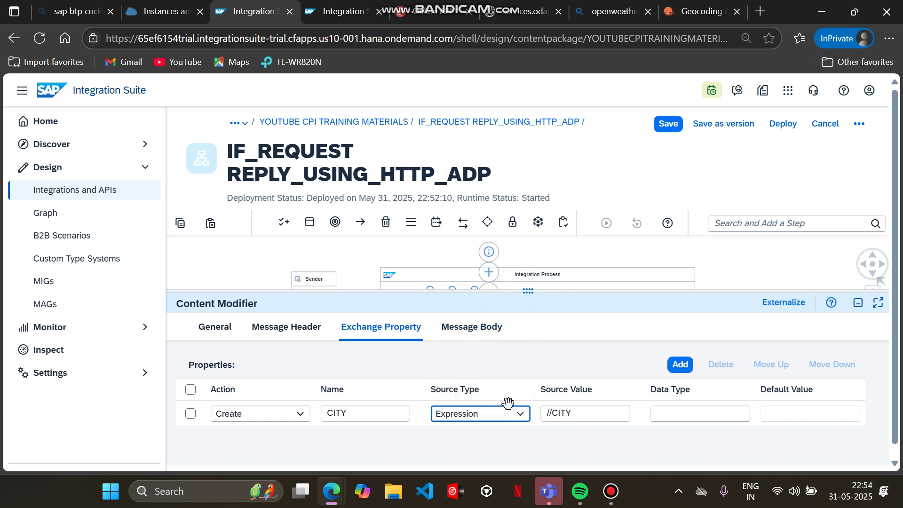
left_click(520, 417)
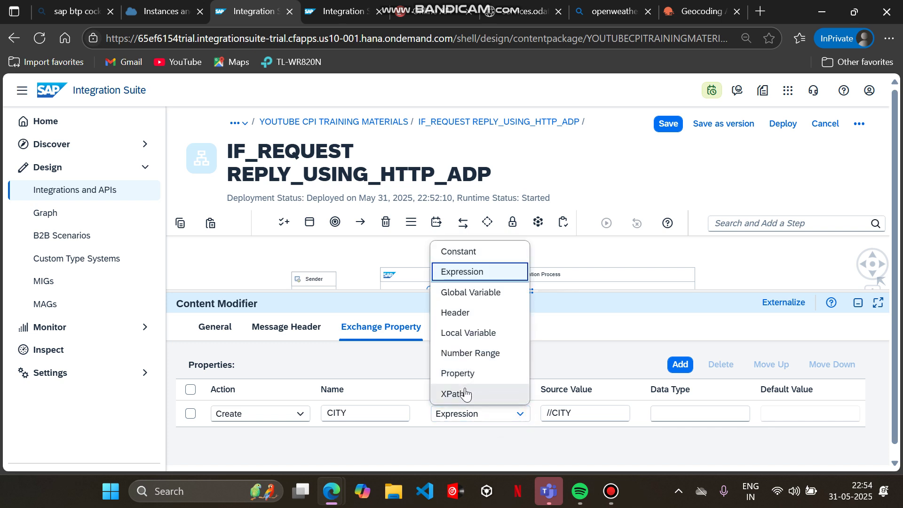
left_click(466, 394)
left_click_drag(570, 415, 518, 403)
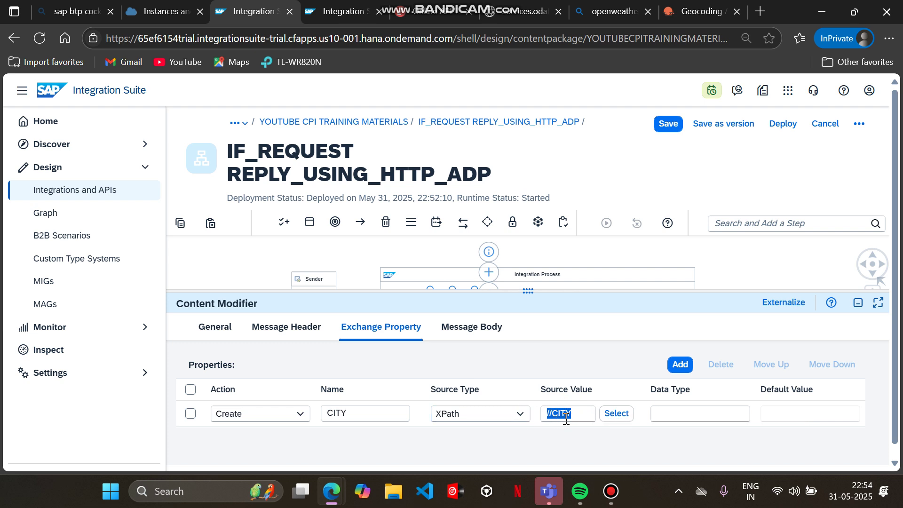
left_click(585, 410)
key("ctrl+a")
left_click(595, 345)
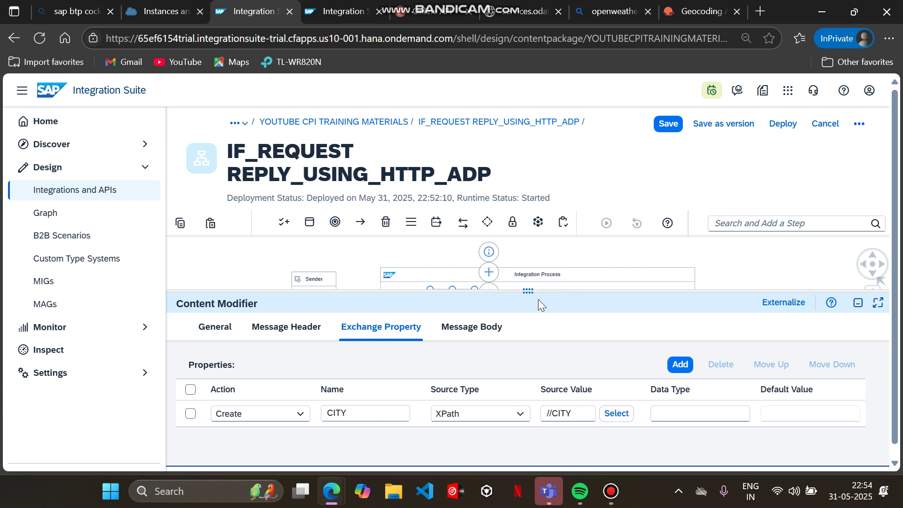
- Switch to ReqBin and start the request body with the opening tag <CIYY>
left_click_drag(529, 291, 528, 360)
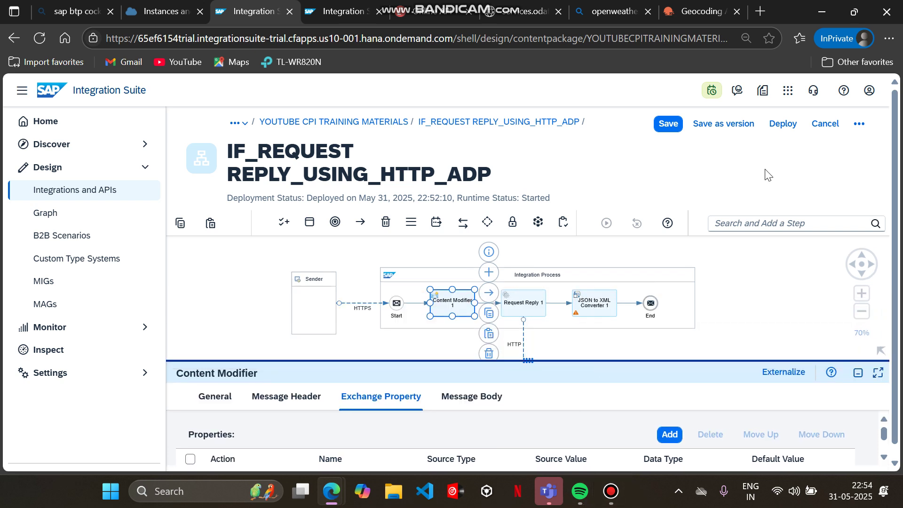
left_click(438, 10)
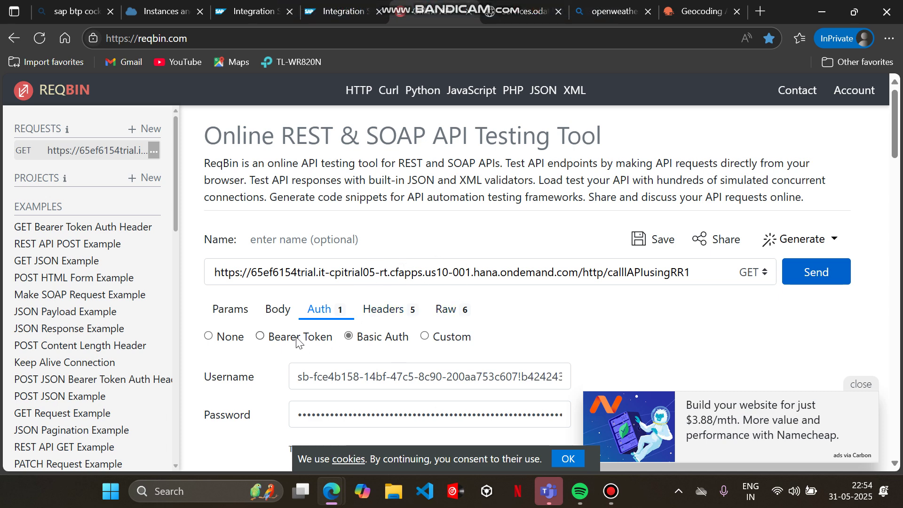
left_click(292, 312)
scroll(417, 340, "down", 1)
left_click(417, 340)
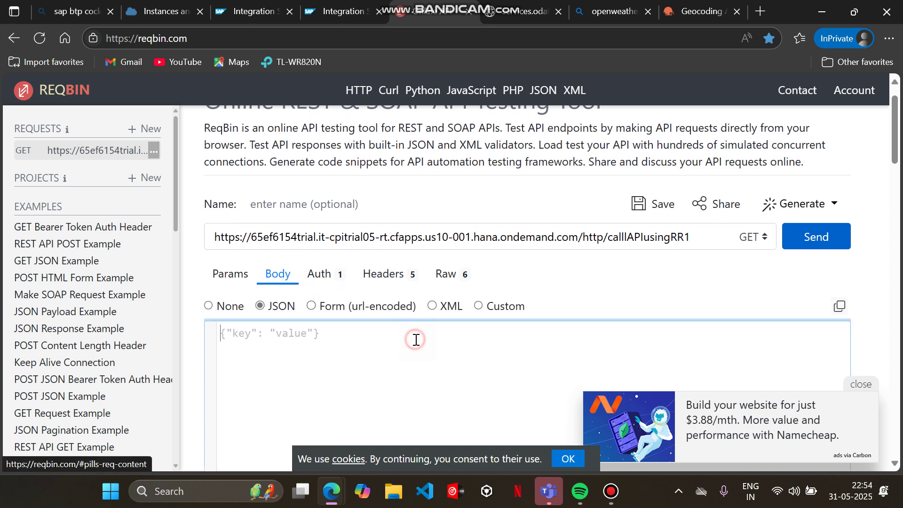
type("<>")
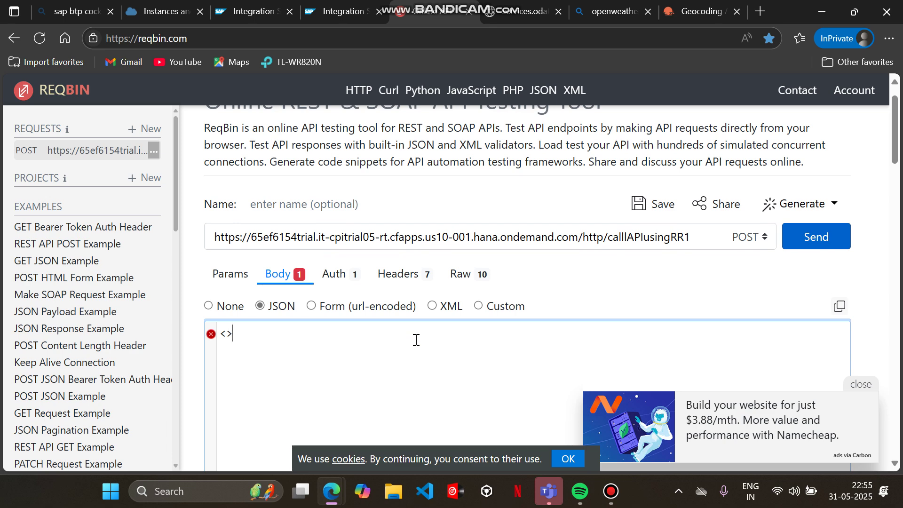
key("BackSpace")
key("BackSpace")
type("<>")
type("CIYY")
key("Right")
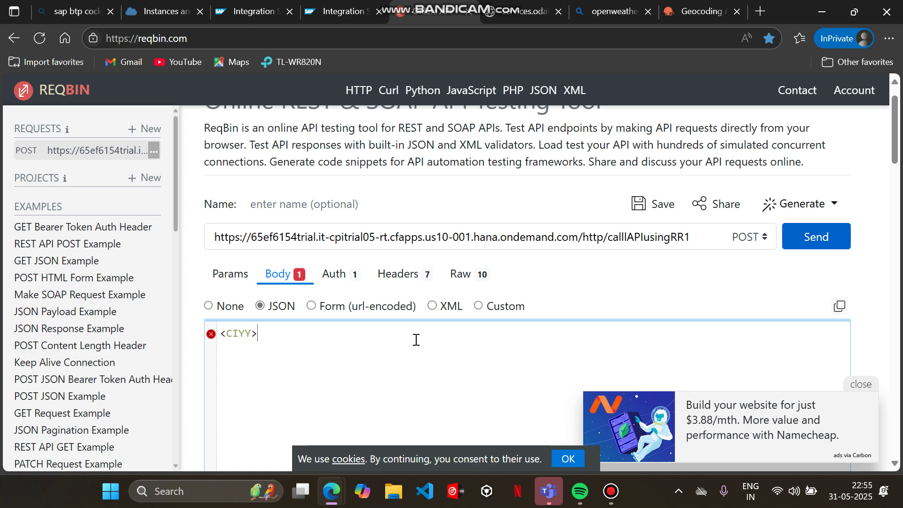
- Complete the request body with the value LONDON and the closing tag </CITY>
type("LONDON<?>")
key("BackSpace")
key("BackSpace")
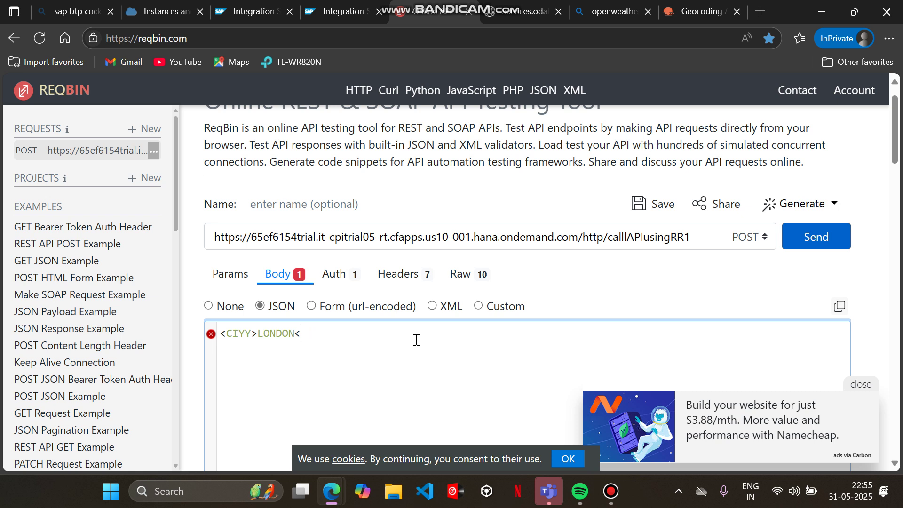
type("/>")
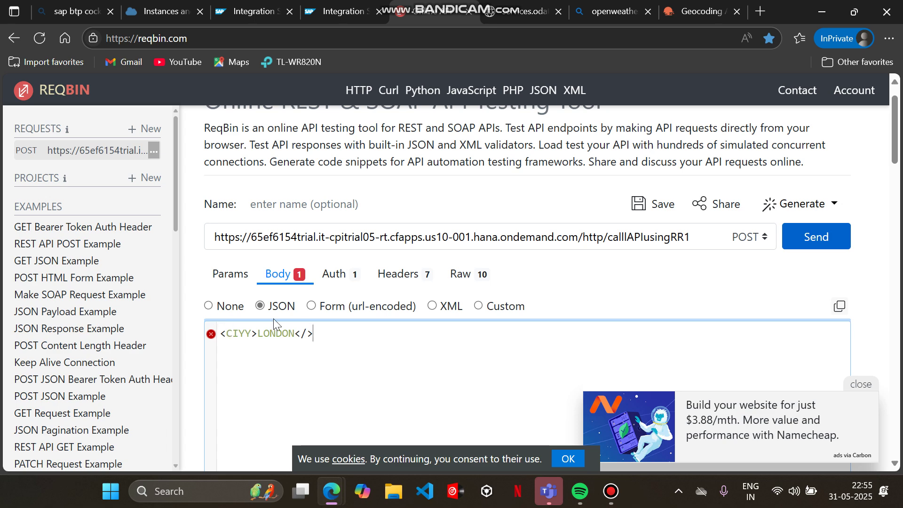
left_click(306, 334)
type("CITY")
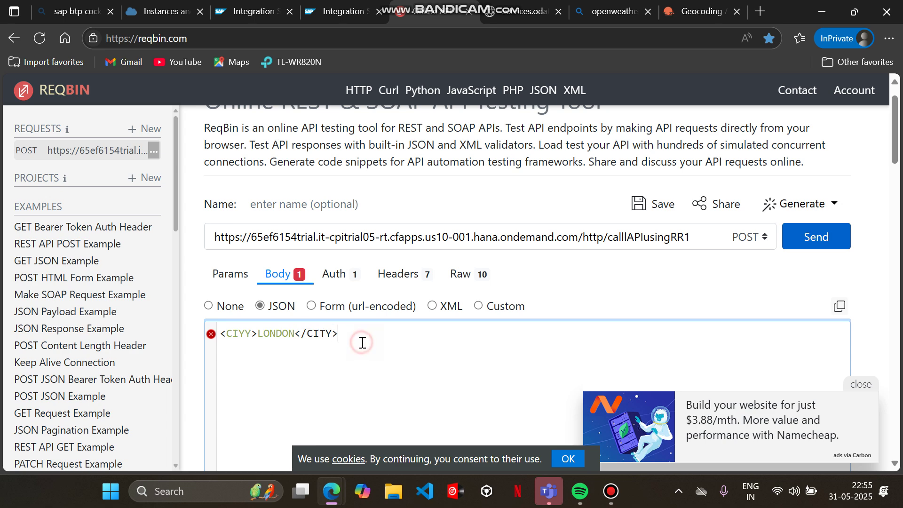
double_click(313, 334)
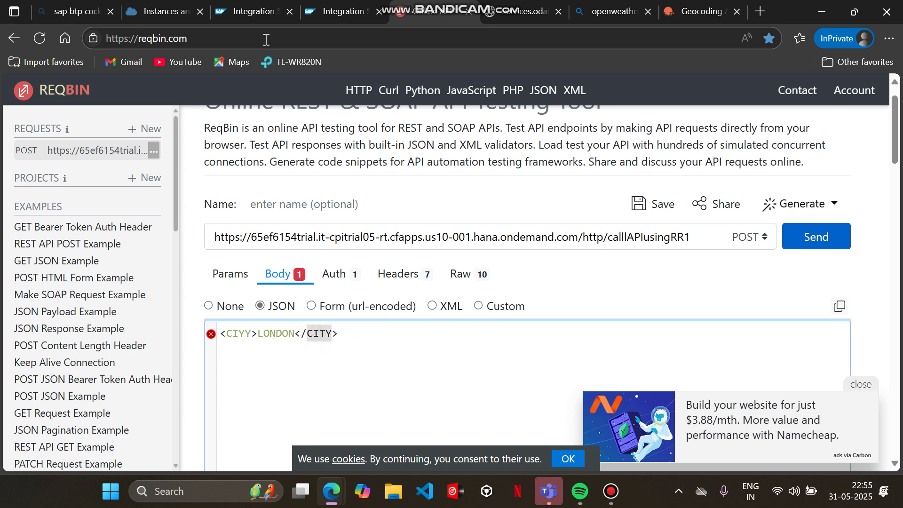
- Switch back to Integration Suite and review the Content Modifier's CITY property source value and message body settings
left_click(251, 11)
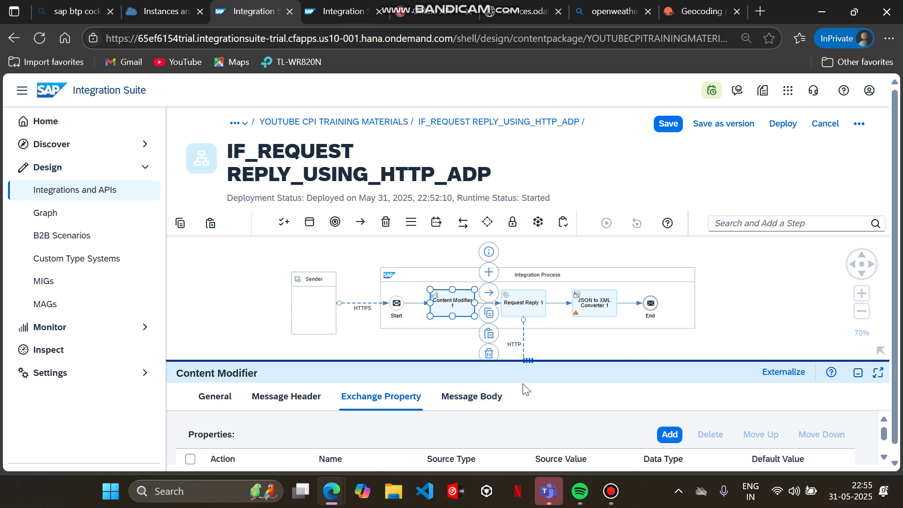
left_click_drag(525, 367, 527, 271)
left_click(575, 395)
left_click_drag(575, 395, 557, 395)
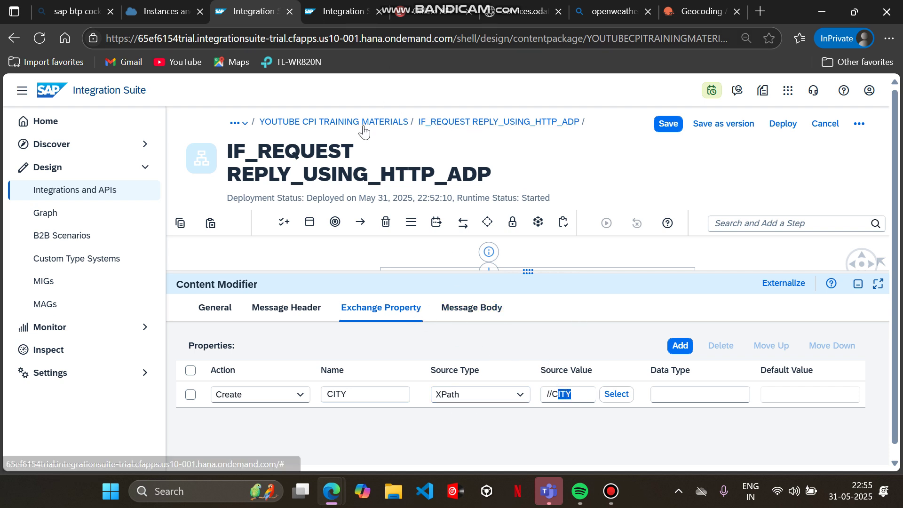
left_click(472, 309)
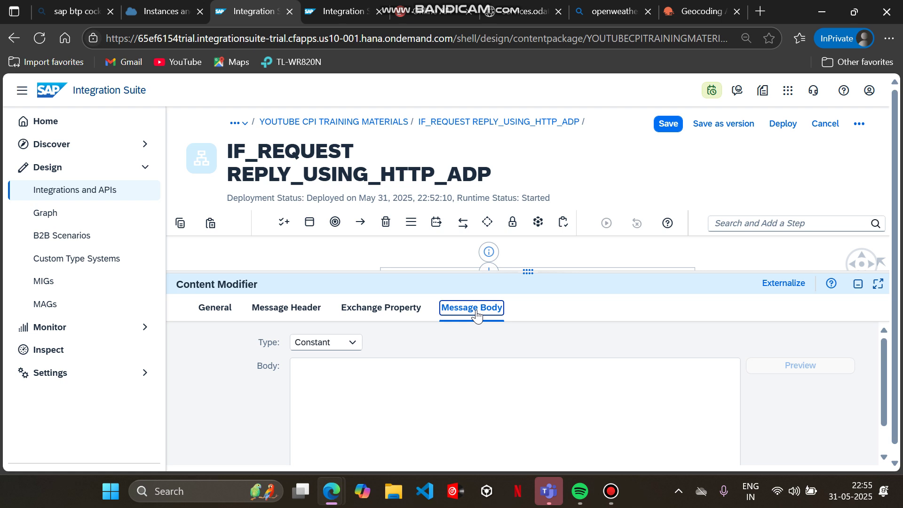
- Open the HTTP receiver channel's connection settings and replace the q parameter's value in the query with ${}
left_click_drag(534, 278, 553, 239)
left_click(524, 338)
left_click(282, 272)
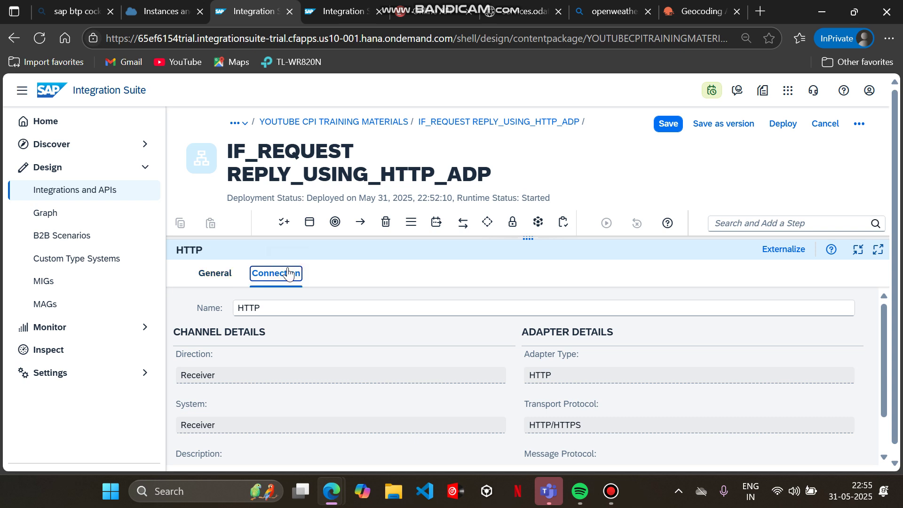
double_click(324, 354)
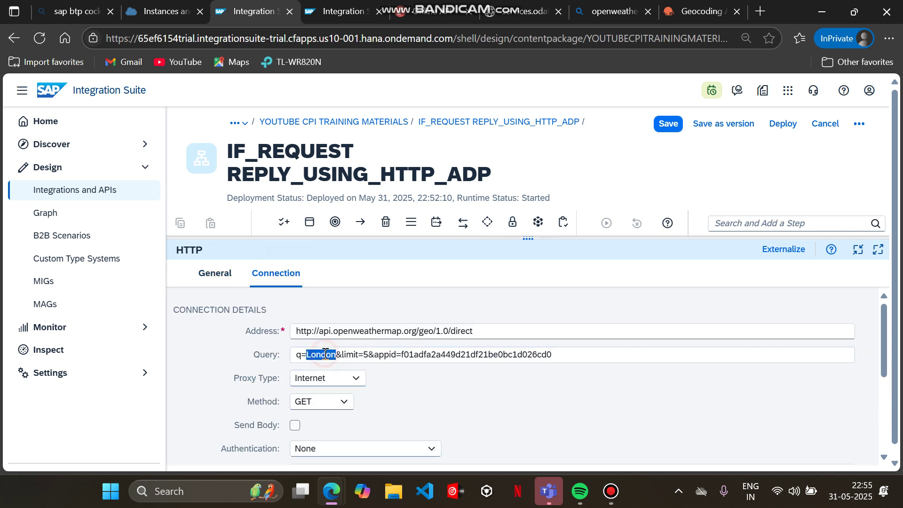
type("${}")
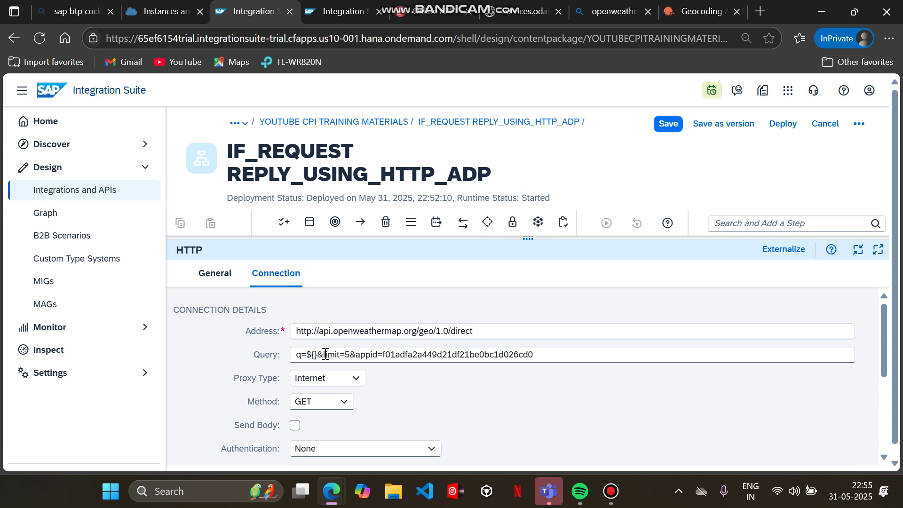
type("PROERTY")
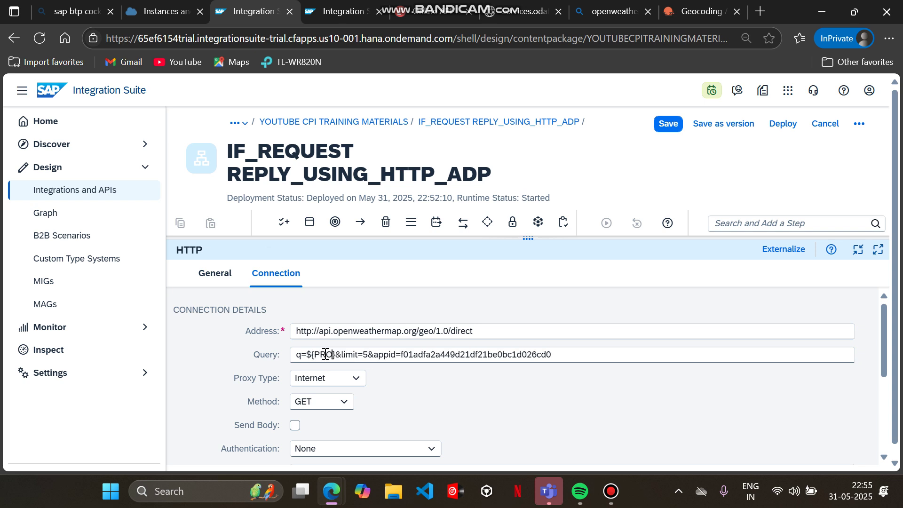
type(".")
key("BackSpace")
key("BackSpace")
key("BackSpace")
key("BackSpace")
key("BackSpace")
key("BackSpace")
key("BackSpace")
key("BackSpace")
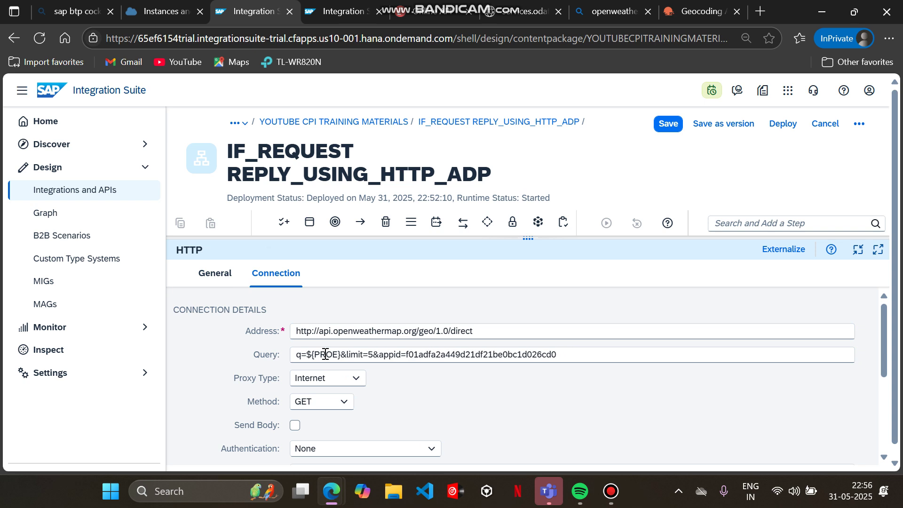
- Insert property.CITY between the braces so that the query's q parameter is ${property.CITY}
type("propert")
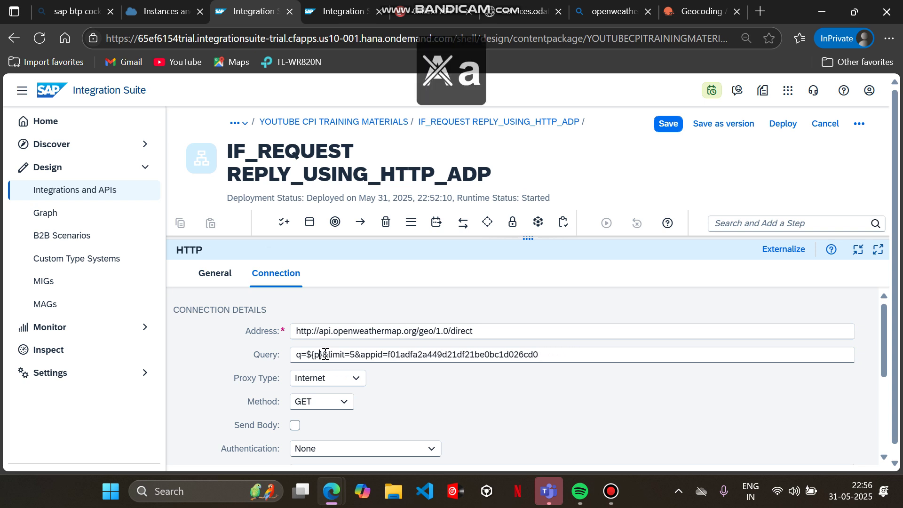
type("y")
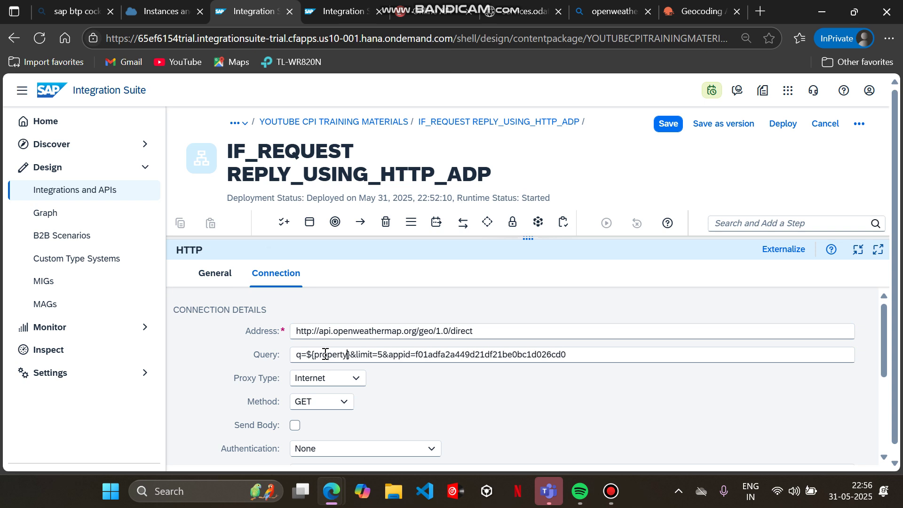
type(".")
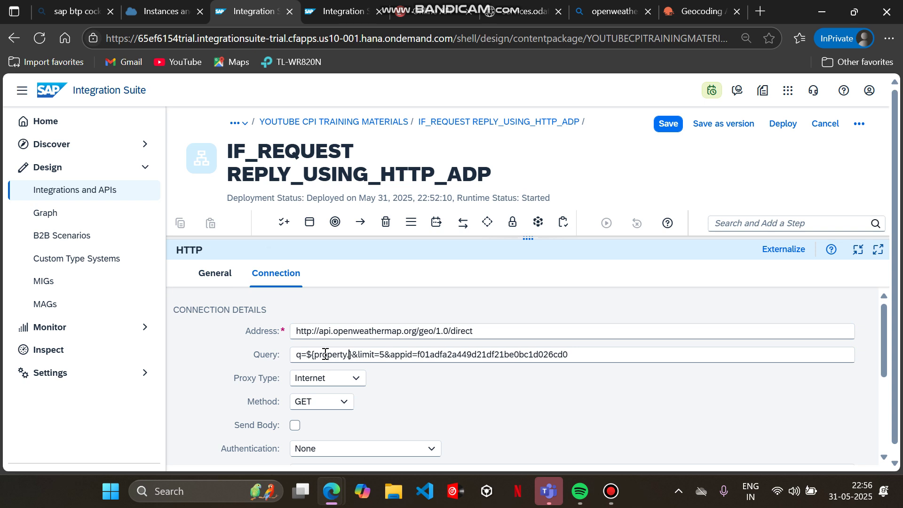
type("c")
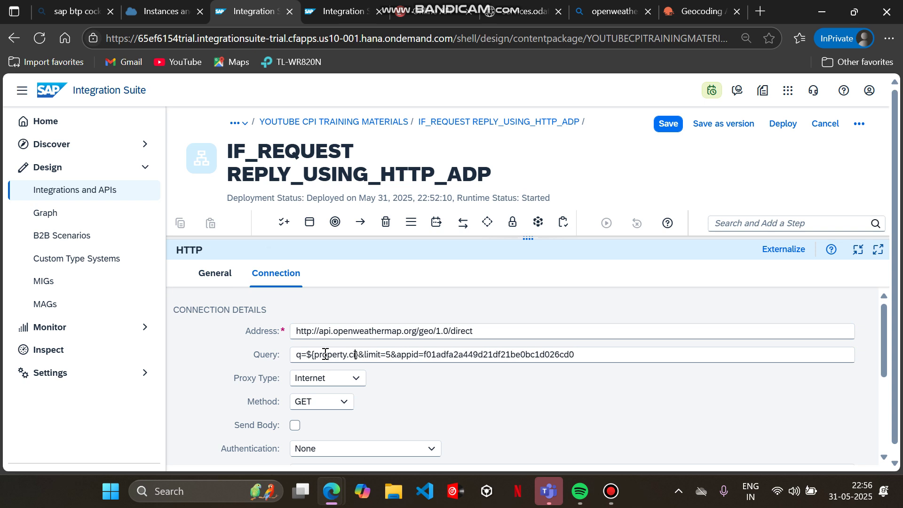
key("BackSpace")
type("C")
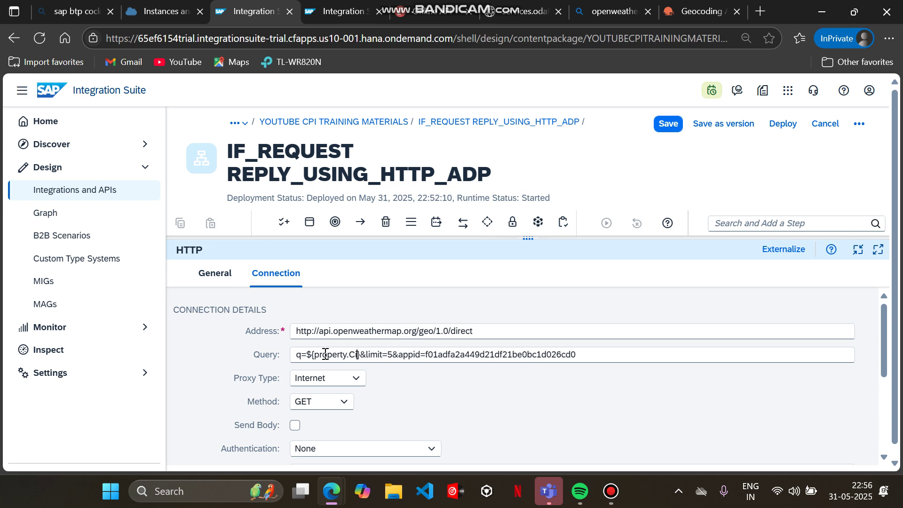
type("ITY")
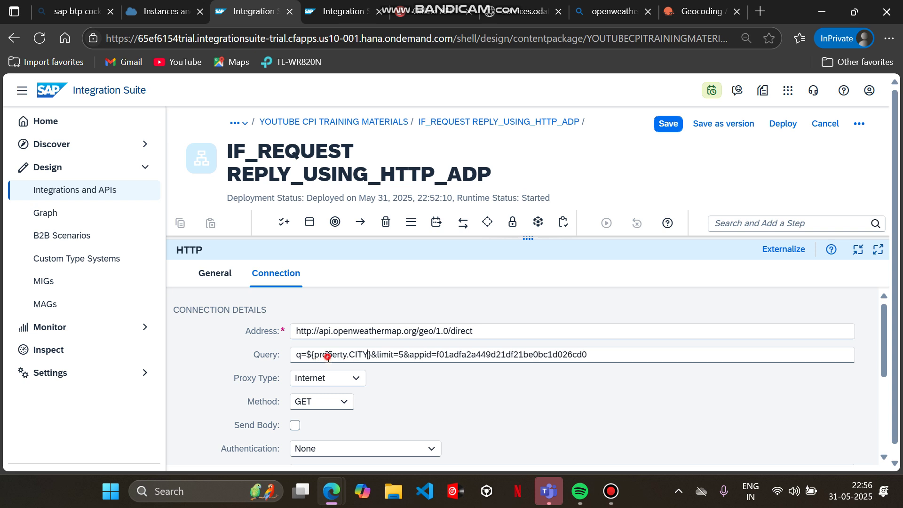
double_click(328, 356)
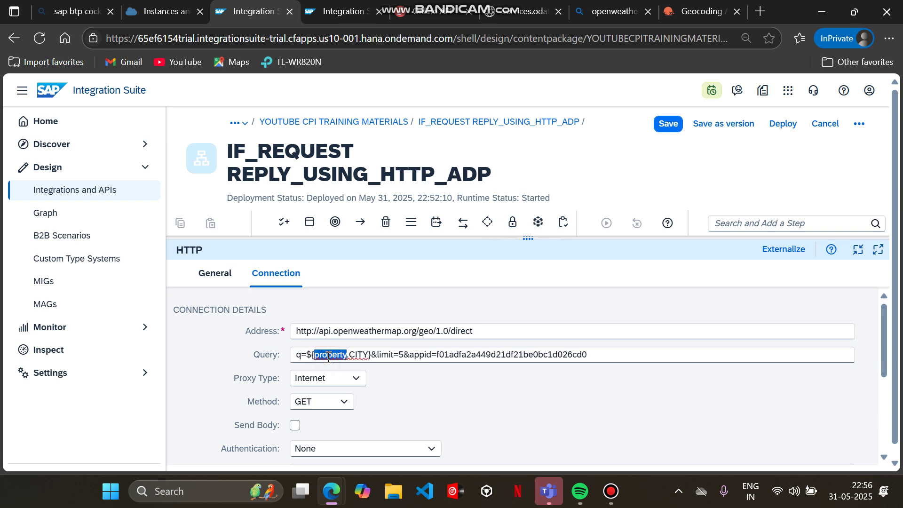
double_click(360, 355)
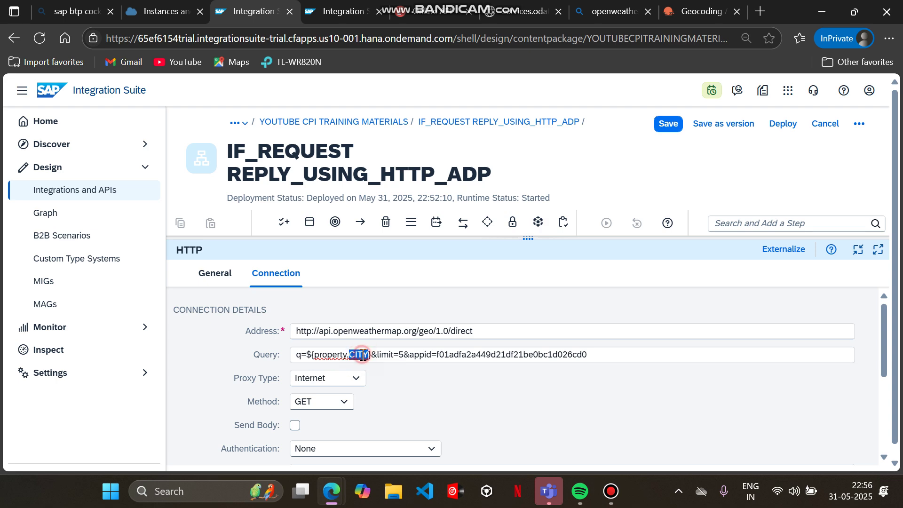
left_click(364, 356)
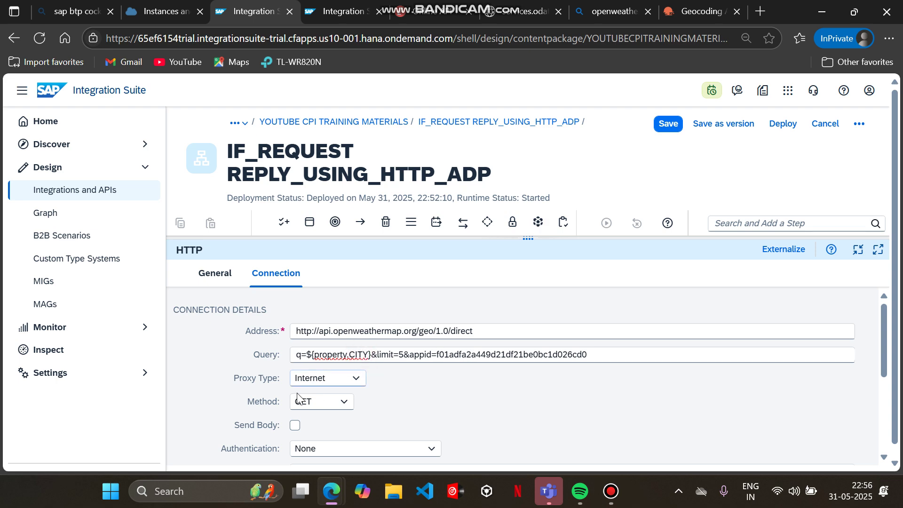
left_click(367, 346)
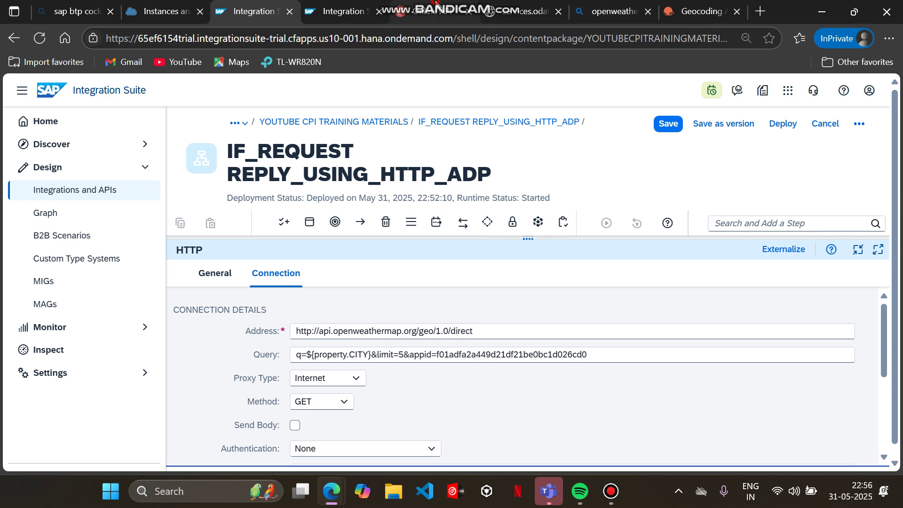
- Switch to ReqBin and check the city value in the request body
left_click(442, 17)
double_click(283, 334)
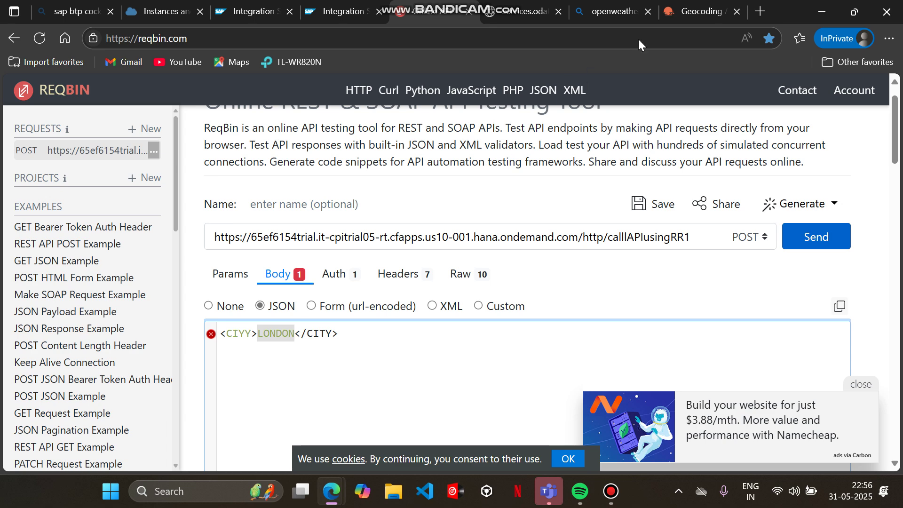
mouse_move(609, 503)
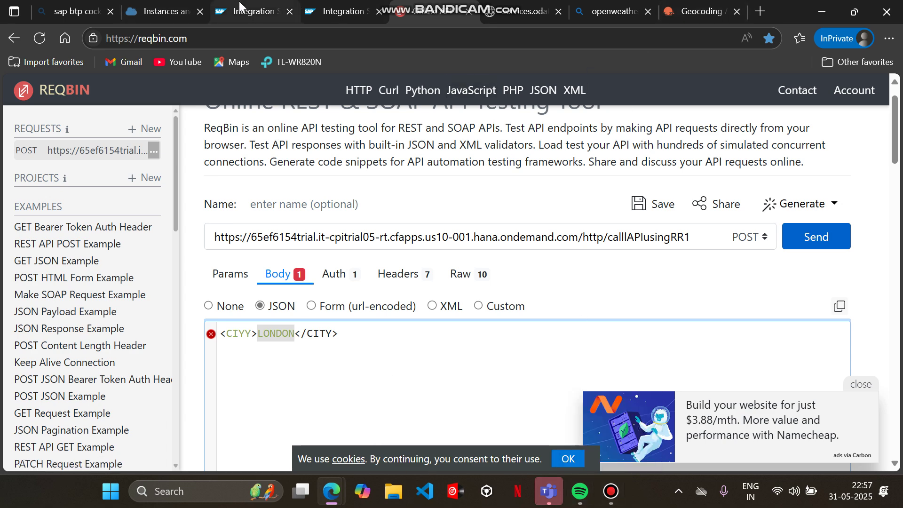
- Switch back to Integration Suite and review the step types offered for an External Call
left_click(255, 6)
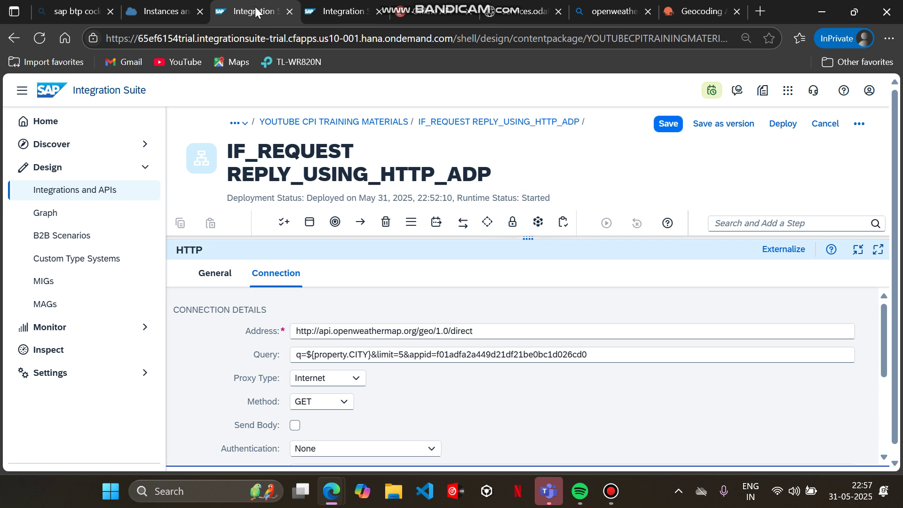
left_click(465, 230)
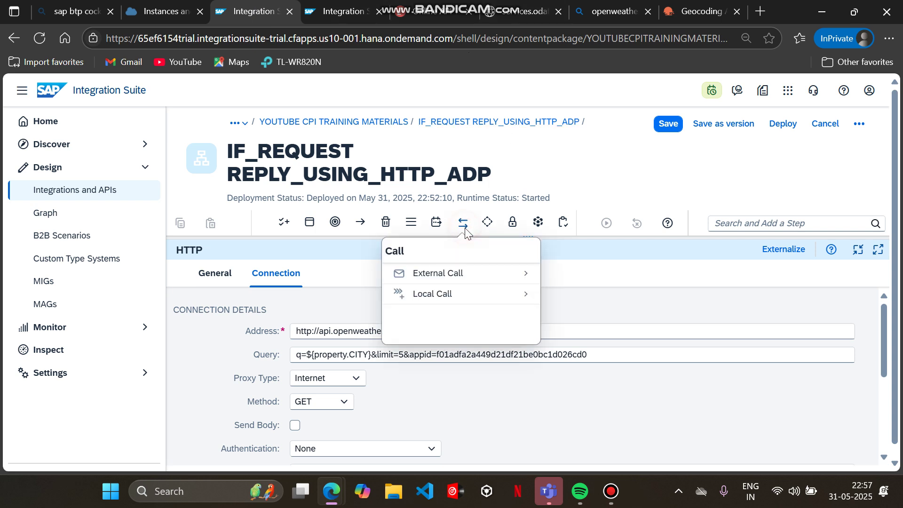
left_click(526, 279)
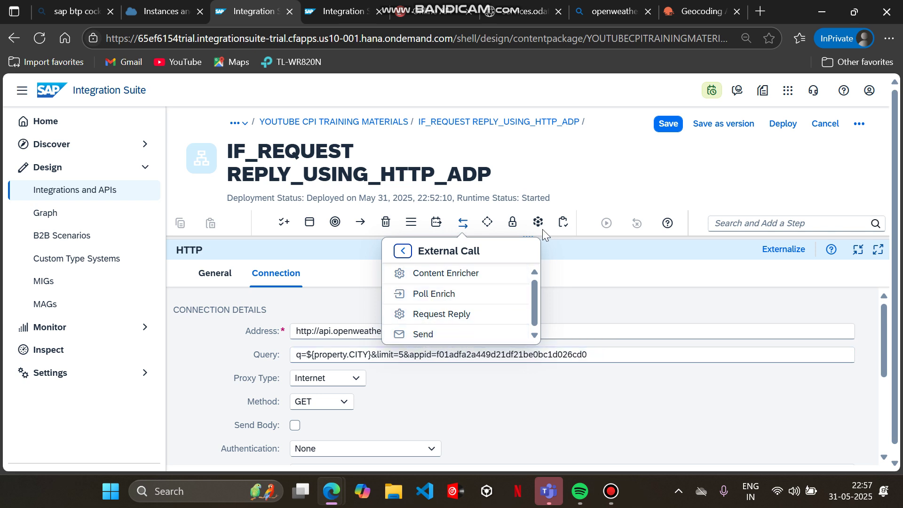
left_click(597, 136)
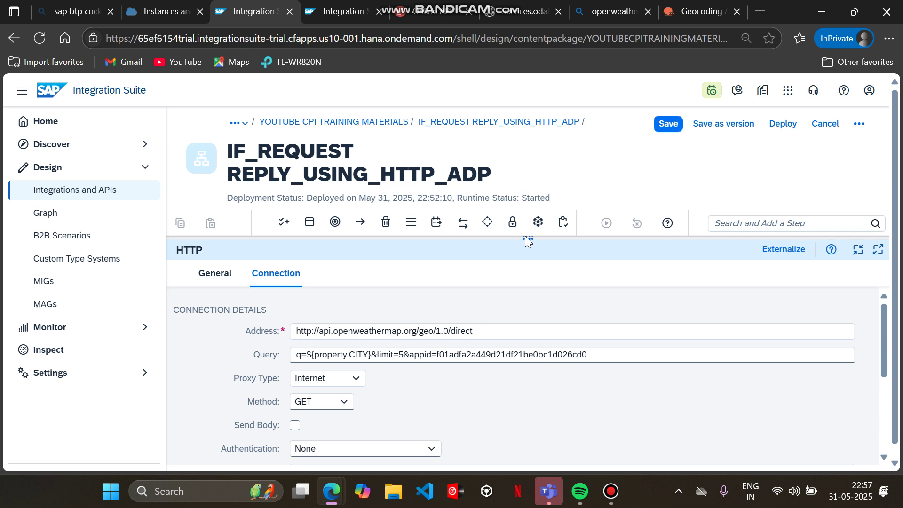
left_click(463, 223)
left_click(454, 279)
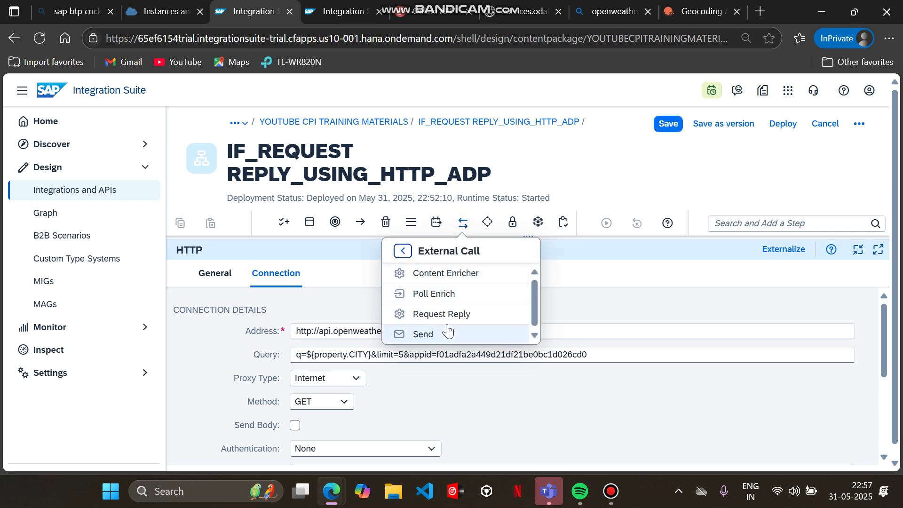
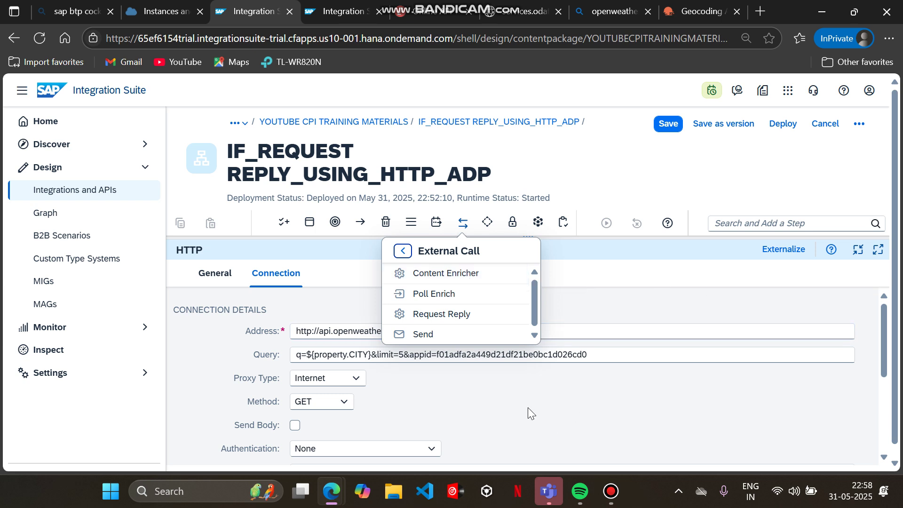
left_click(637, 184)
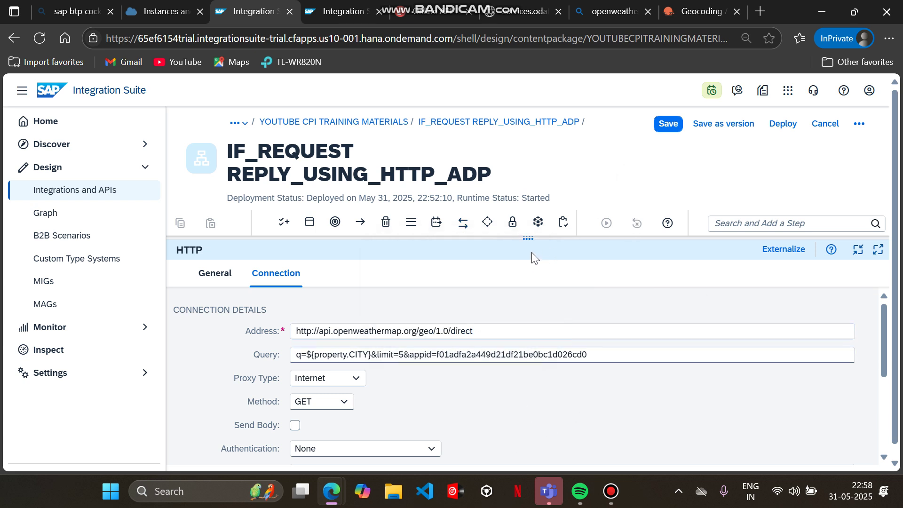
- Deselect the HTTP channel and examine the whole integration flow from Sender to Receiver
left_click_drag(528, 239, 520, 377)
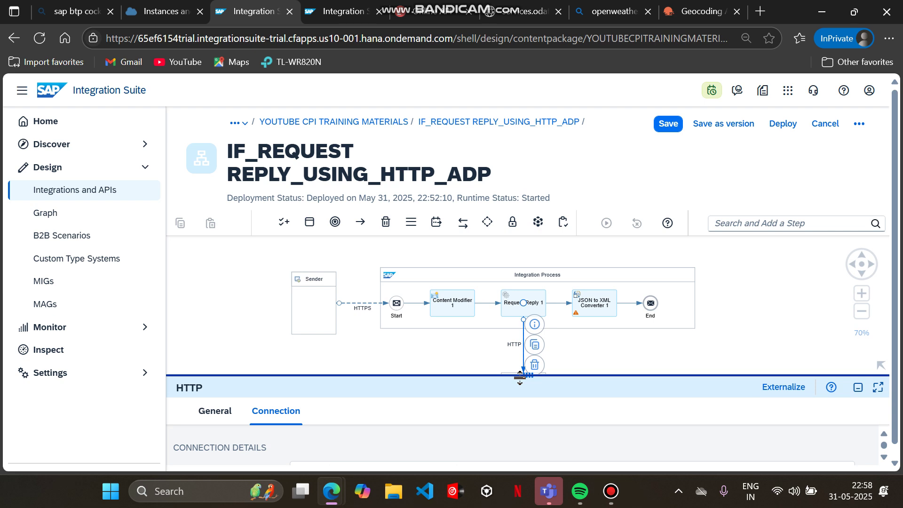
scroll(273, 328, "down", 1)
scroll(274, 327, "down", 1)
left_click(273, 325)
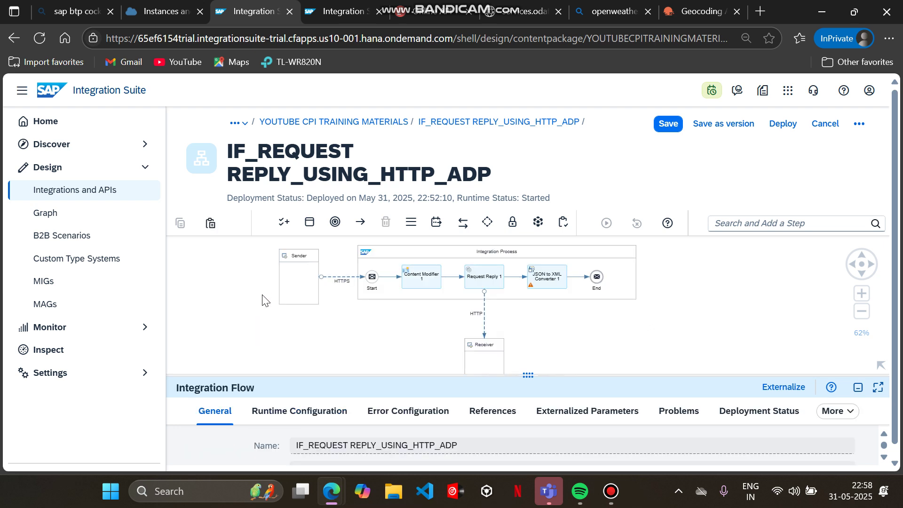